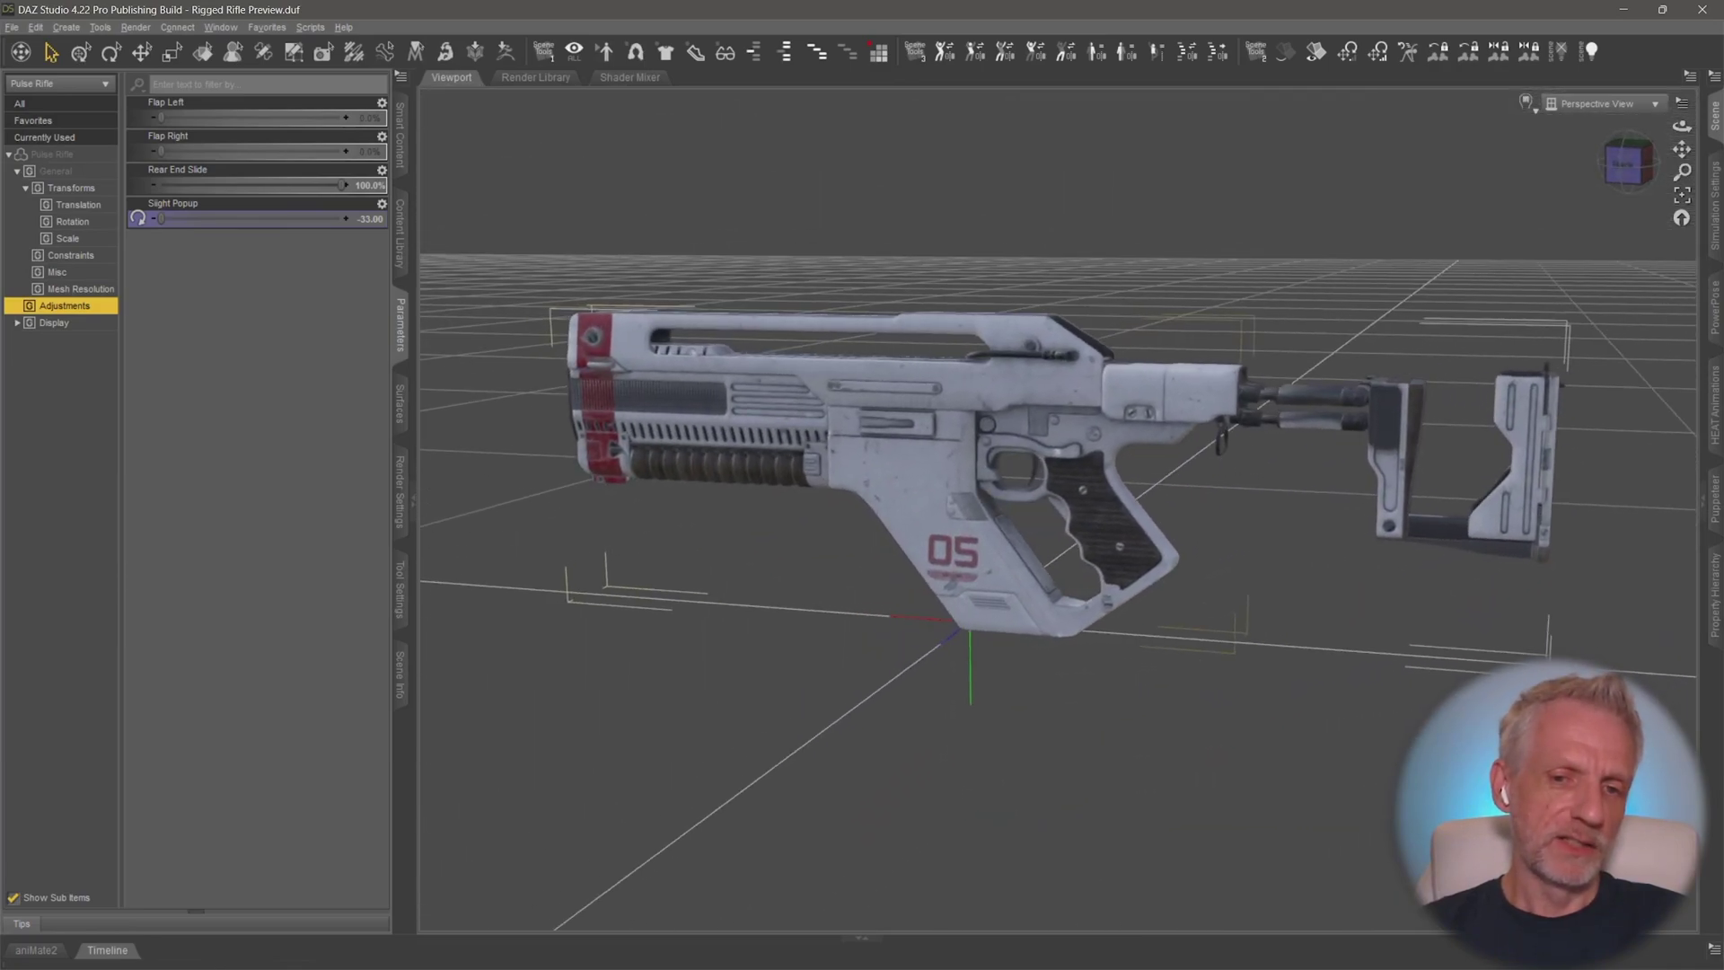
# Step: Try out the Rear End Slide and Flap Left adjustments on the Pulse Rifle's stock
pyautogui.moveTo(1016, 606)
pyautogui.mouseDown()
pyautogui.moveTo(961, 605)
pyautogui.moveTo(1017, 605)
pyautogui.mouseUp()
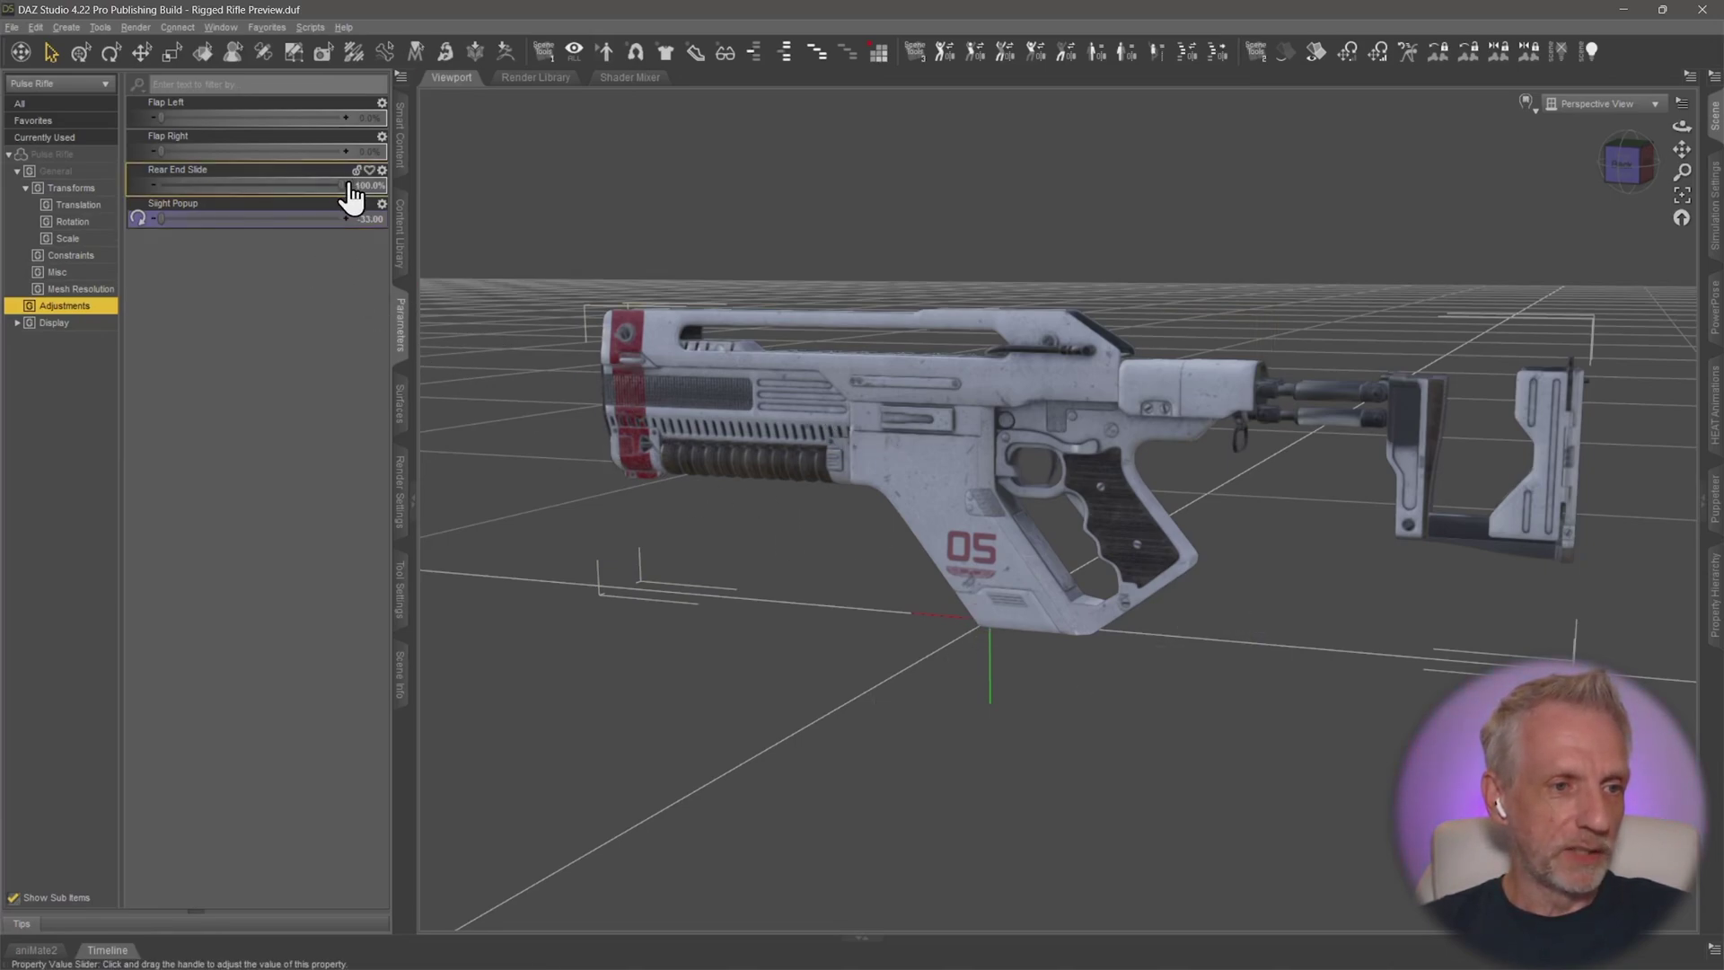
pyautogui.moveTo(315, 186); pyautogui.dragTo(411, 208)
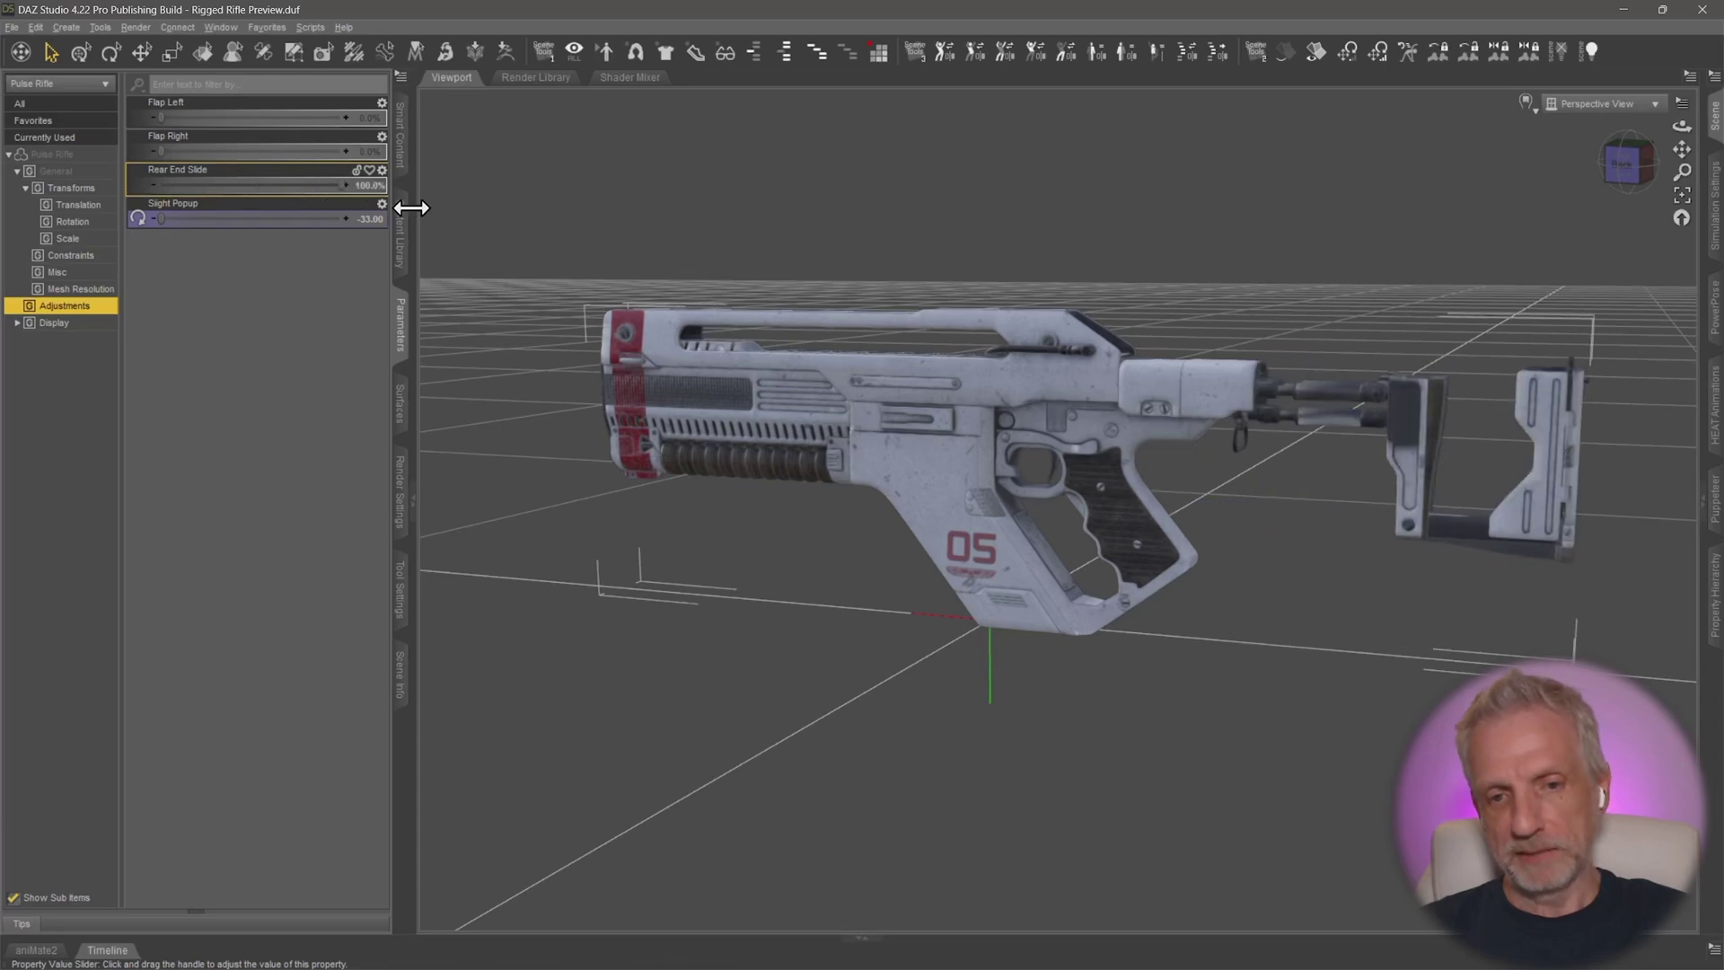
pyautogui.moveTo(270, 206); pyautogui.dragTo(435, 222)
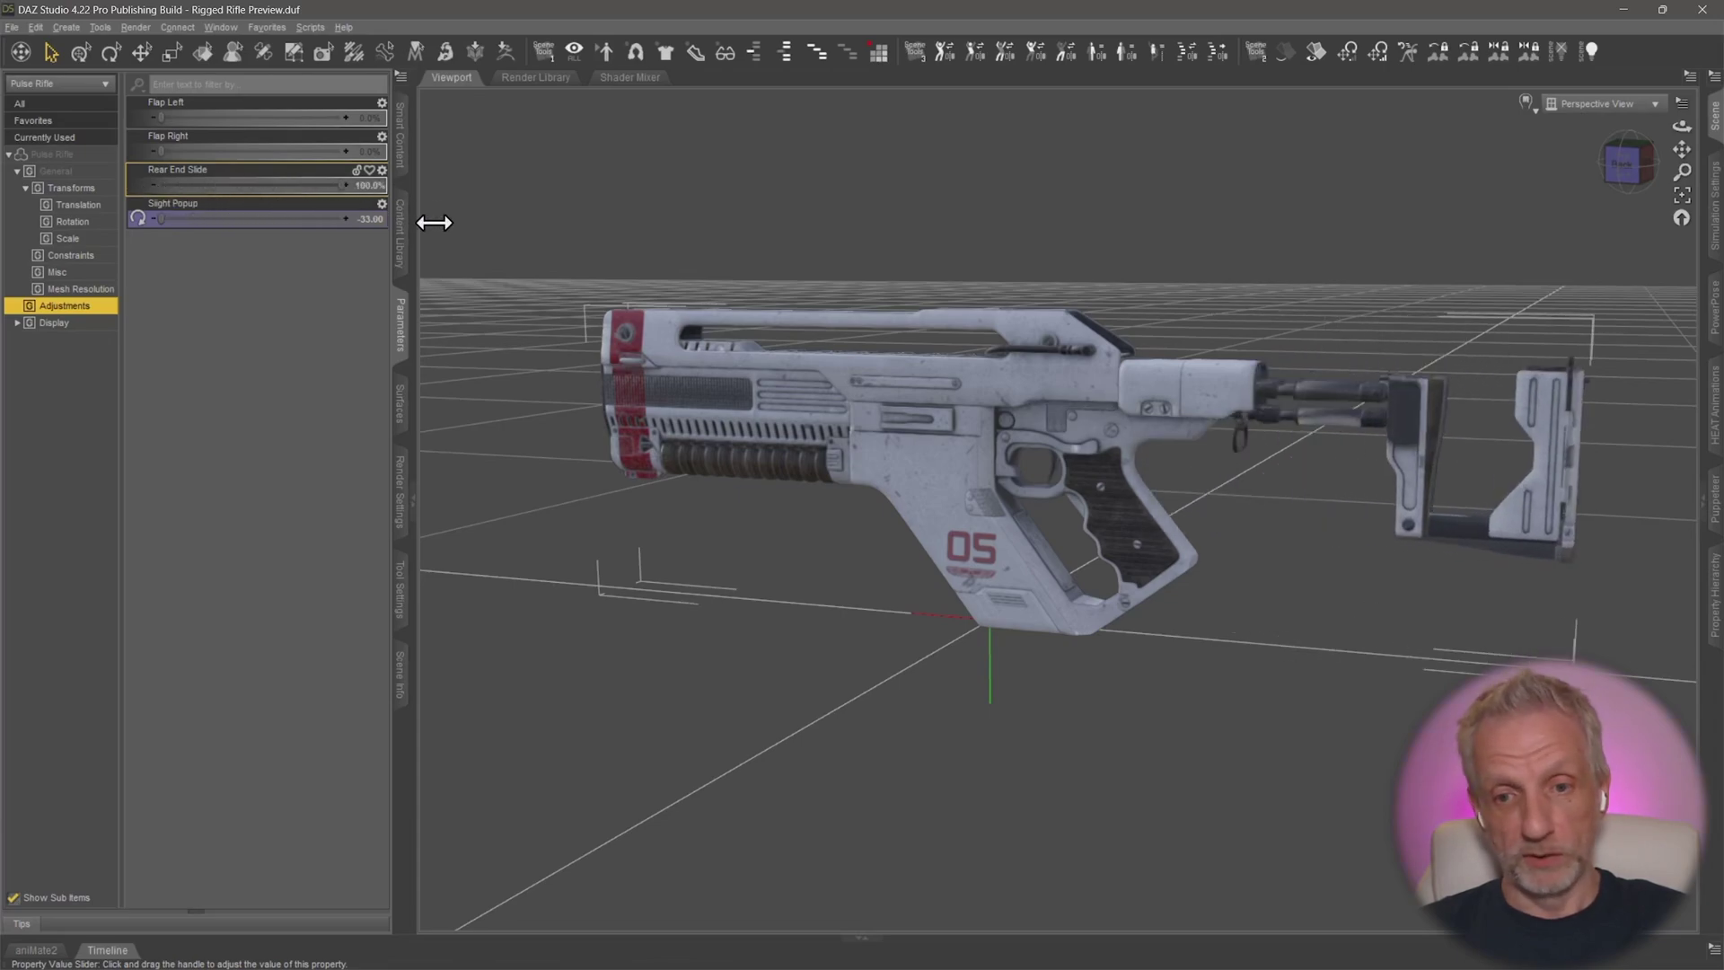
pyautogui.keyDown('alt'); pyautogui.moveTo(1097, 401); pyautogui.dragTo(1066, 430); pyautogui.keyUp('alt')
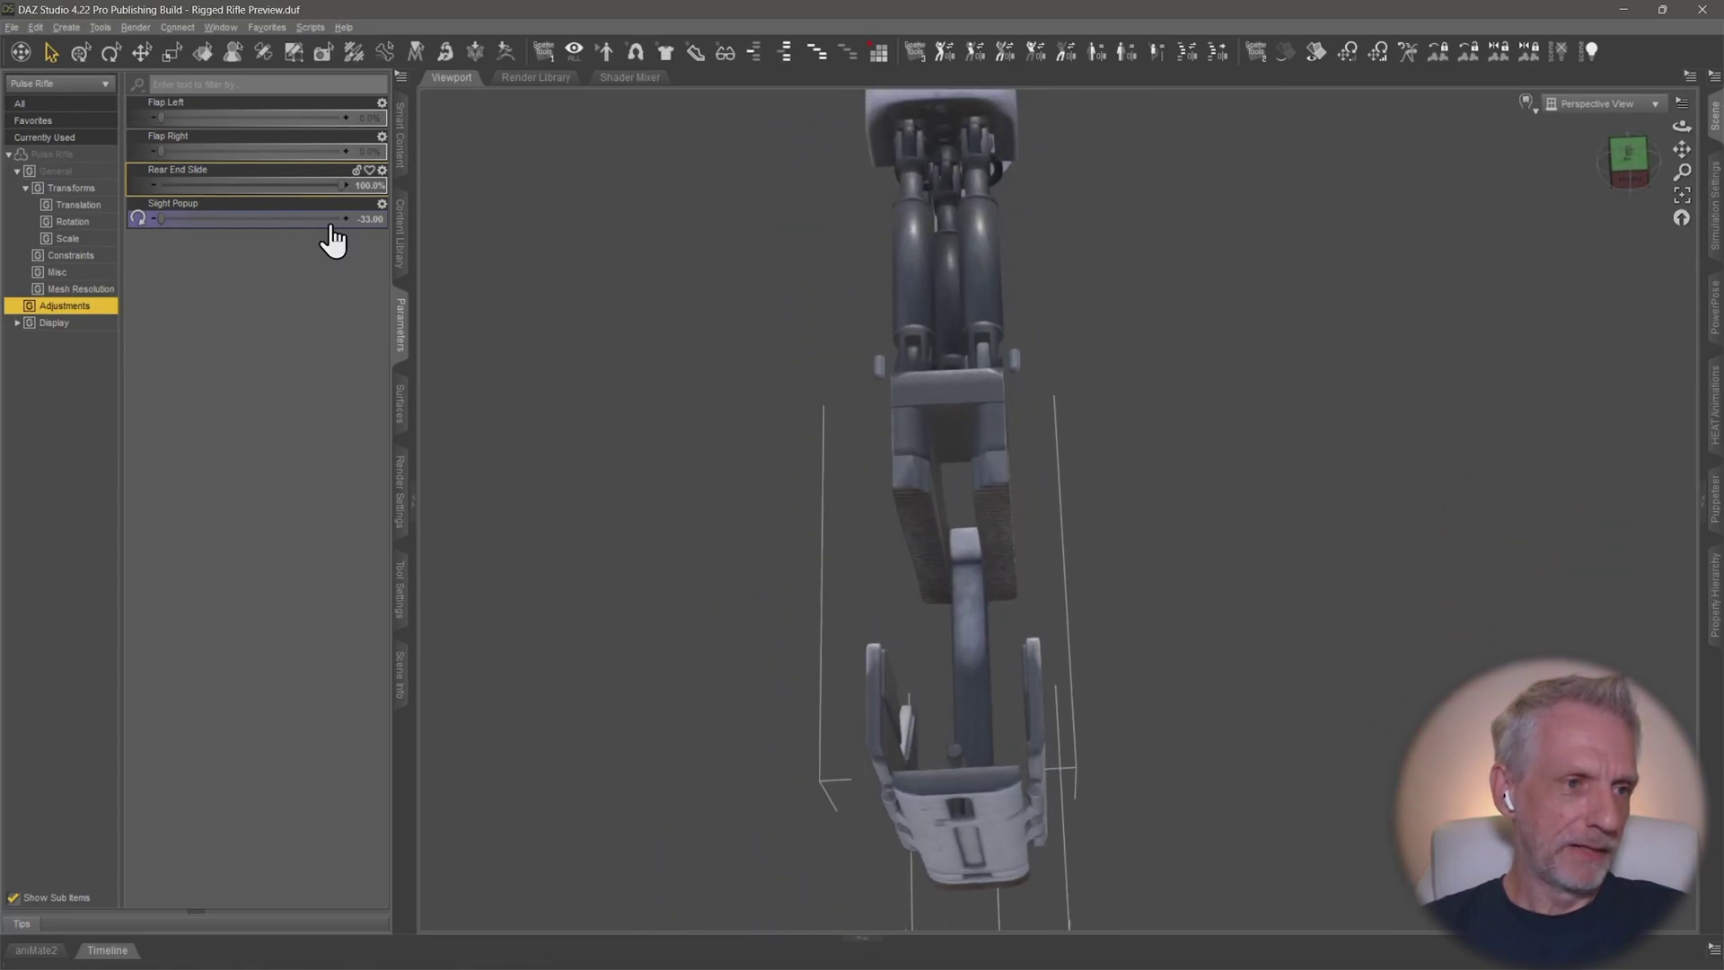
pyautogui.moveTo(197, 154); pyautogui.dragTo(160, 119)
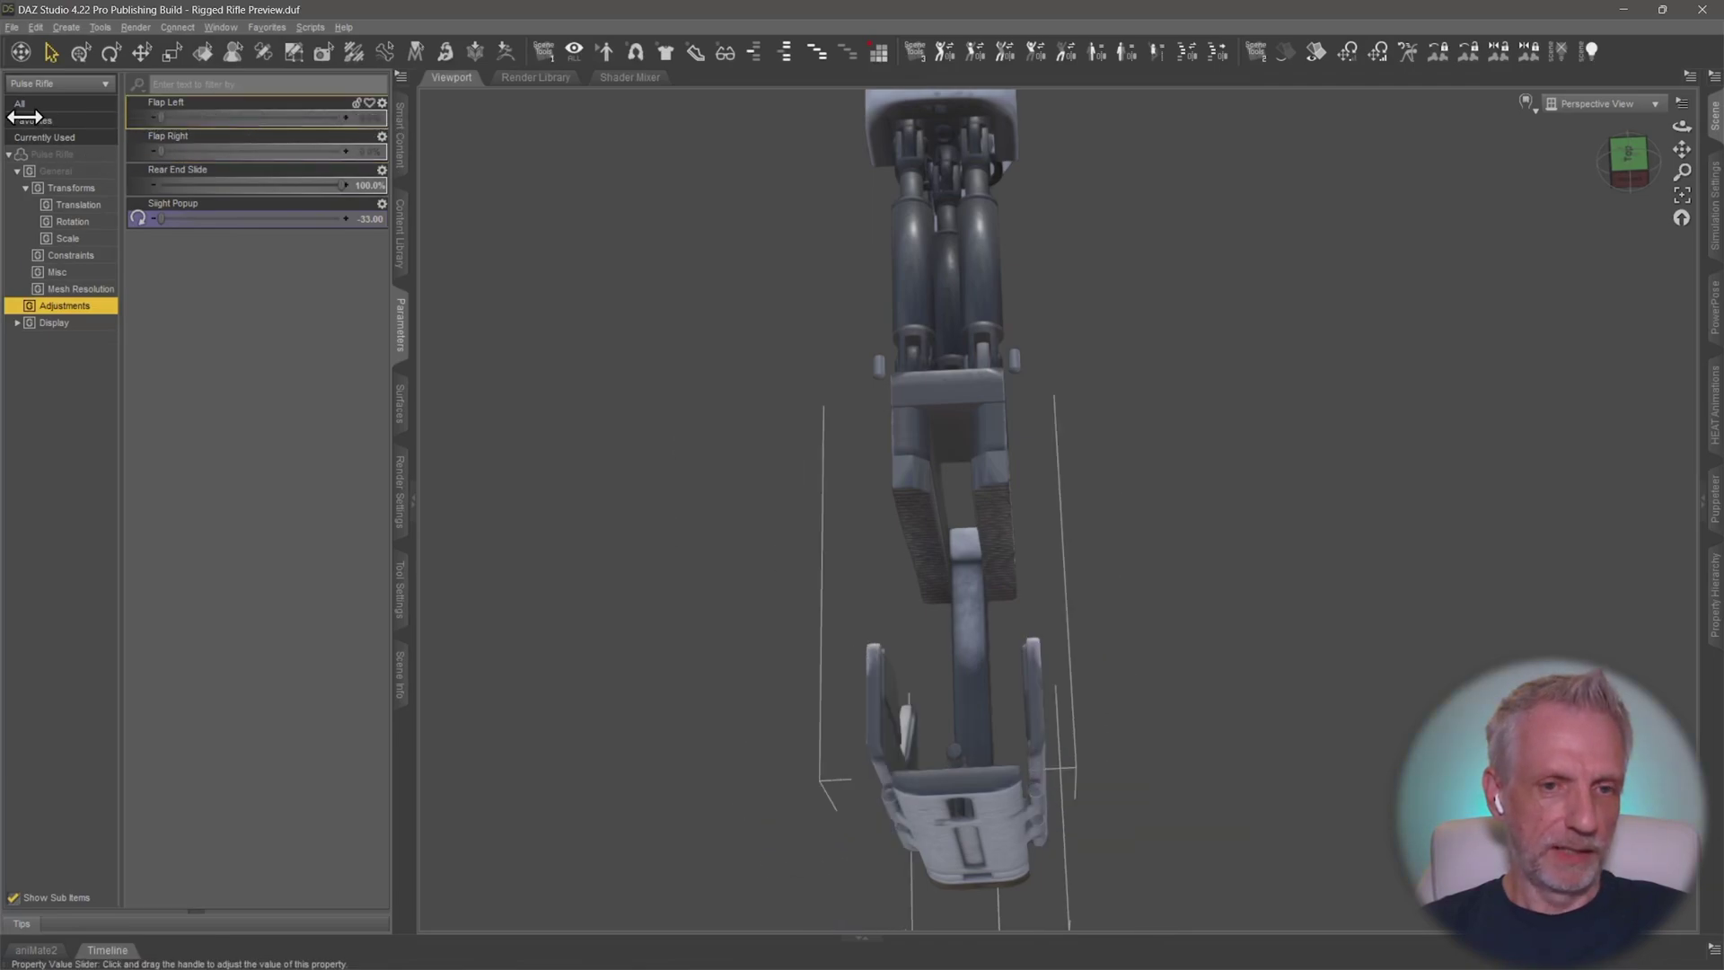
# Step: Raise the Pulse Rifle's sight by setting the Sight Popup adjustment to 0
pyautogui.keyDown('alt'); pyautogui.moveTo(700, 467); pyautogui.dragTo(632, 363); pyautogui.keyUp('alt')
pyautogui.scroll(10, 632, 364)
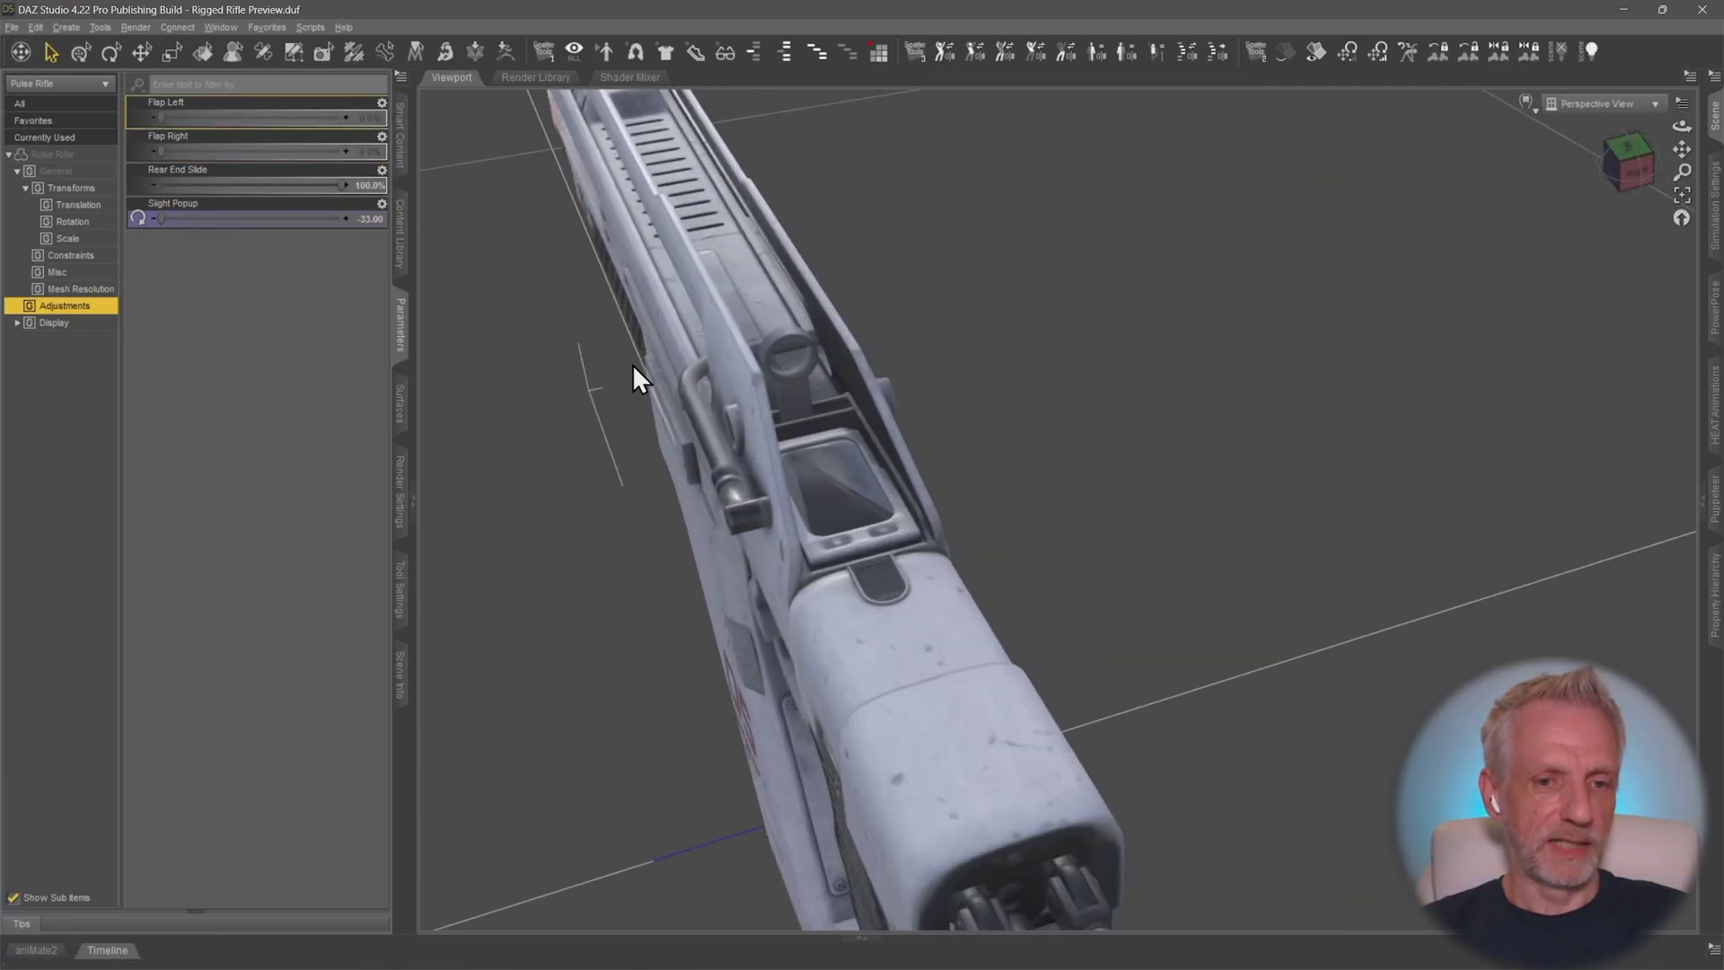
pyautogui.scroll(-4, 632, 364)
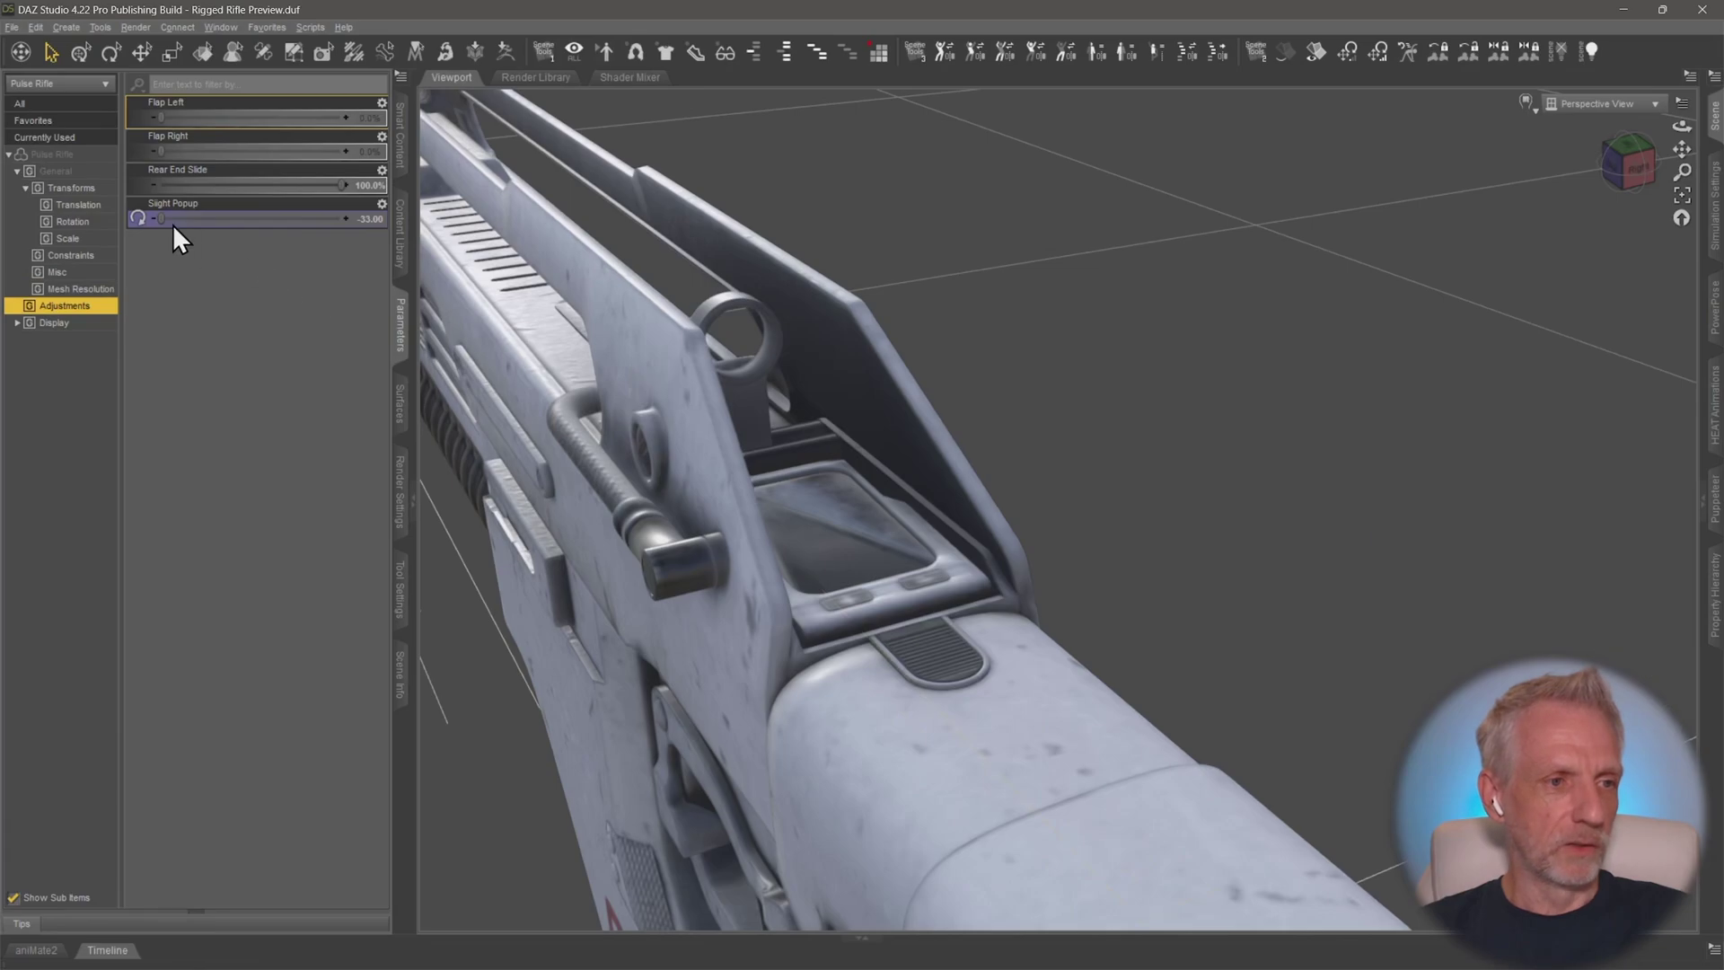
pyautogui.moveTo(173, 223); pyautogui.dragTo(405, 219)
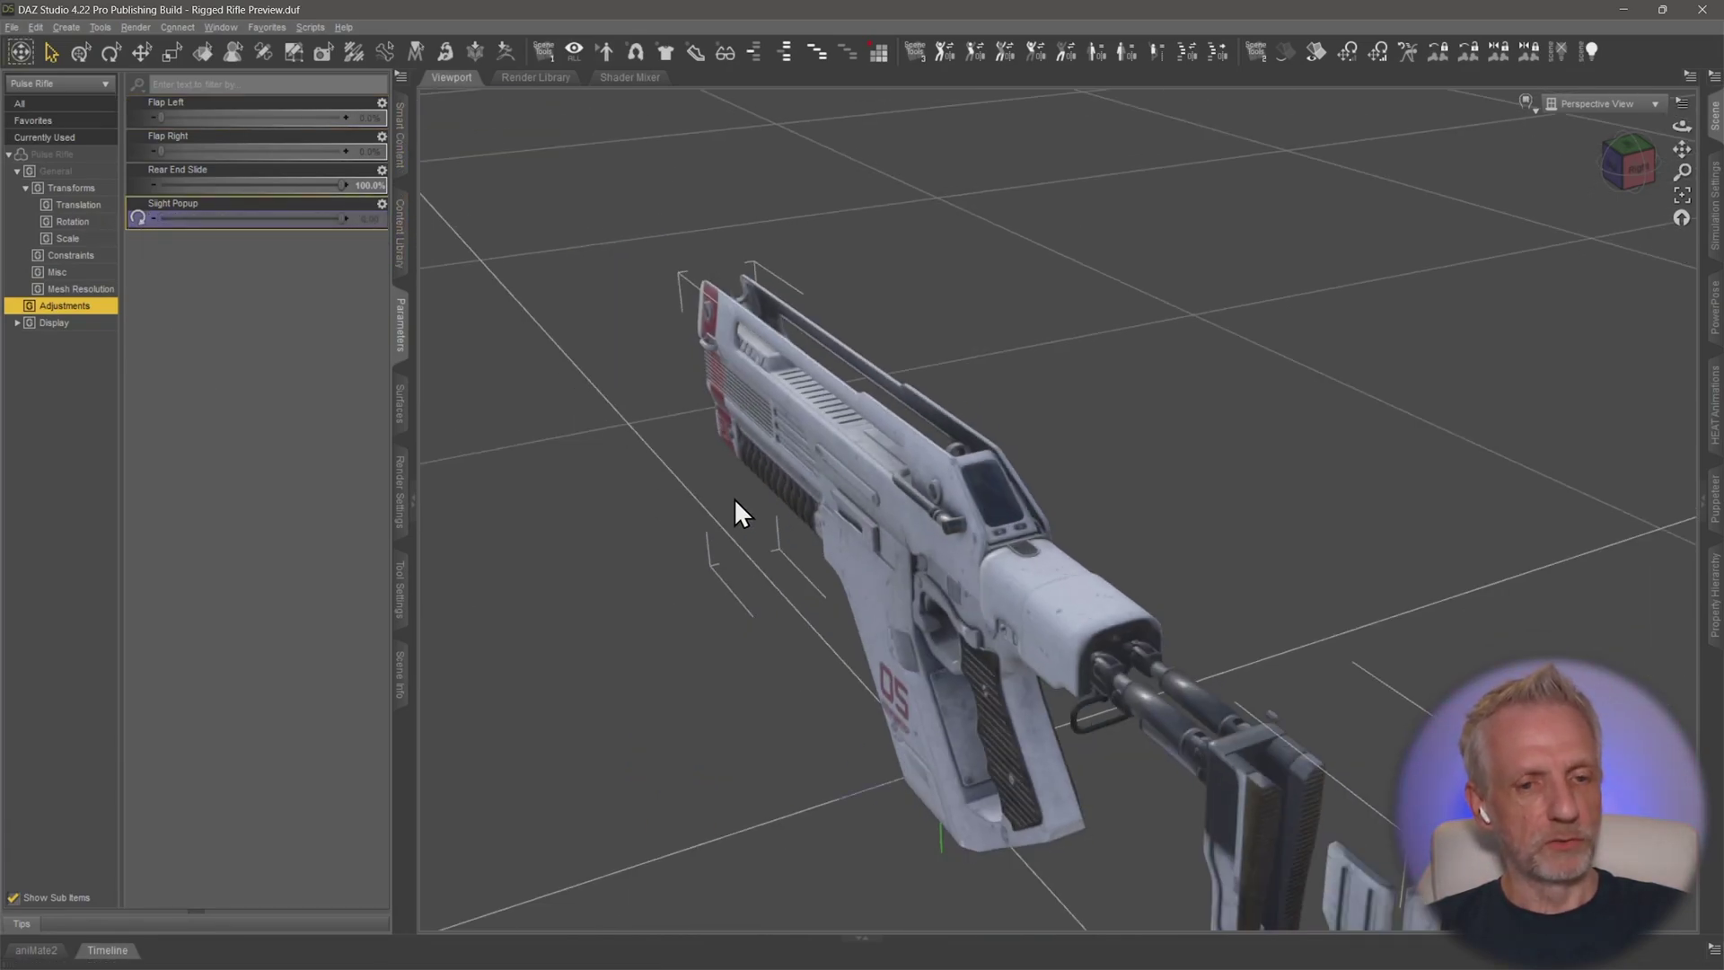
pyautogui.keyDown('alt'); pyautogui.moveTo(734, 498); pyautogui.dragTo(898, 400); pyautogui.keyUp('alt')
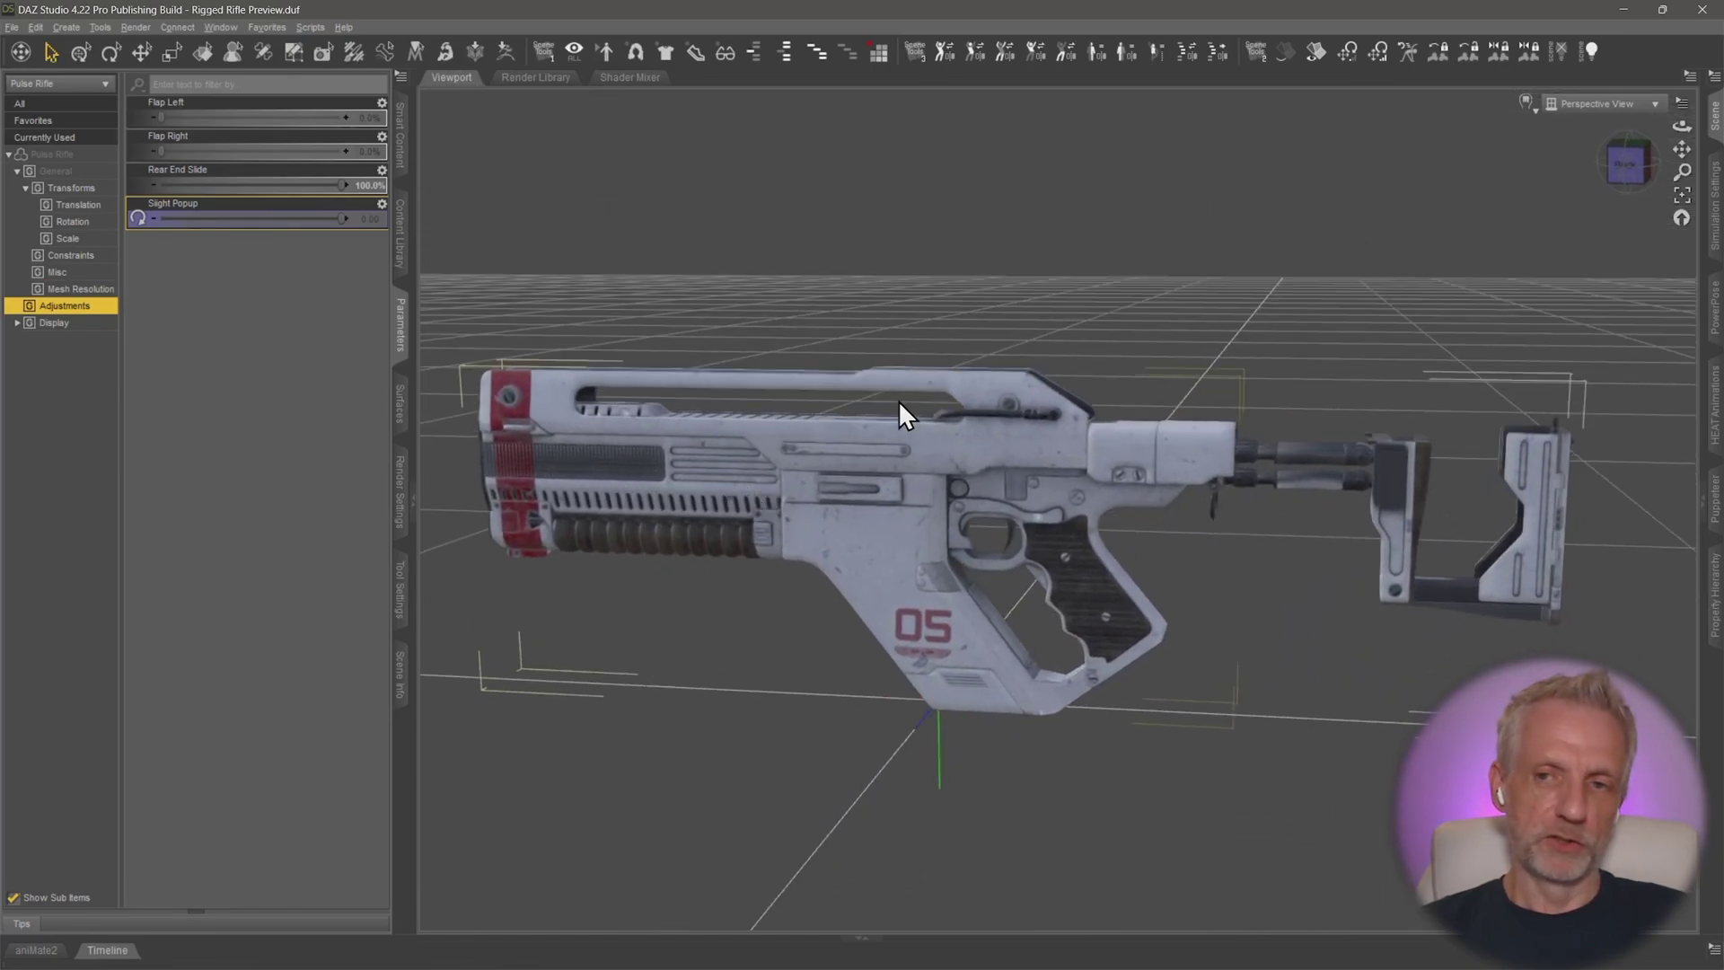
# Step: Examine the Pulse Rifle's bone hierarchy in the scene outline and look over the model from an angle
pyautogui.click(1715, 117)
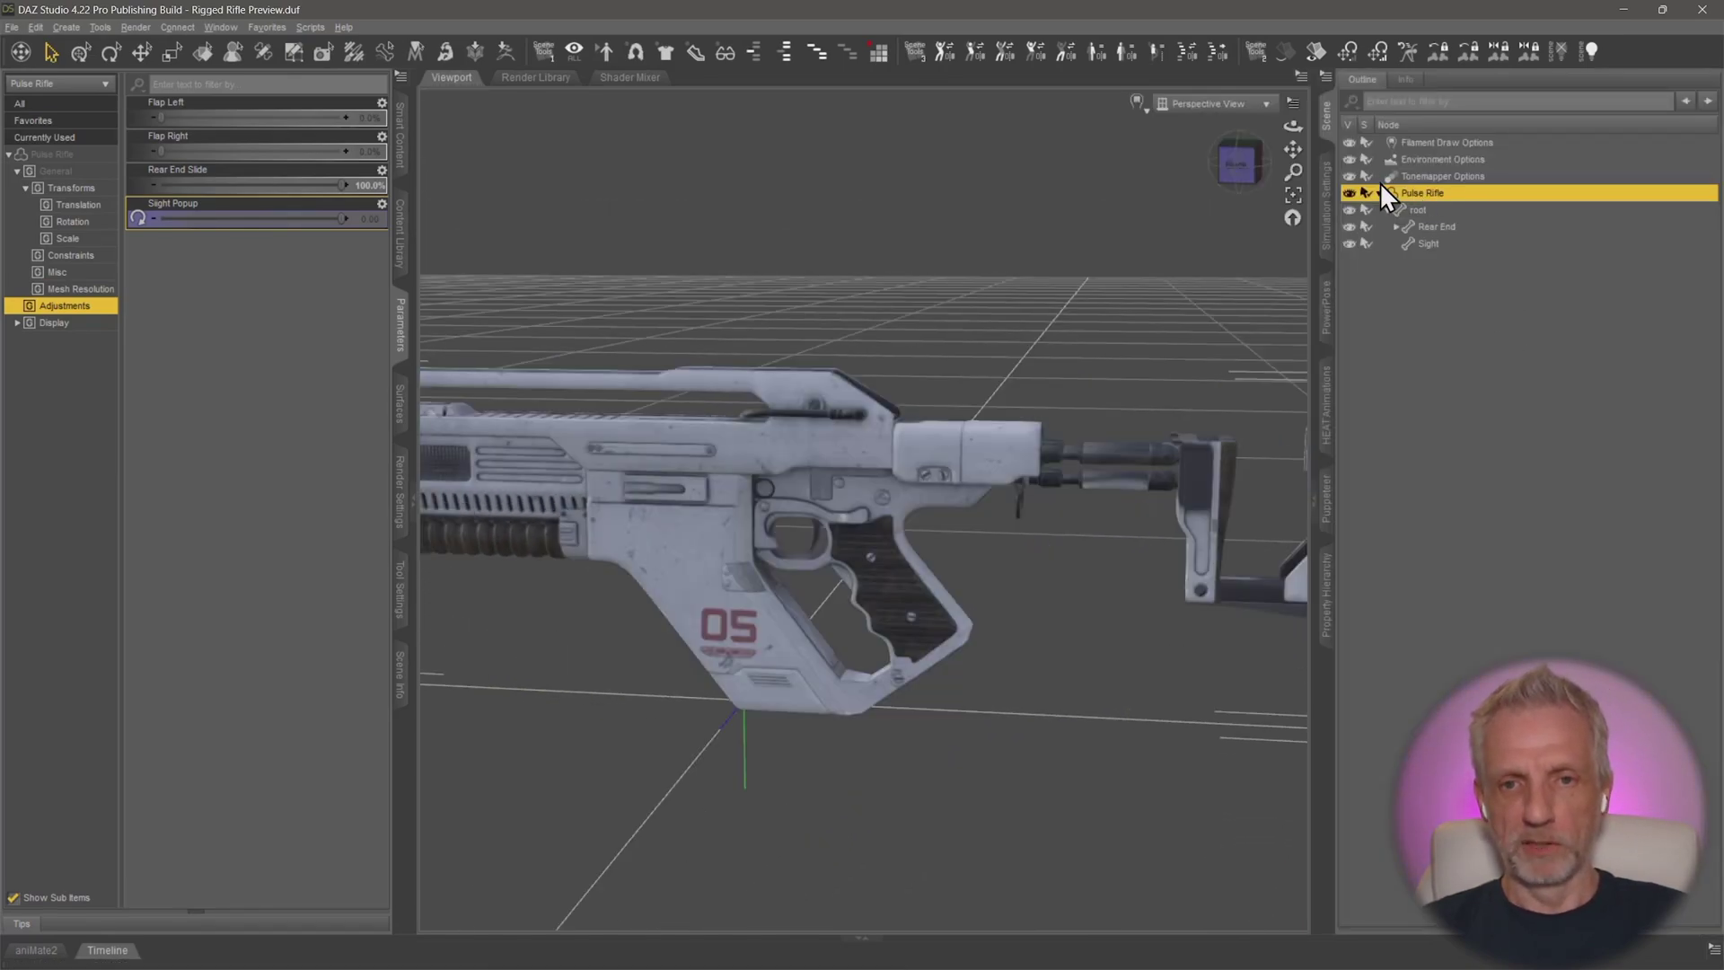
pyautogui.click(1327, 117)
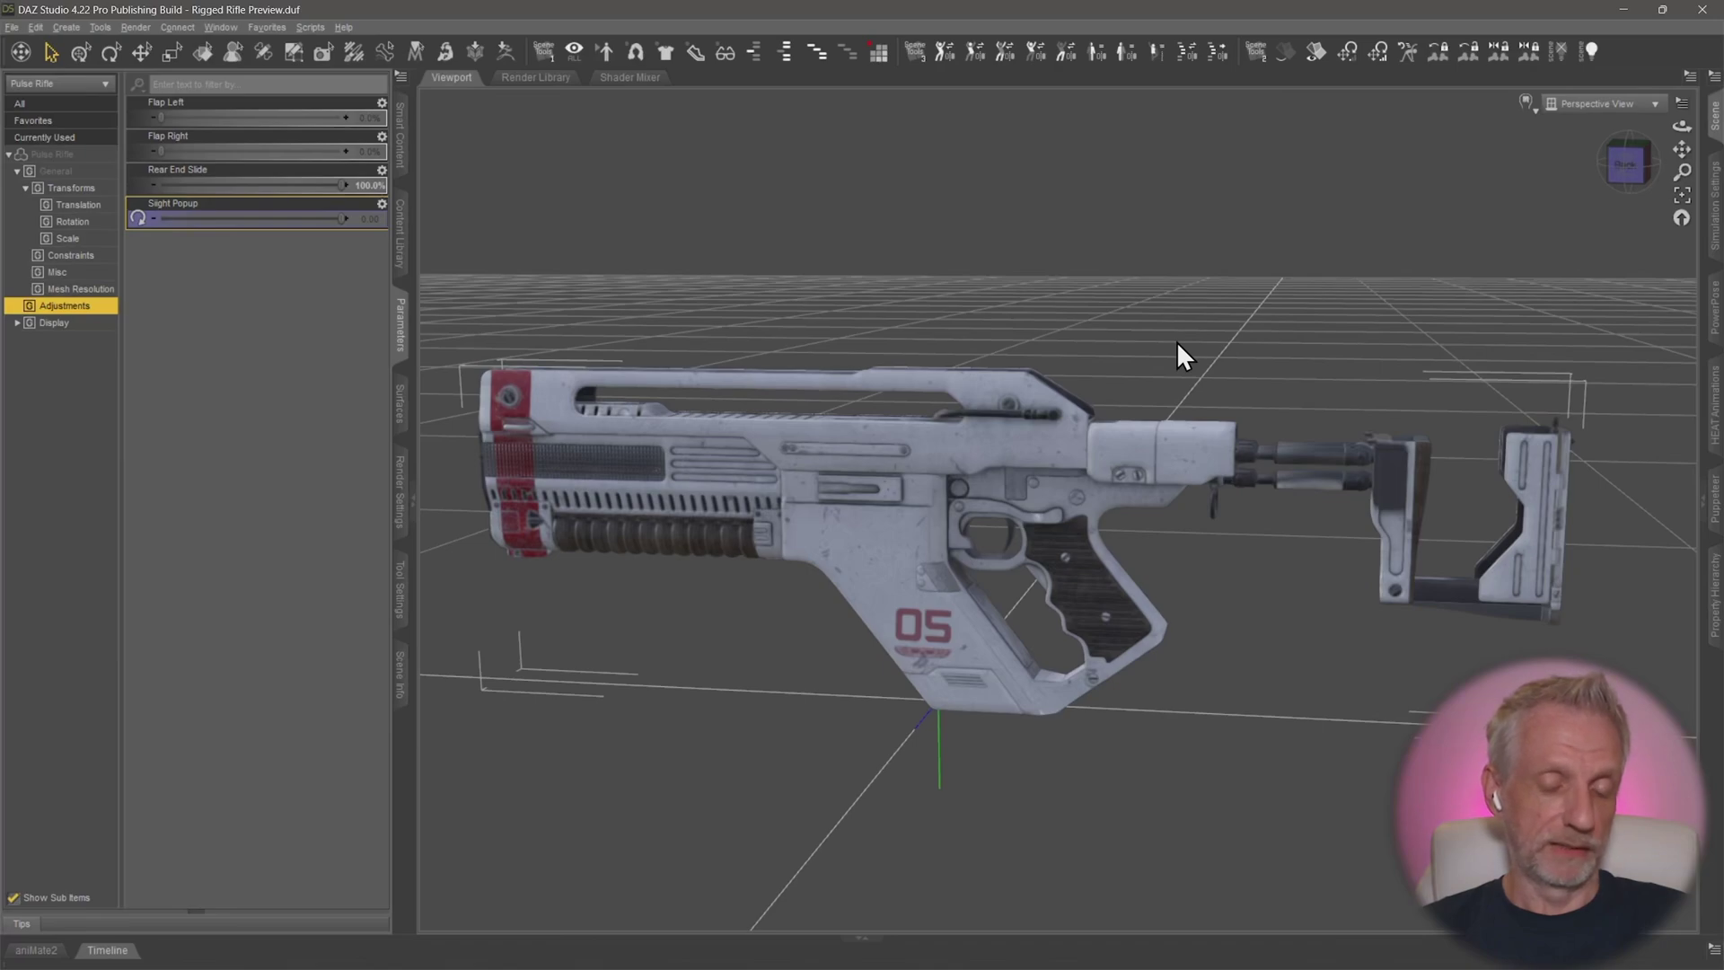
pyautogui.moveTo(1176, 342)
pyautogui.keyDown('alt'); pyautogui.mouseDown()
pyautogui.moveTo(1115, 402)
pyautogui.moveTo(1170, 340)
pyautogui.mouseUp(); pyautogui.keyUp('alt')
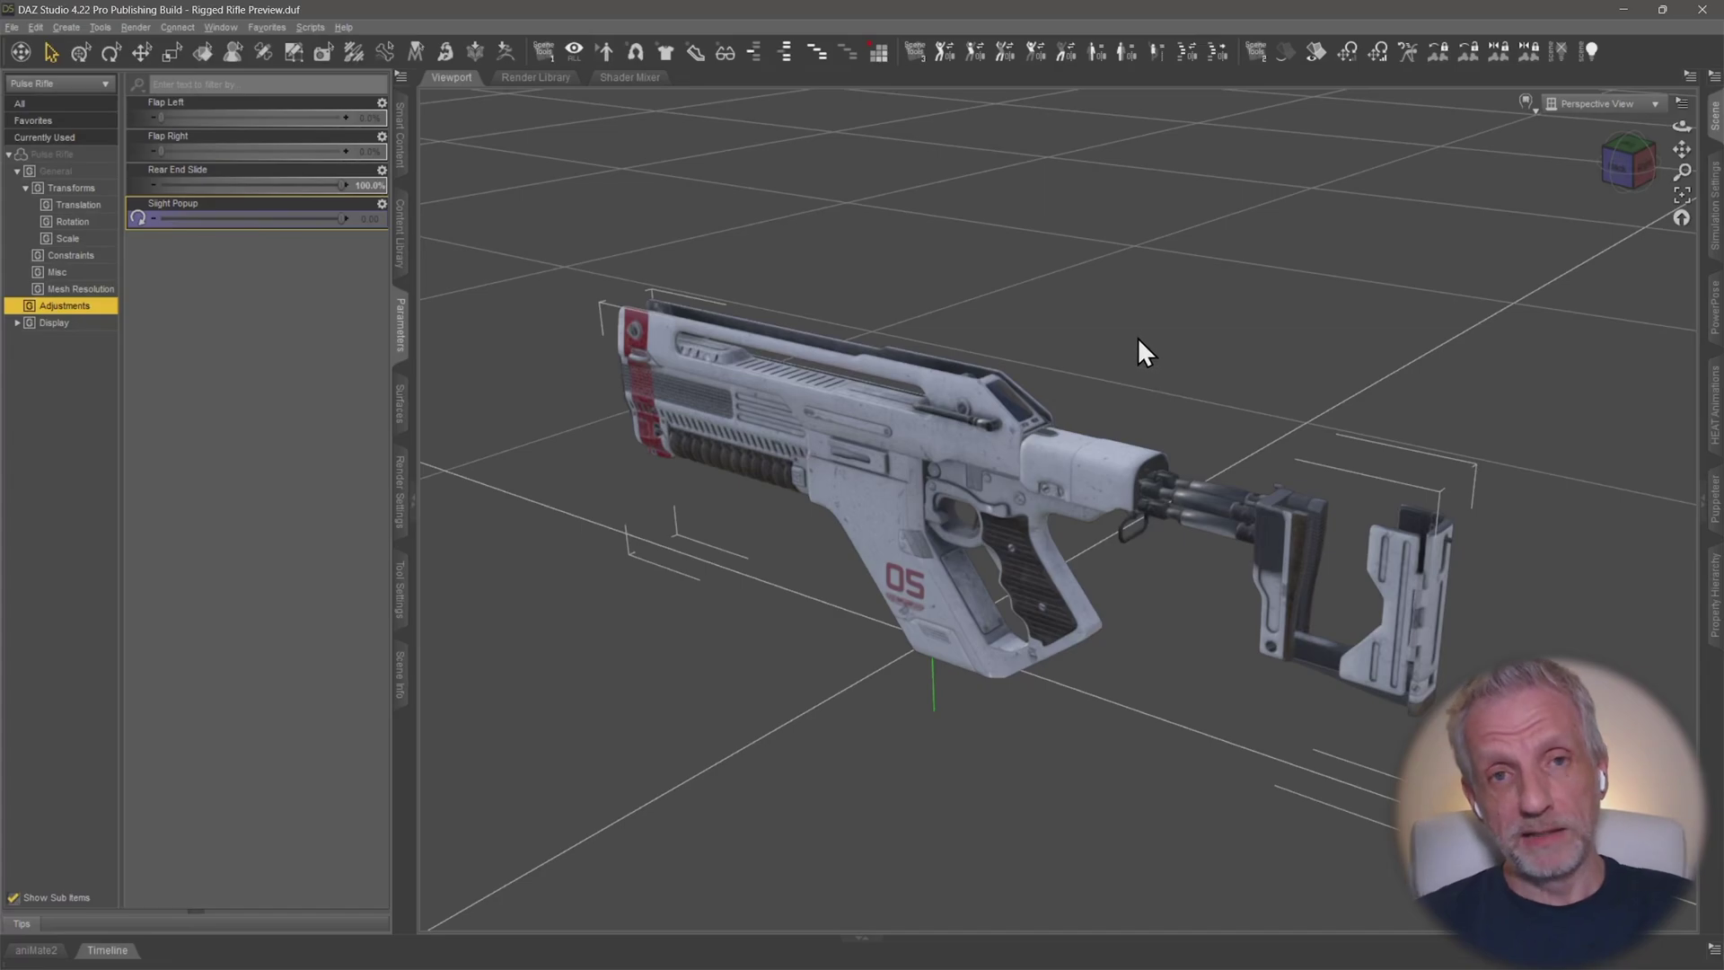
pyautogui.moveTo(1106, 357)
pyautogui.keyDown('alt'); pyautogui.mouseDown()
pyautogui.moveTo(1151, 314)
pyautogui.moveTo(1120, 345)
pyautogui.mouseUp(); pyautogui.keyUp('alt')
# Step: Switch to the media player, play the stock reference video and scrub back to examine how the stock flaps open
pyautogui.hotkey('alt', 'Tab')
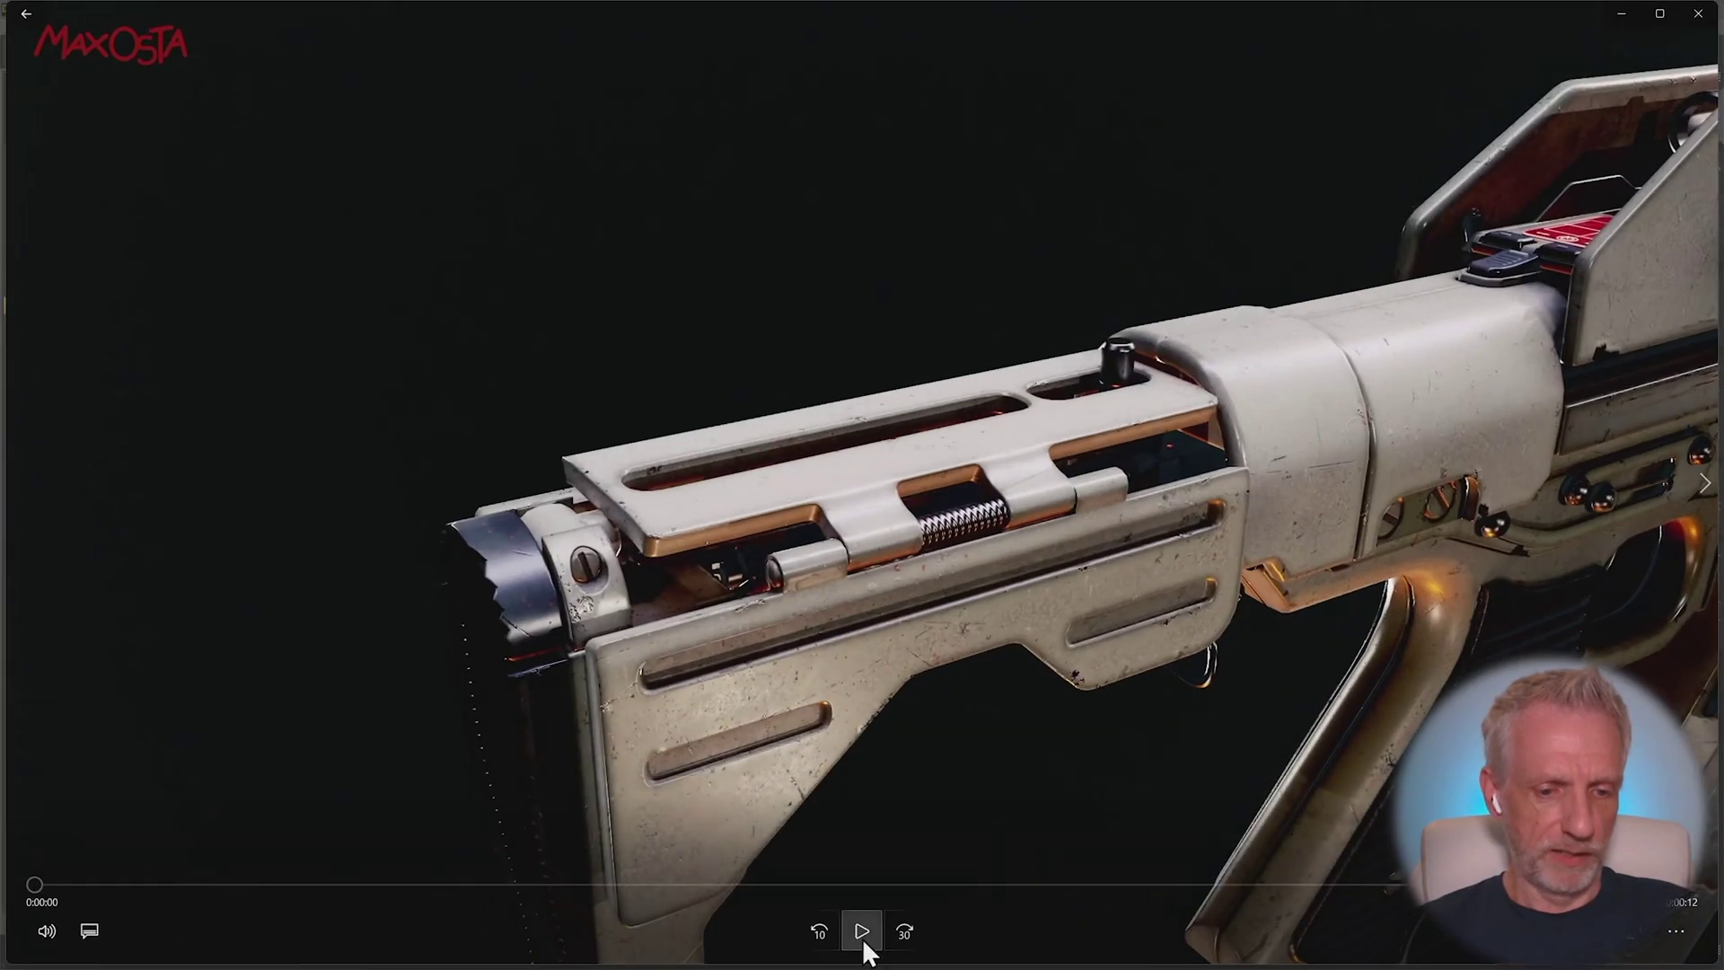
pyautogui.click(862, 934)
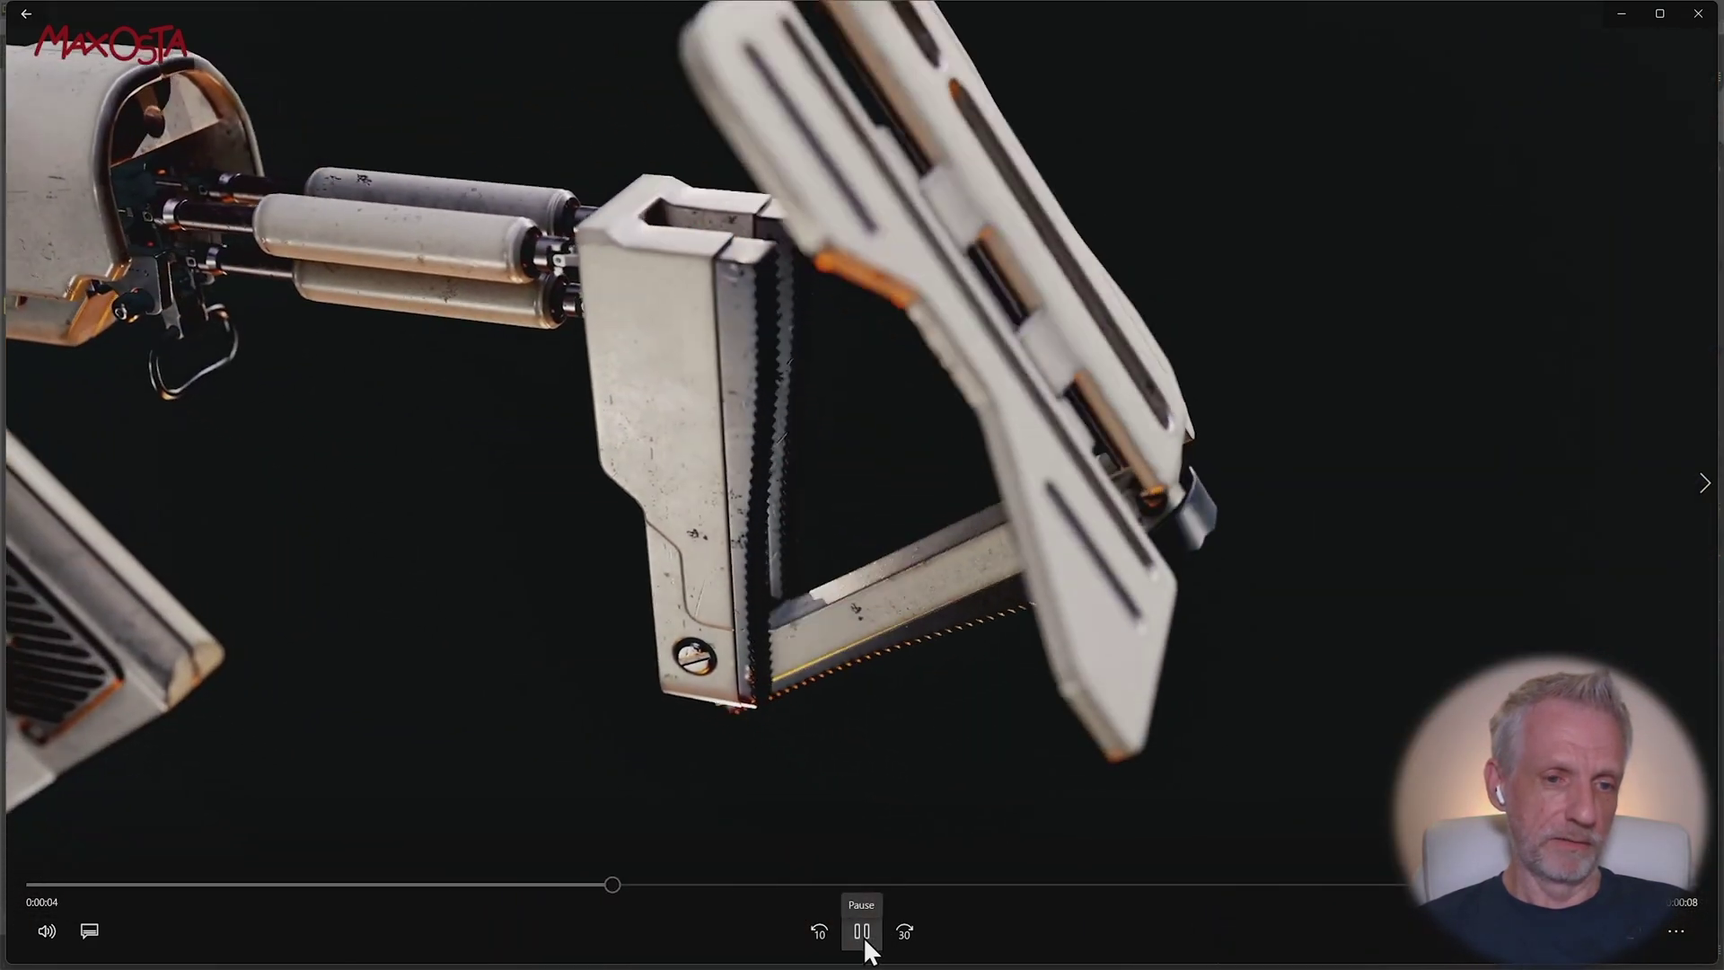
pyautogui.click(864, 945)
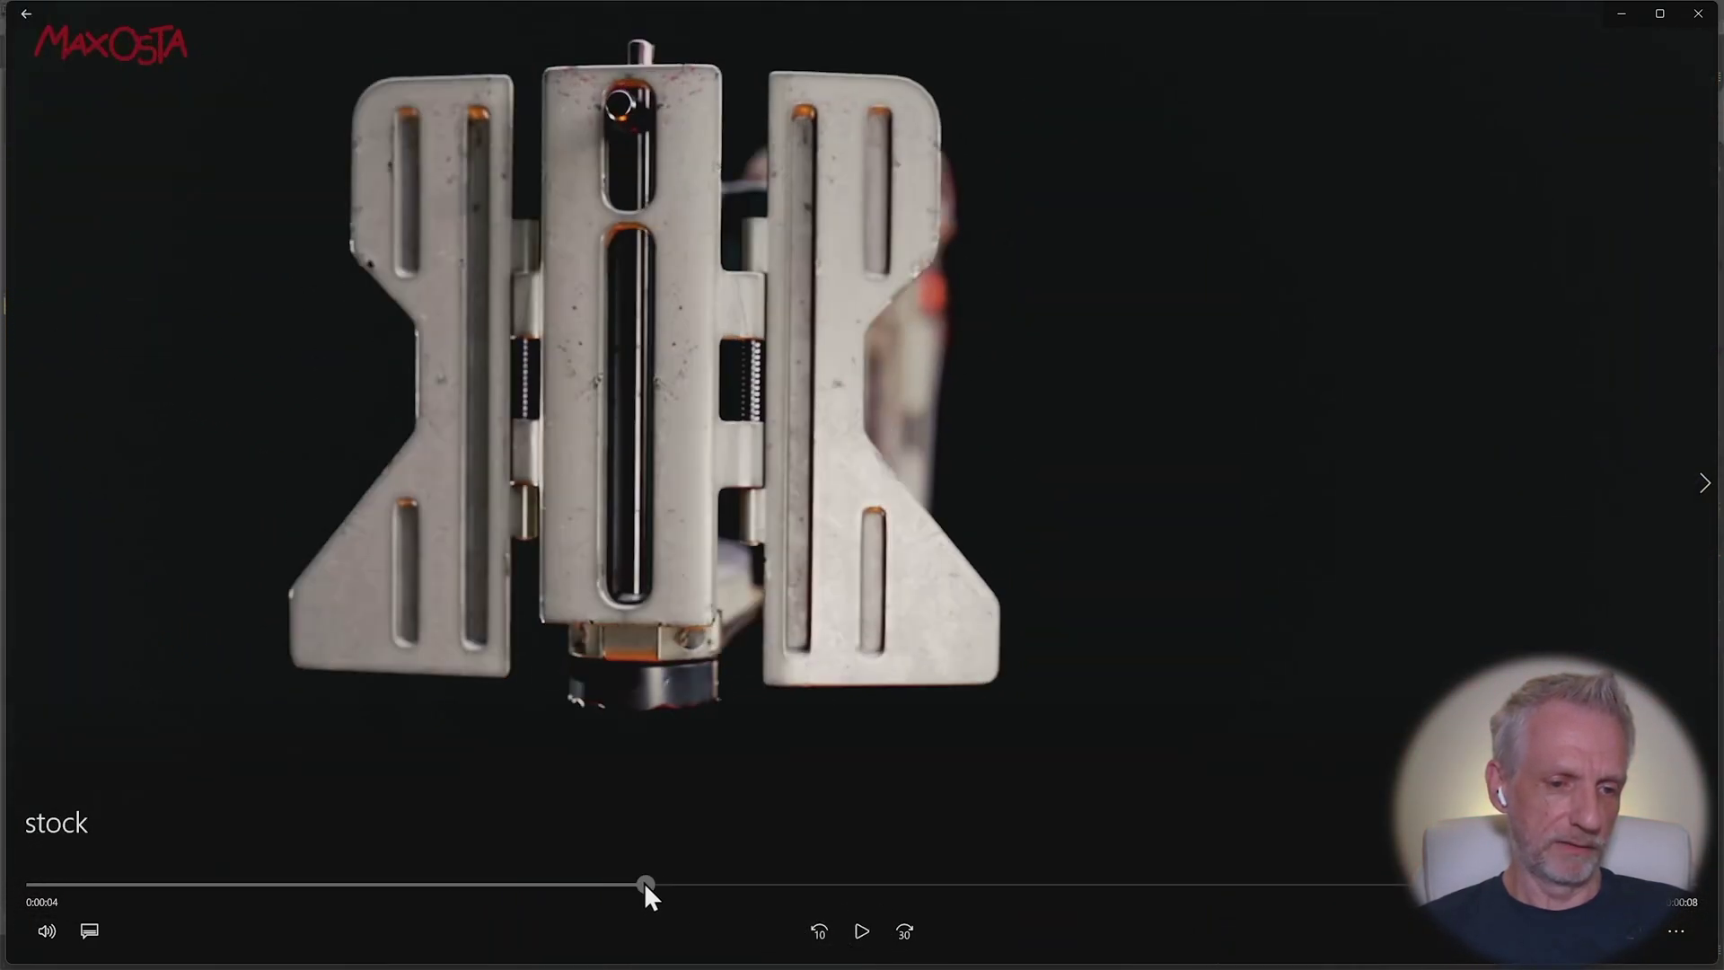
pyautogui.moveTo(646, 884); pyautogui.dragTo(624, 885)
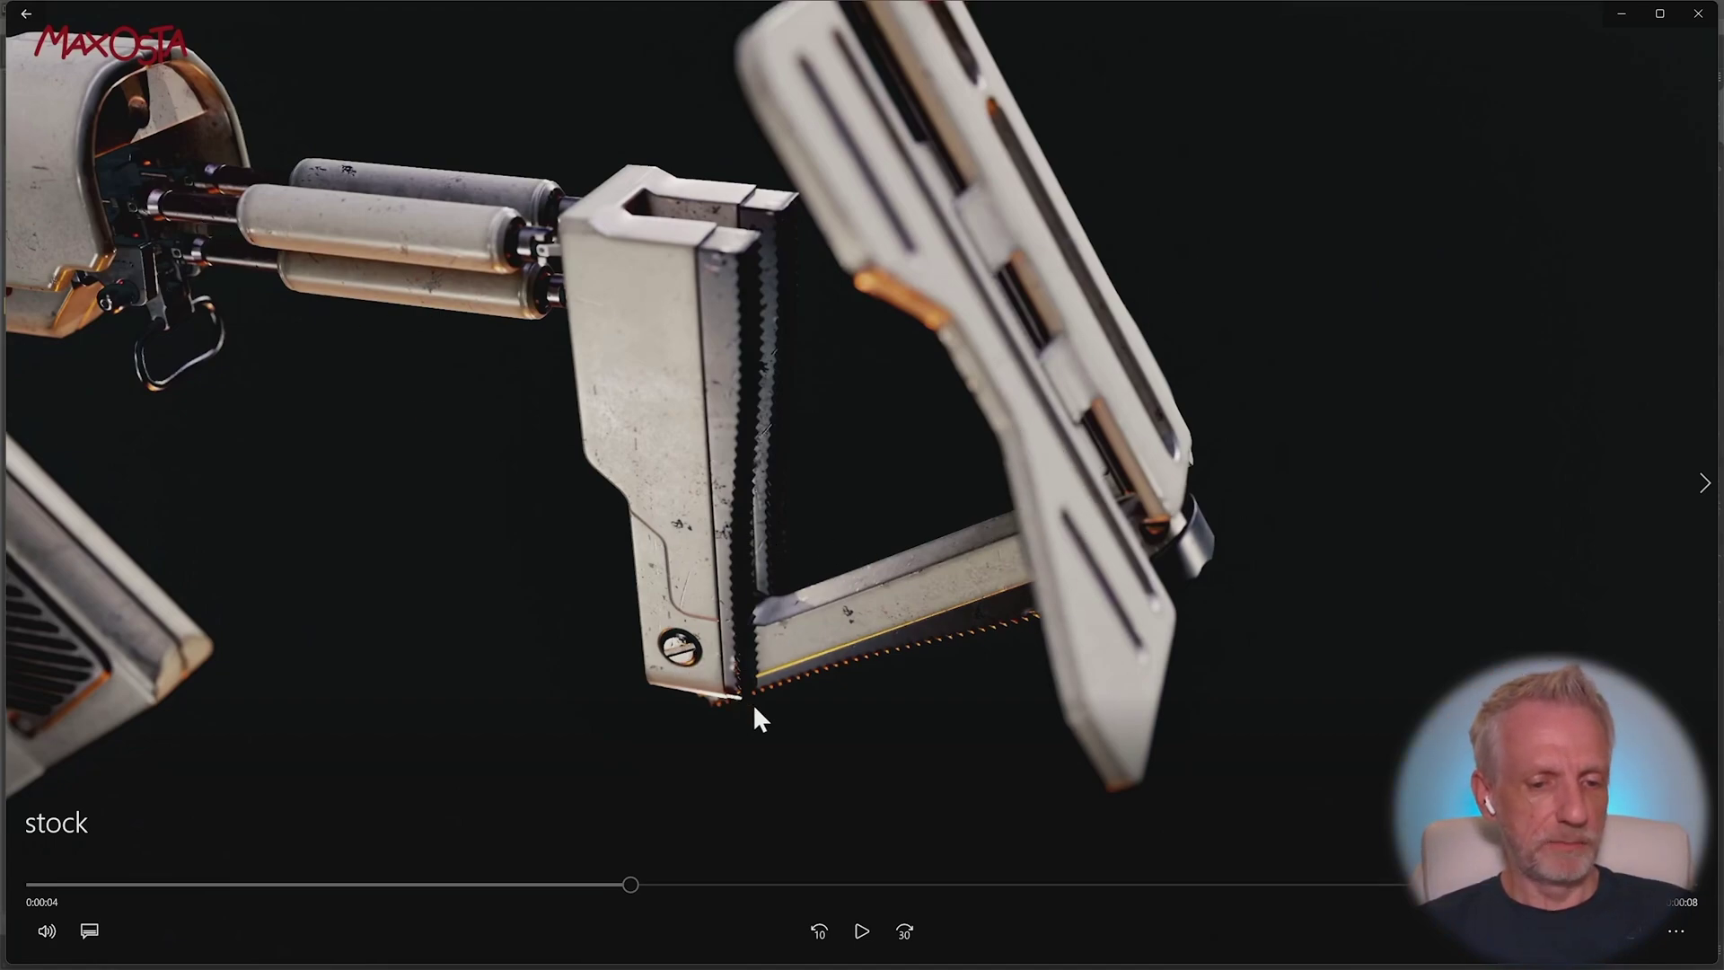
# Step: Play on through the reference video to examine the whole rifle and its sight, and return to DAZ Studio
pyautogui.click(858, 925)
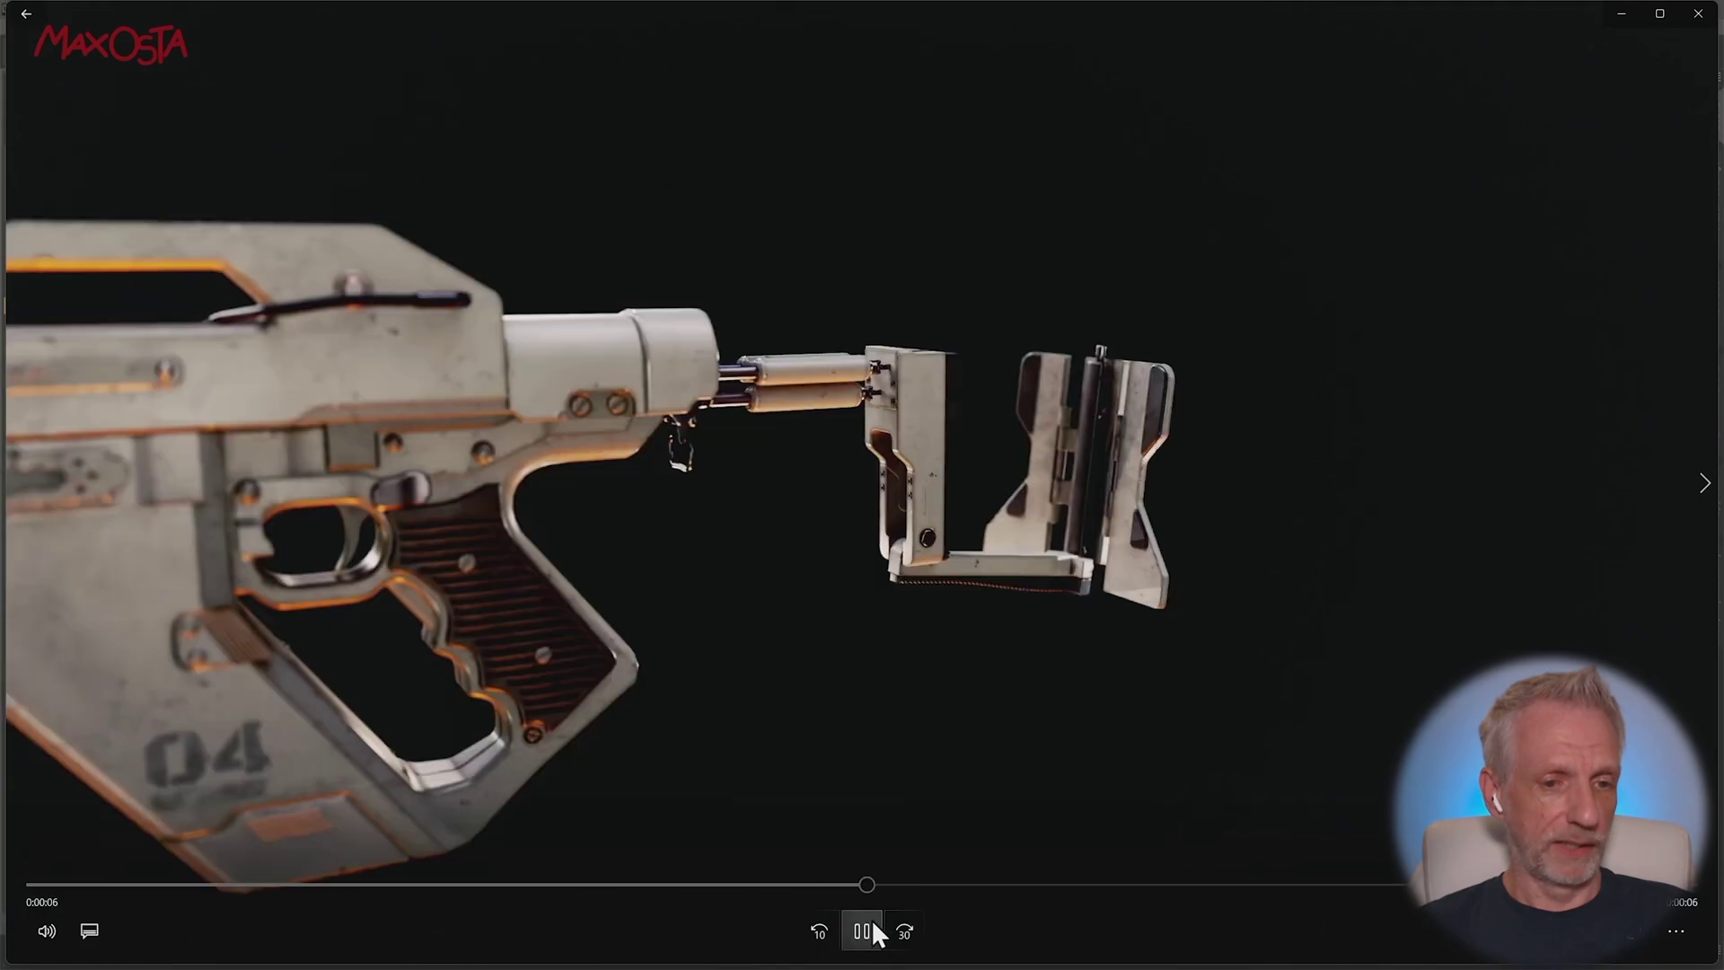
pyautogui.click(873, 923)
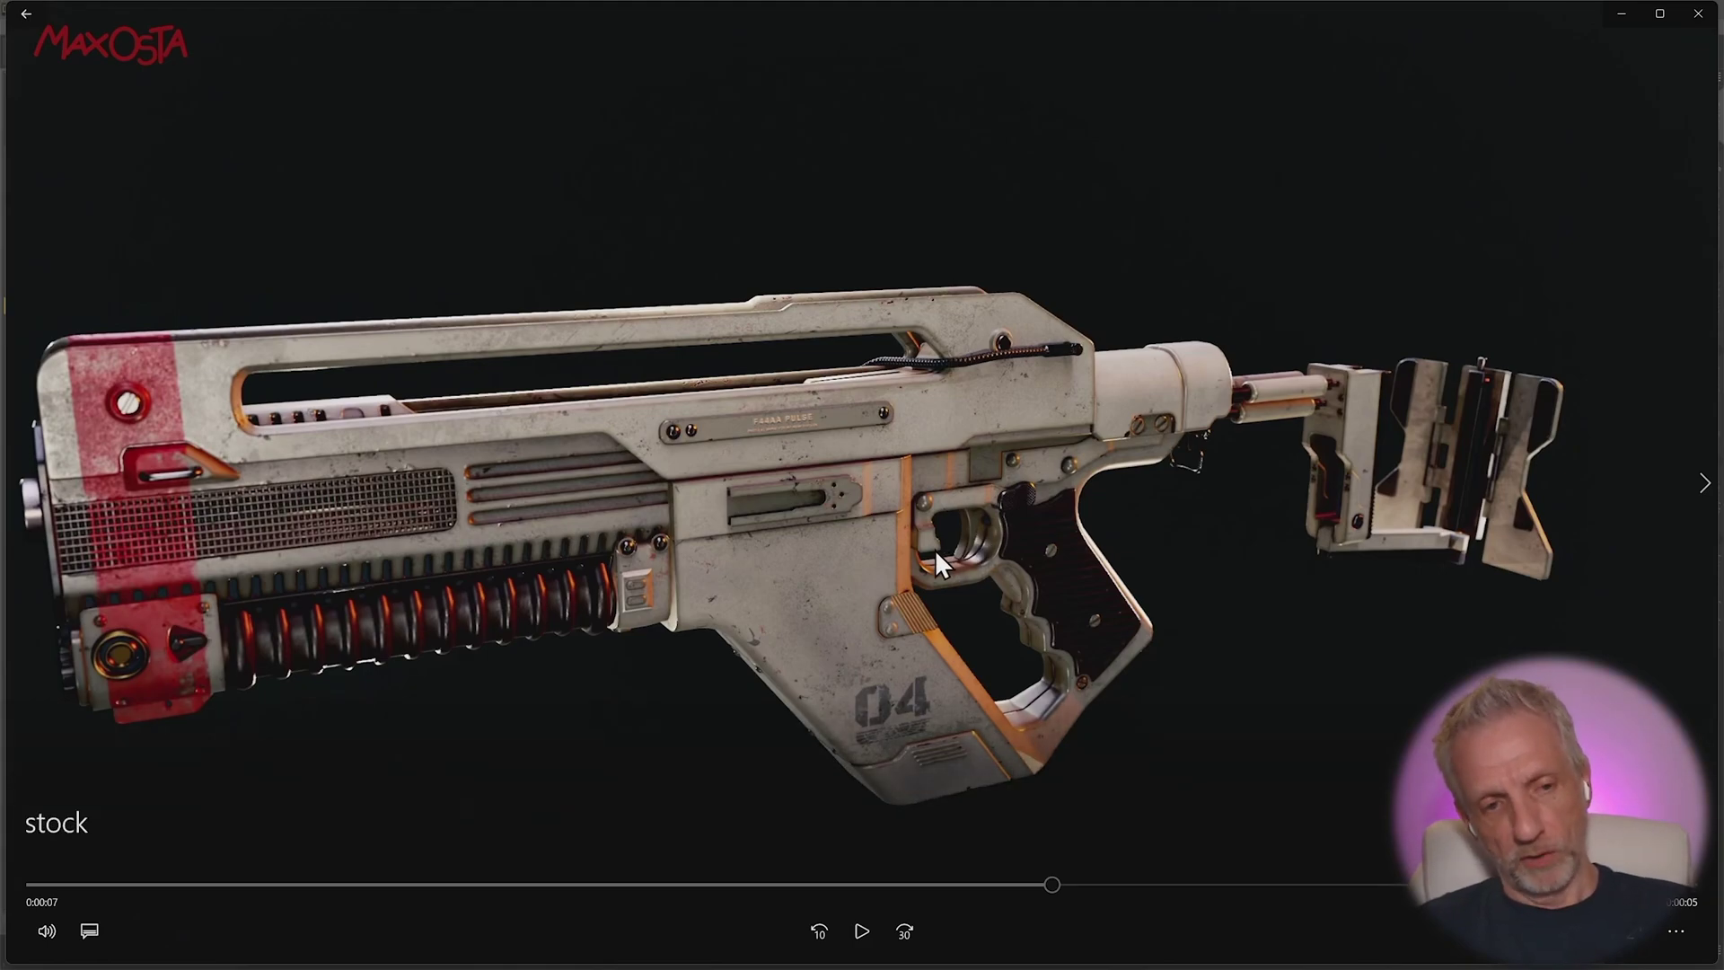
pyautogui.moveTo(867, 956)
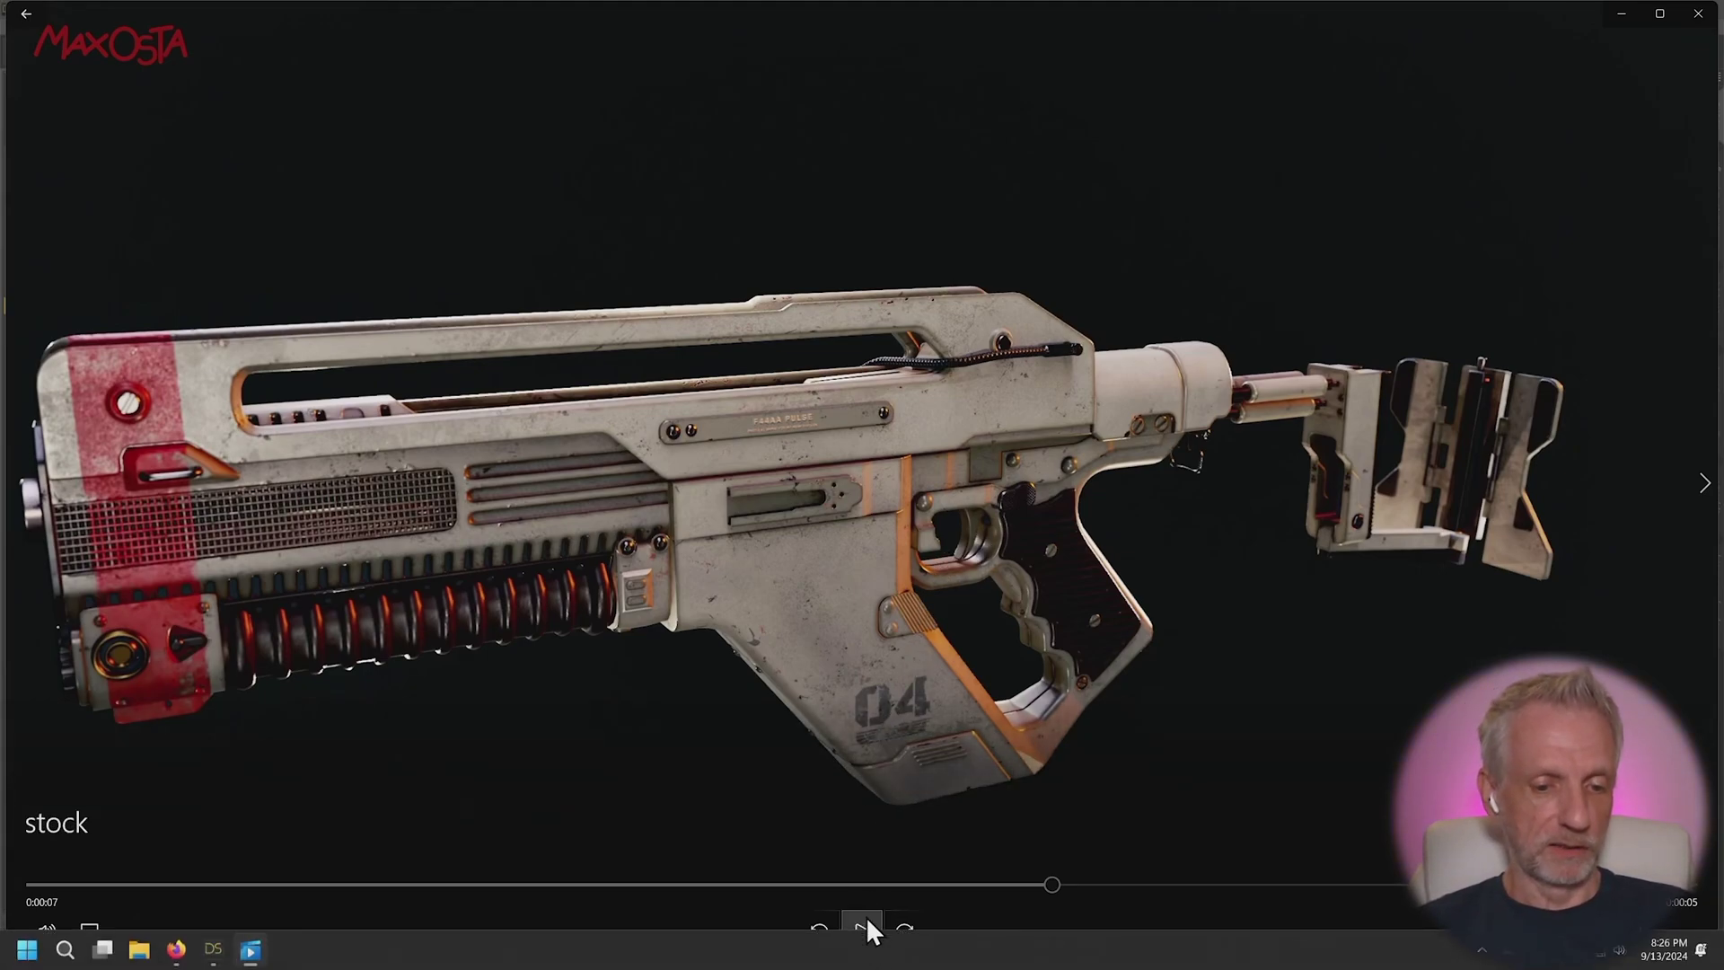
pyautogui.click(866, 920)
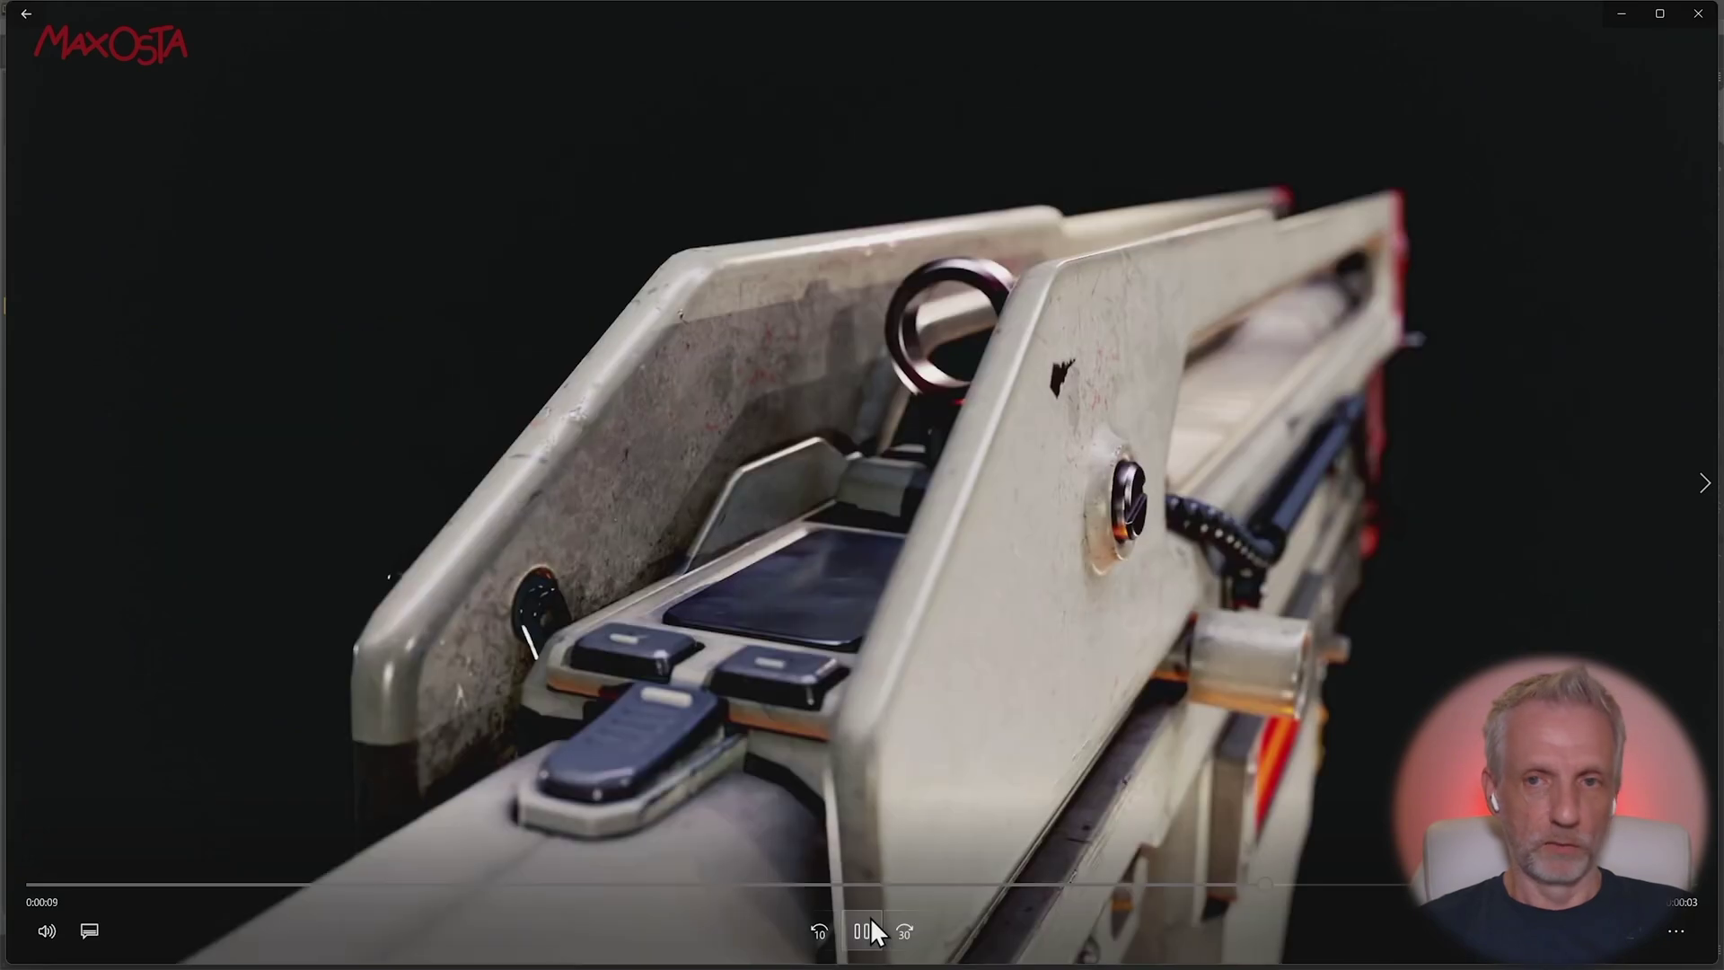
pyautogui.click(1621, 13)
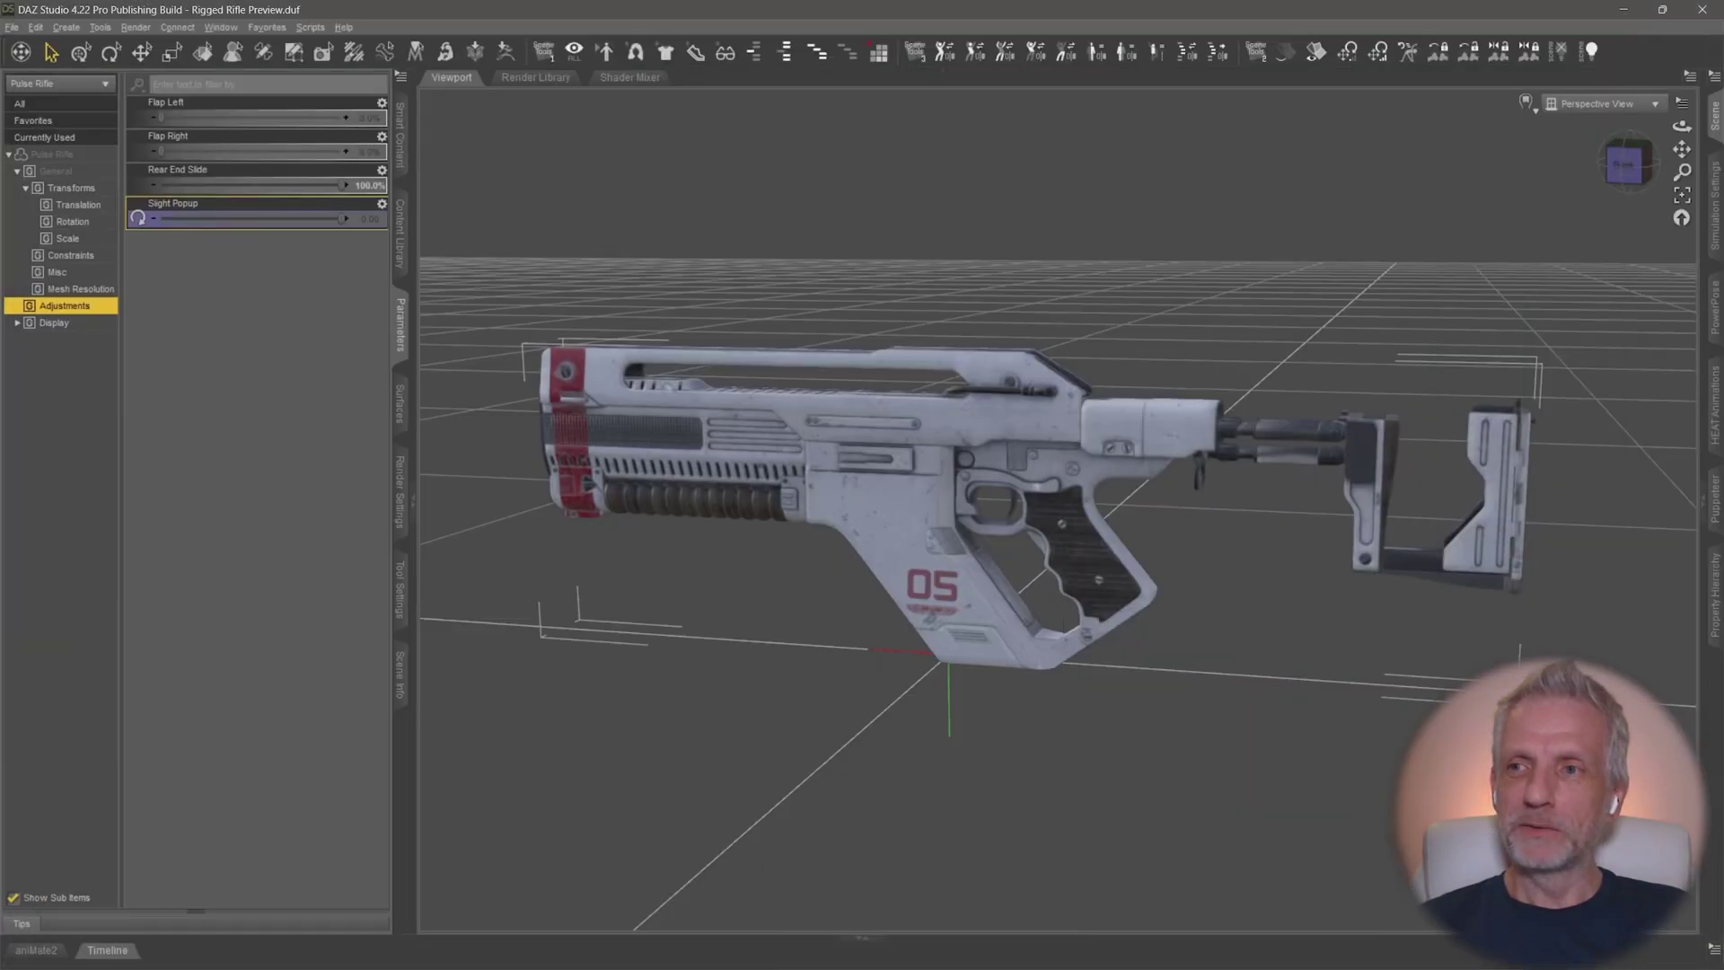
# Step: Switch to the browser to view the F44AA Pulse Rifle Alien Romulus product page, and return to DAZ Studio
pyautogui.moveTo(1723, 111); pyautogui.dragTo(1082, 111)
pyautogui.doubleClick(1083, 111)
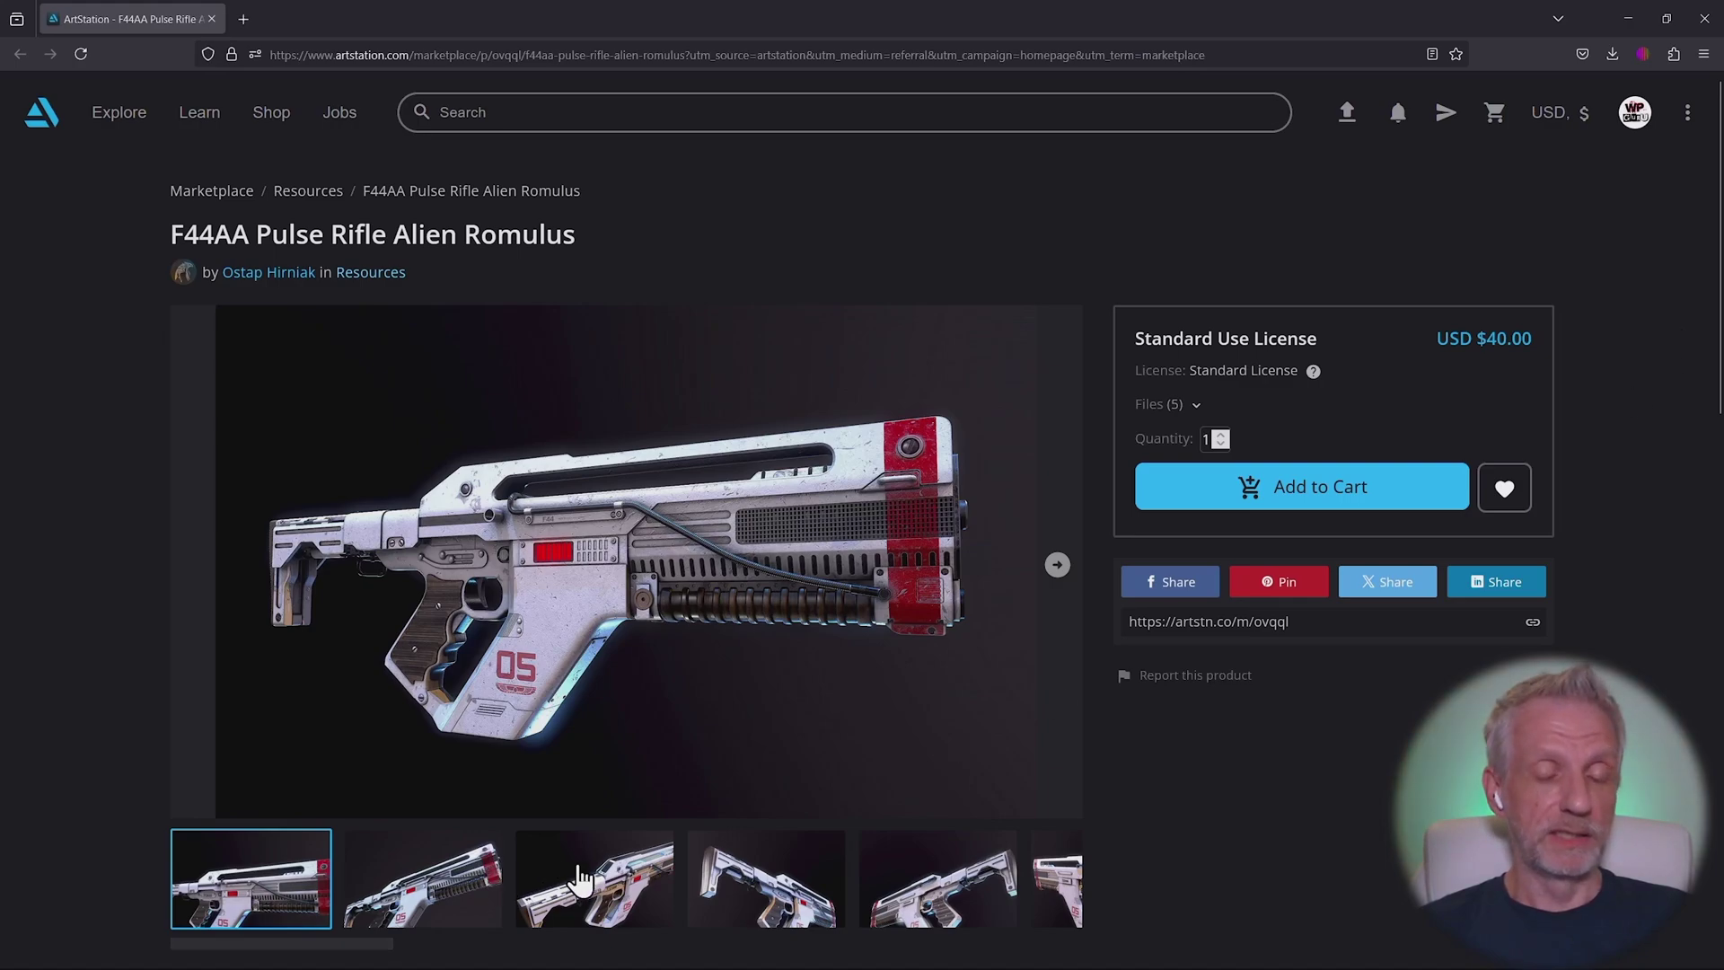
pyautogui.click(1630, 28)
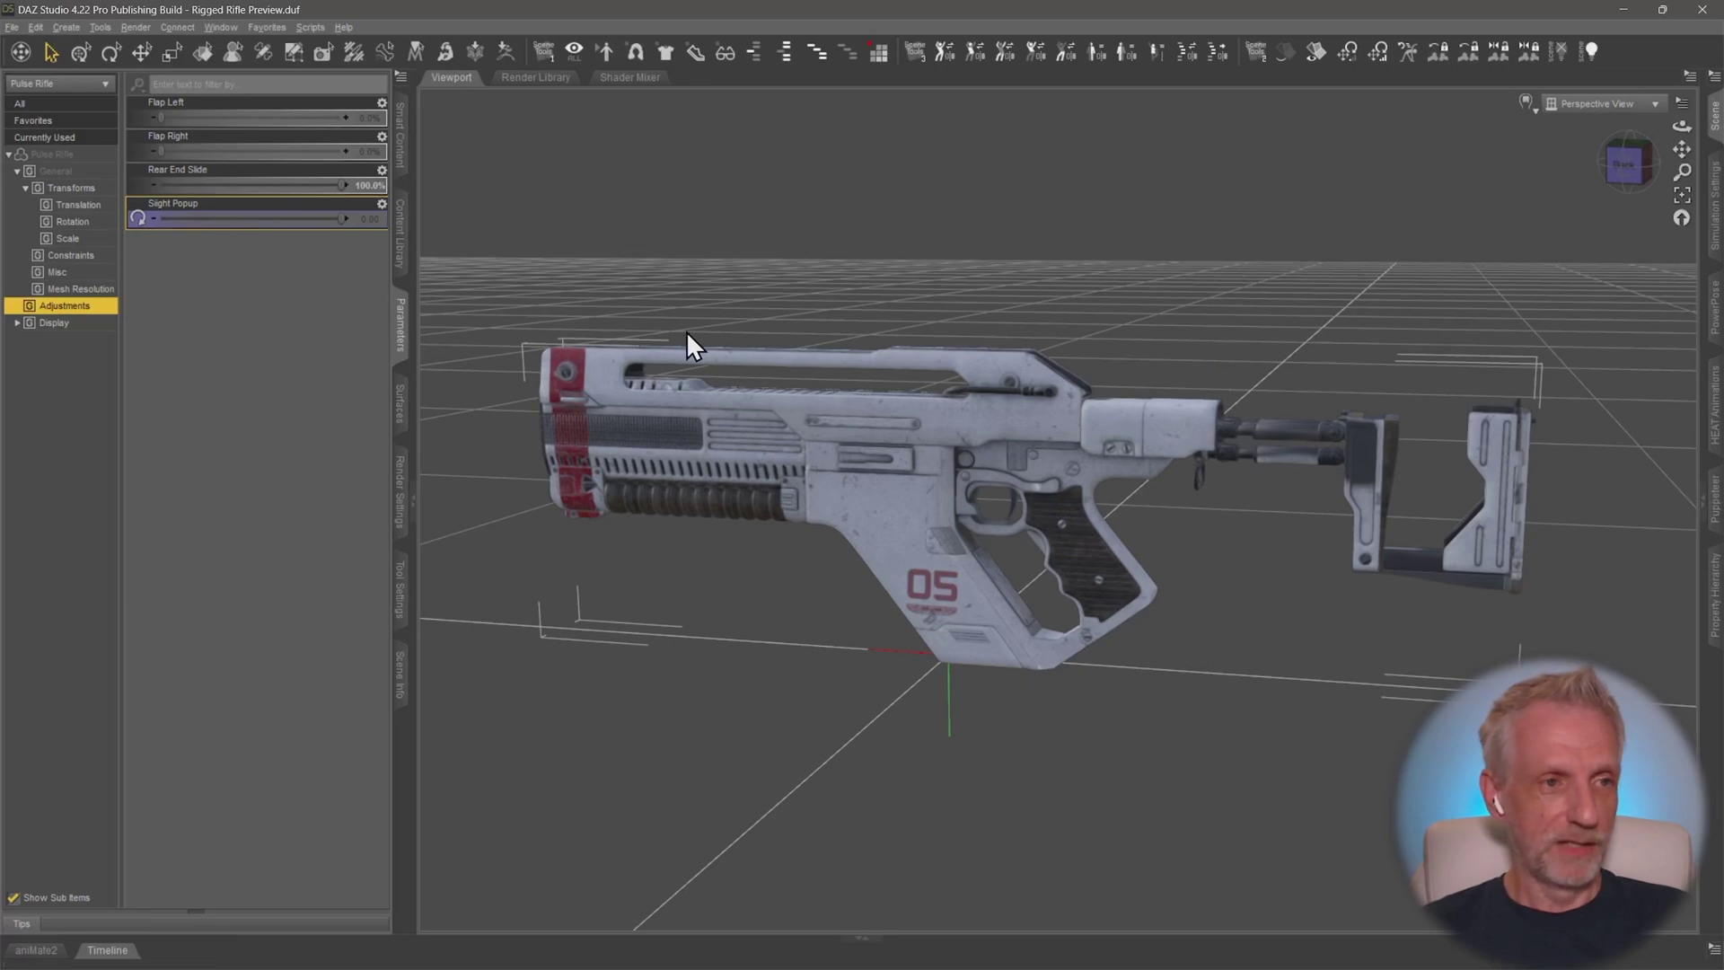
# Step: Start a new empty scene, discarding the rigged rifle preview changes
pyautogui.click(13, 27)
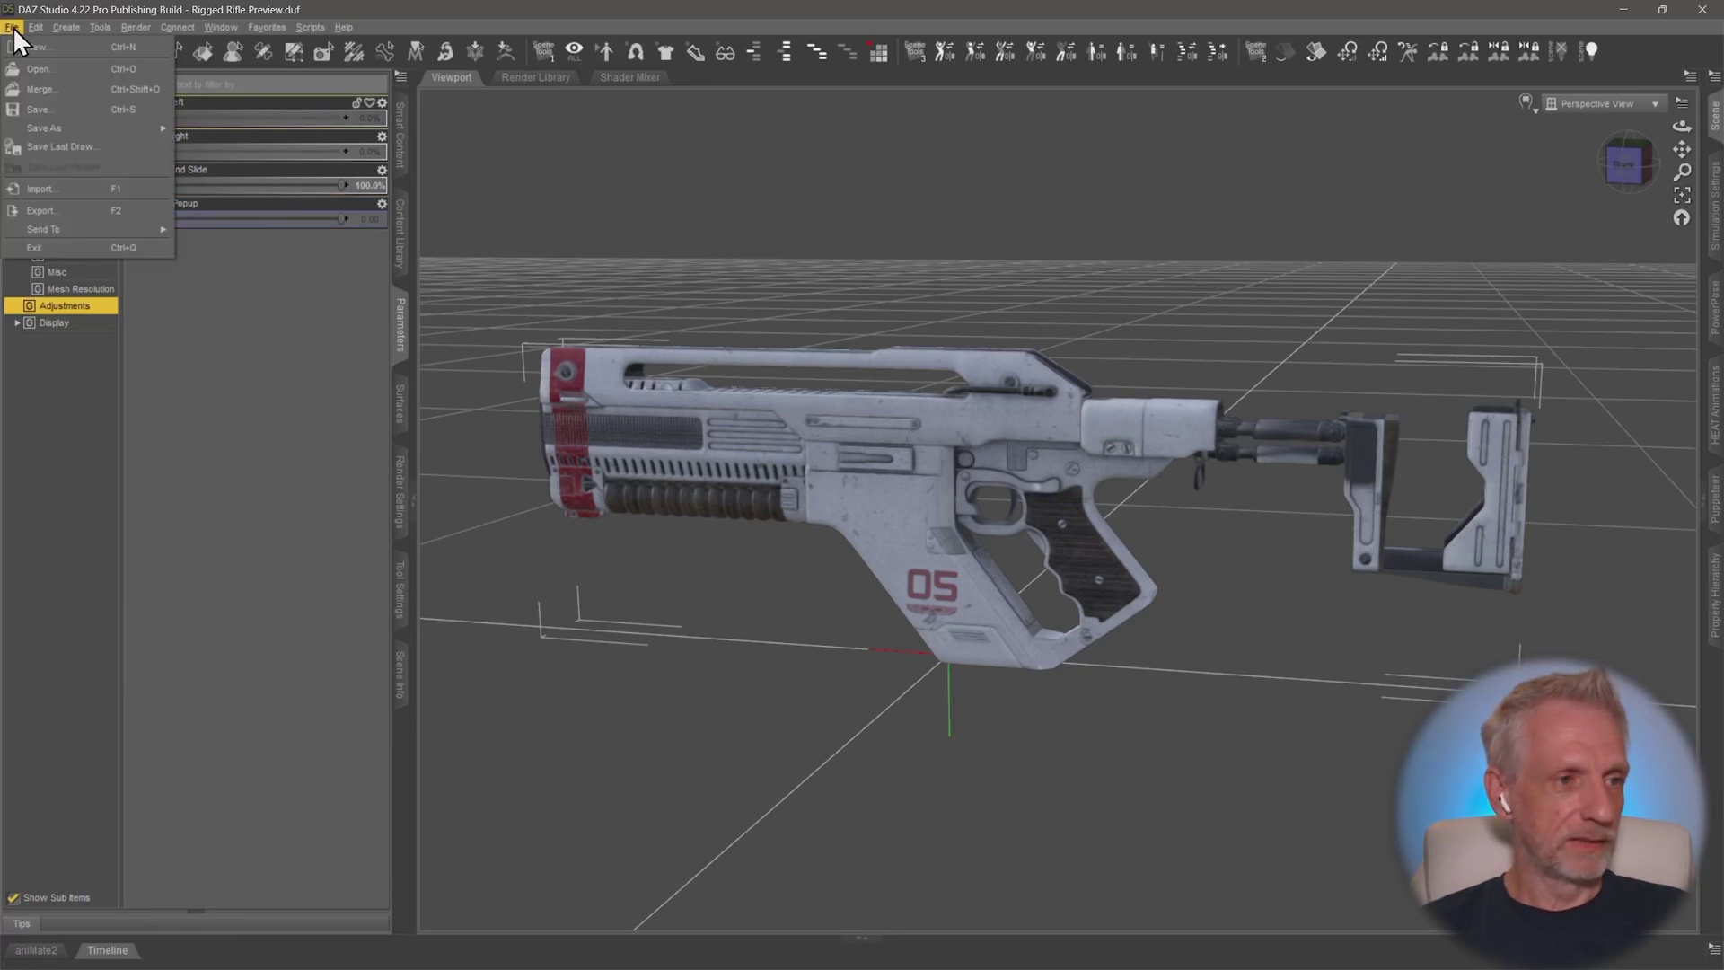
pyautogui.click(40, 43)
pyautogui.click(1077, 763)
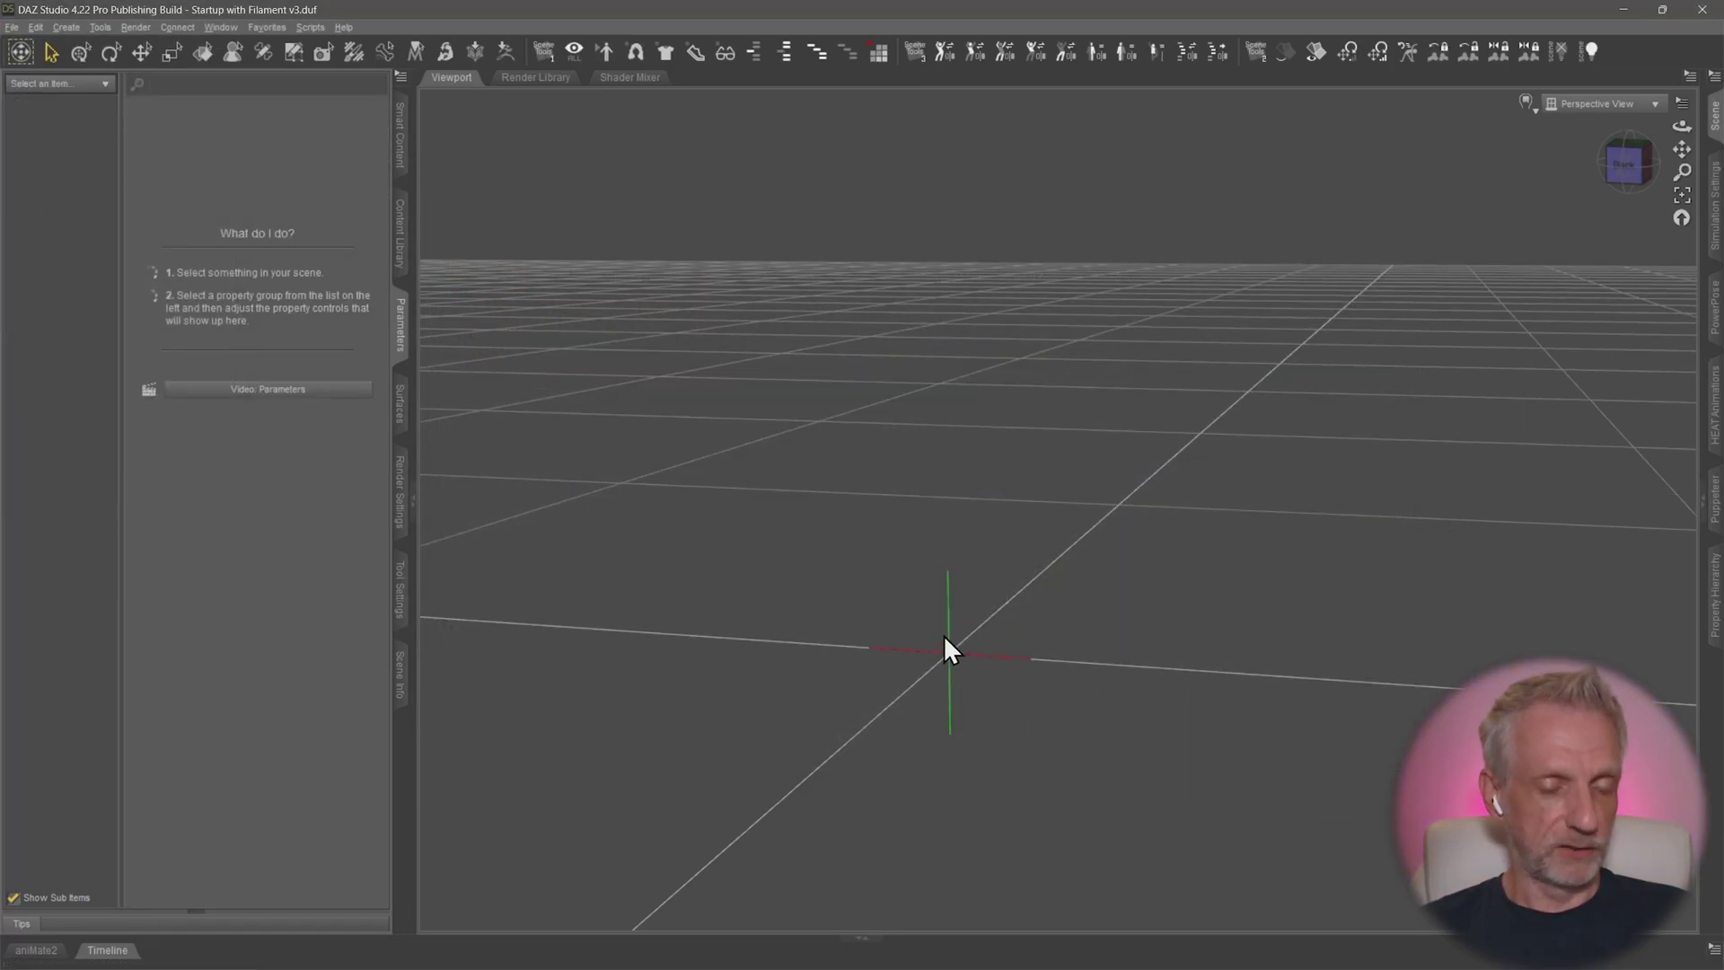
# Step: Switch to Blender and import F44AAPulseRifle_obj.obj from the F44AA Pulse Rifle folder in Downloads, with Split By Object turned off
pyautogui.hotkey('alt', 'Tab')
pyautogui.press('super')
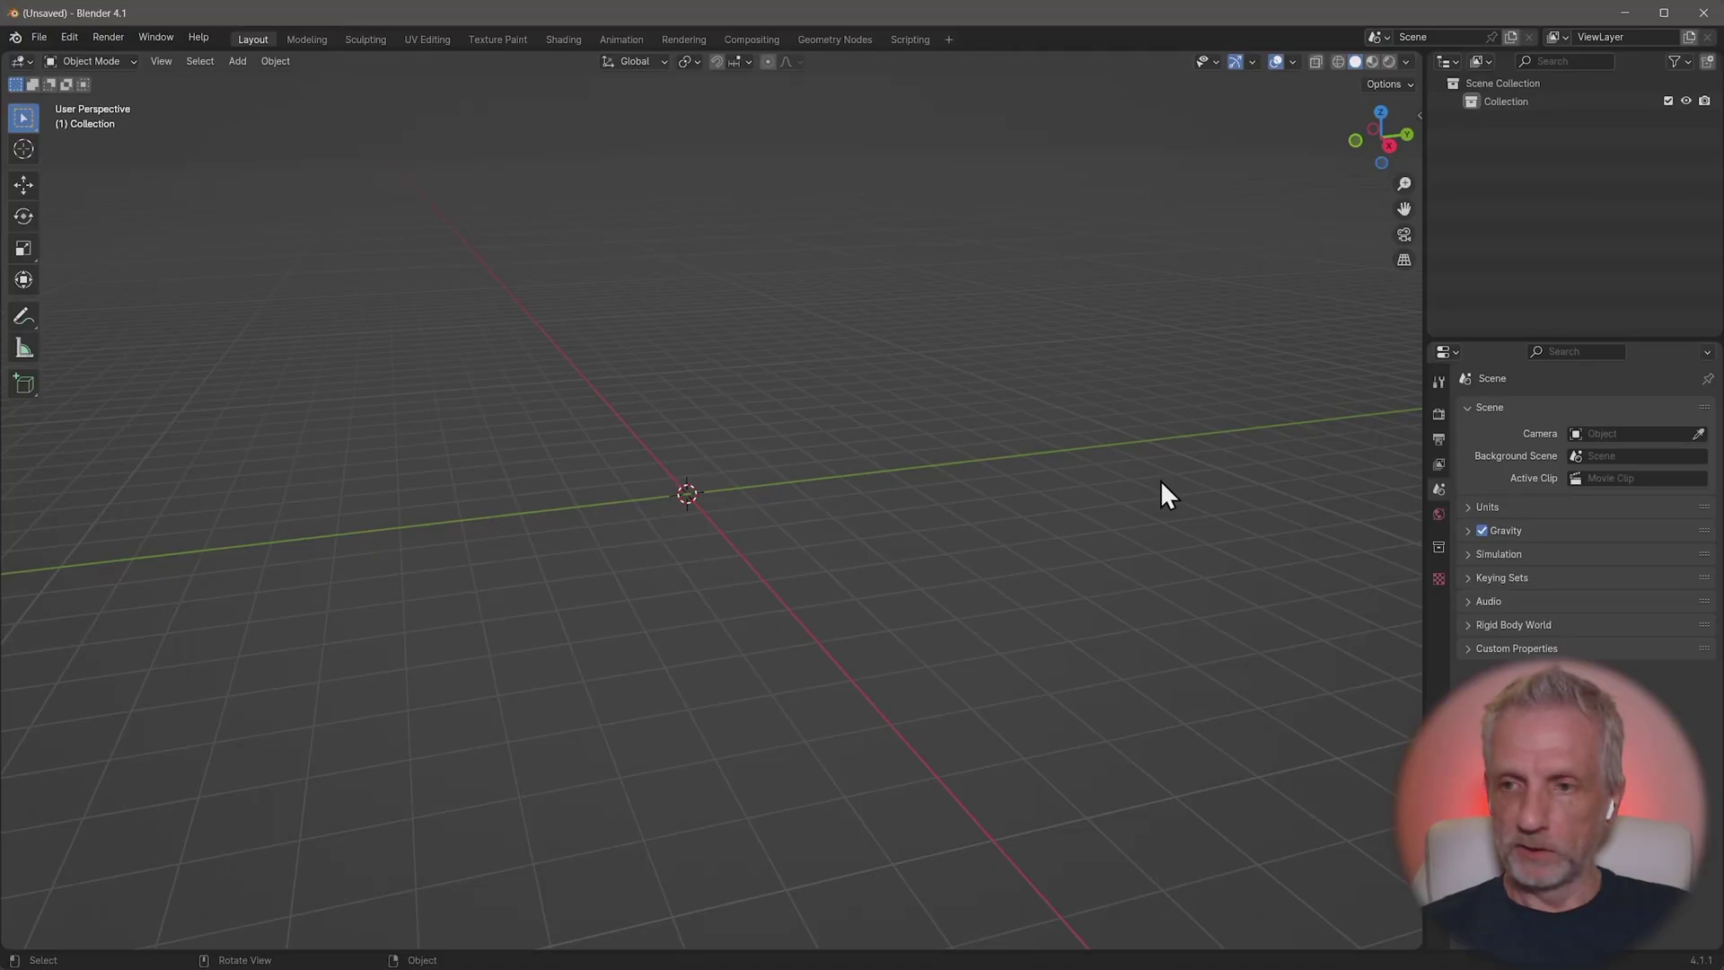
pyautogui.press('q')
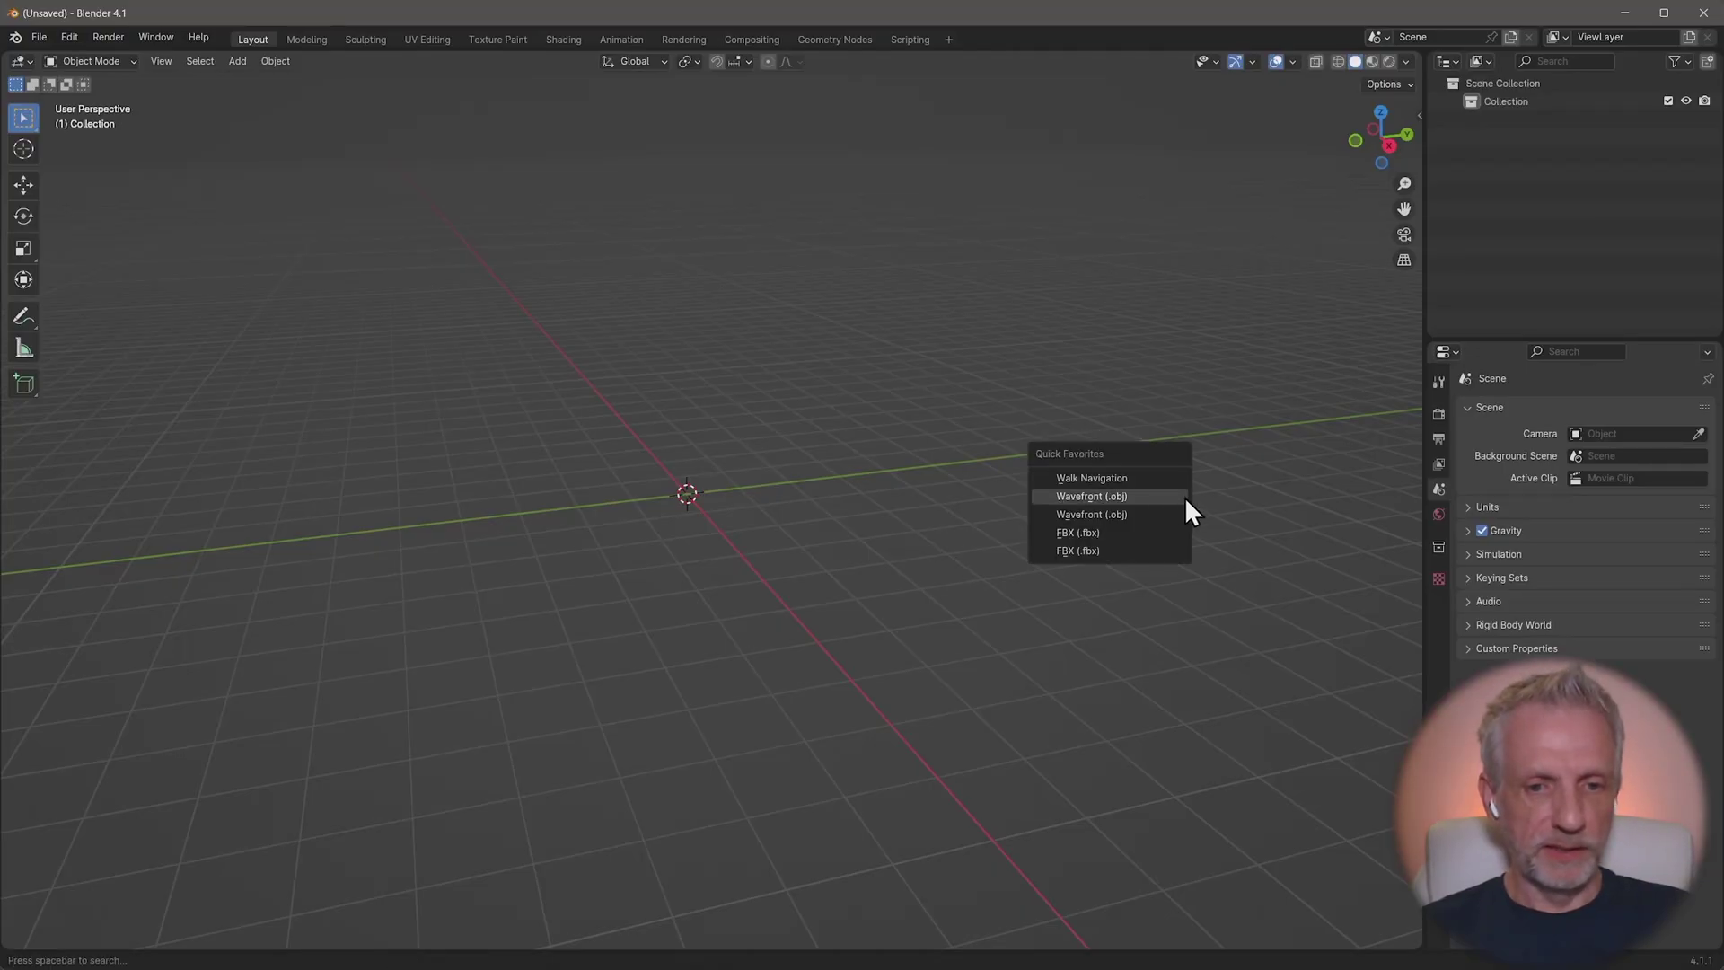
pyautogui.click(1162, 500)
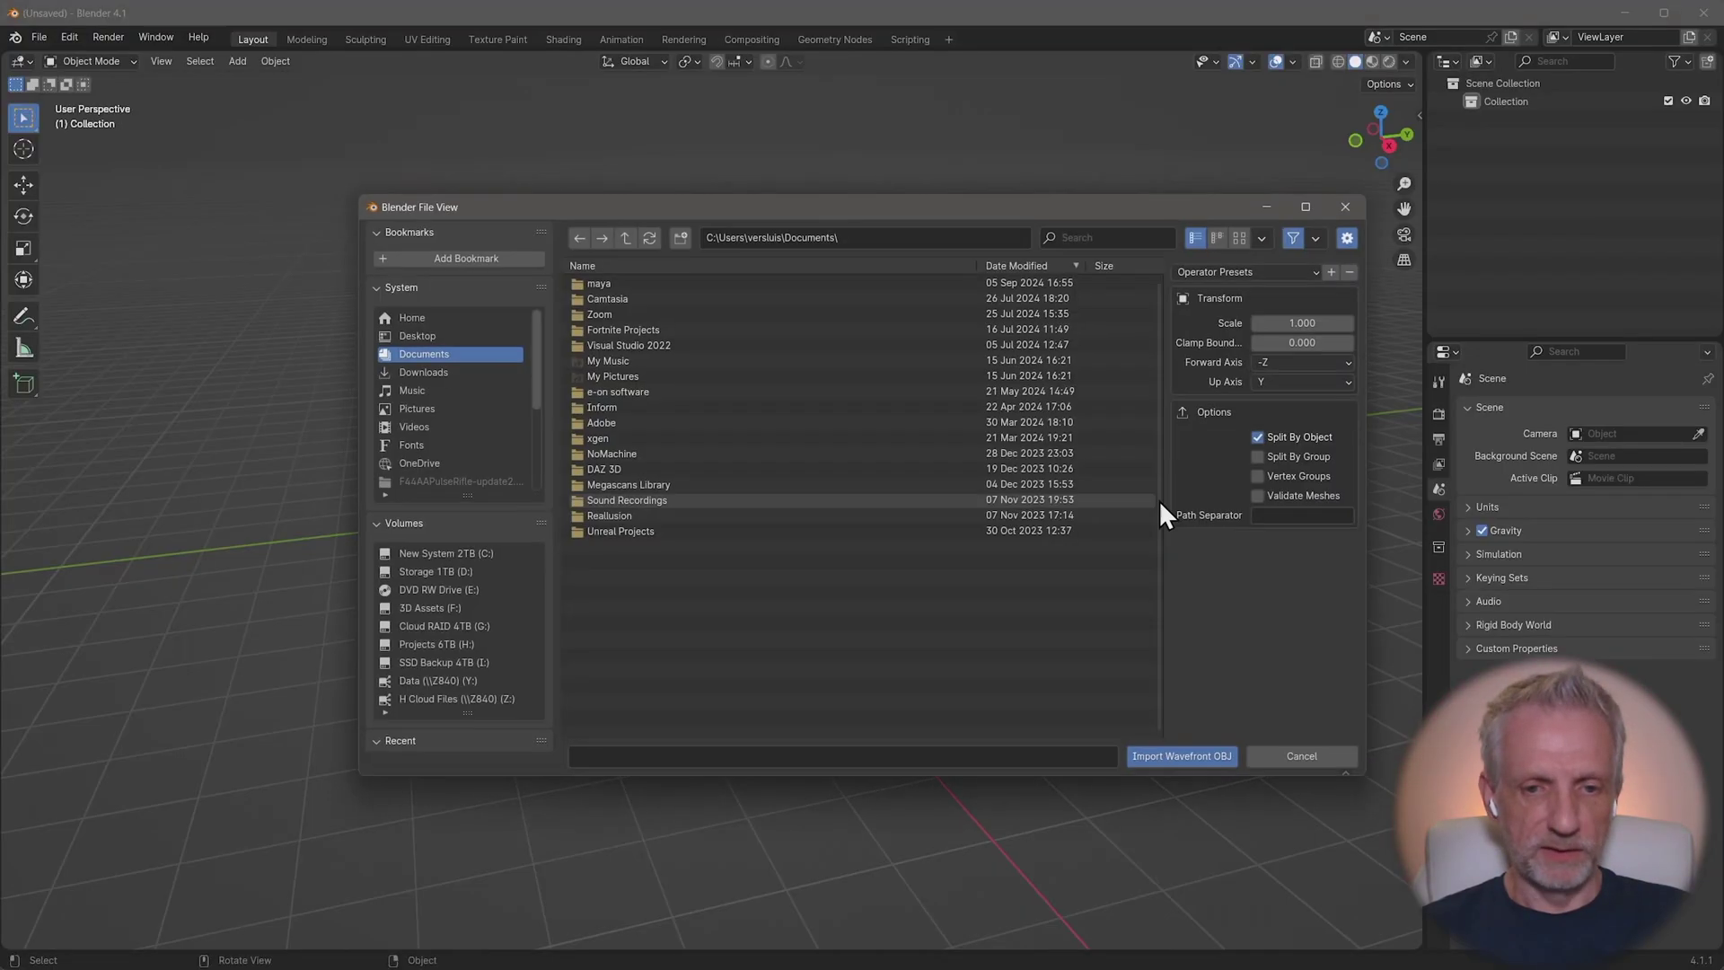
pyautogui.click(453, 373)
pyautogui.doubleClick(692, 283)
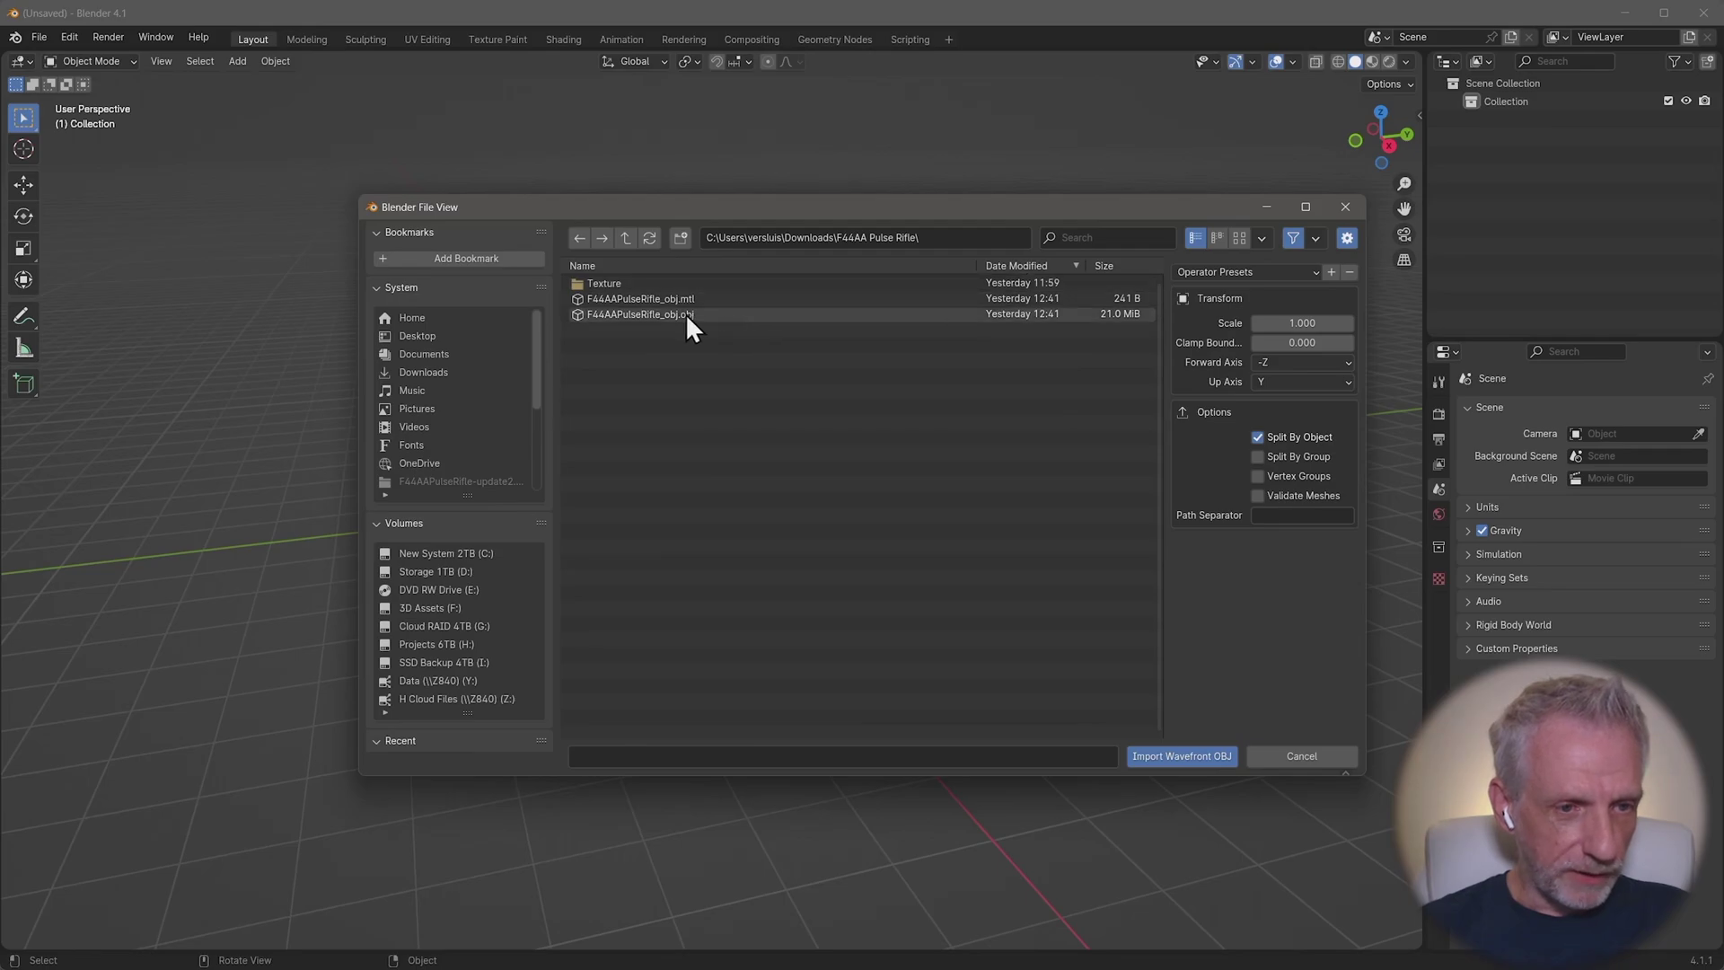
pyautogui.click(700, 316)
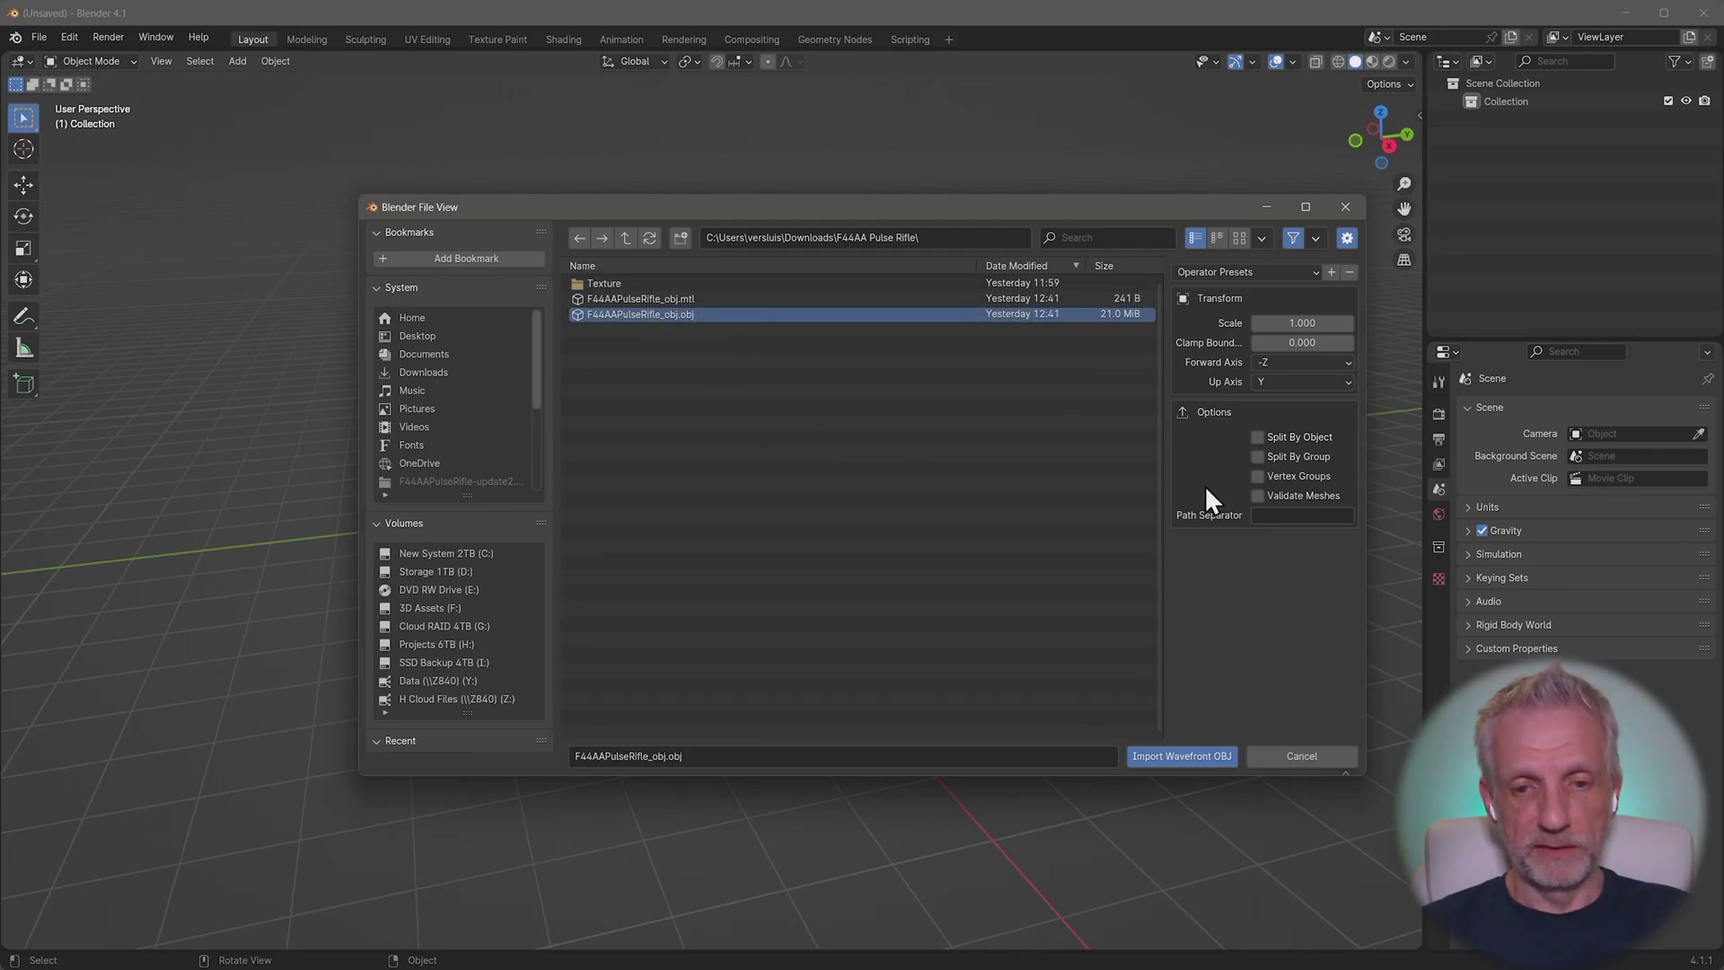
pyautogui.click(1162, 754)
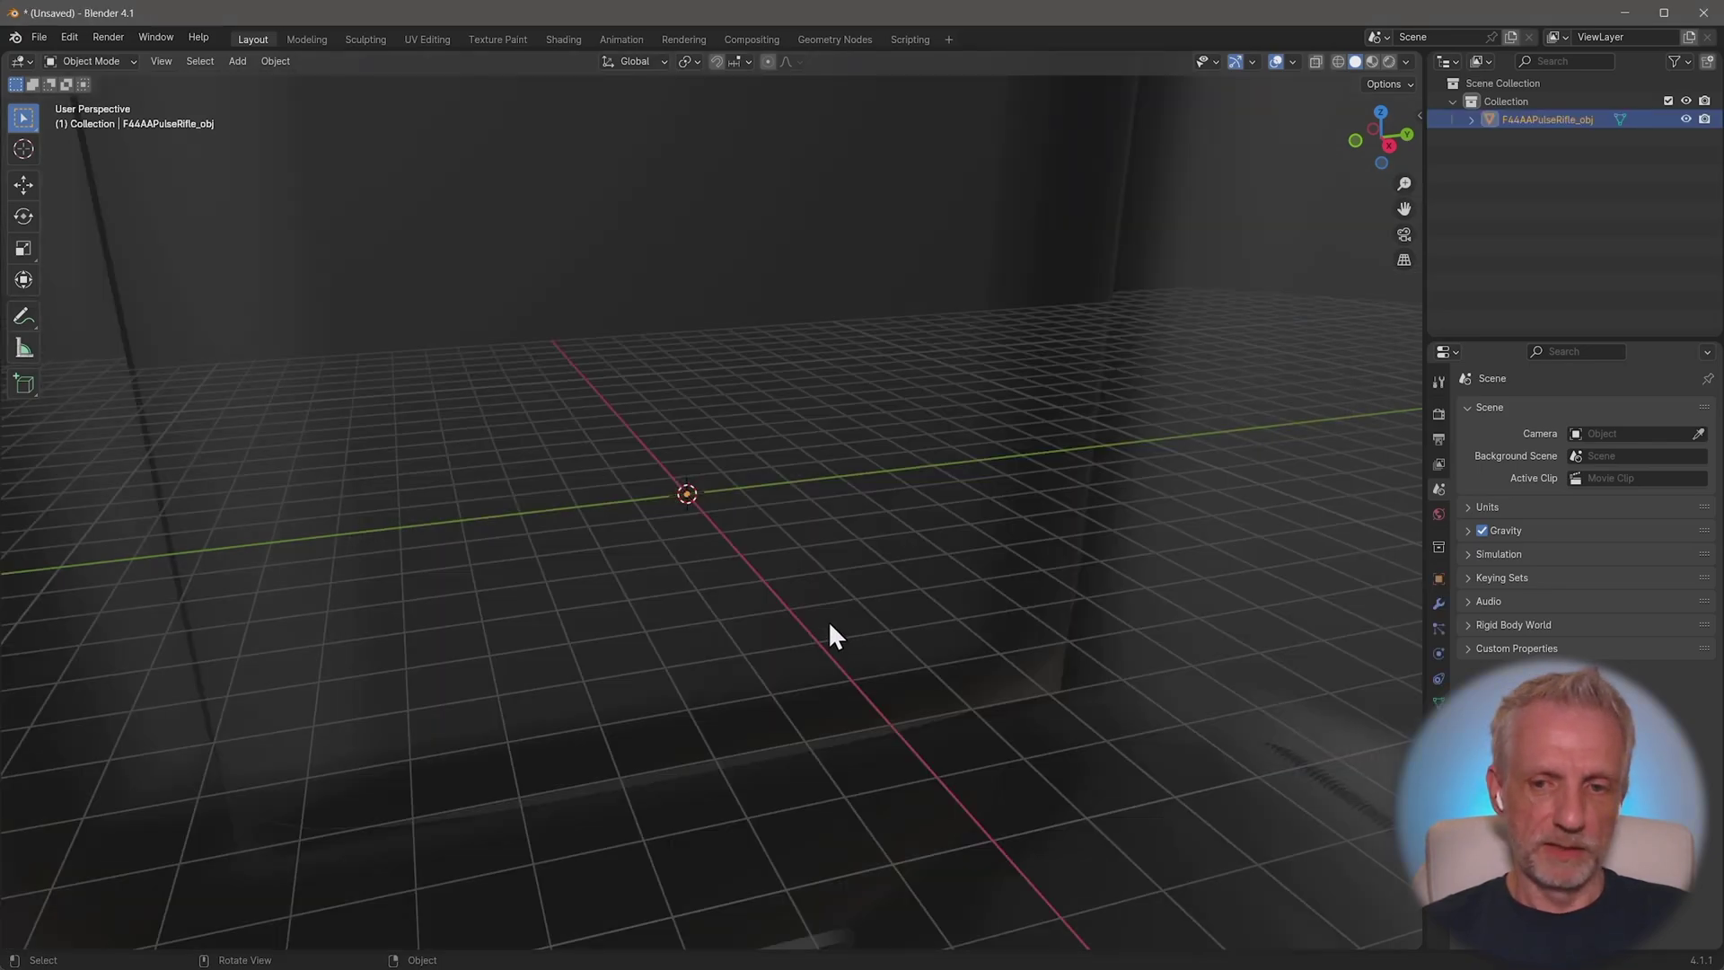
# Step: Frame the imported rifle, show its transform properties and examine its dimensions and shape
pyautogui.press('KP_Decimal')
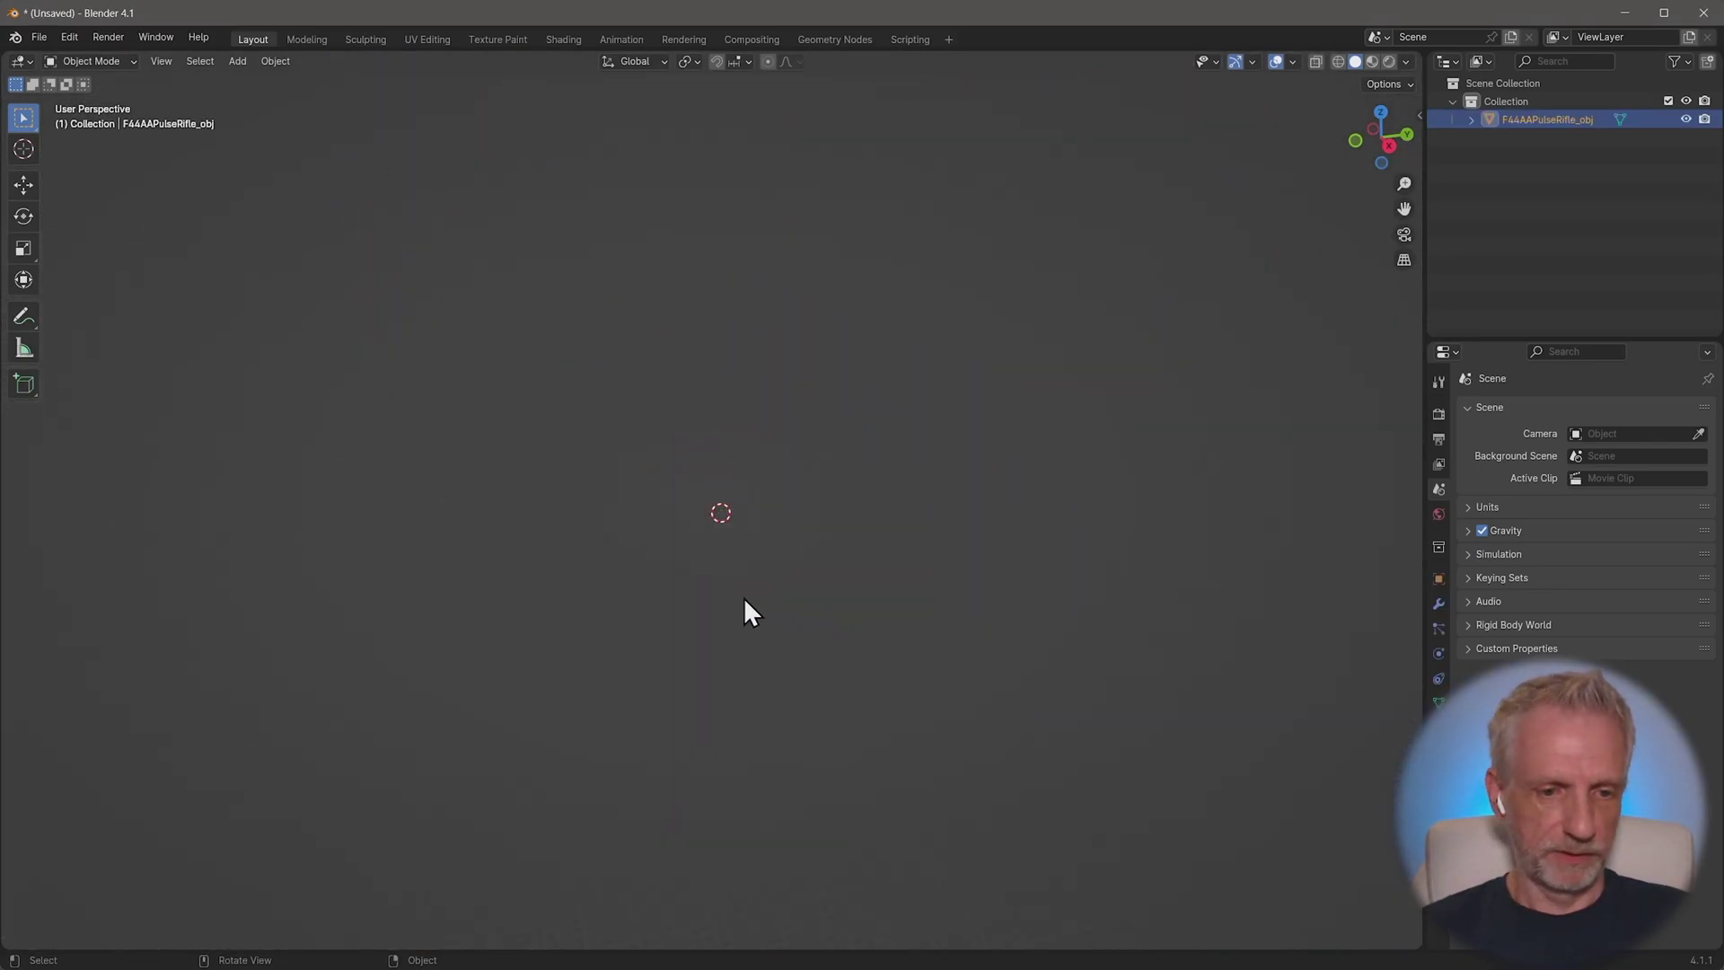
pyautogui.moveTo(743, 608); pyautogui.dragTo(880, 608, button='middle')
pyautogui.scroll(6, 862, 614)
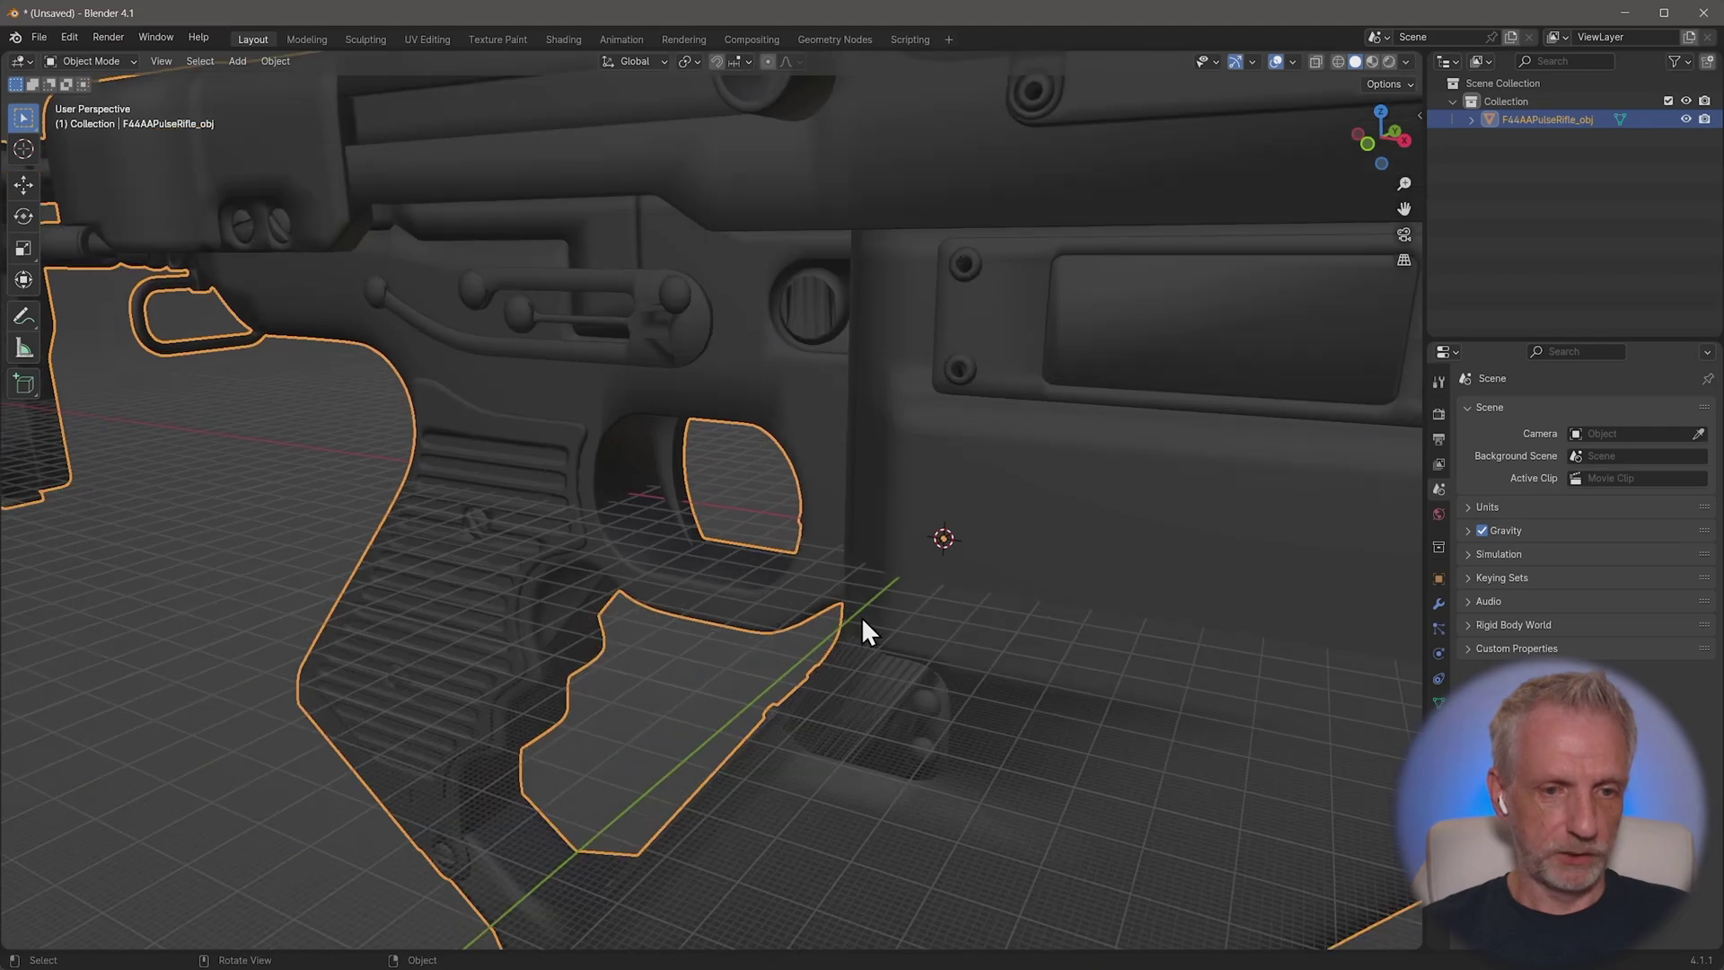
pyautogui.press('n')
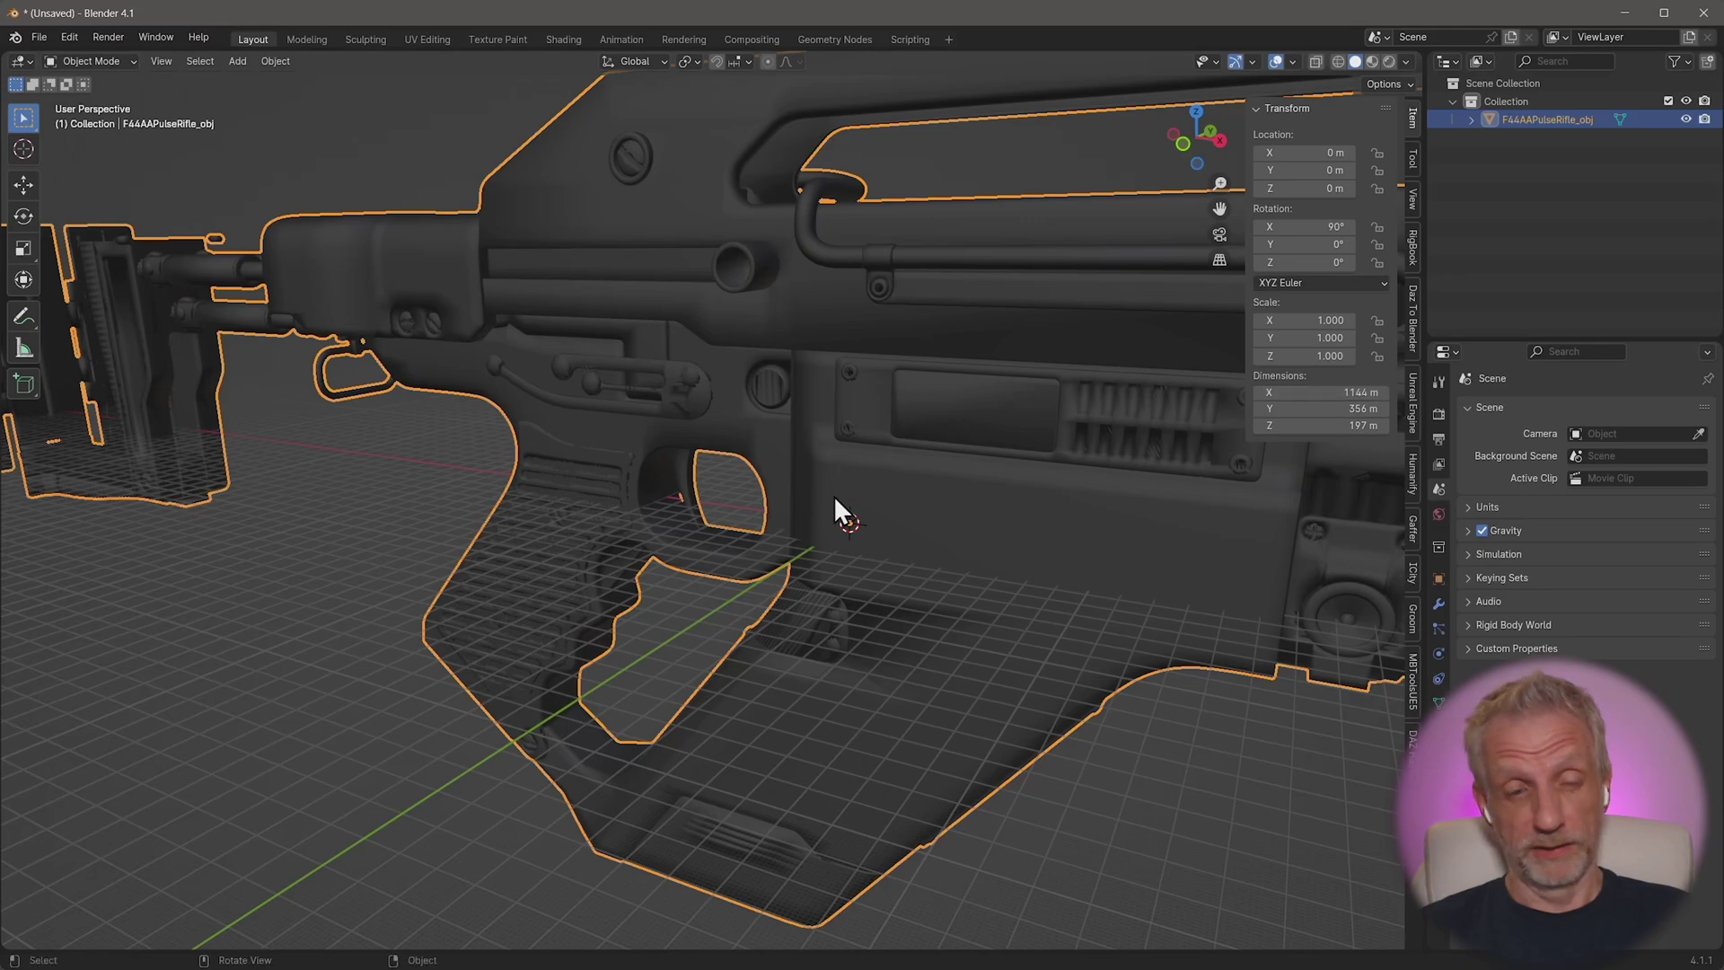
pyautogui.scroll(-8, 880, 512)
pyautogui.moveTo(880, 509); pyautogui.dragTo(864, 518, button='middle')
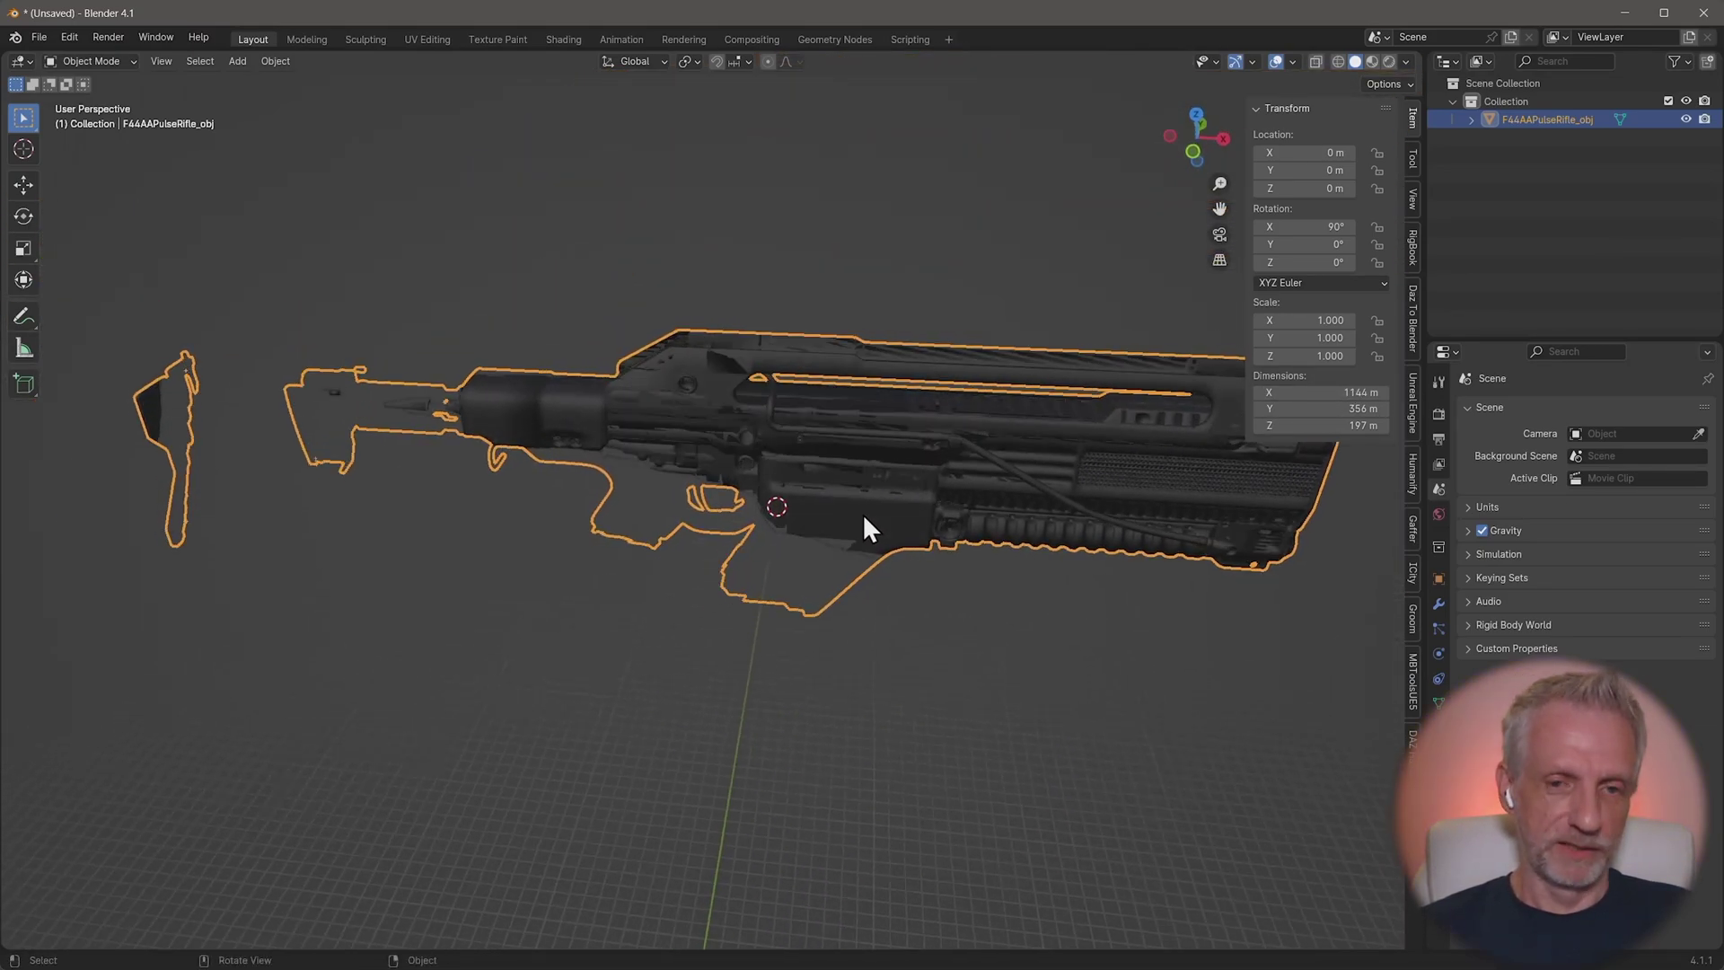
# Step: Scale the imported rifle uniformly by 0.01 and frame it
pyautogui.write('s0')
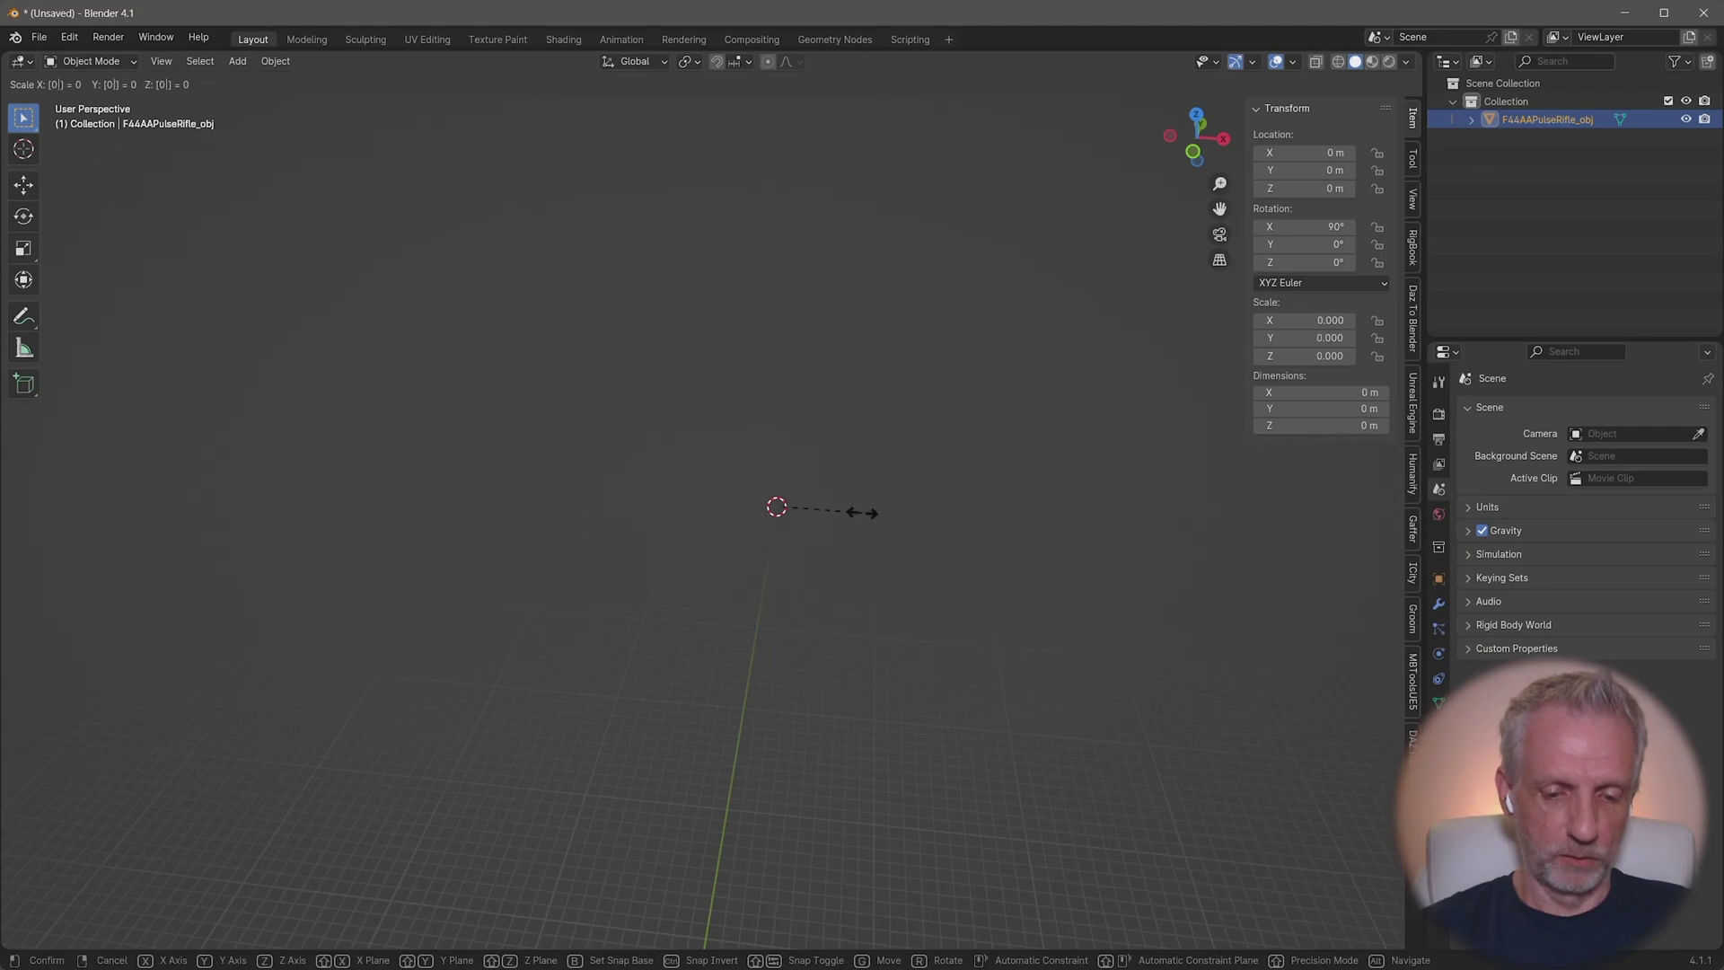
pyautogui.write('.01')
pyautogui.press('Return')
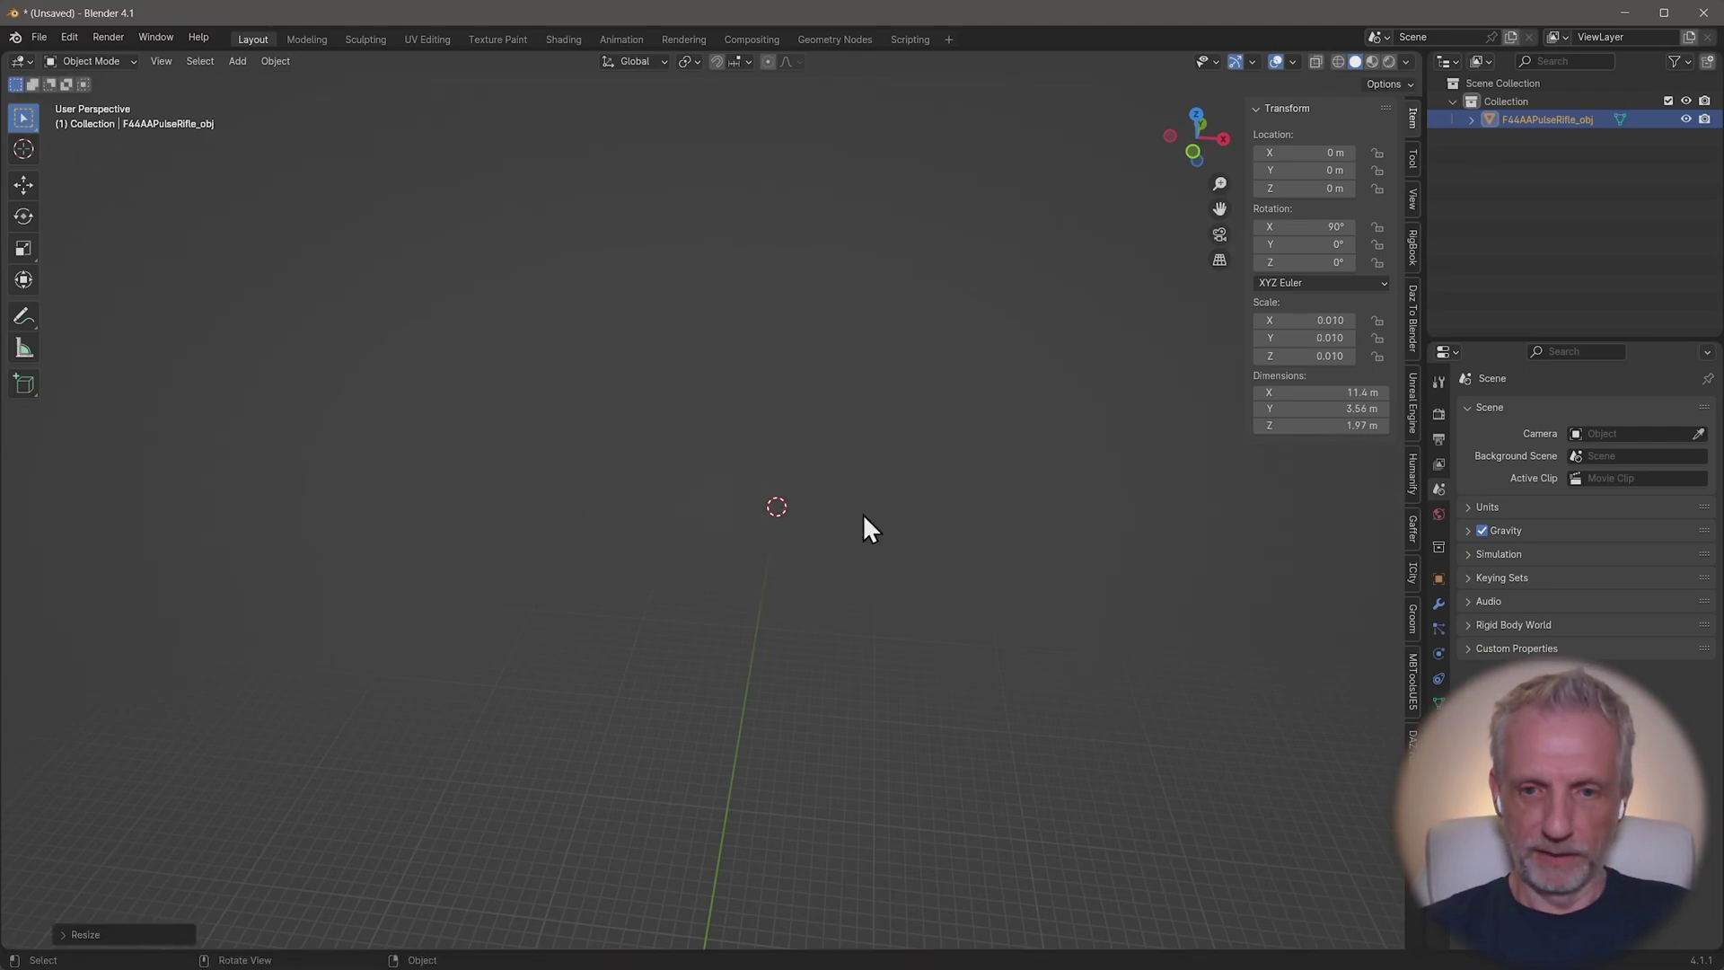
pyautogui.press('KP_Decimal')
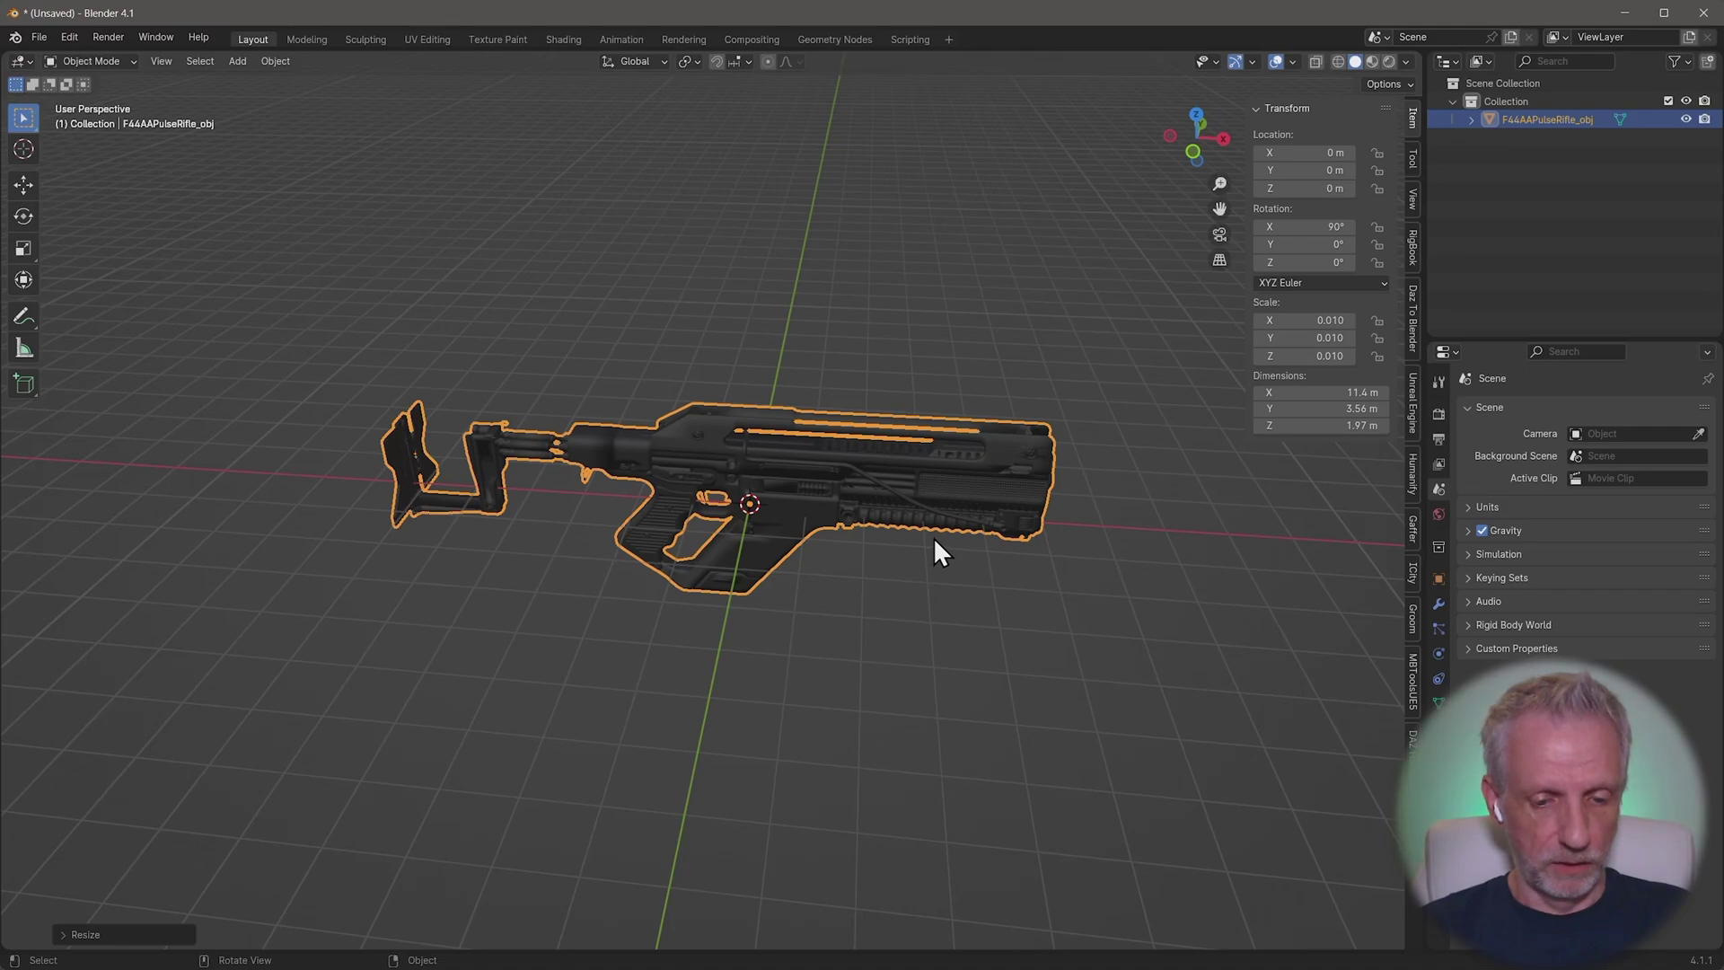
# Step: Scale the rifle down by a further factor of 0.1
pyautogui.write('s.1')
pyautogui.press('Return')
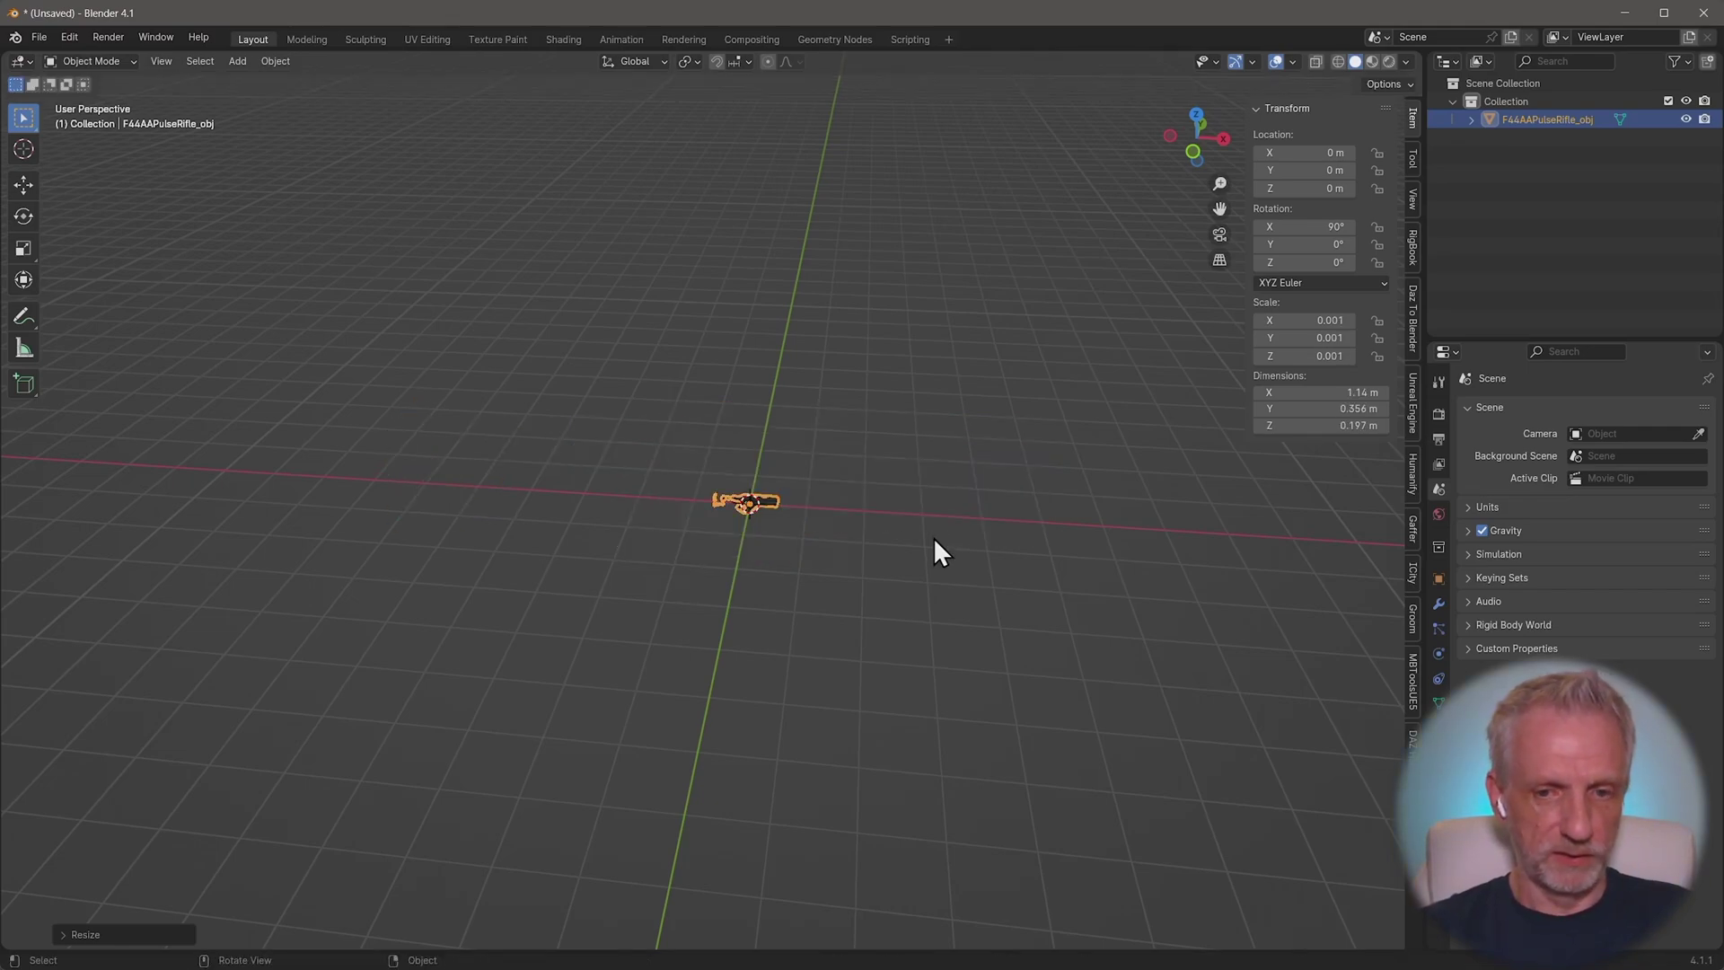
pyautogui.scroll(10, 916, 498)
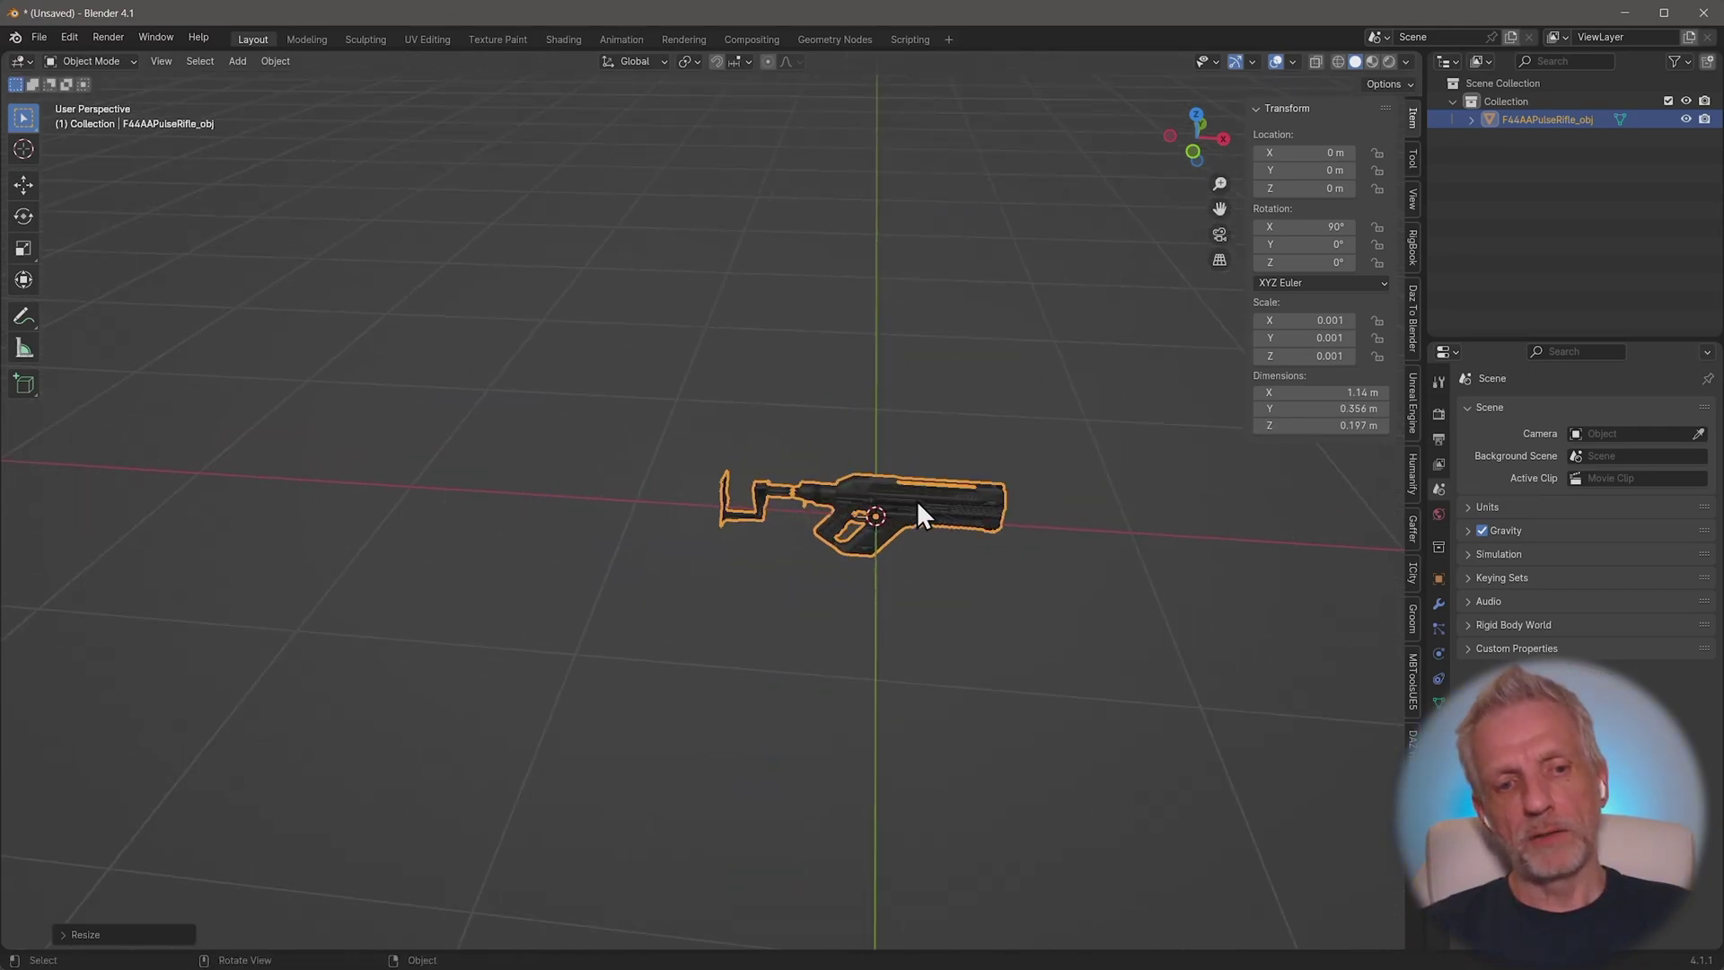
pyautogui.moveTo(918, 501); pyautogui.dragTo(788, 456, button='middle')
pyautogui.scroll(2, 909, 472)
pyautogui.scroll(1, 788, 456)
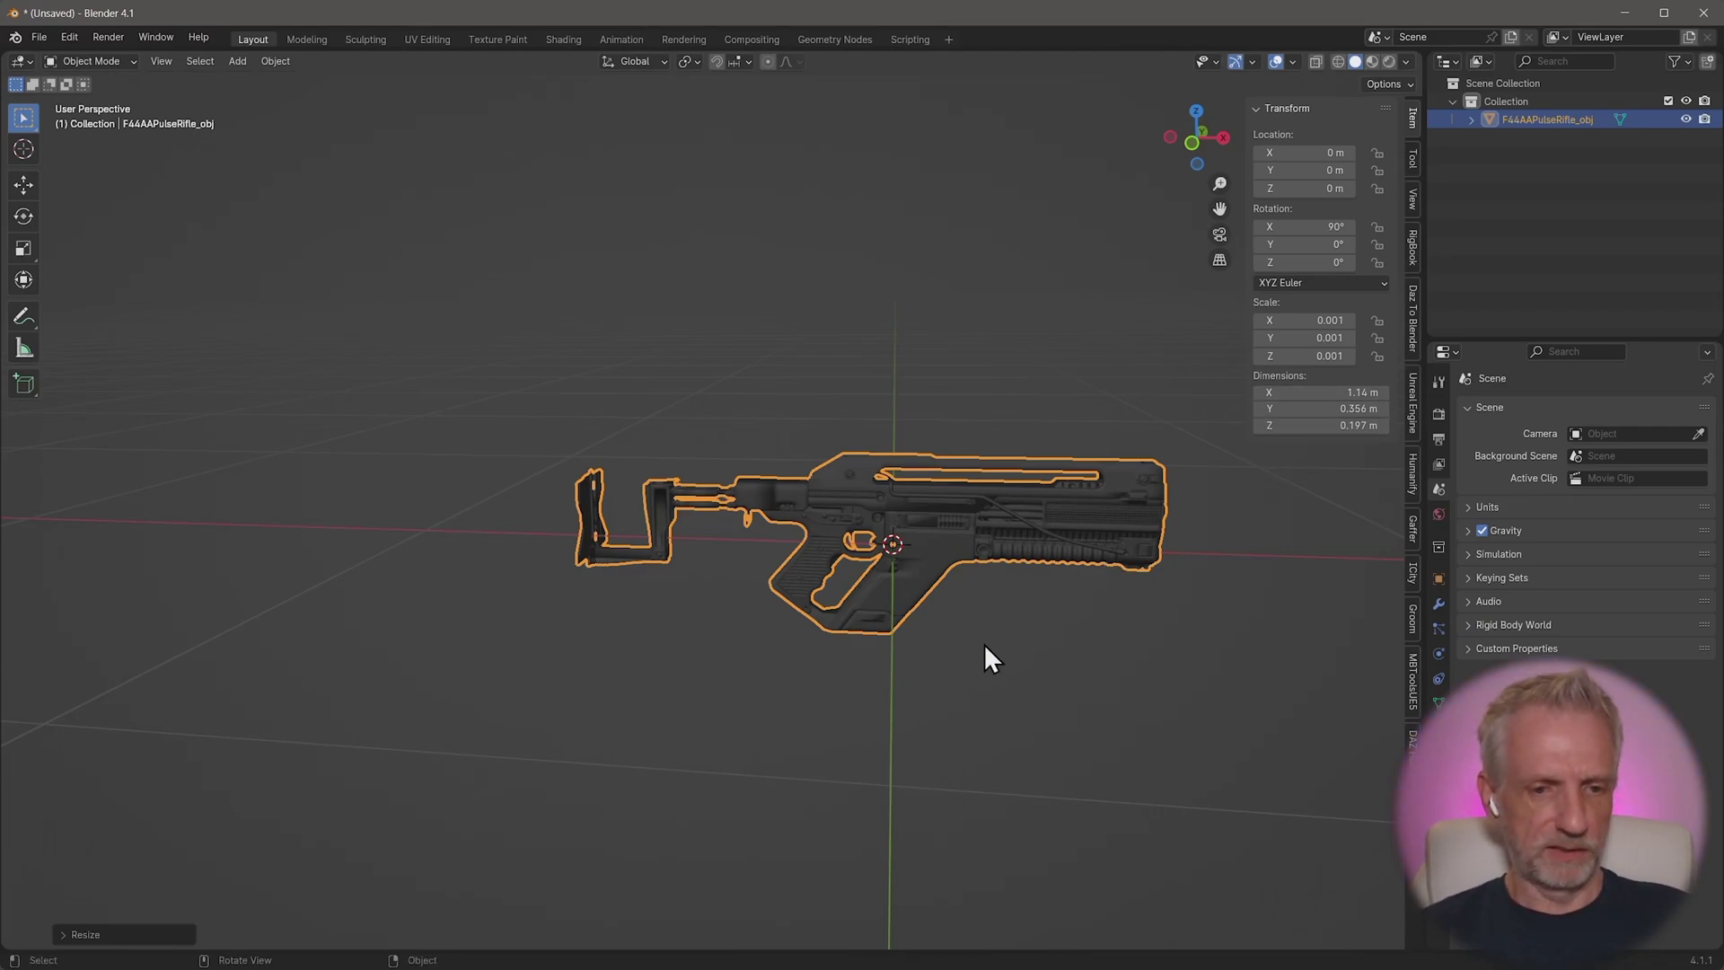
# Step: In front view with the transform properties hidden, raise the rifle about 0.18 m along Z until its magazine base rests on the ground line
pyautogui.moveTo(985, 647); pyautogui.dragTo(994, 639, button='middle')
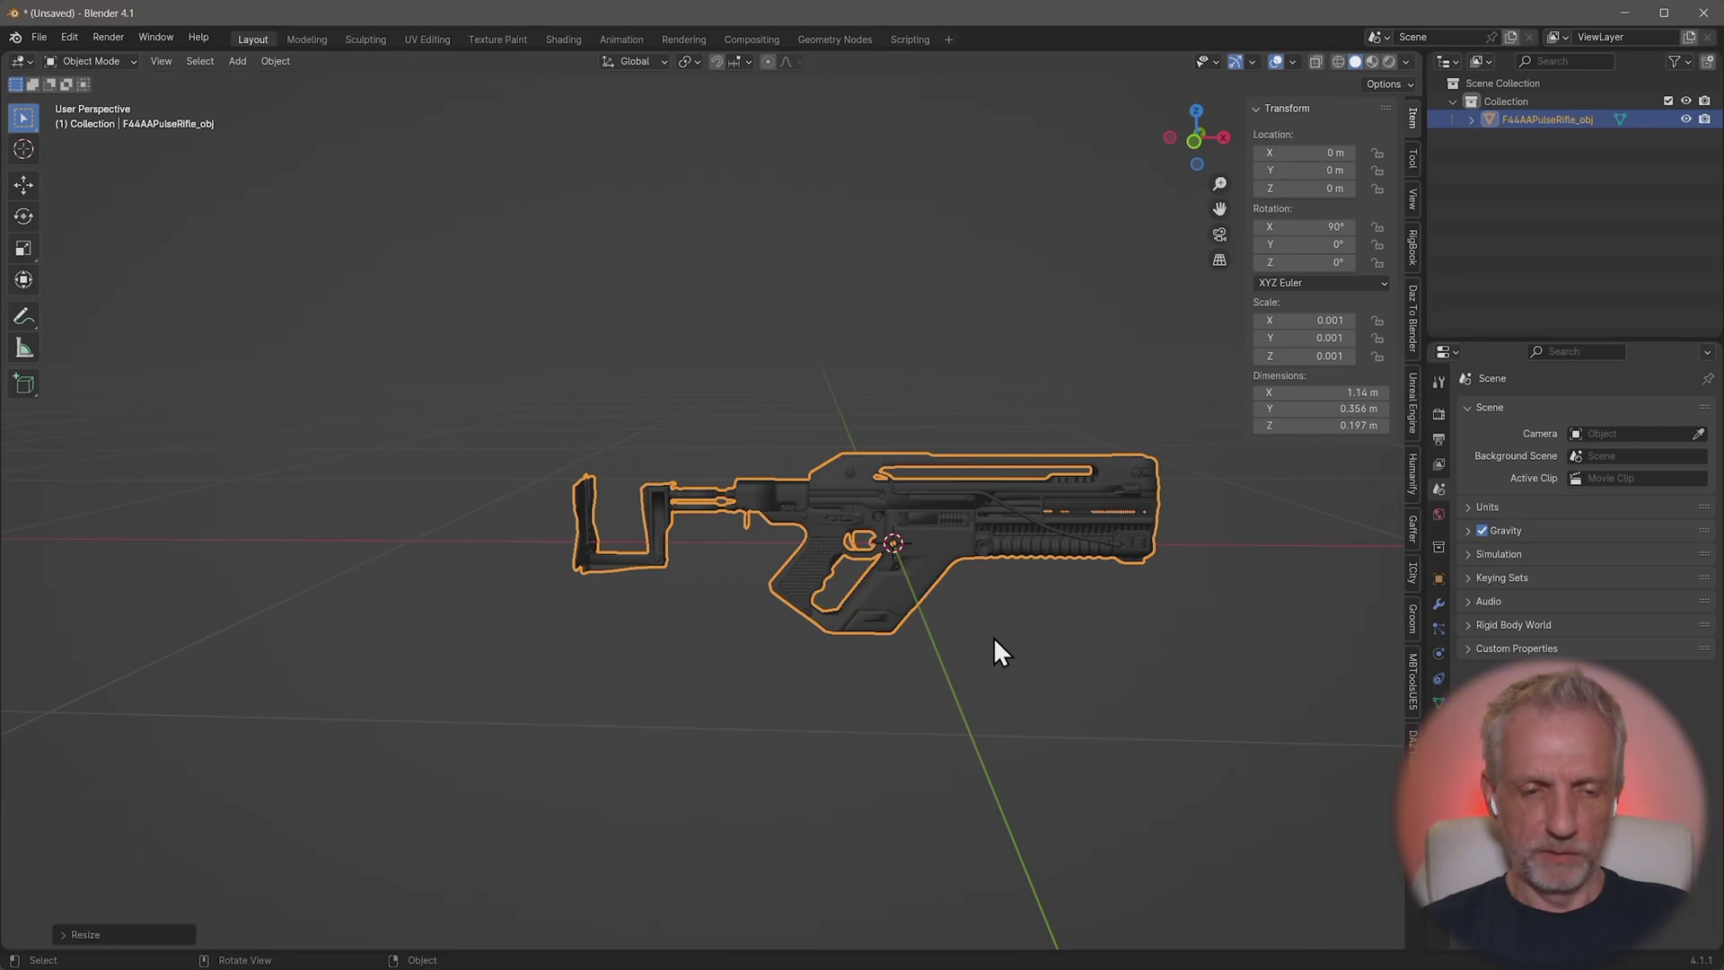
pyautogui.press('KP_1')
pyautogui.scroll(3, 974, 642)
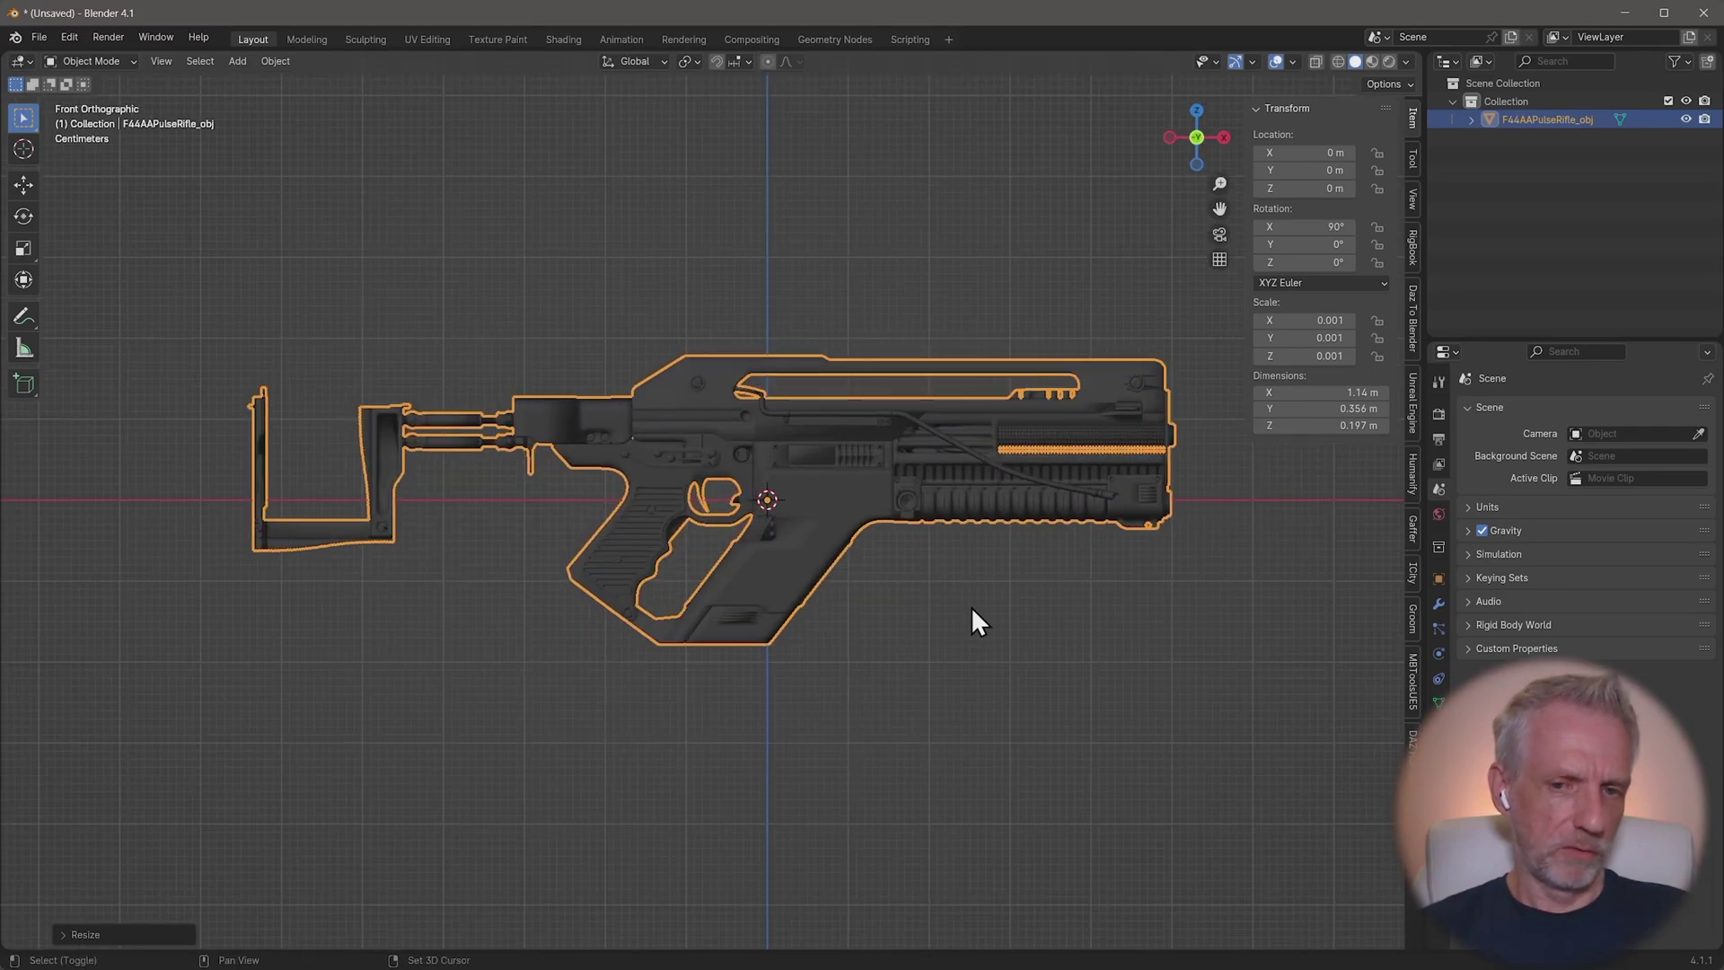
pyautogui.press('n')
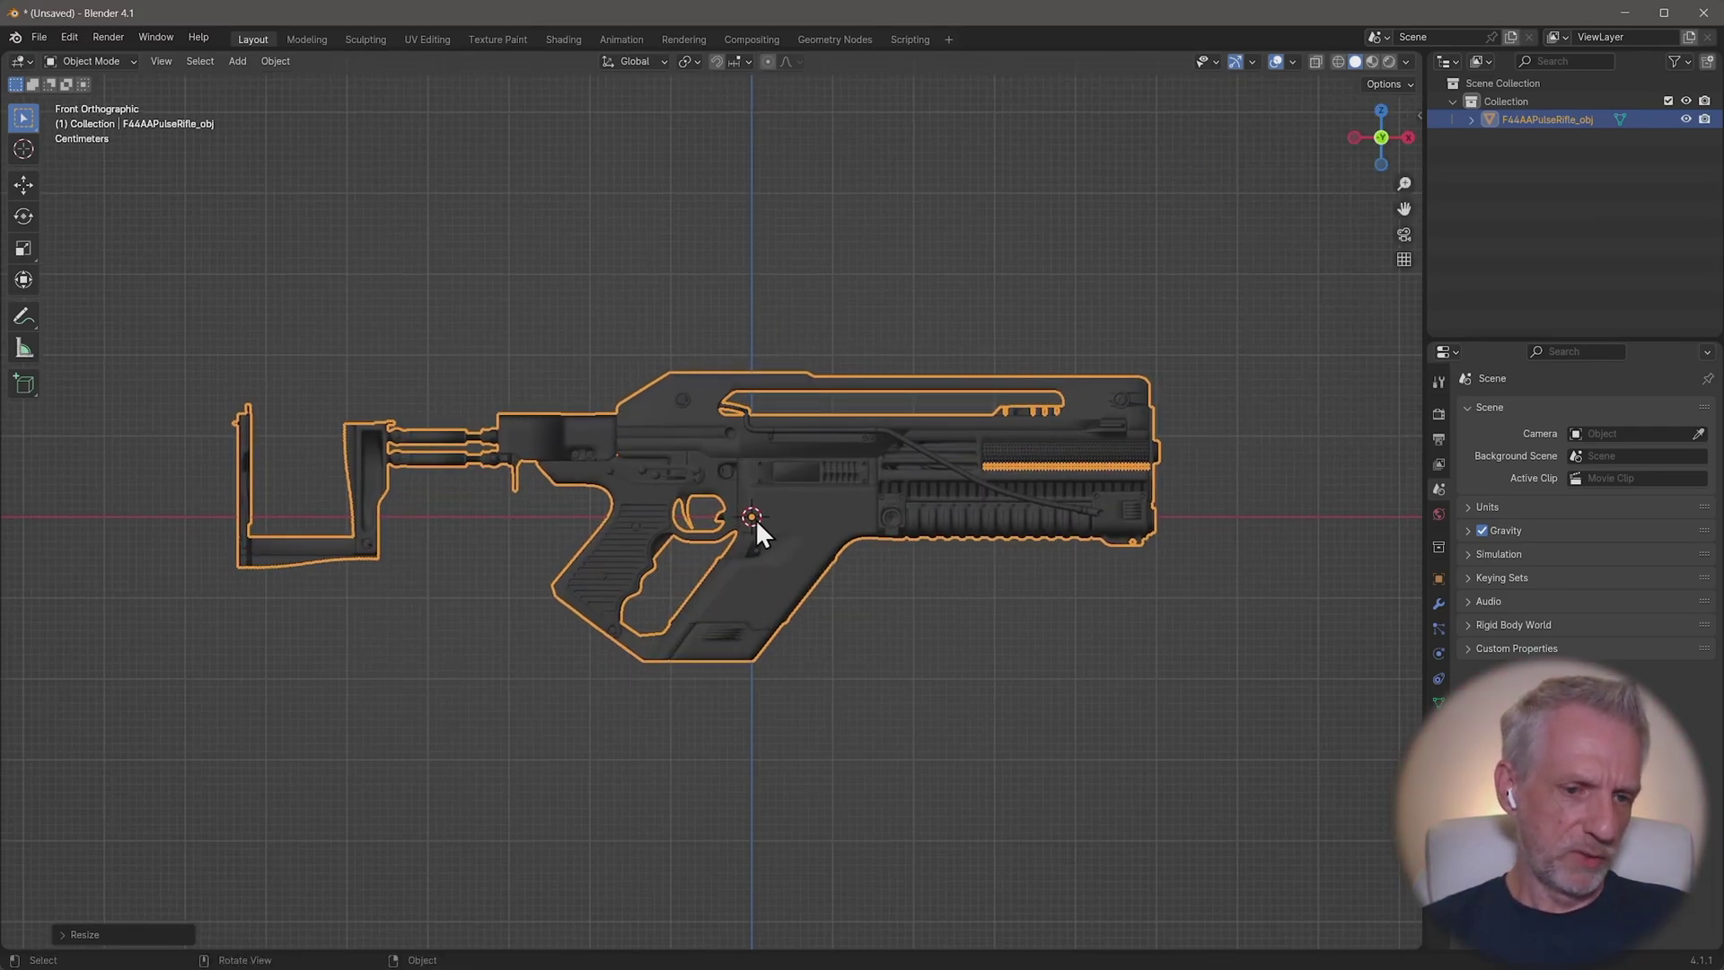
pyautogui.press('g')
pyautogui.press('z')
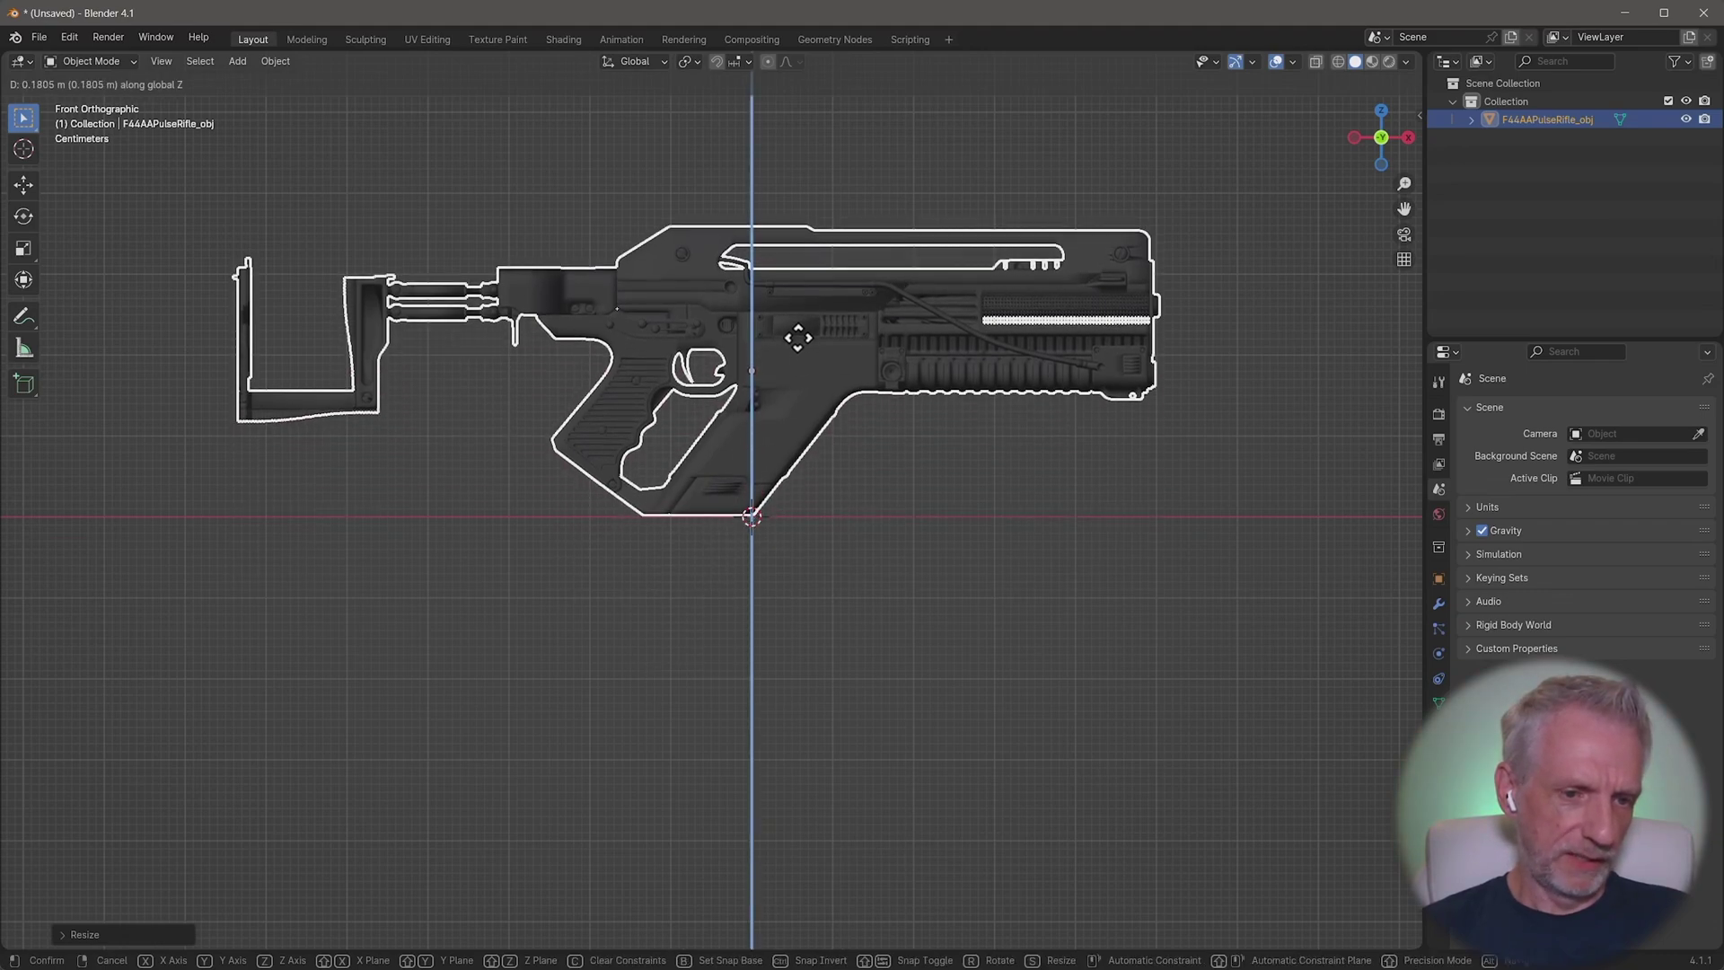
pyautogui.click(799, 338)
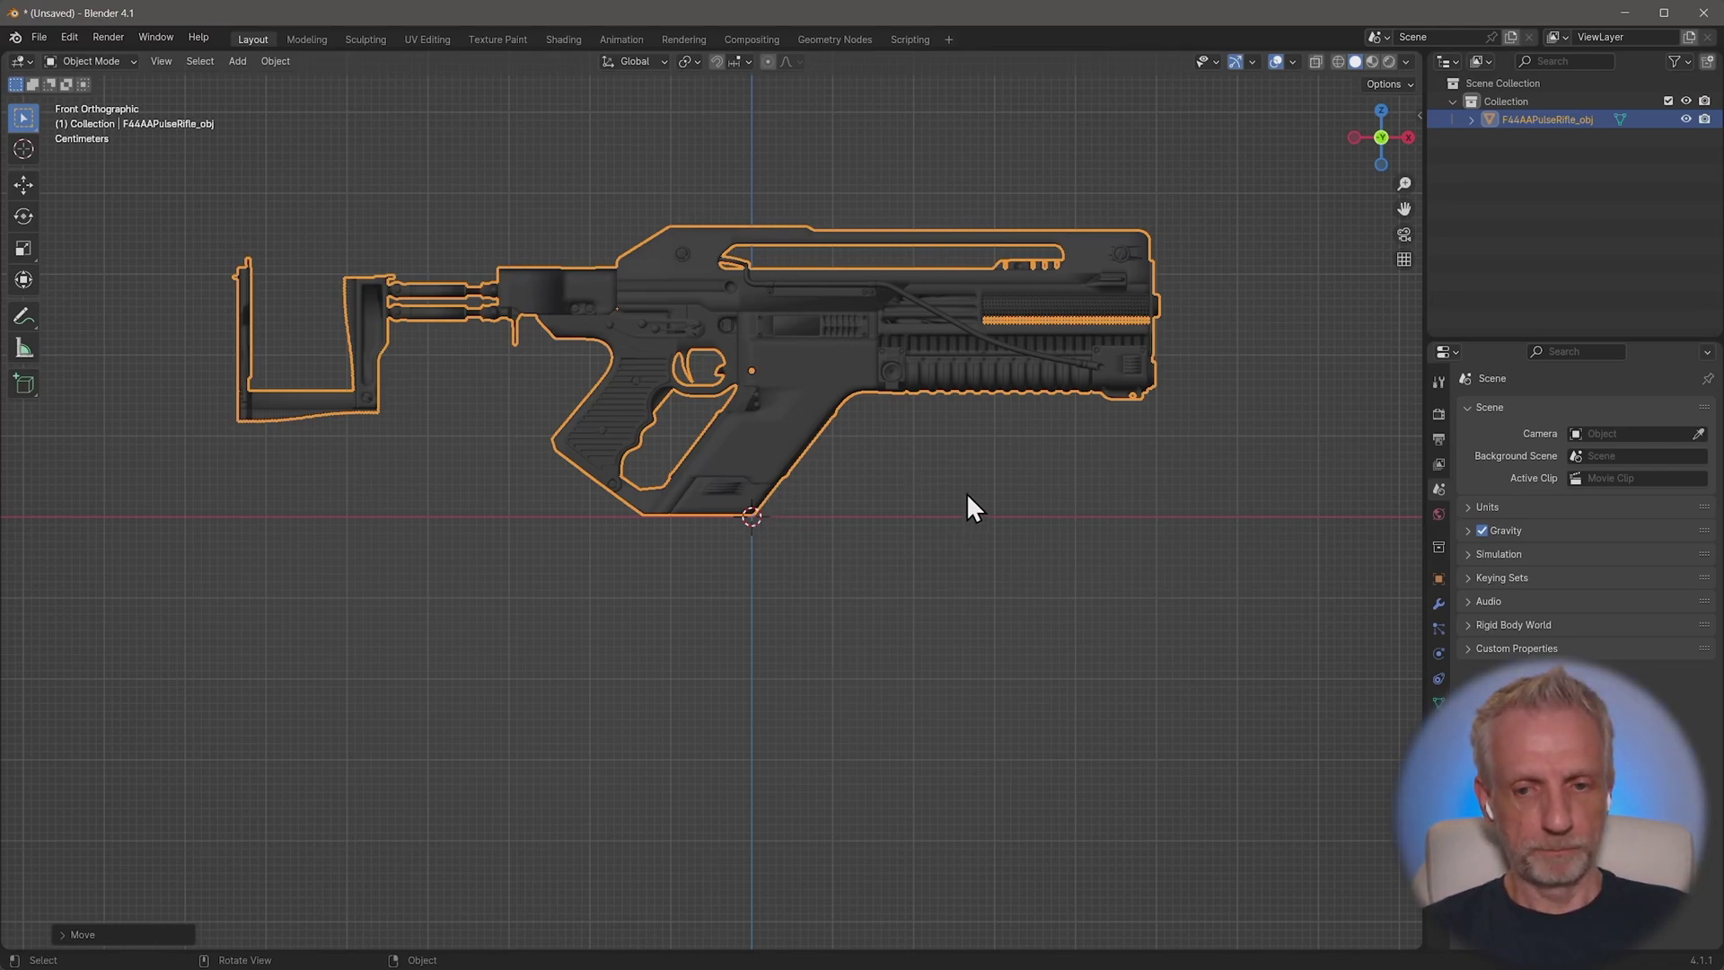
# Step: Lighten the rifle material's viewport display color to grey with a value of 0.644
pyautogui.moveTo(968, 504); pyautogui.dragTo(654, 454, button='middle')
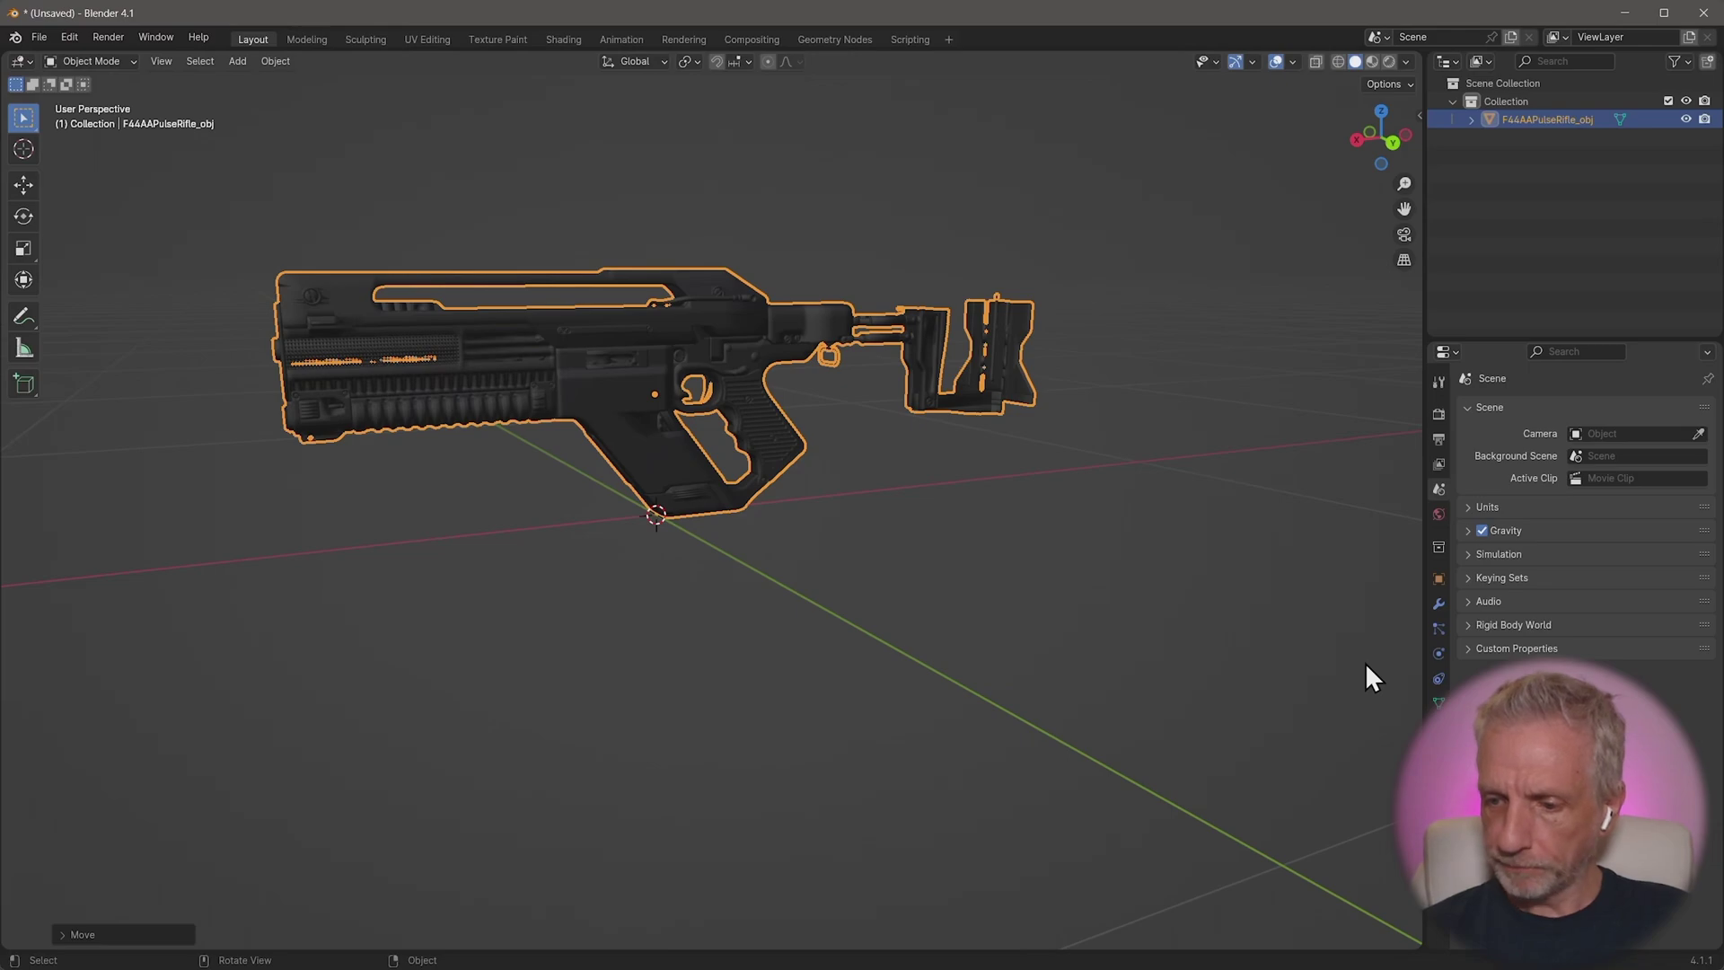
pyautogui.click(1438, 727)
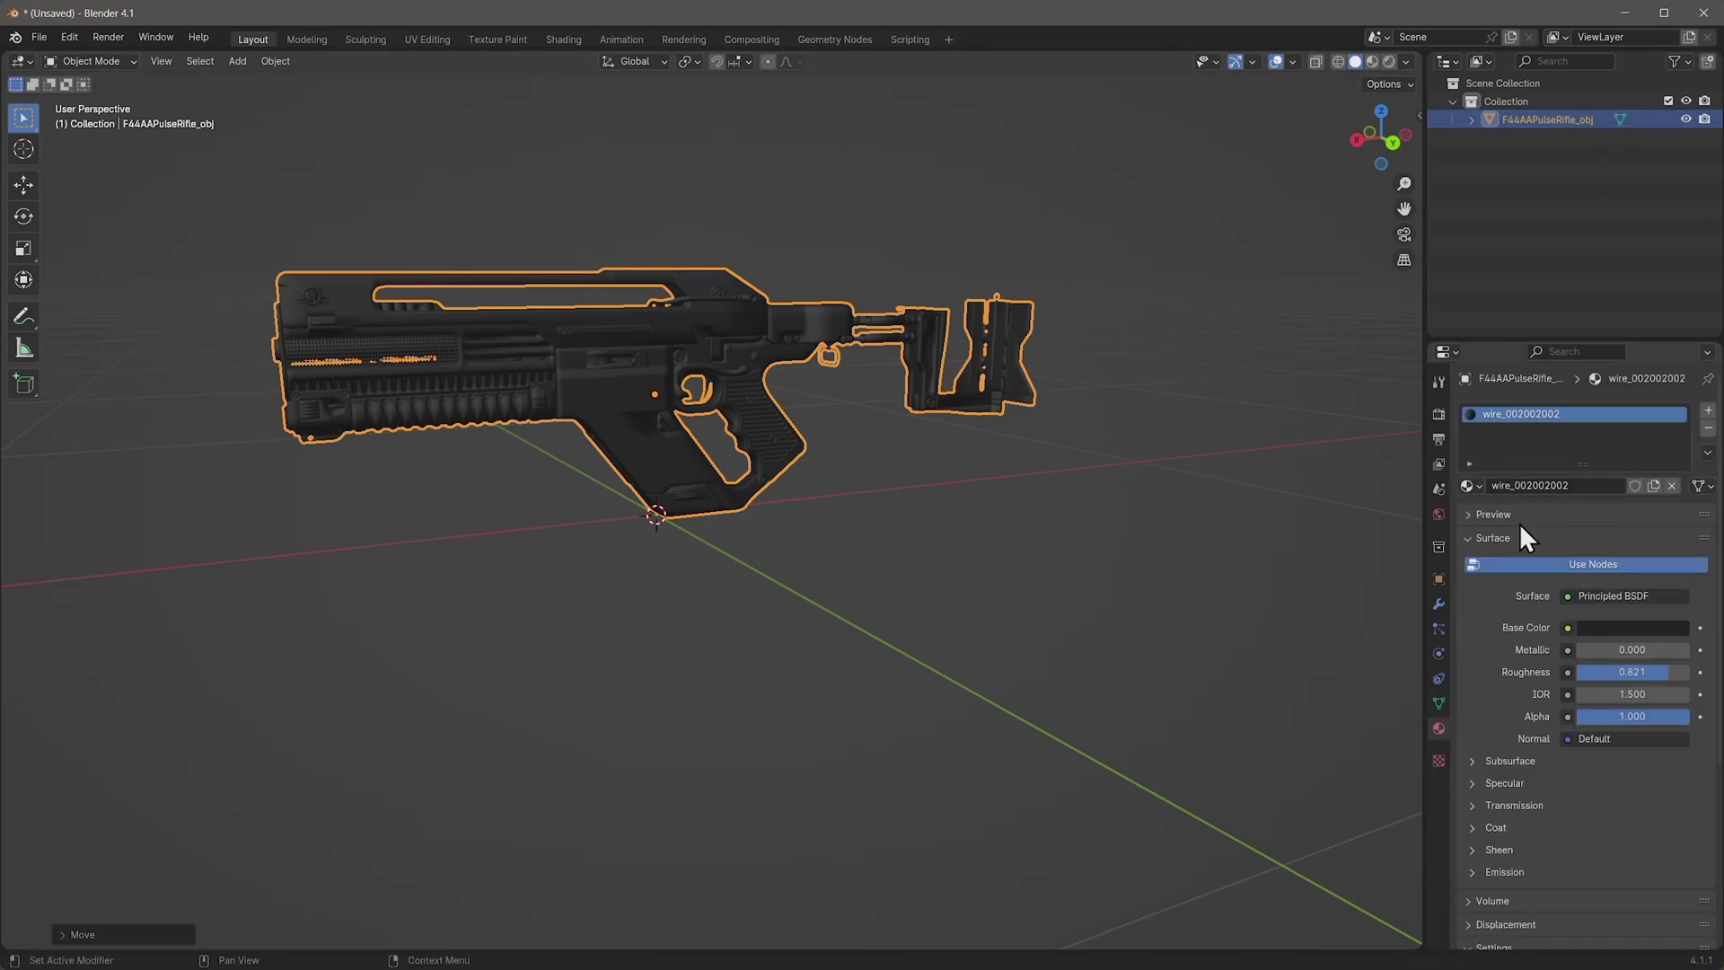
pyautogui.scroll(1, 1030, 488)
pyautogui.scroll(-6, 1500, 646)
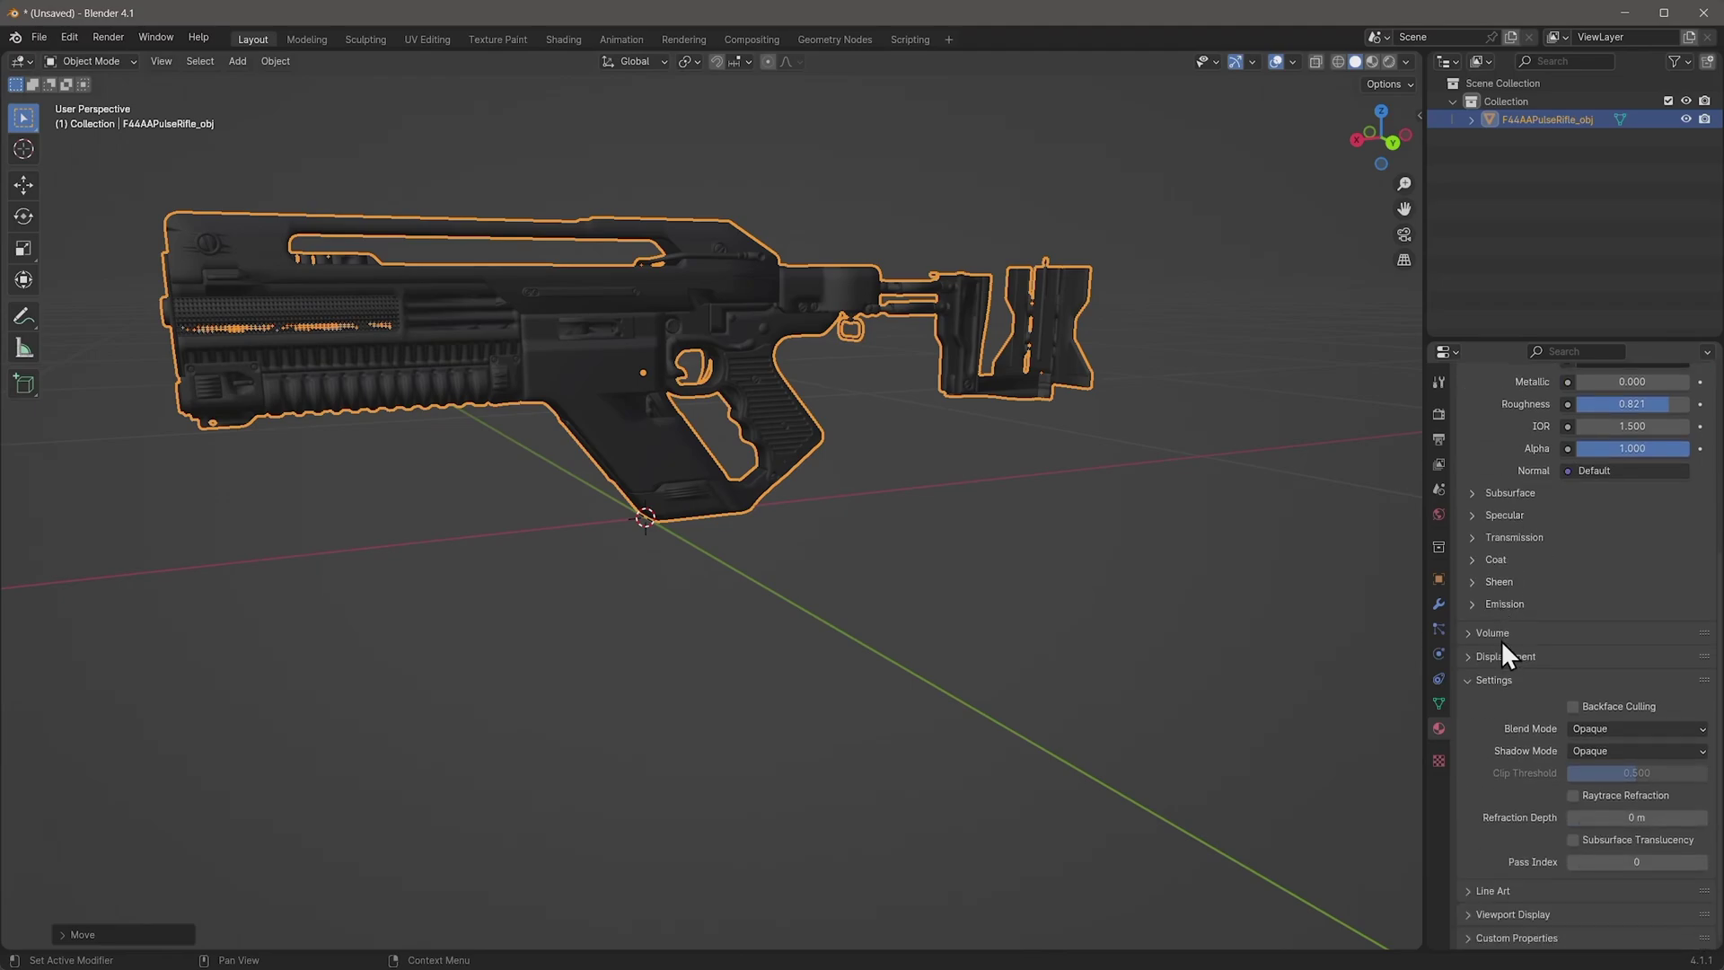
pyautogui.click(1473, 680)
pyautogui.click(1473, 914)
pyautogui.scroll(-2, 1567, 767)
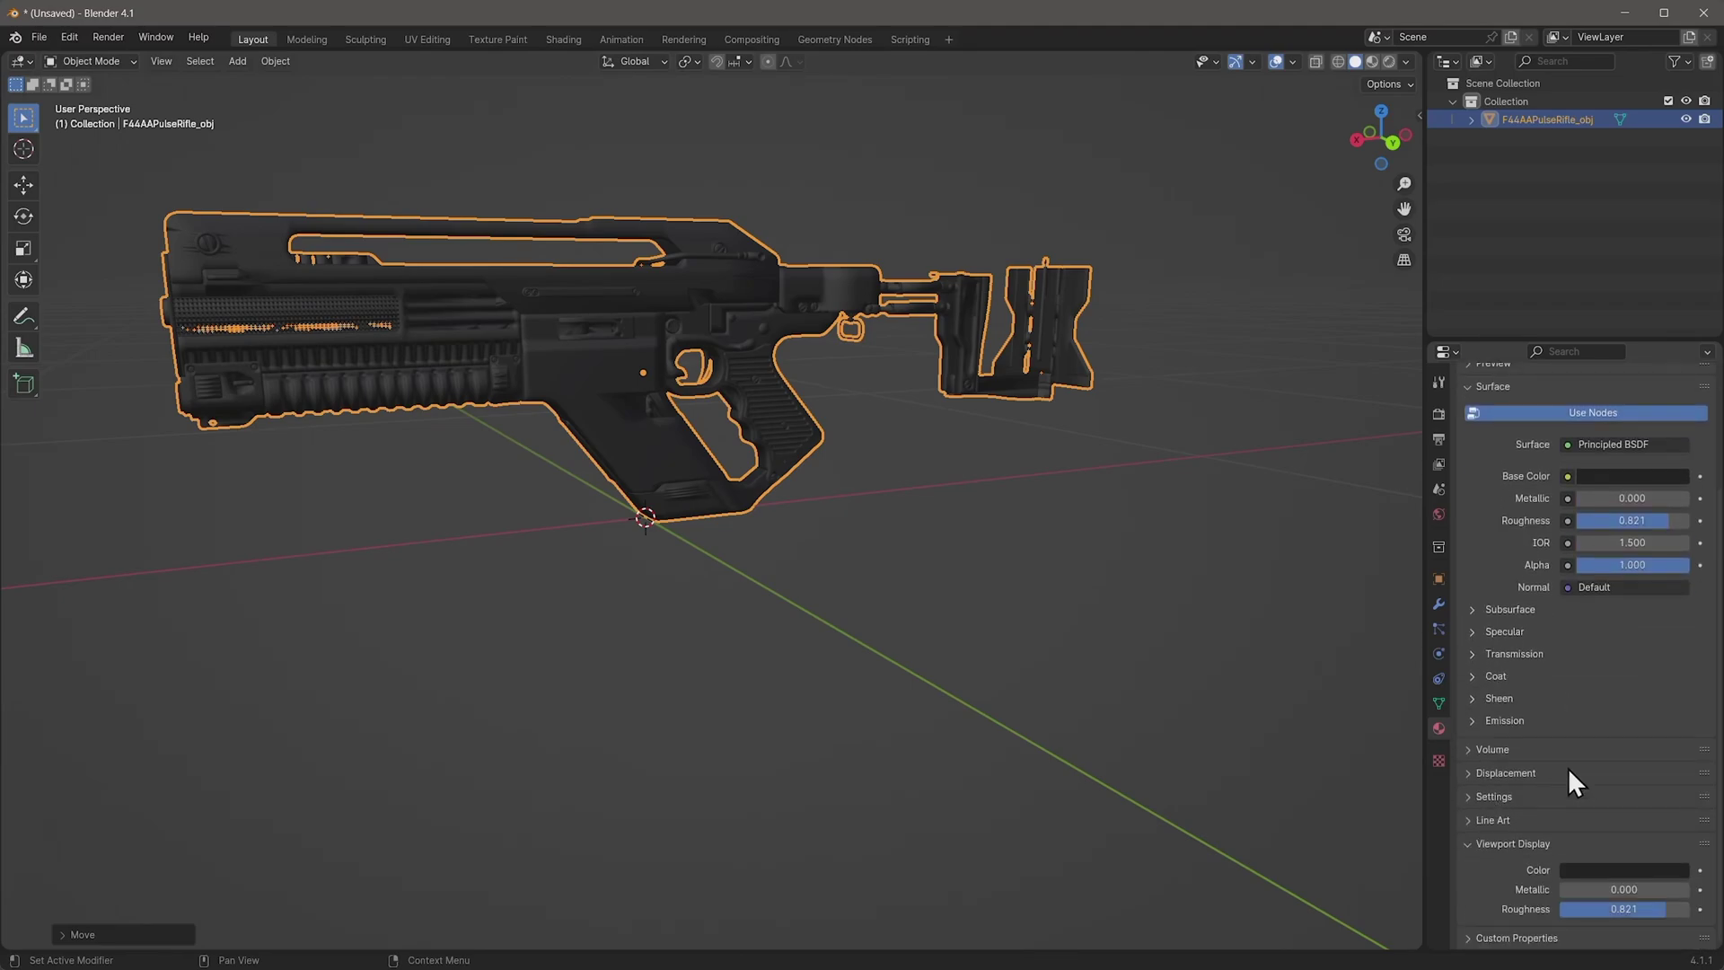
pyautogui.click(1619, 870)
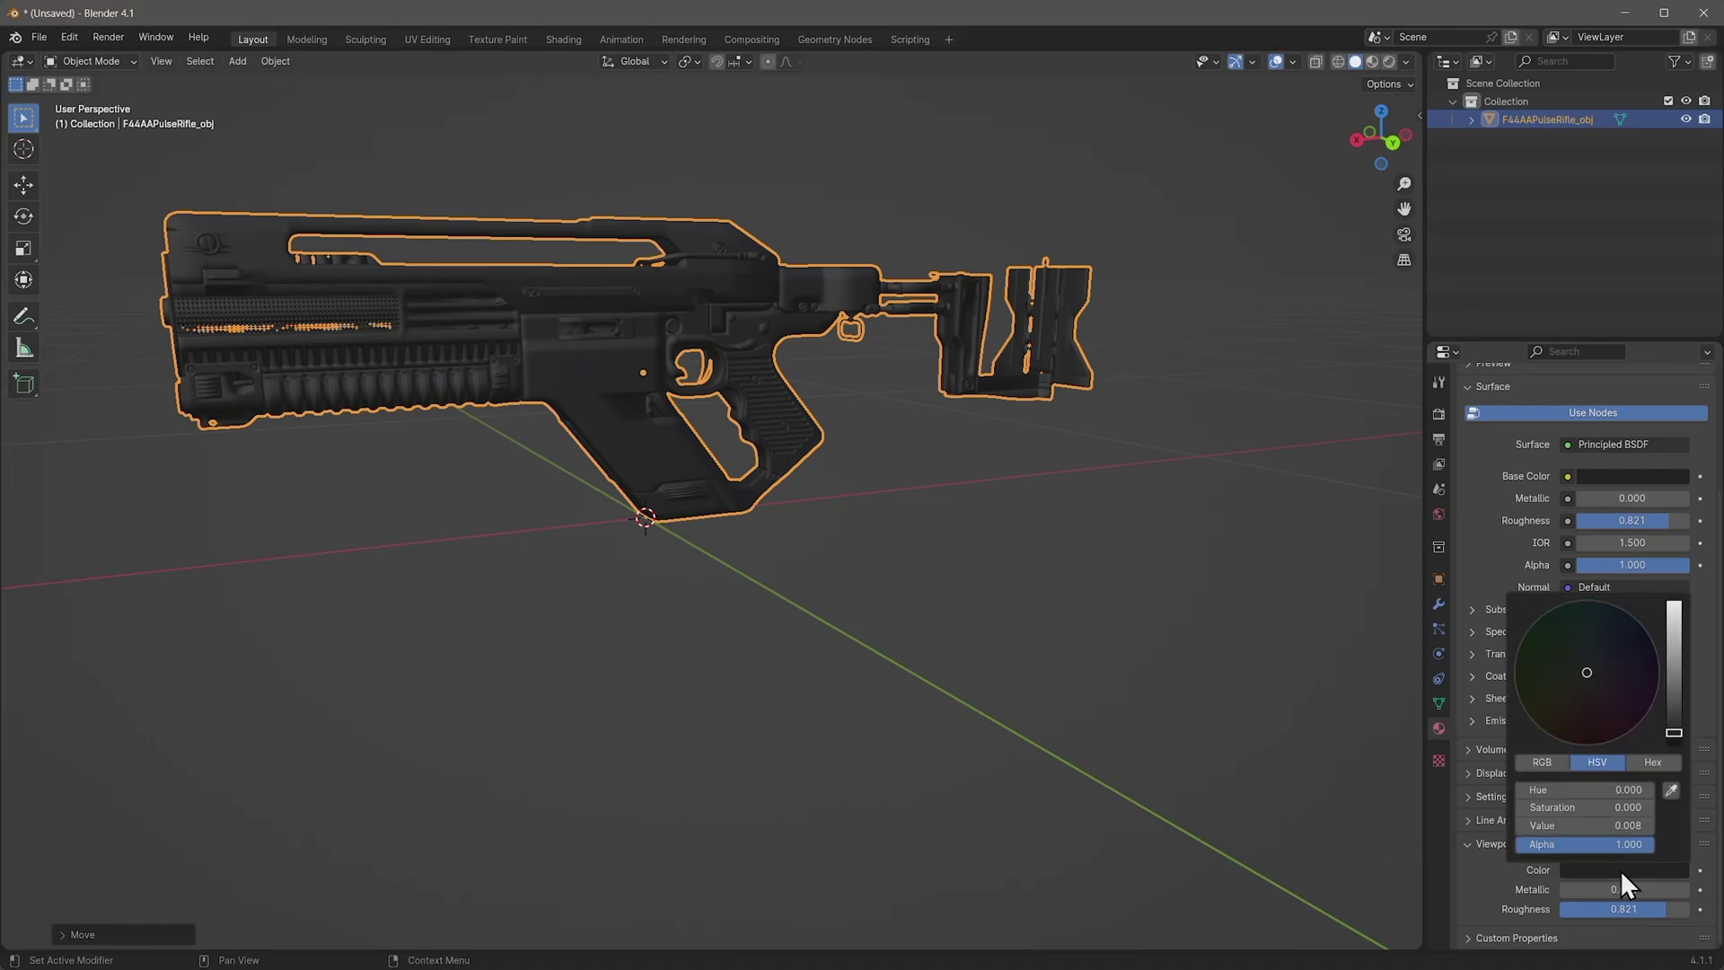
pyautogui.moveTo(1672, 711); pyautogui.dragTo(1674, 626)
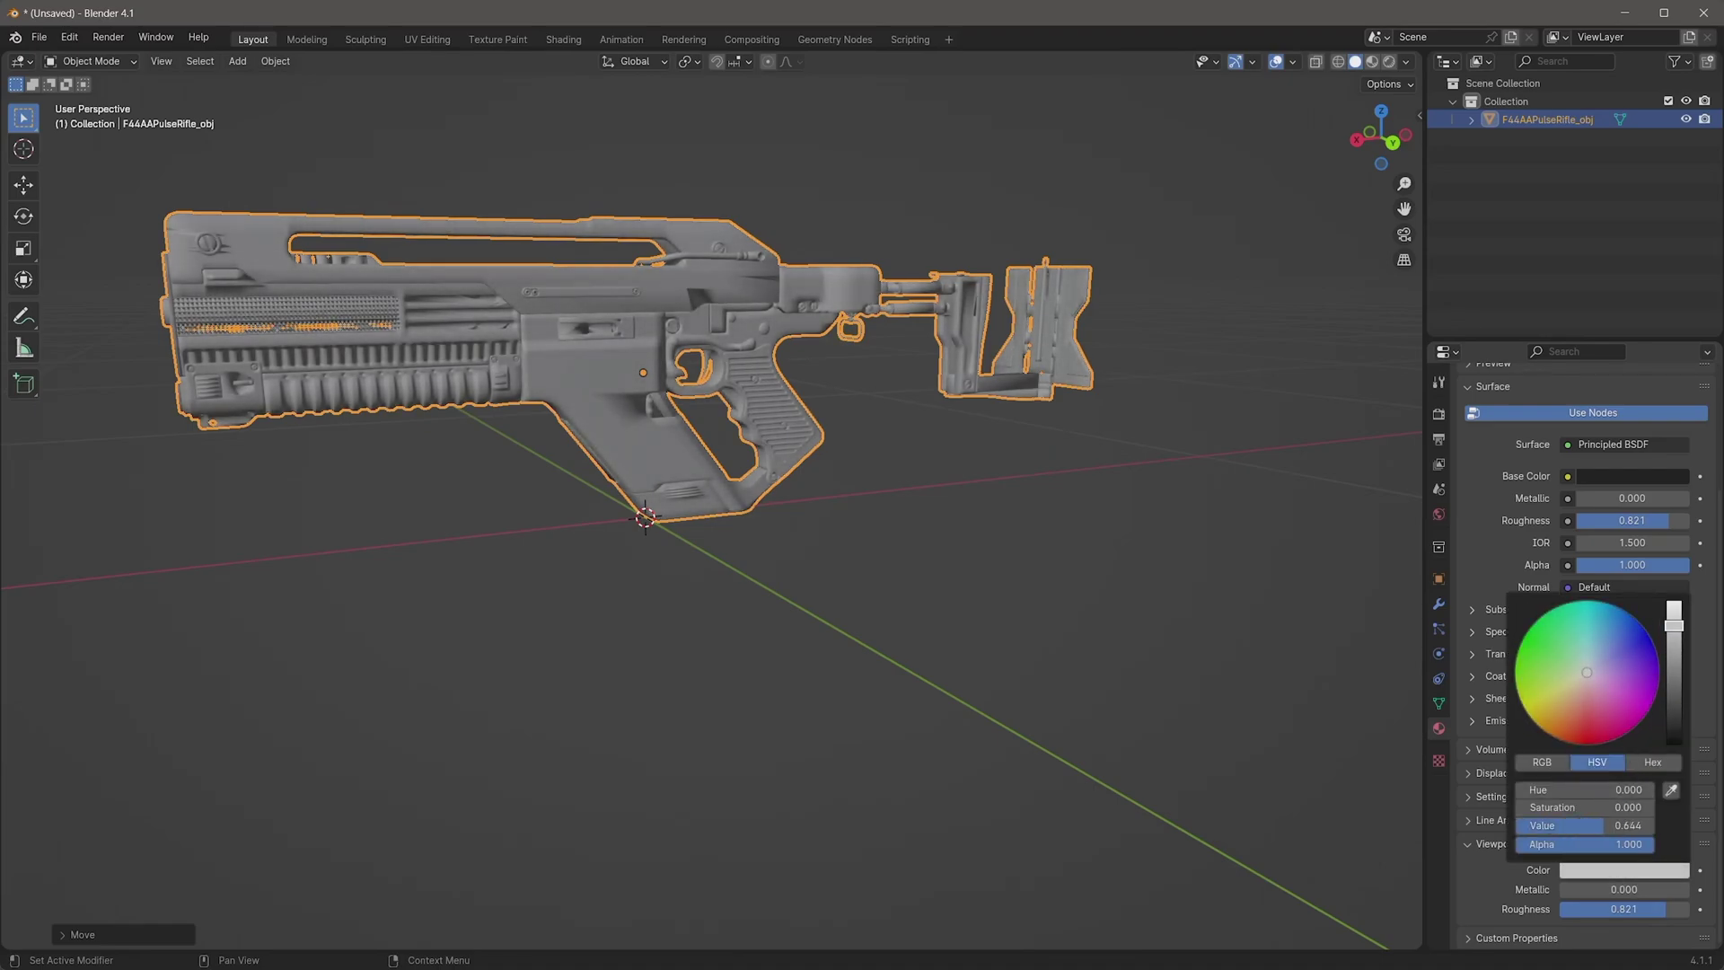
# Step: Apply all transforms to the rifle
pyautogui.moveTo(956, 481); pyautogui.dragTo(937, 539, button='middle')
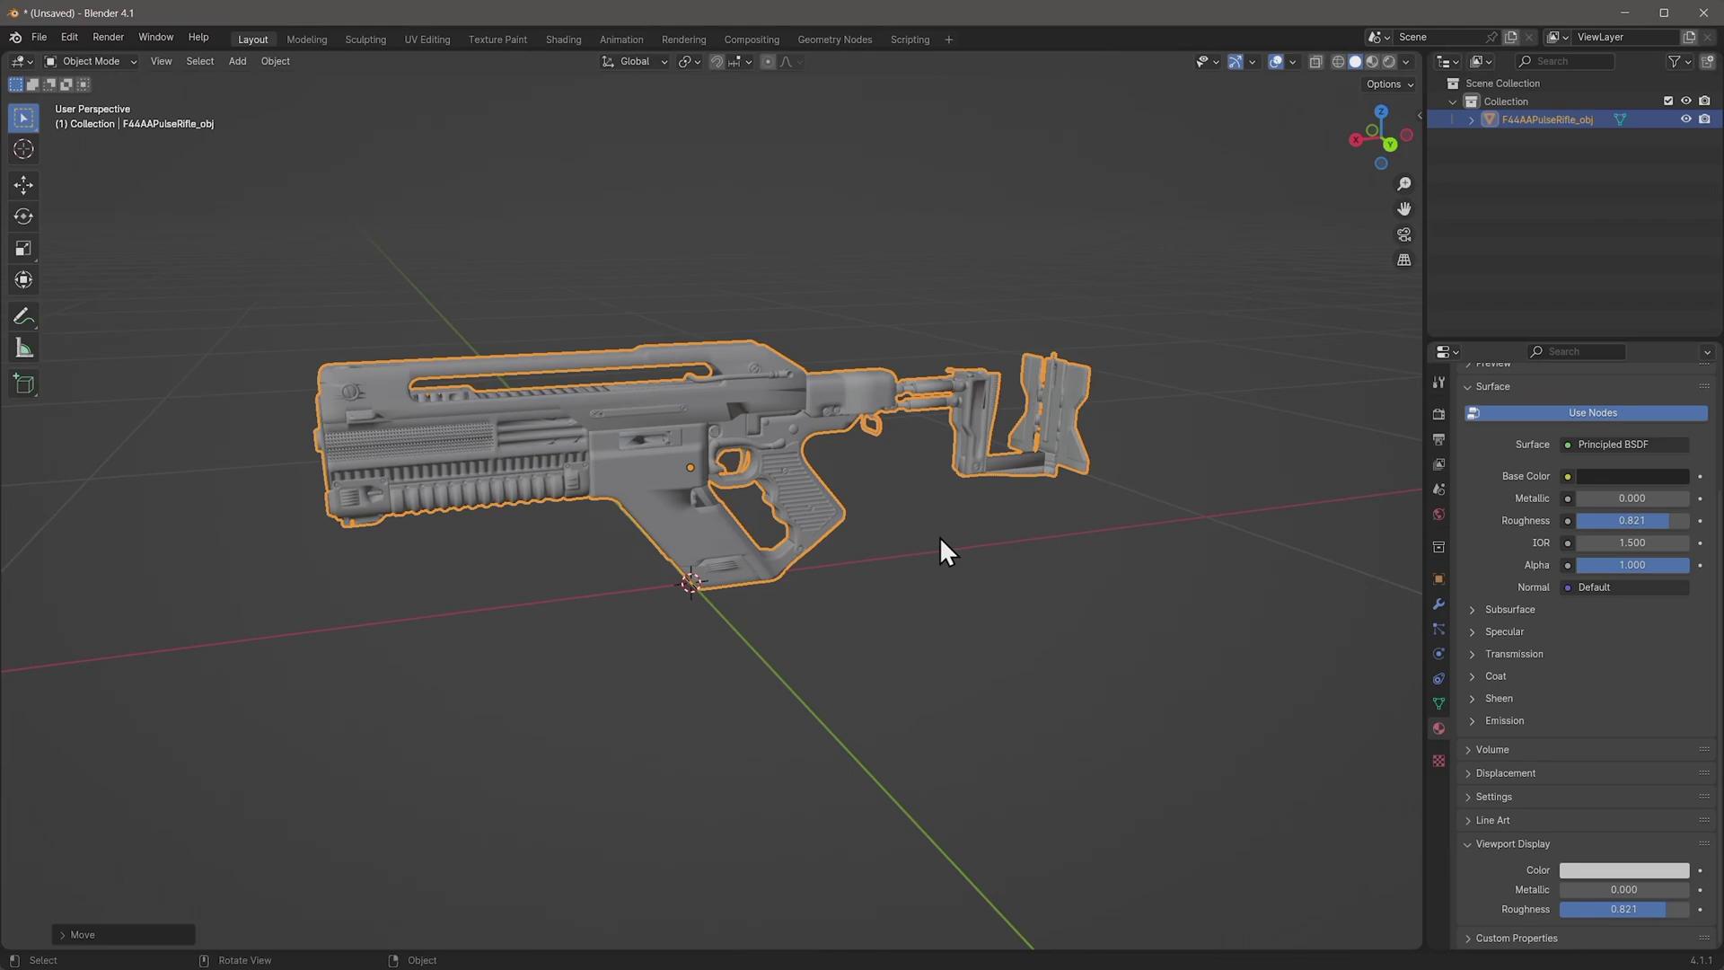
pyautogui.hotkey('ctrl', 'a')
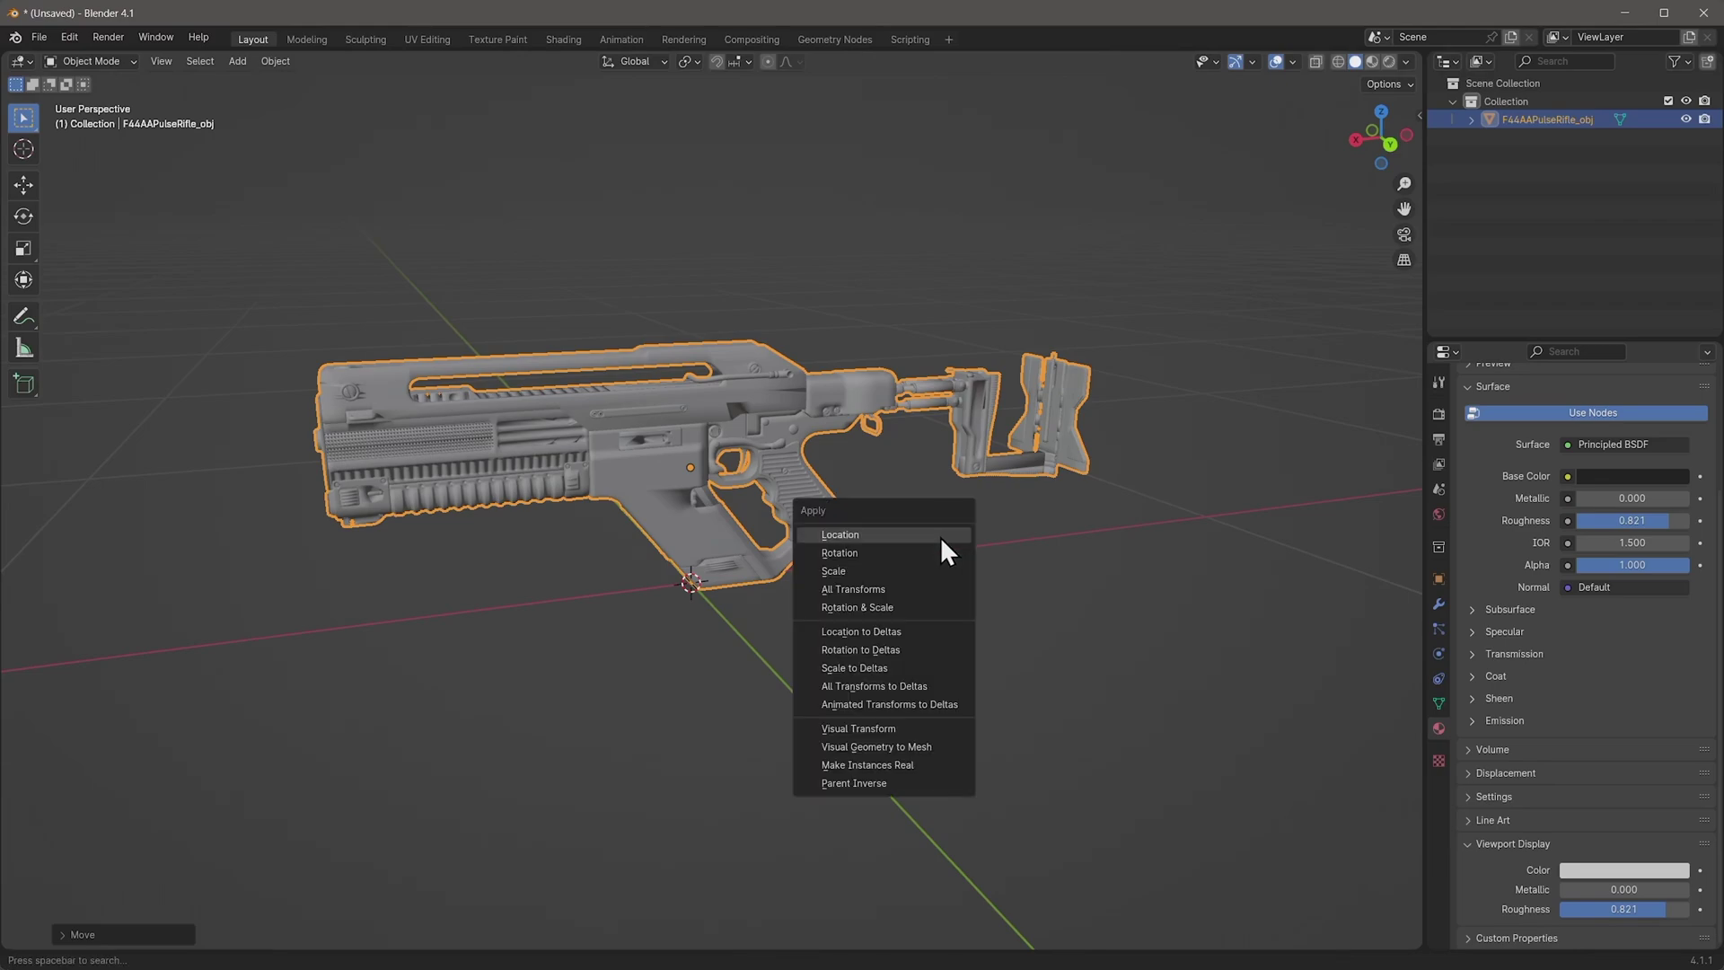
pyautogui.click(938, 593)
pyautogui.moveTo(844, 569); pyautogui.dragTo(848, 568, button='middle')
# Step: Switch to the UV Editing workspace and select all the rifle's faces in face mode to display their UV layout
pyautogui.click(435, 35)
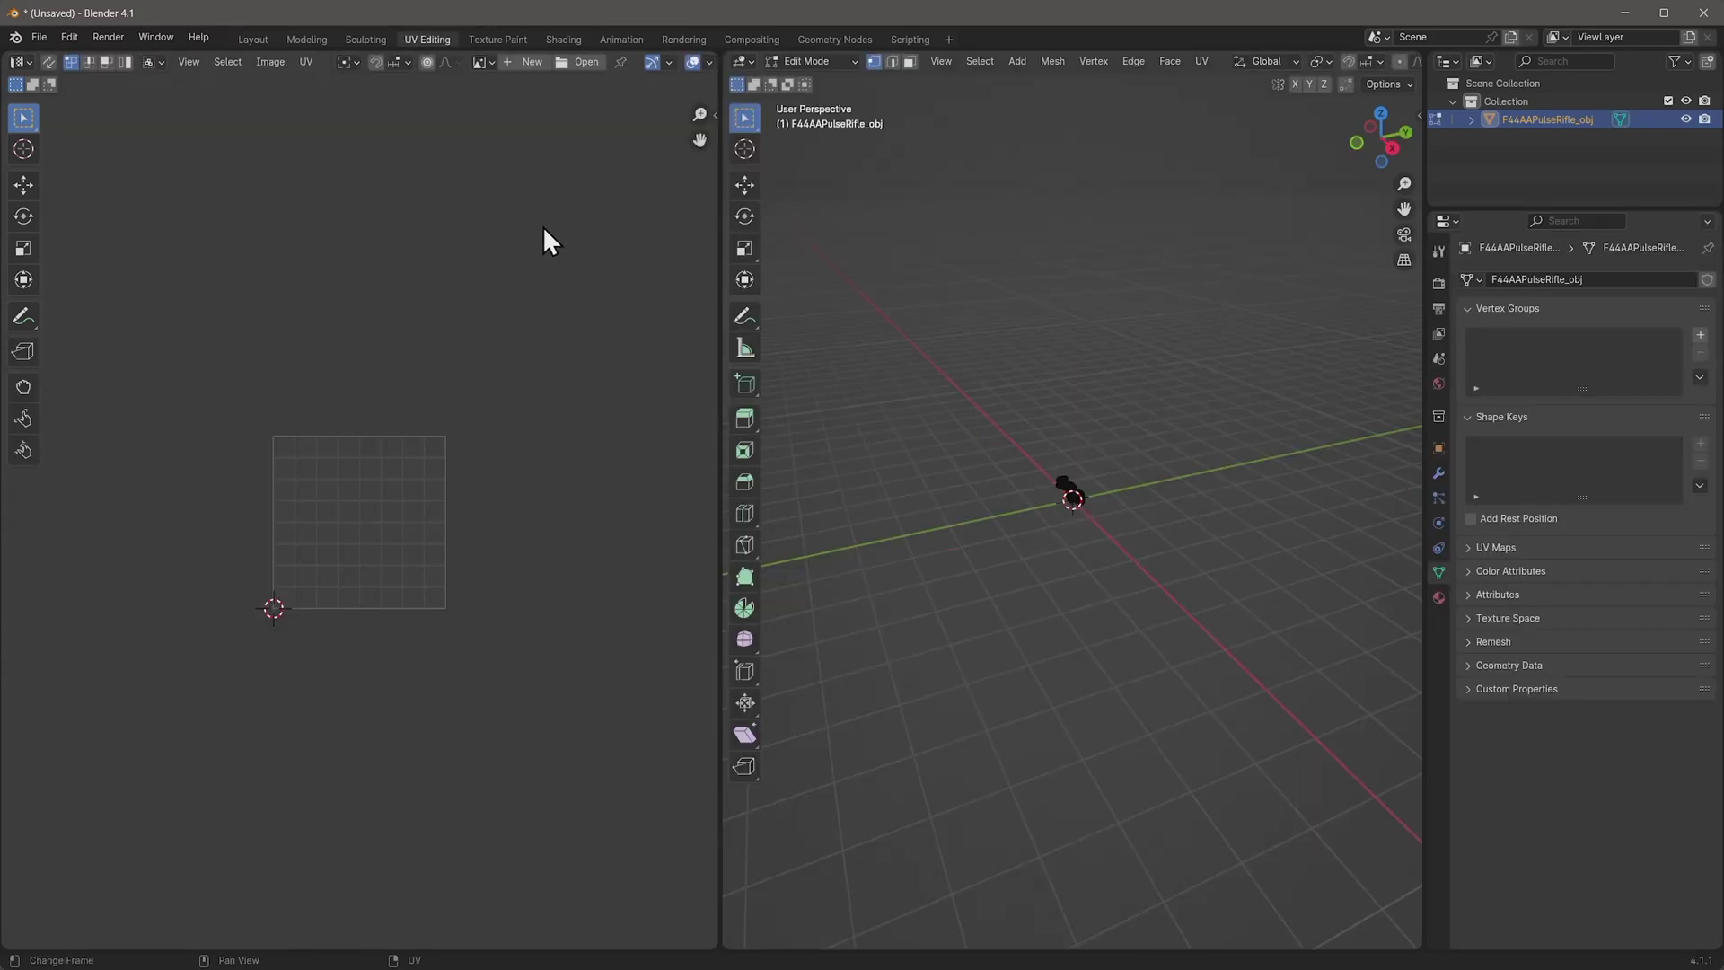
pyautogui.scroll(1, 1091, 442)
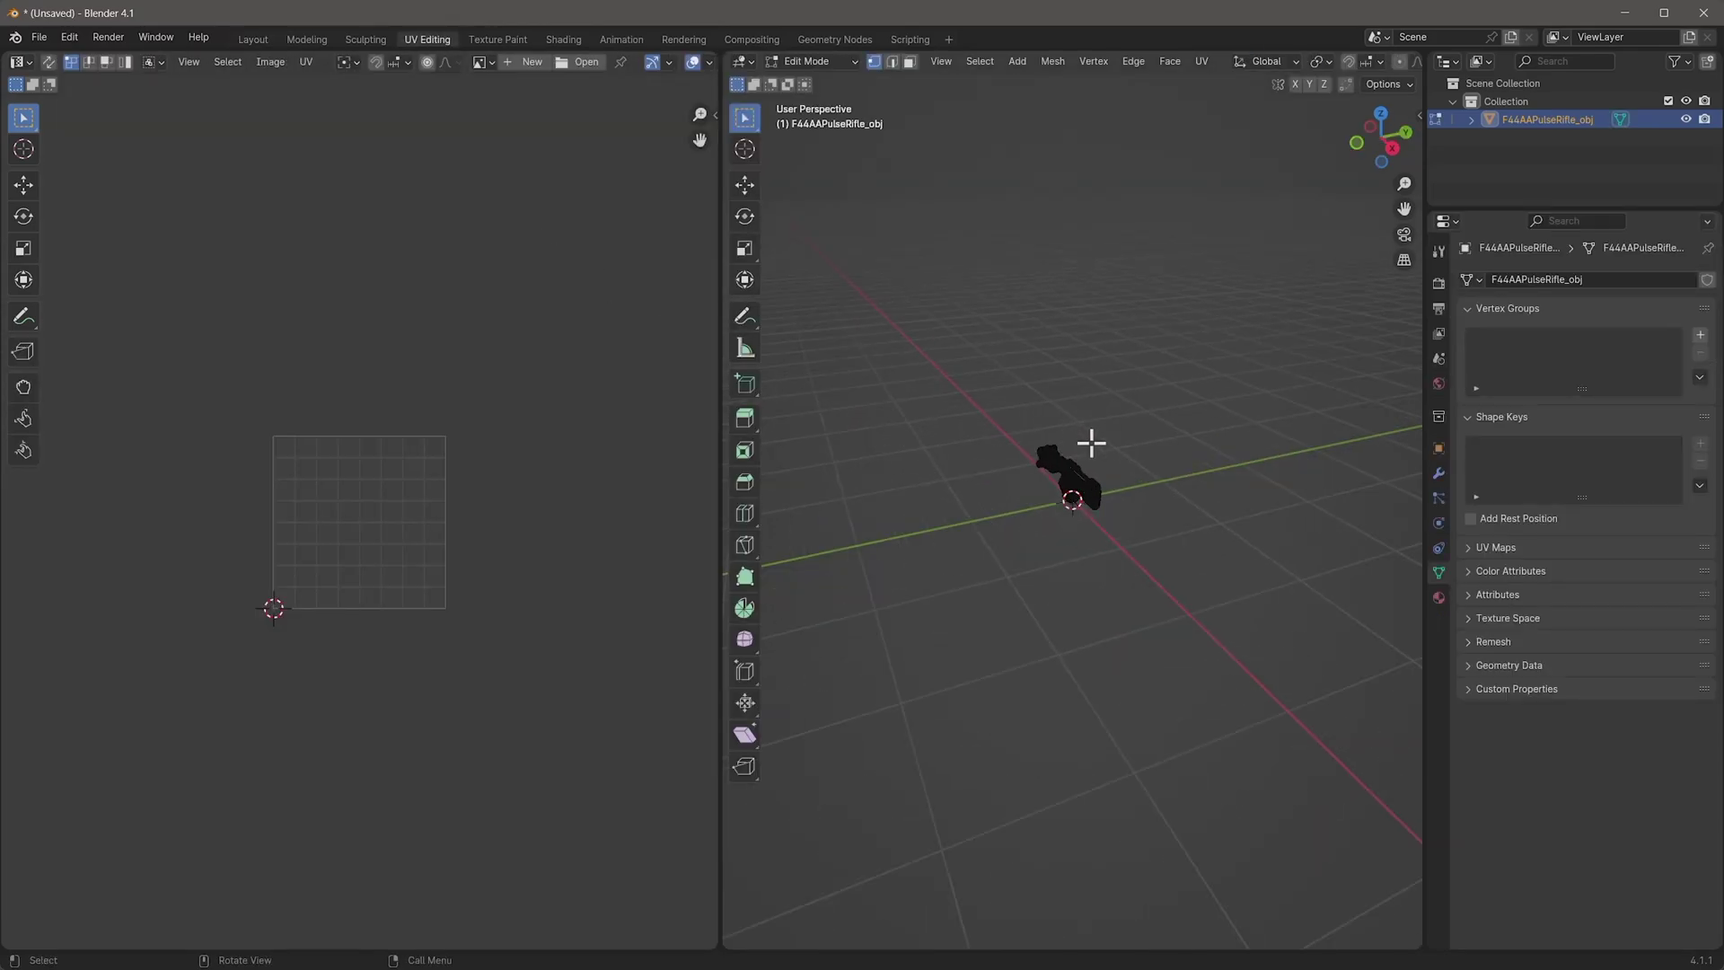
pyautogui.scroll(7, 1090, 442)
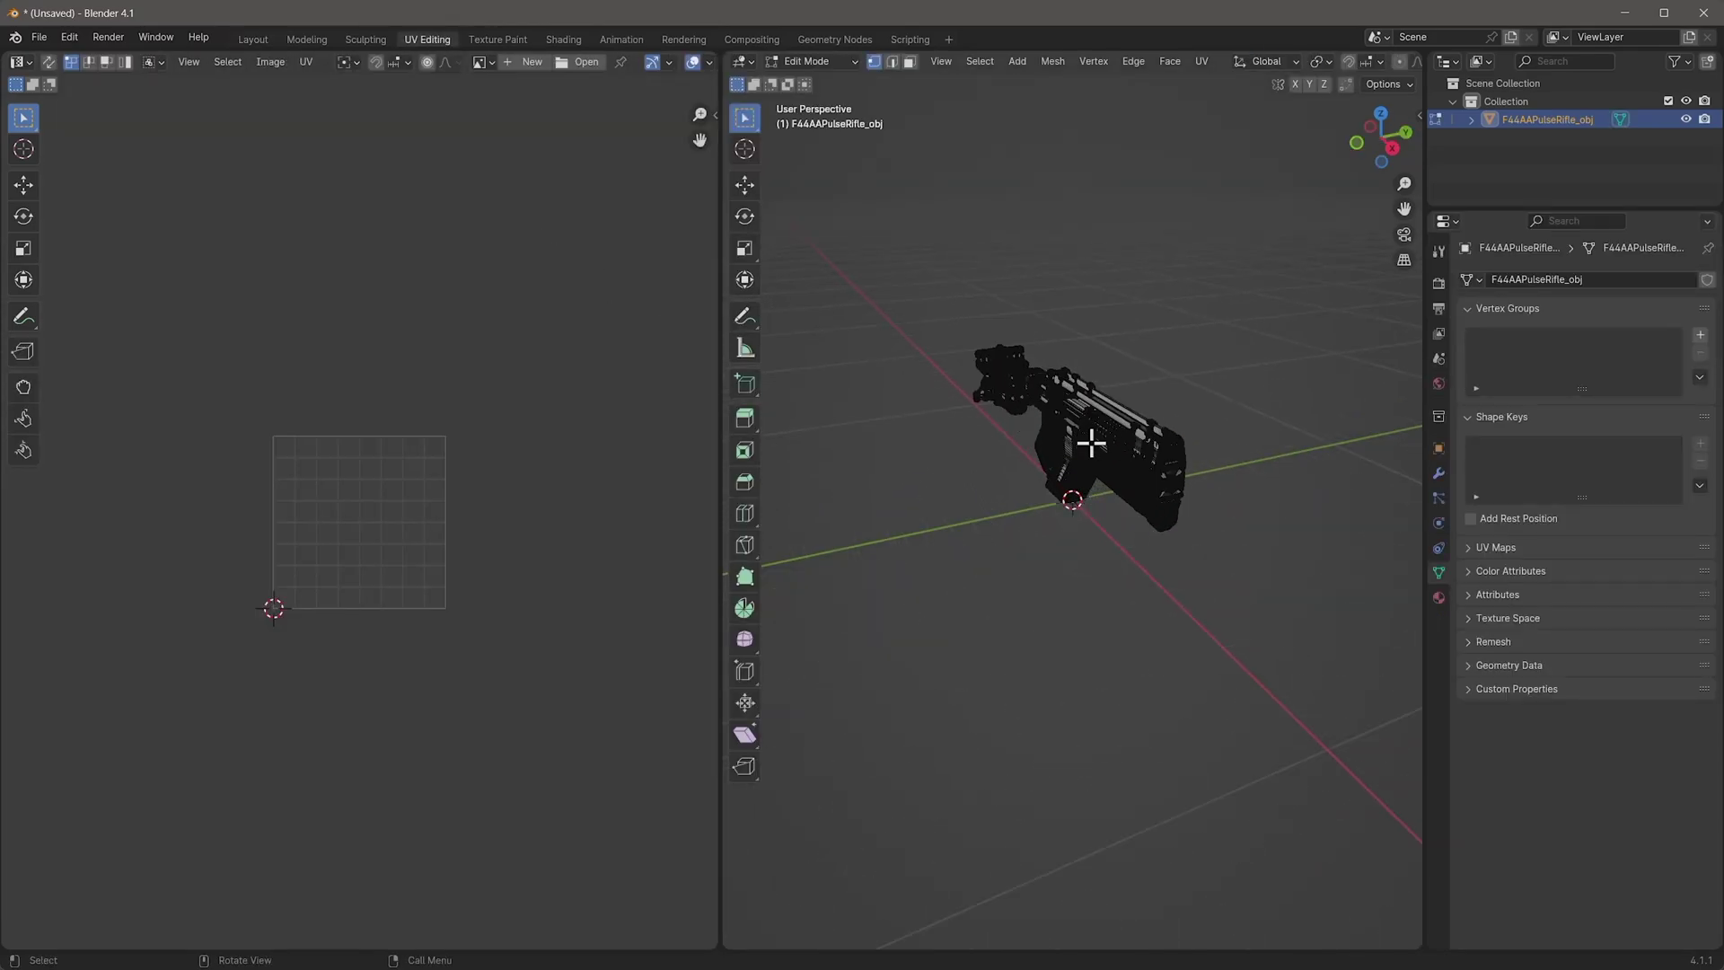
pyautogui.click(910, 61)
pyautogui.press('a')
pyautogui.moveTo(1028, 332); pyautogui.dragTo(1104, 335, button='middle')
pyautogui.scroll(2, 1024, 330)
pyautogui.scroll(3, 513, 562)
pyautogui.scroll(3, 514, 561)
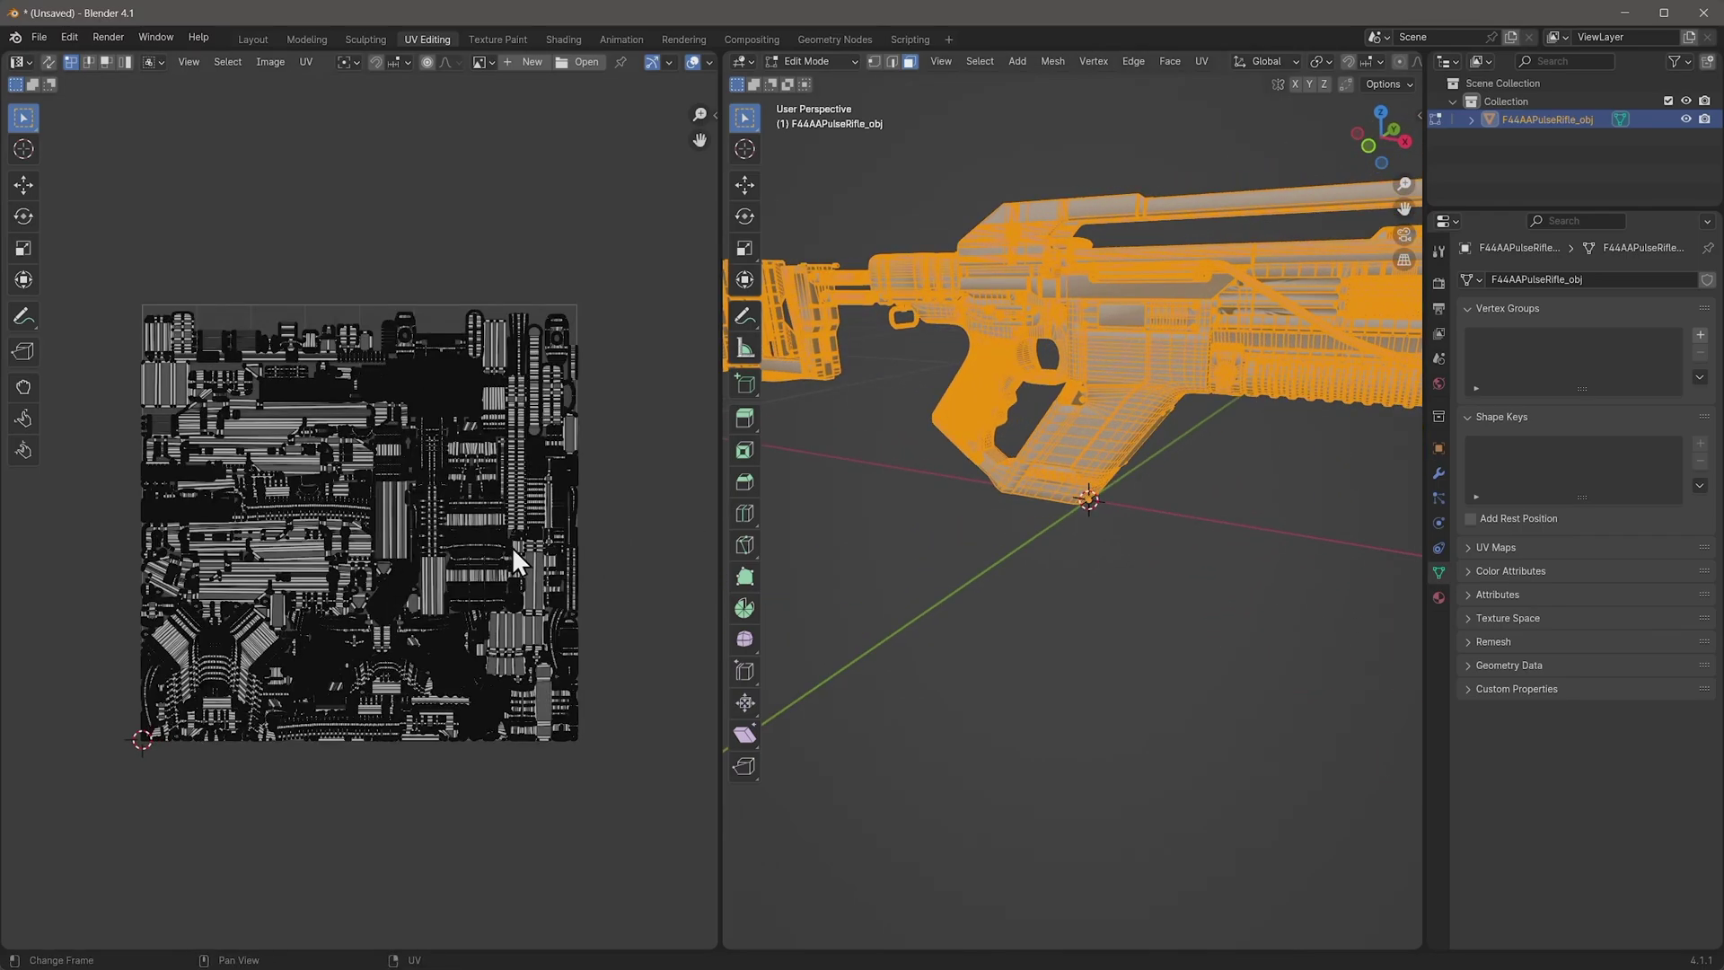
# Step: Turn on UV sync selection and examine the rifle's UV layout alongside the mesh
pyautogui.scroll(-1, 519, 557)
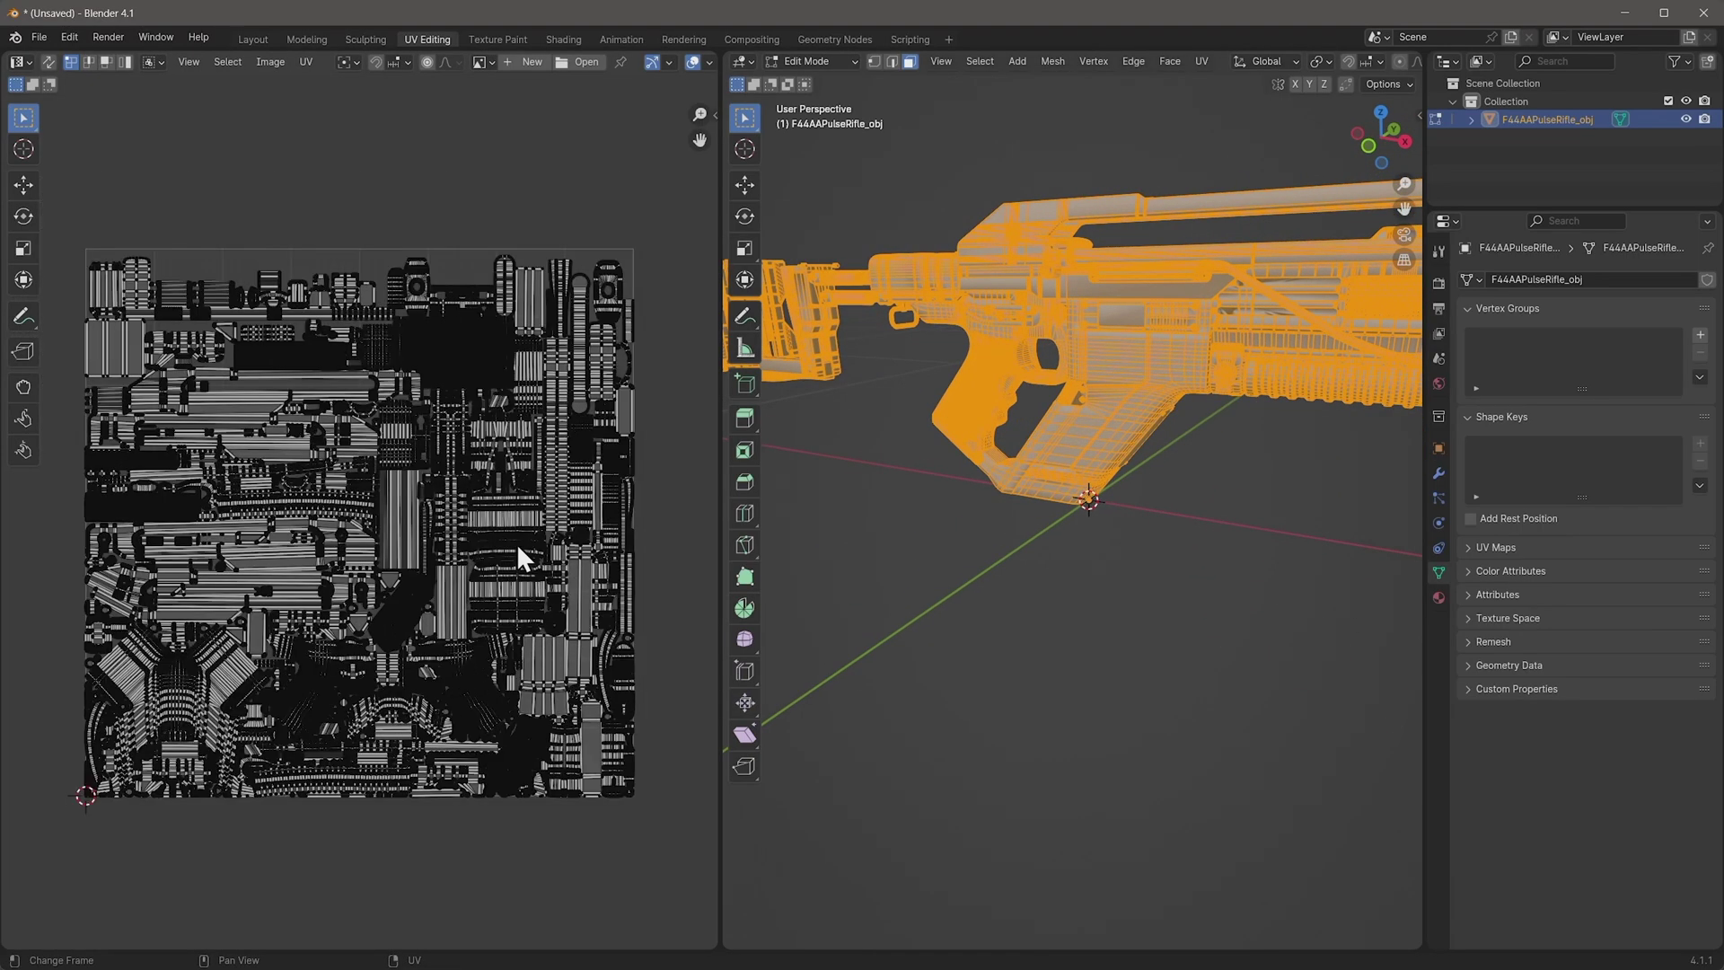
pyautogui.click(49, 61)
pyautogui.scroll(-1, 348, 422)
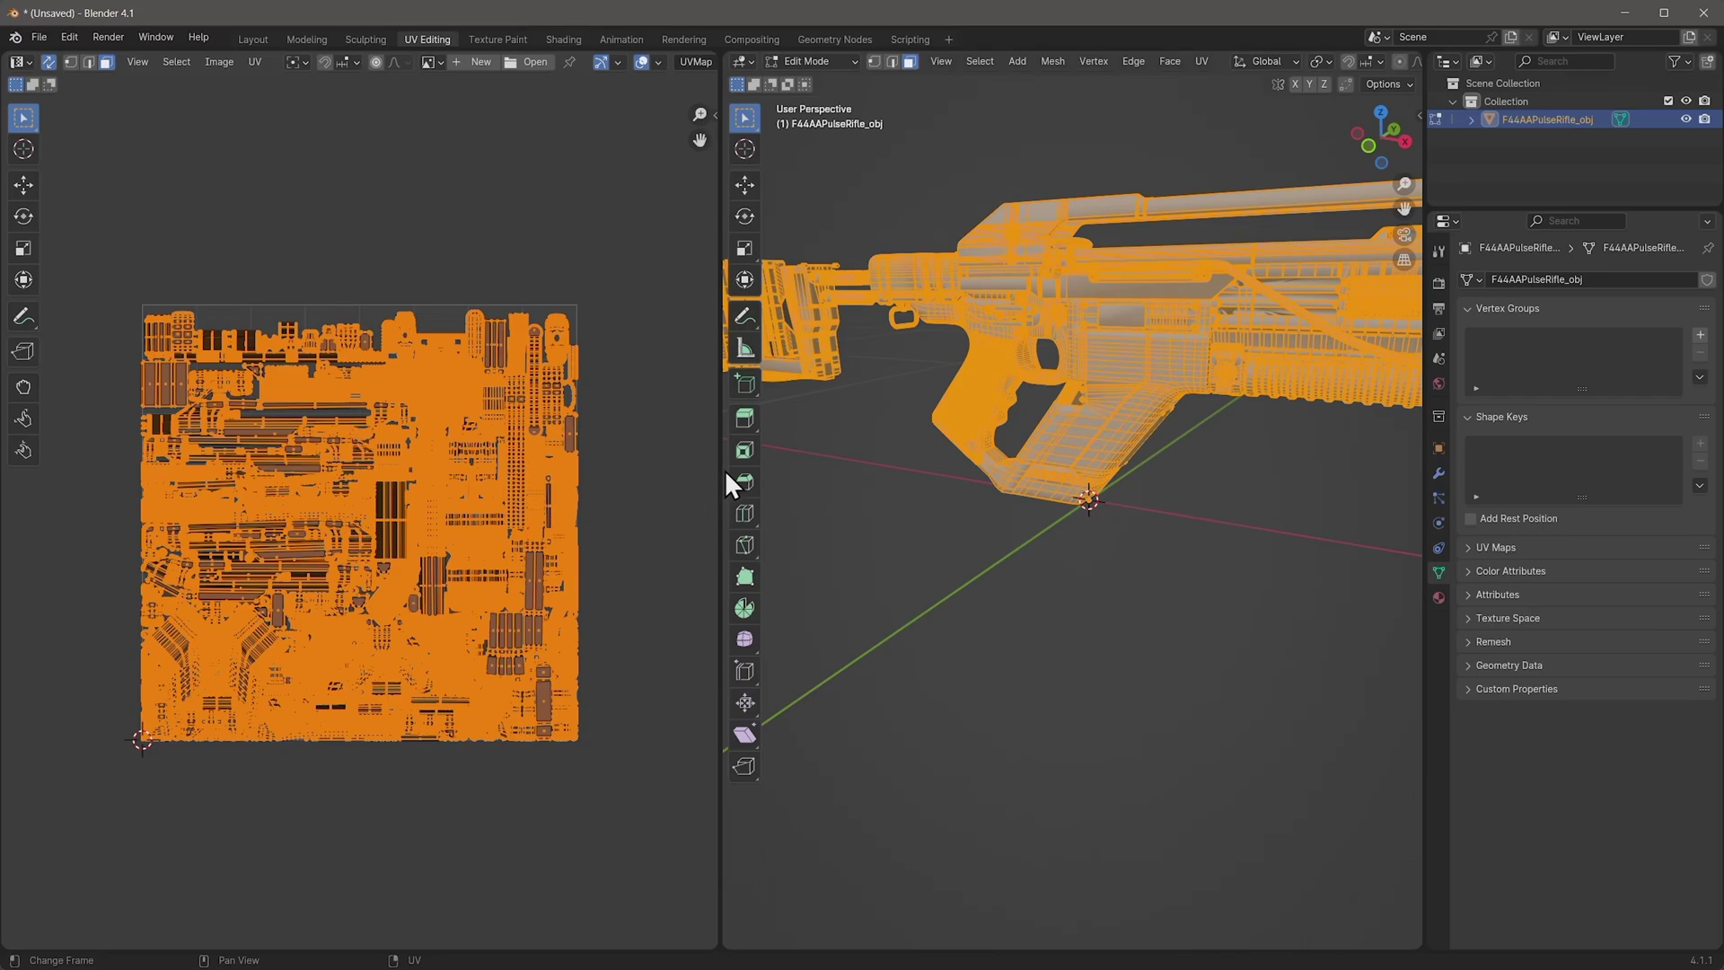
pyautogui.moveTo(993, 474); pyautogui.dragTo(903, 488, button='middle')
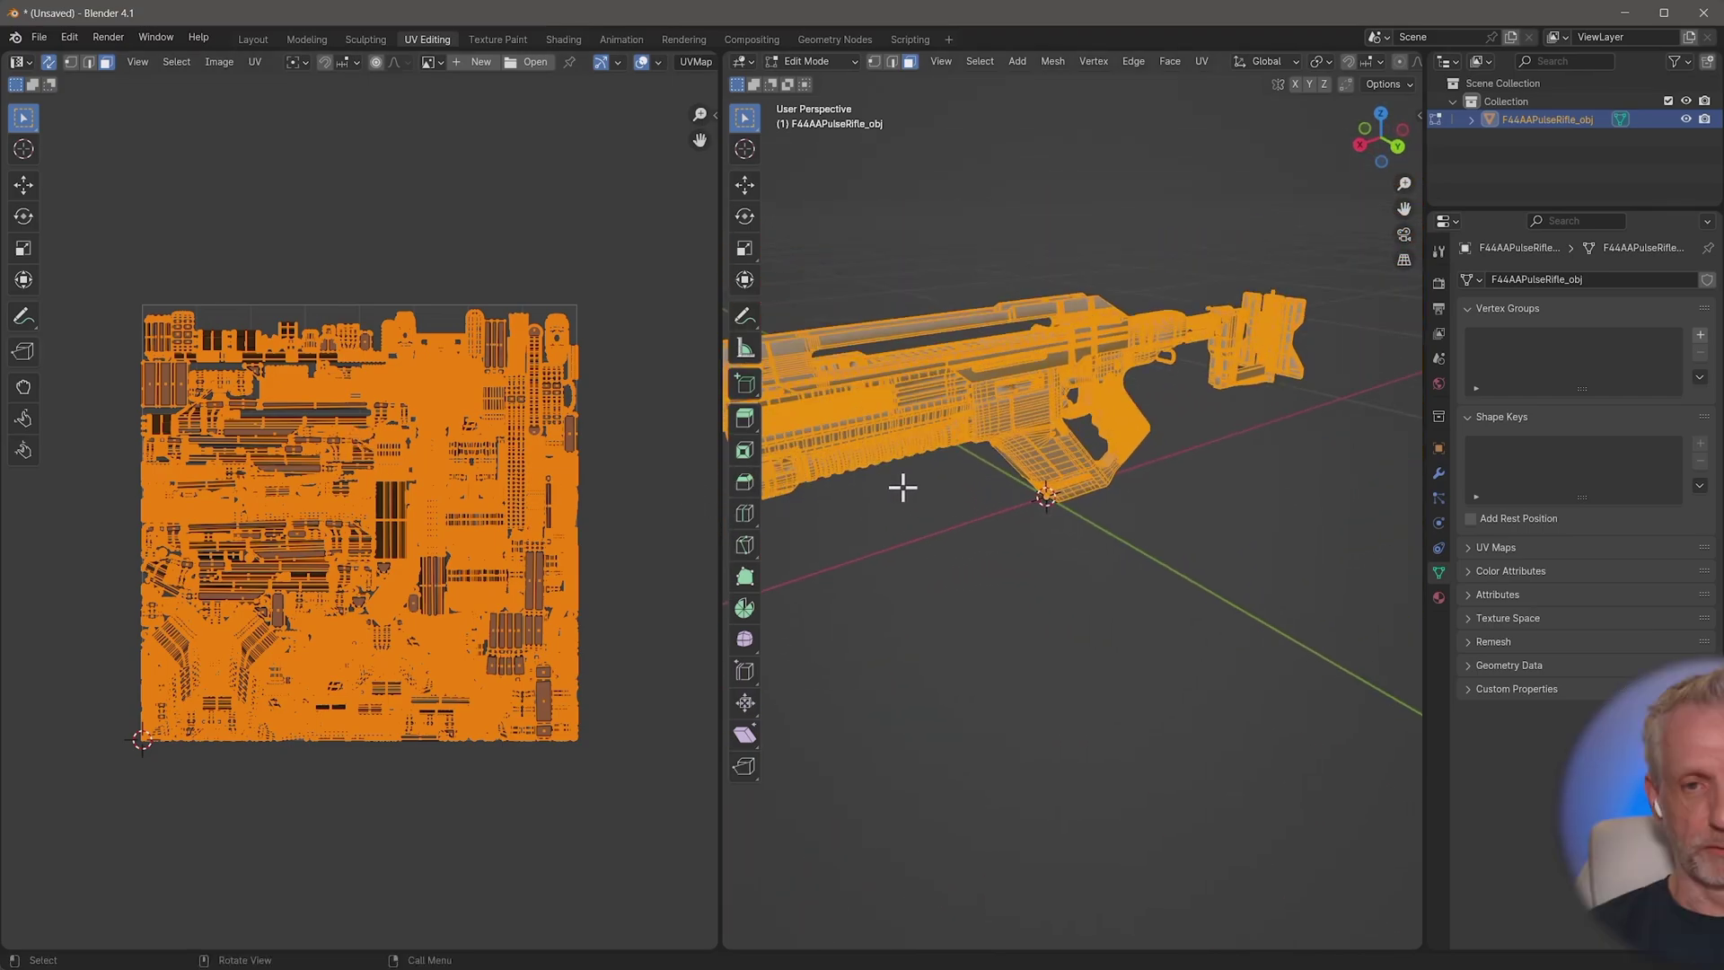
pyautogui.moveTo(900, 495); pyautogui.dragTo(876, 487, button='middle')
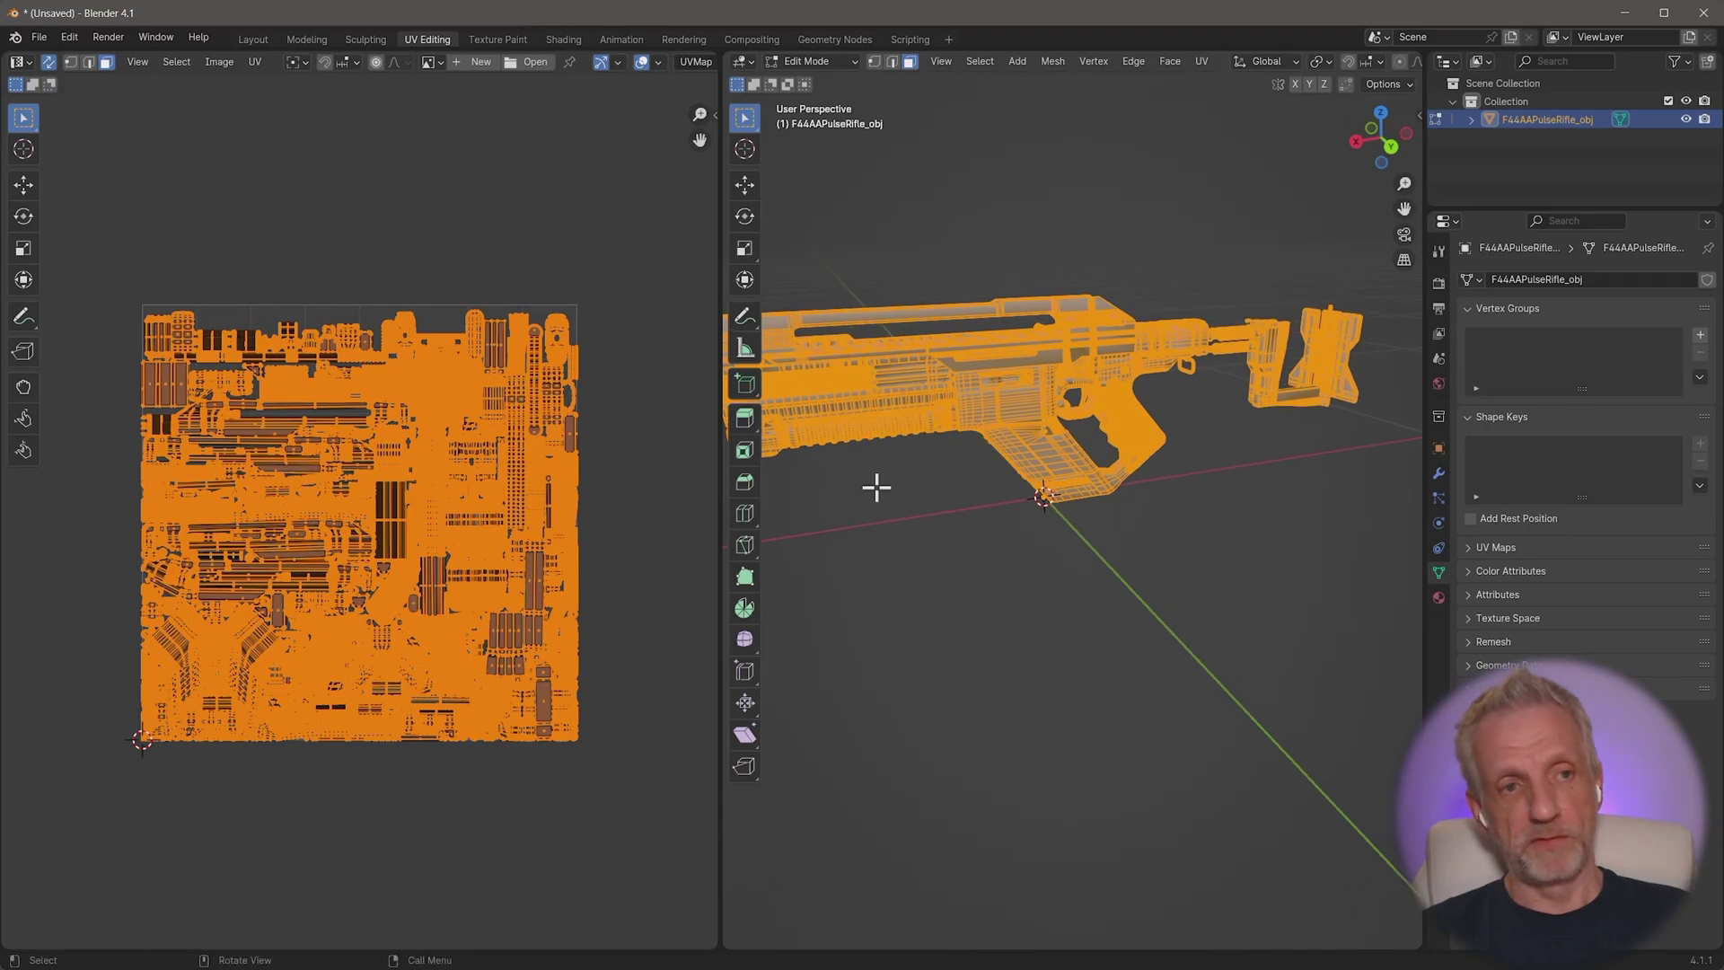
# Step: Return to the Layout workspace and show the rifle's mesh data properties with its vertex groups
pyautogui.click(255, 40)
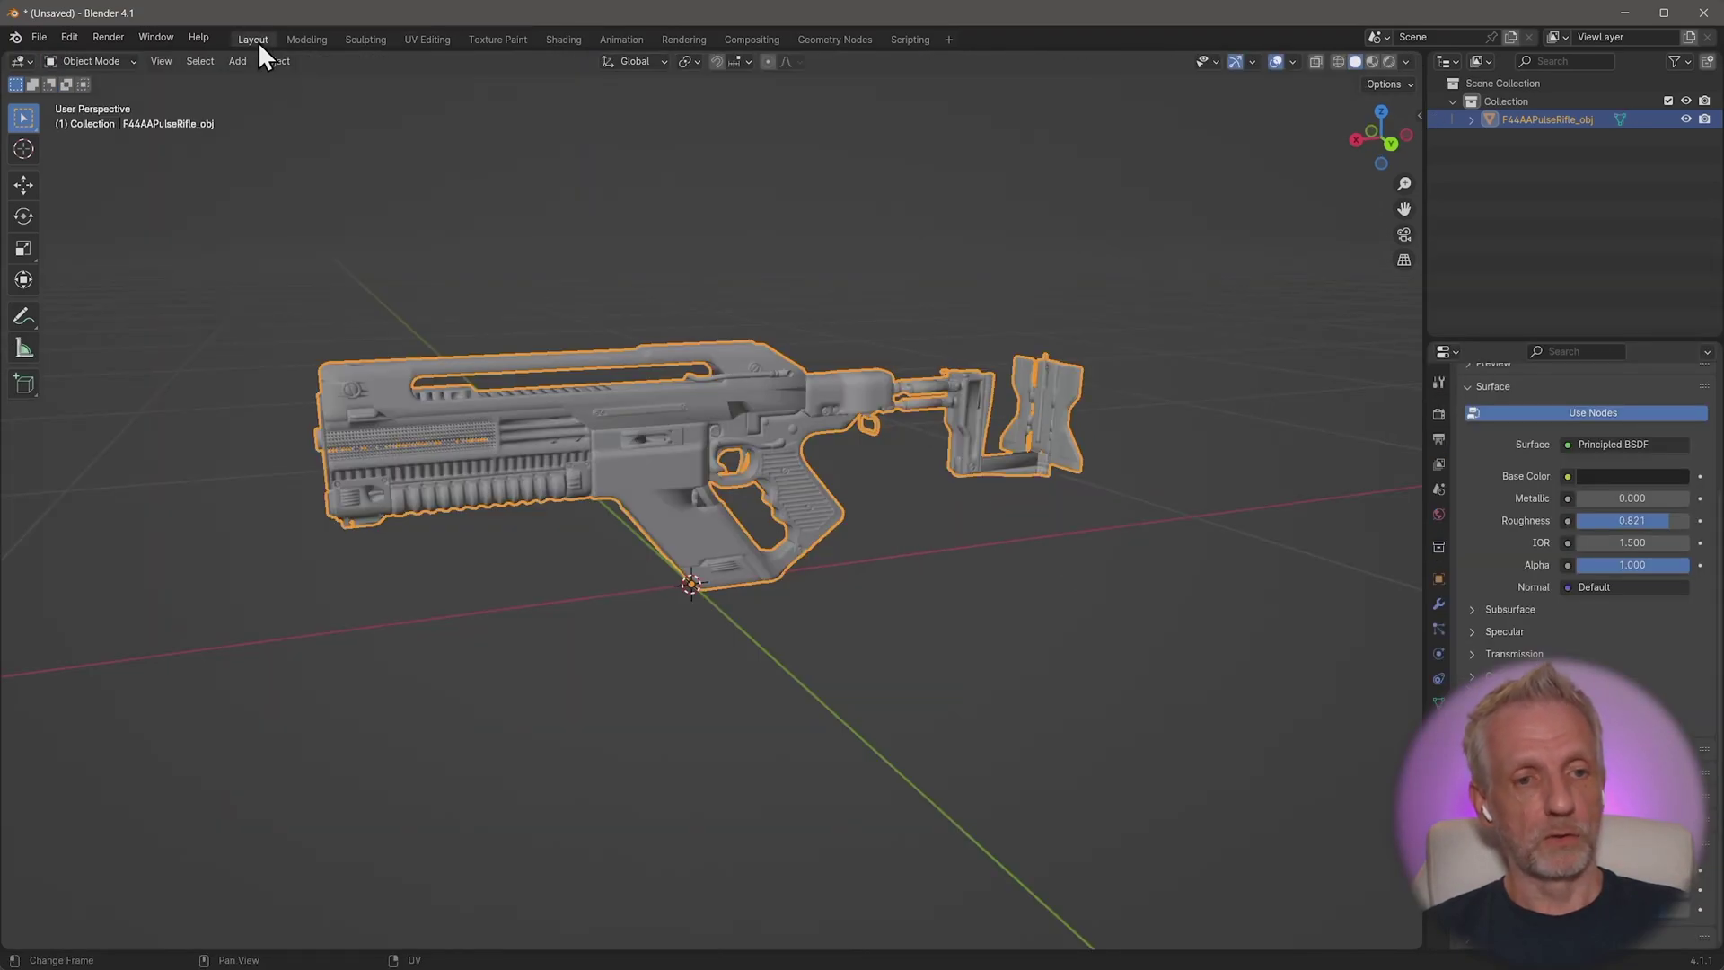
pyautogui.moveTo(641, 404)
pyautogui.mouseDown(button='middle')
pyautogui.moveTo(559, 407)
pyautogui.moveTo(610, 401)
pyautogui.mouseUp(button='middle')
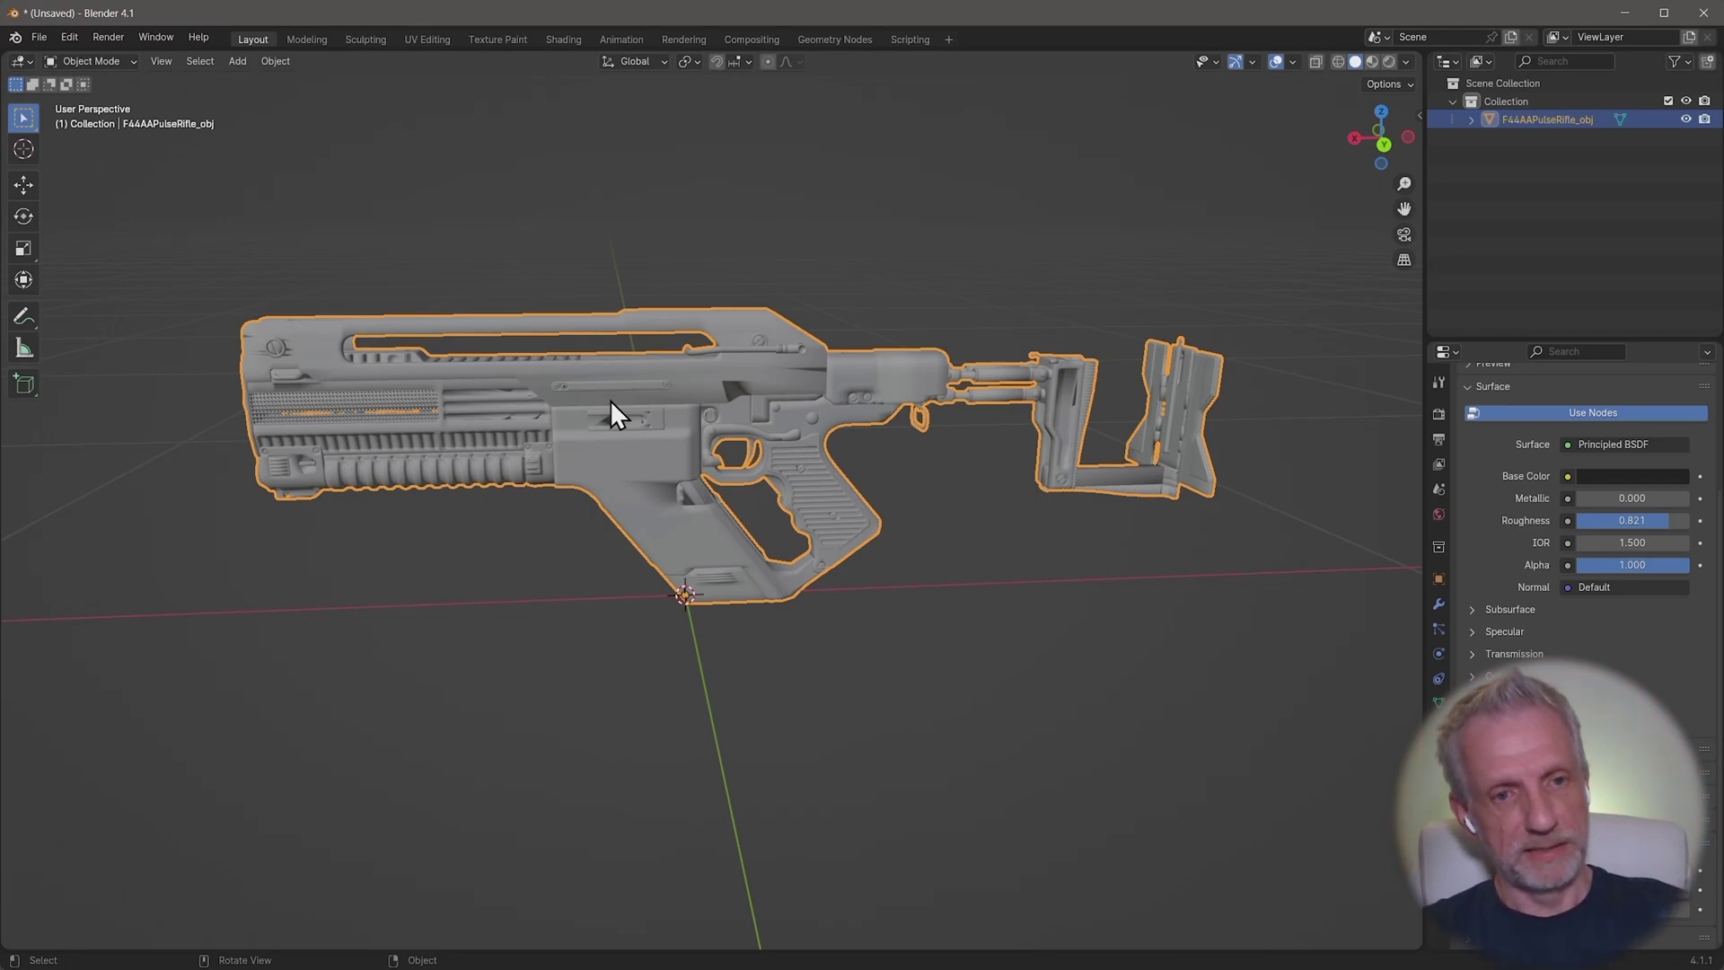
pyautogui.moveTo(719, 453); pyautogui.dragTo(704, 454, button='middle')
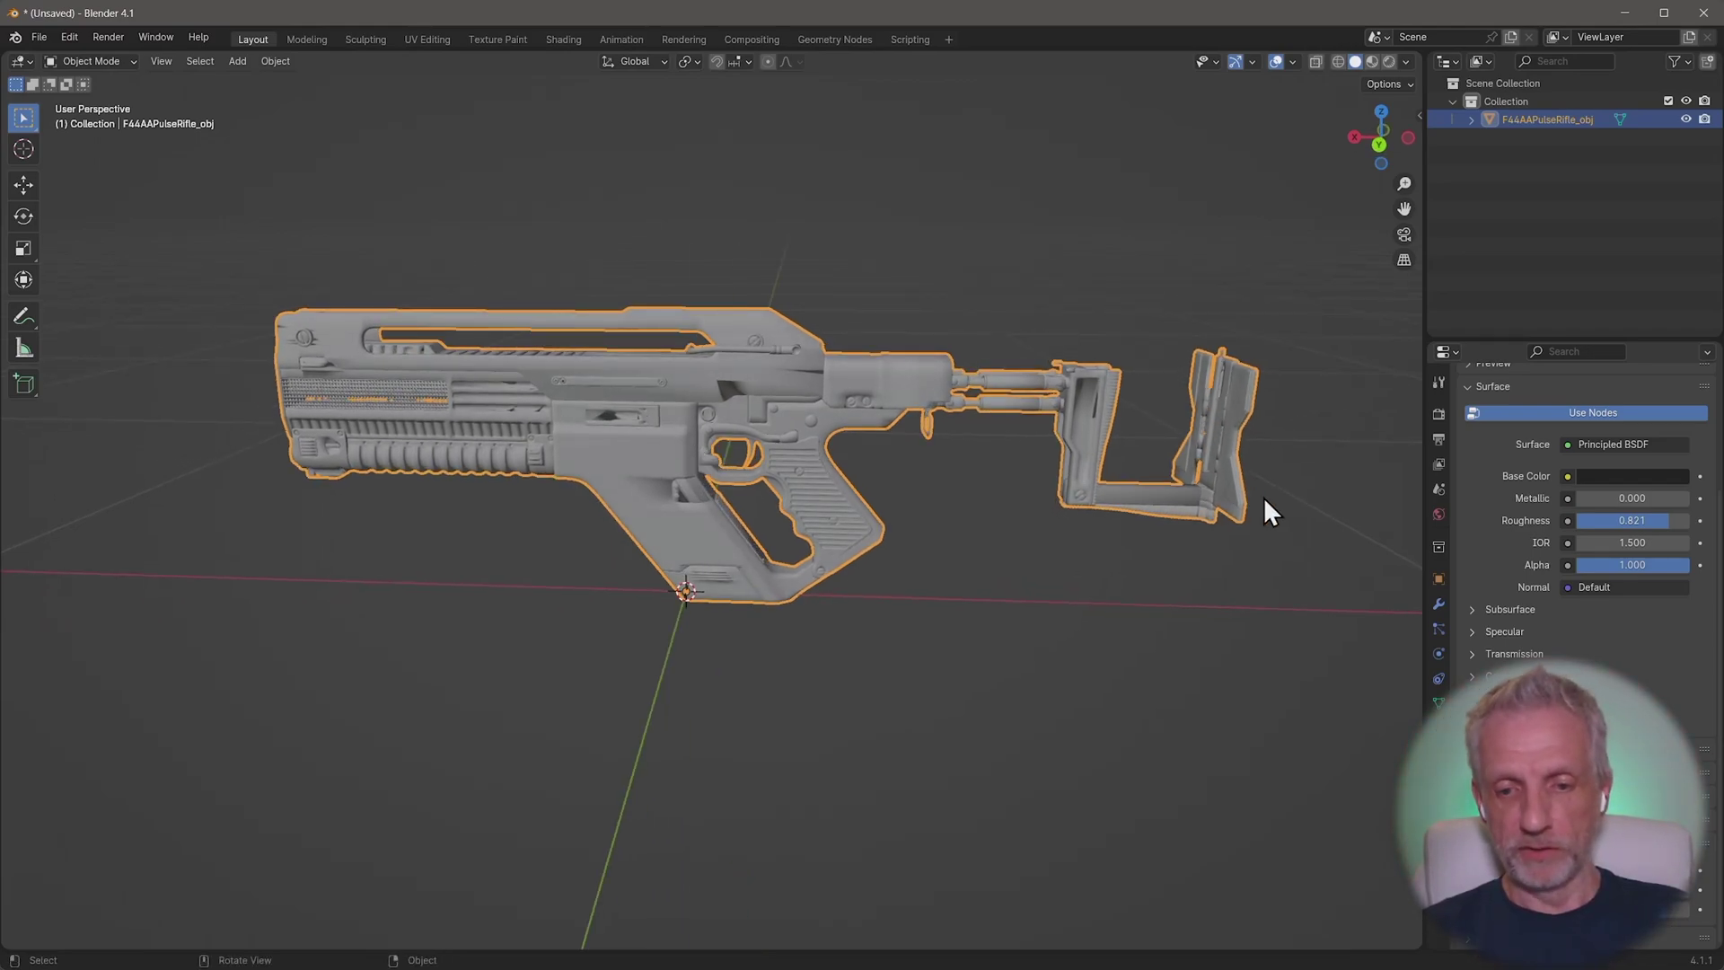
pyautogui.click(1439, 703)
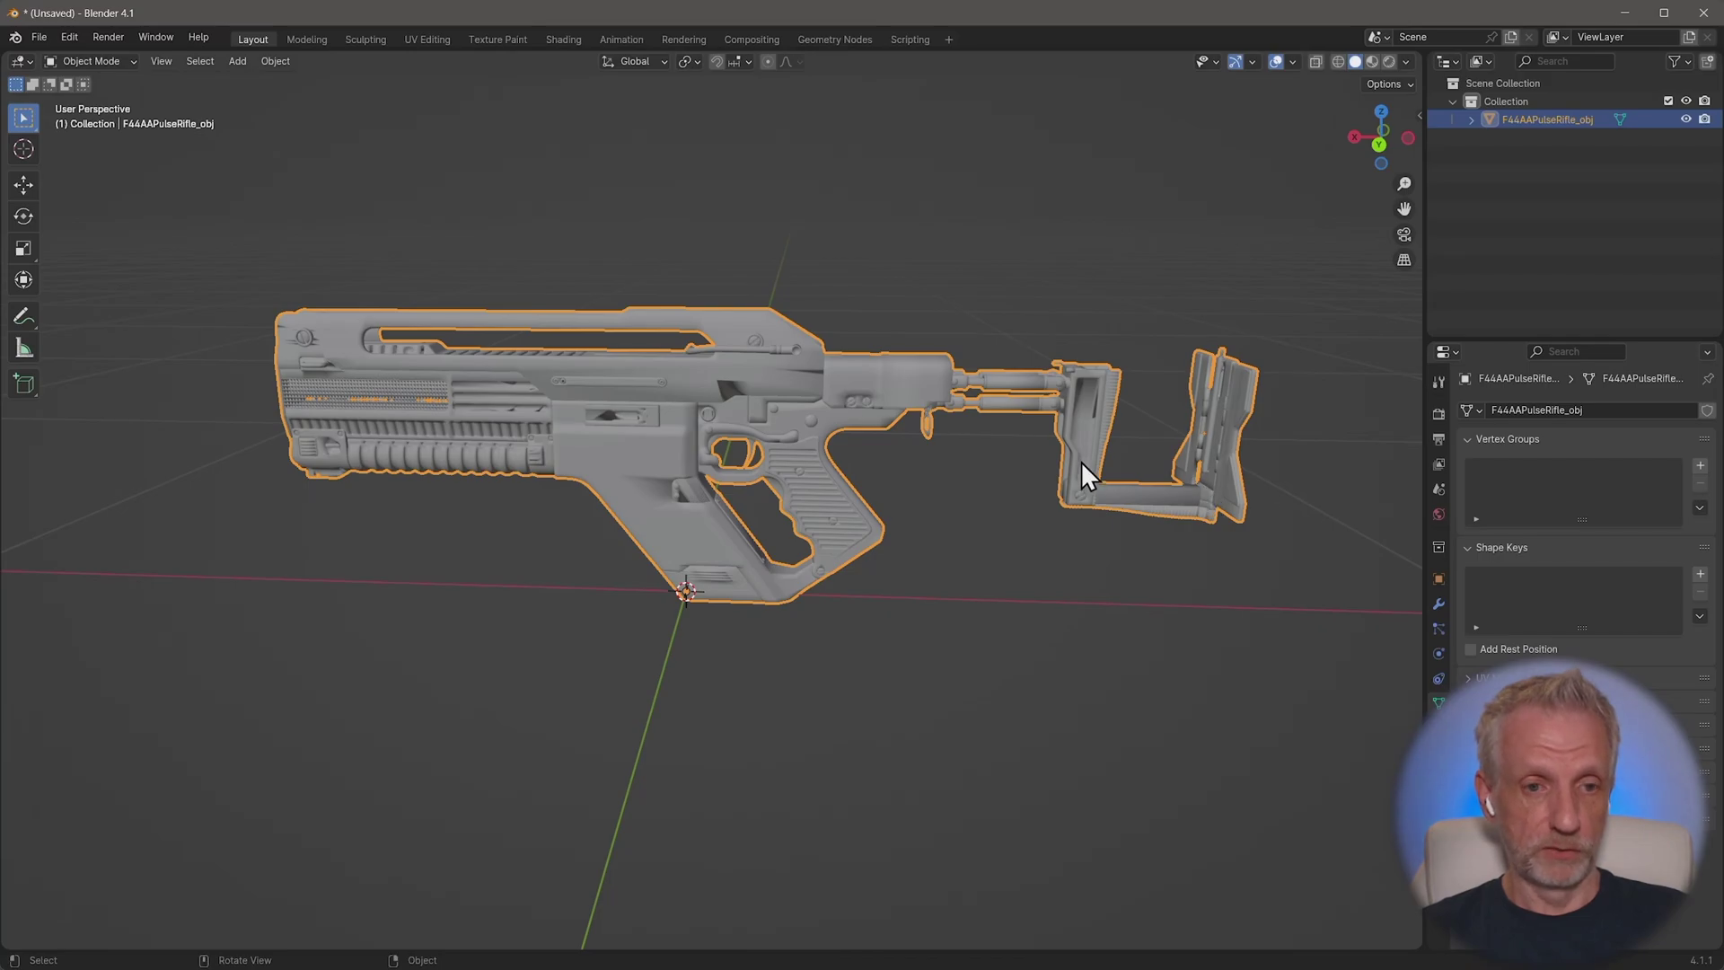
pyautogui.moveTo(1081, 461); pyautogui.dragTo(1027, 462, button='middle')
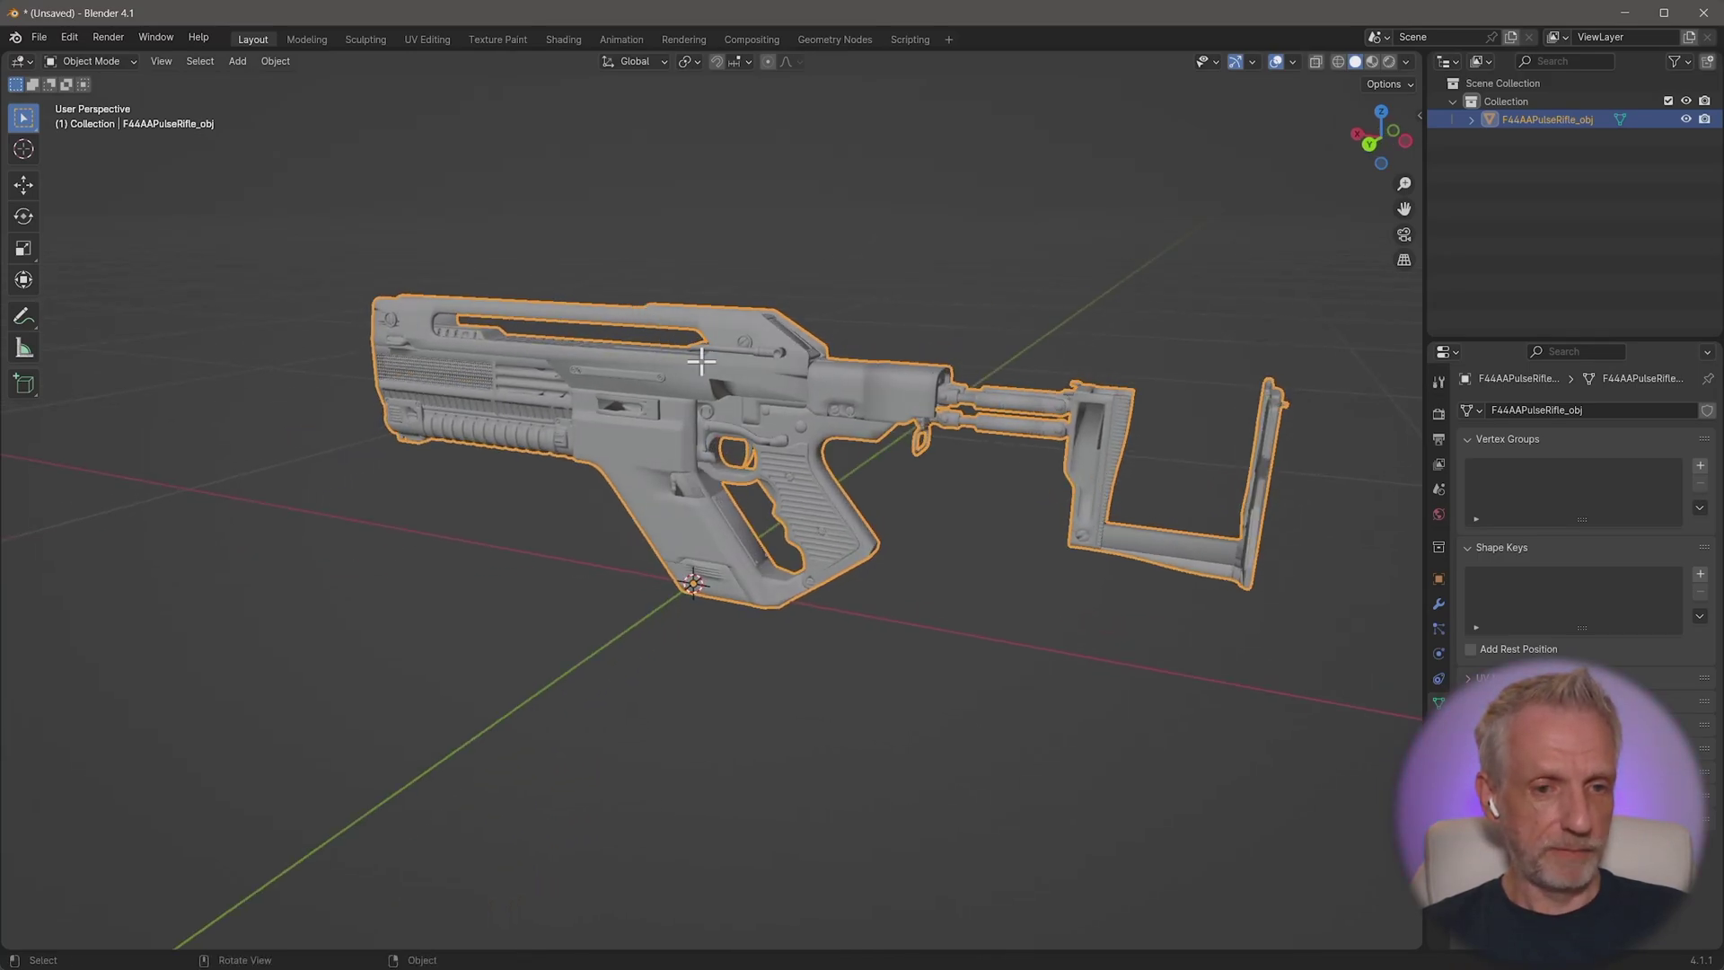
# Step: In edit mode, clear the selection and select the linked faces of the stock's left flap together with its two inset panels
pyautogui.press('Tab')
pyautogui.scroll(3, 446, 262)
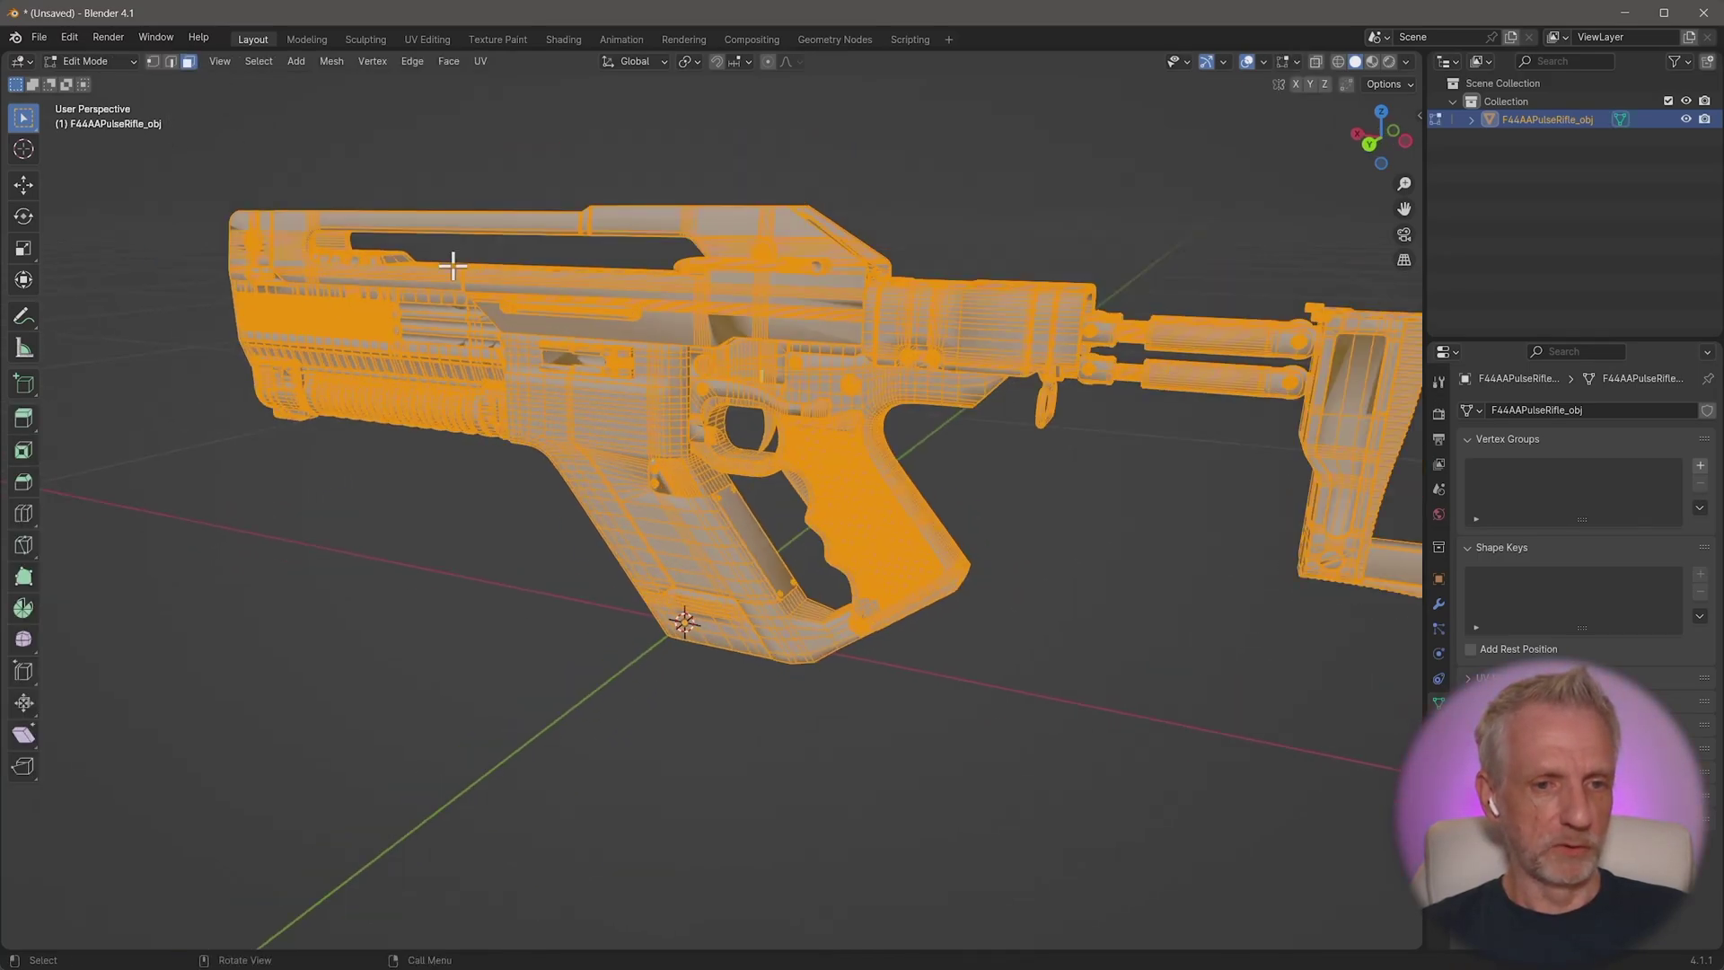
pyautogui.scroll(-1, 446, 261)
pyautogui.hotkey('alt', 'a')
pyautogui.moveTo(654, 403); pyautogui.dragTo(848, 393, button='middle')
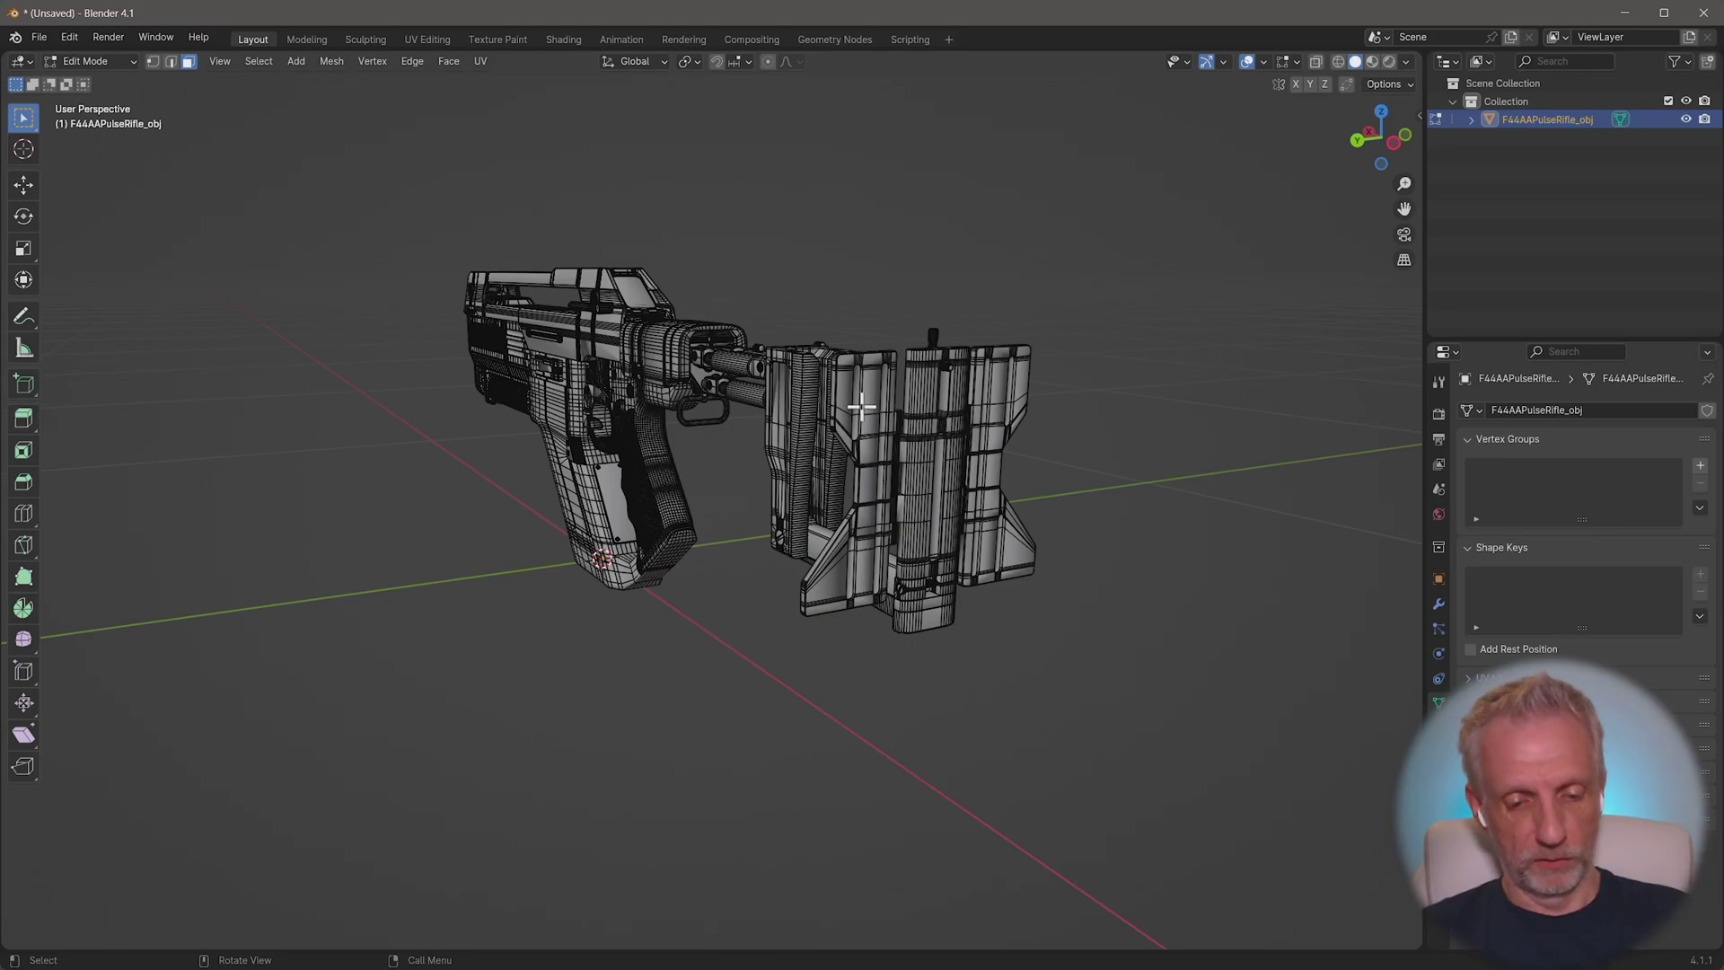
pyautogui.press('l')
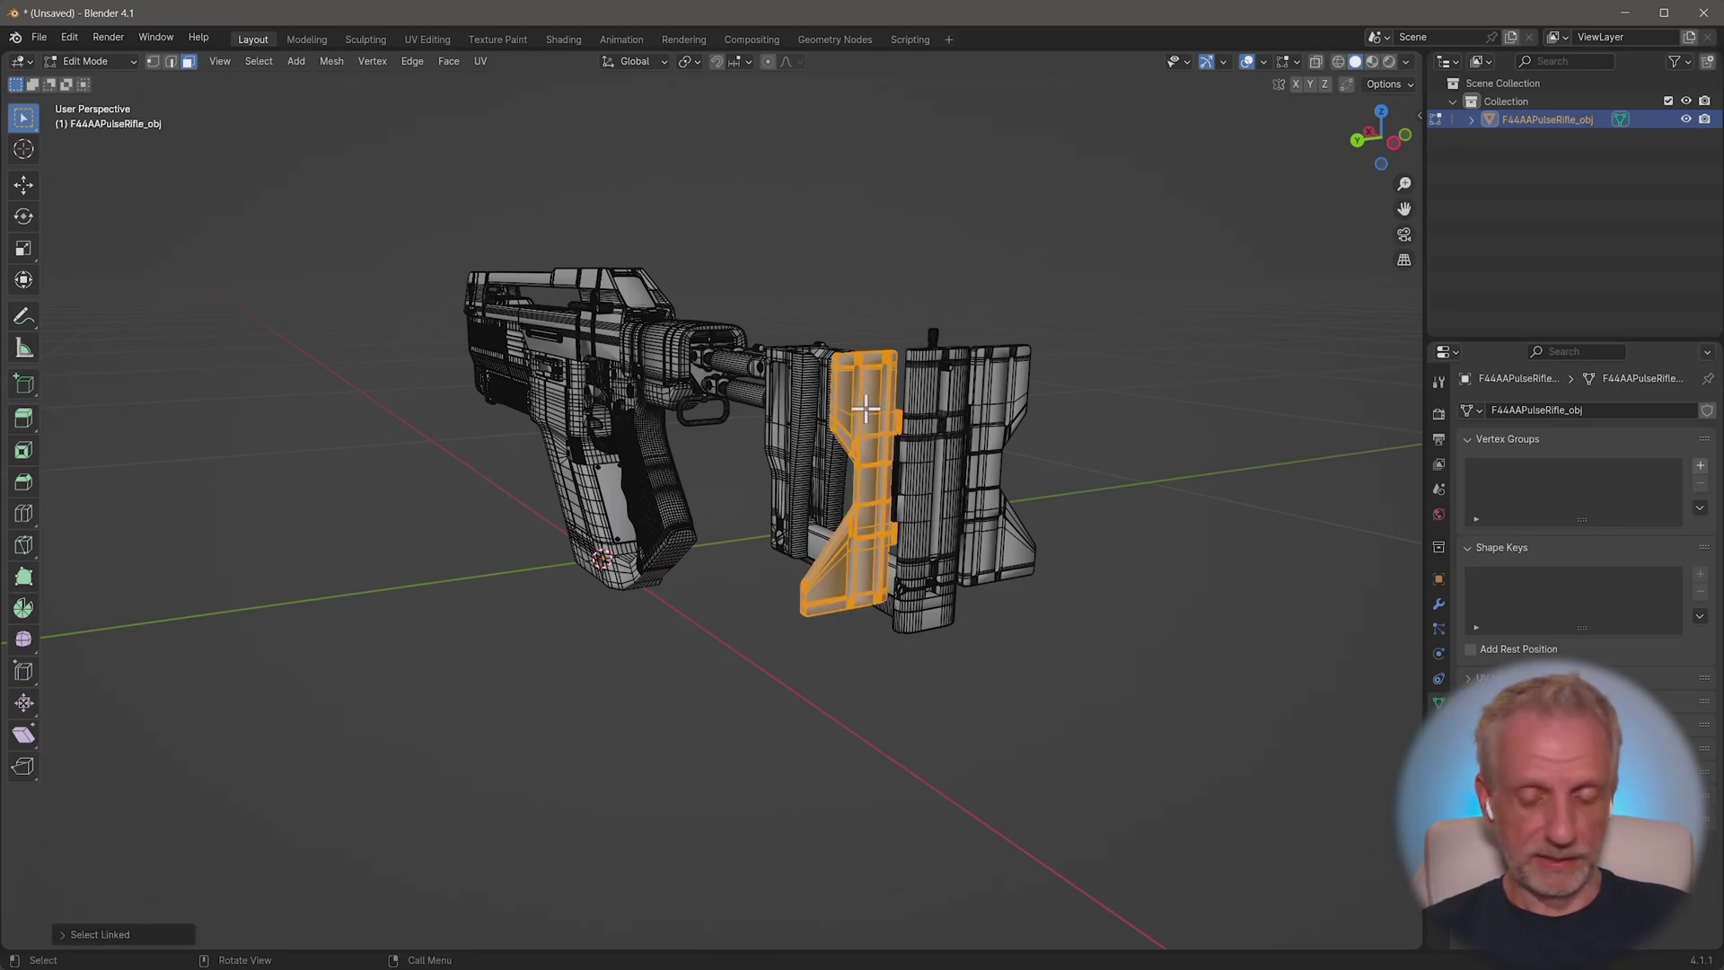
pyautogui.press('KP_Decimal')
pyautogui.moveTo(700, 420); pyautogui.dragTo(965, 429, button='middle')
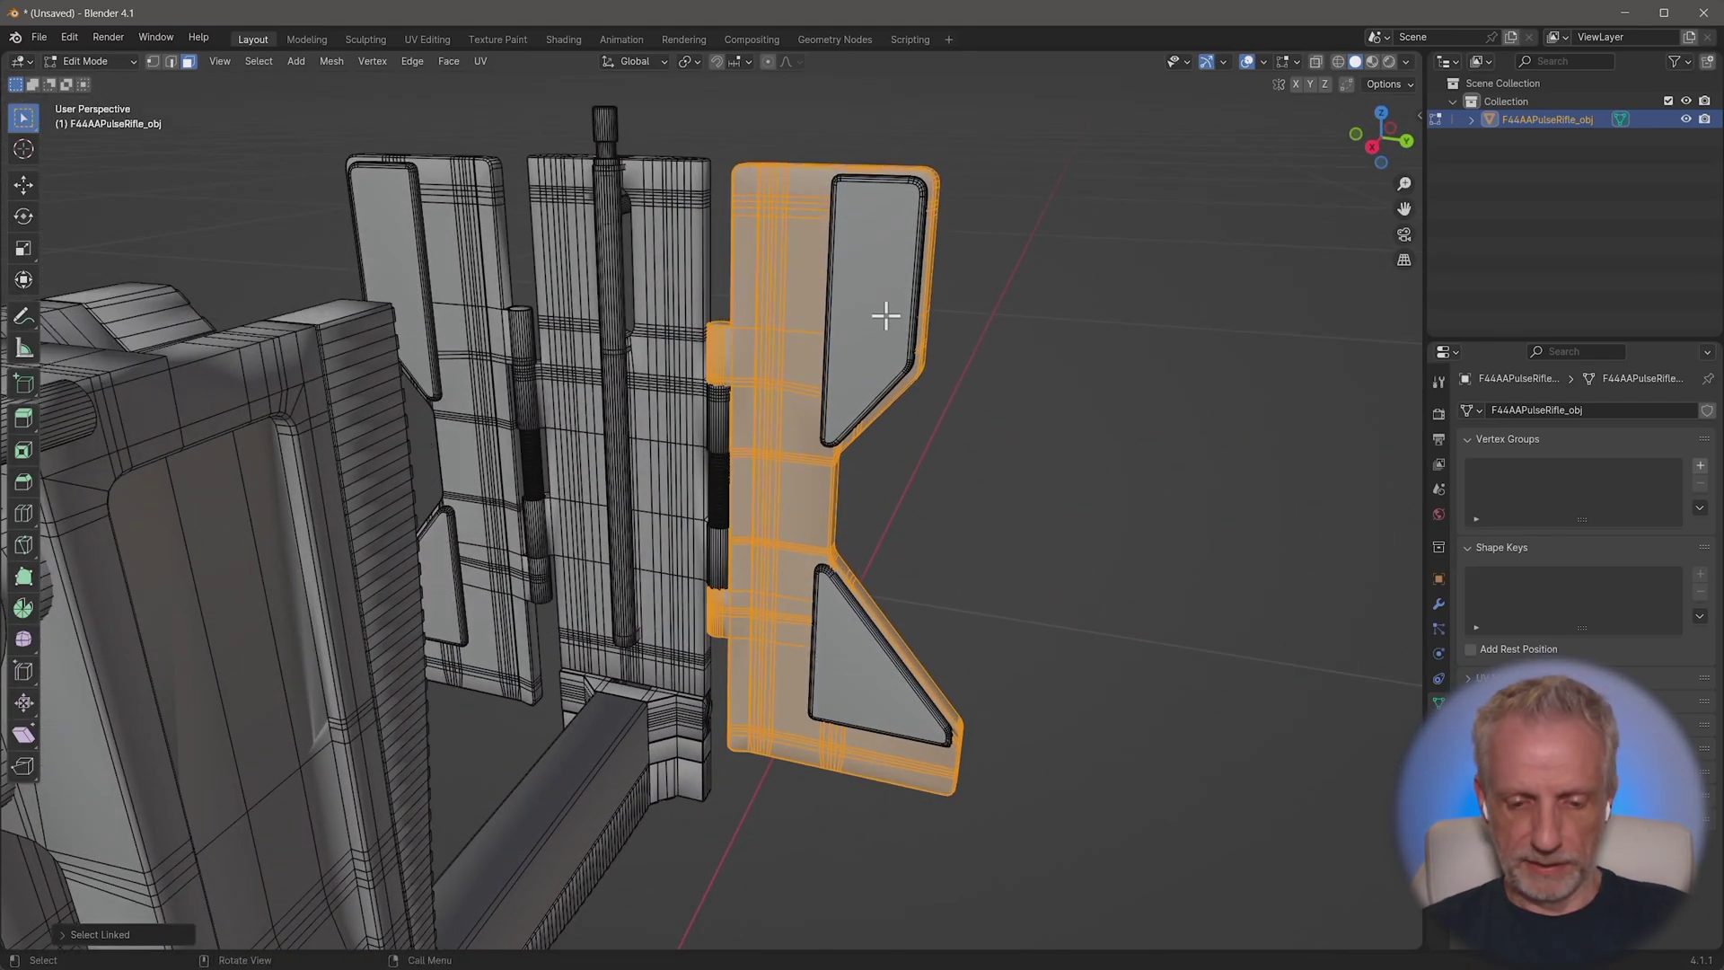
pyautogui.press('l')
pyautogui.press('l')
pyautogui.moveTo(896, 566); pyautogui.dragTo(838, 486, button='middle')
# Step: Enlarge the vertex groups list, create a vertex group named Left Flap and assign the selected flap to it
pyautogui.moveTo(1582, 519); pyautogui.dragTo(1580, 704)
pyautogui.moveTo(1575, 338); pyautogui.dragTo(1576, 242)
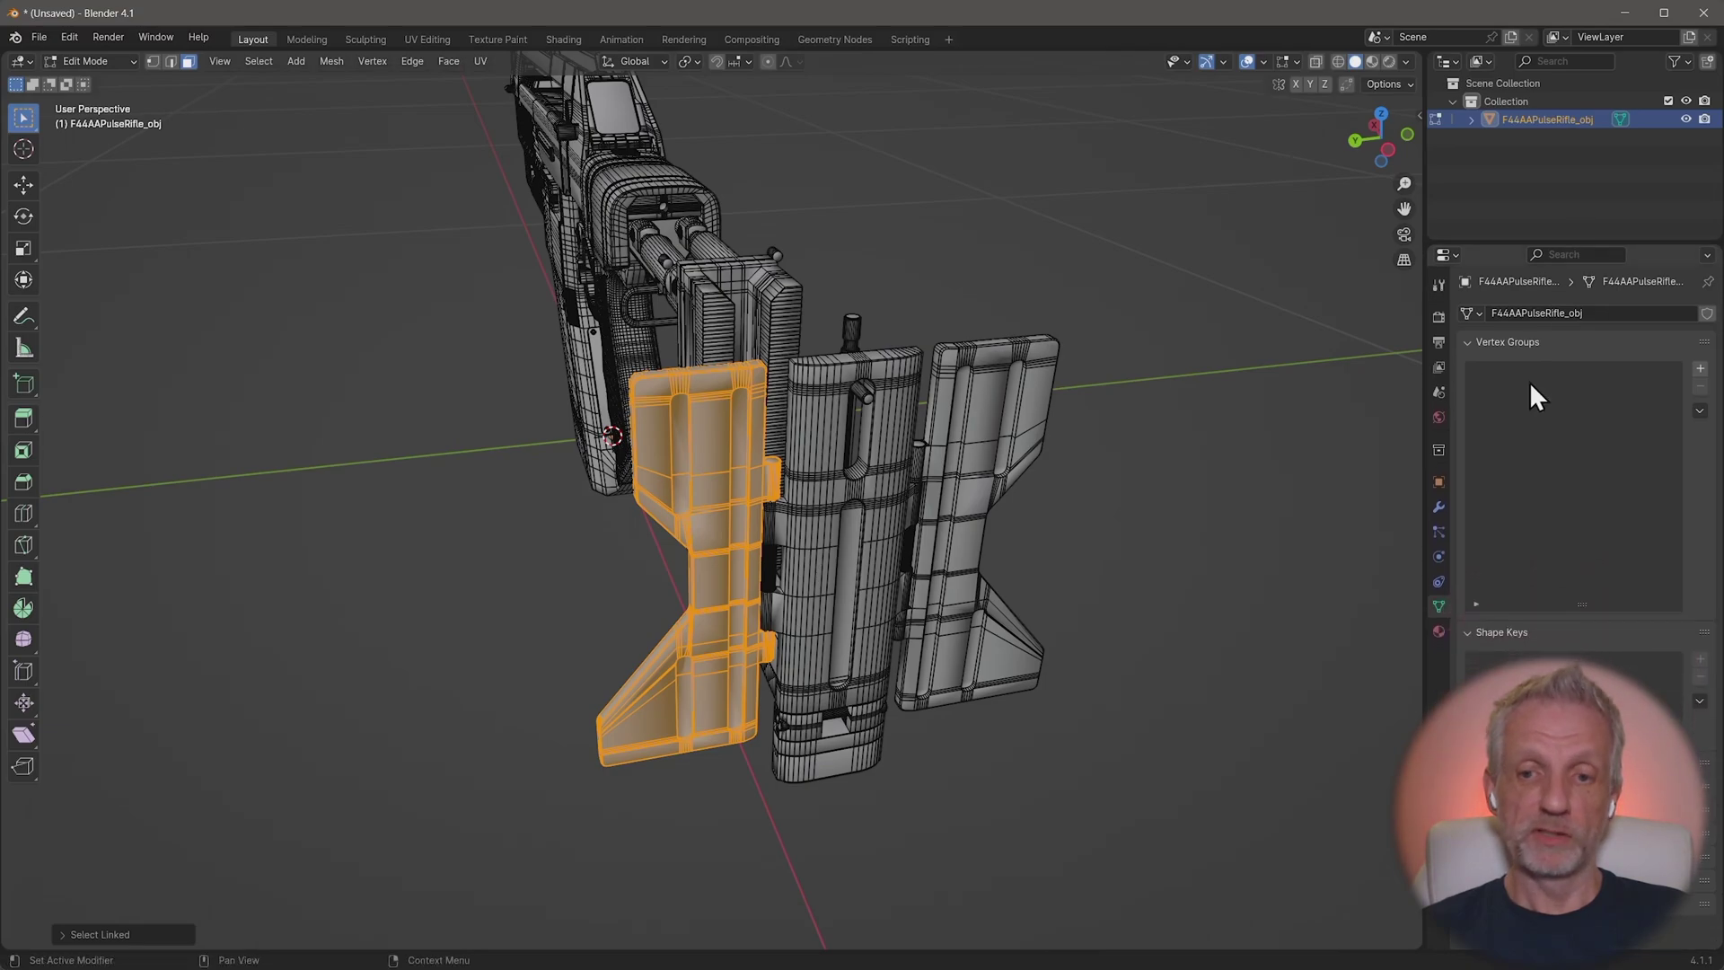
pyautogui.click(1700, 369)
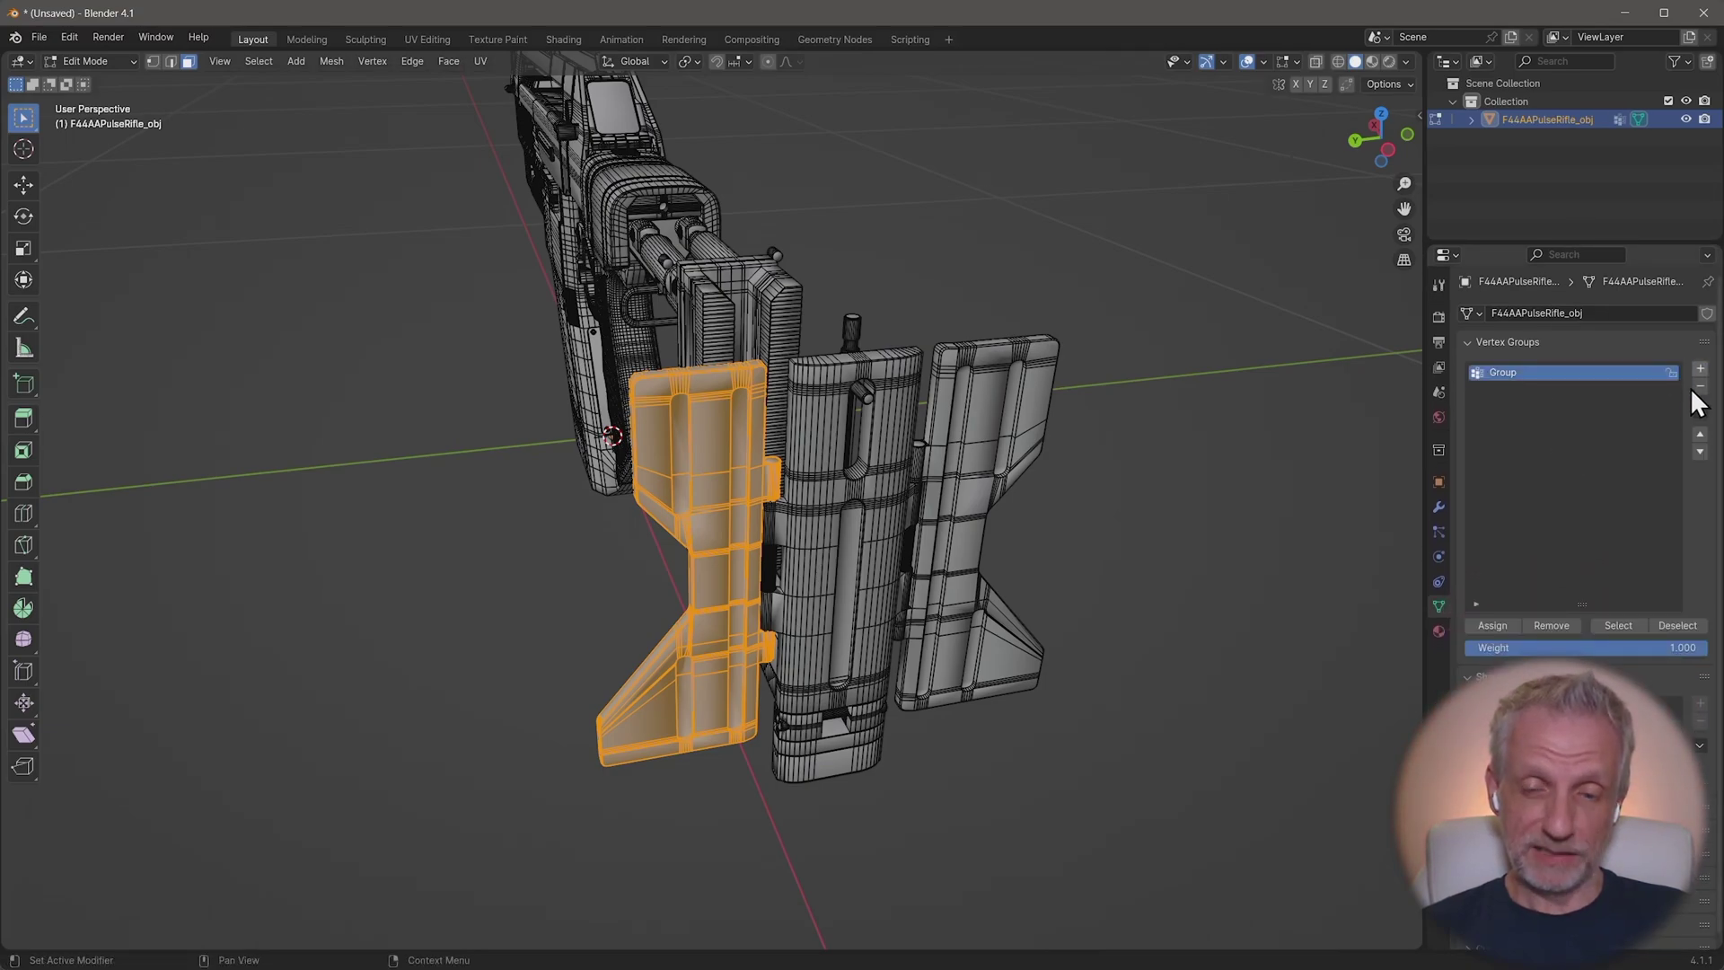
pyautogui.doubleClick(1539, 374)
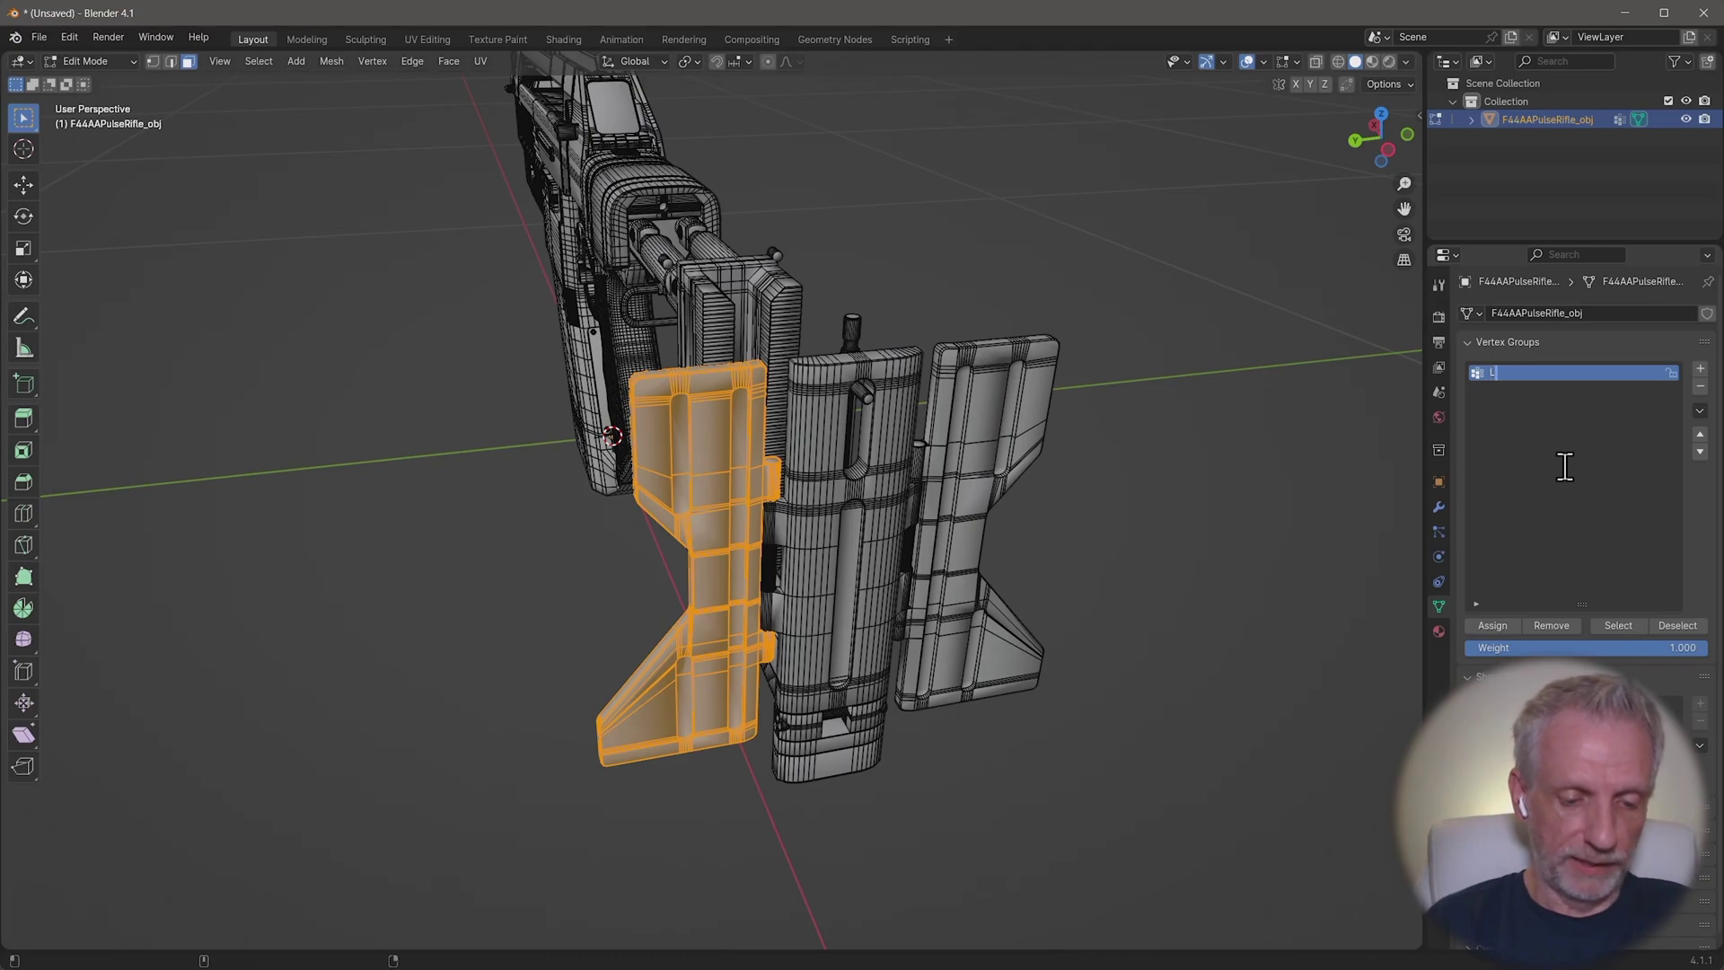
pyautogui.write('Left Flap')
pyautogui.press('Return')
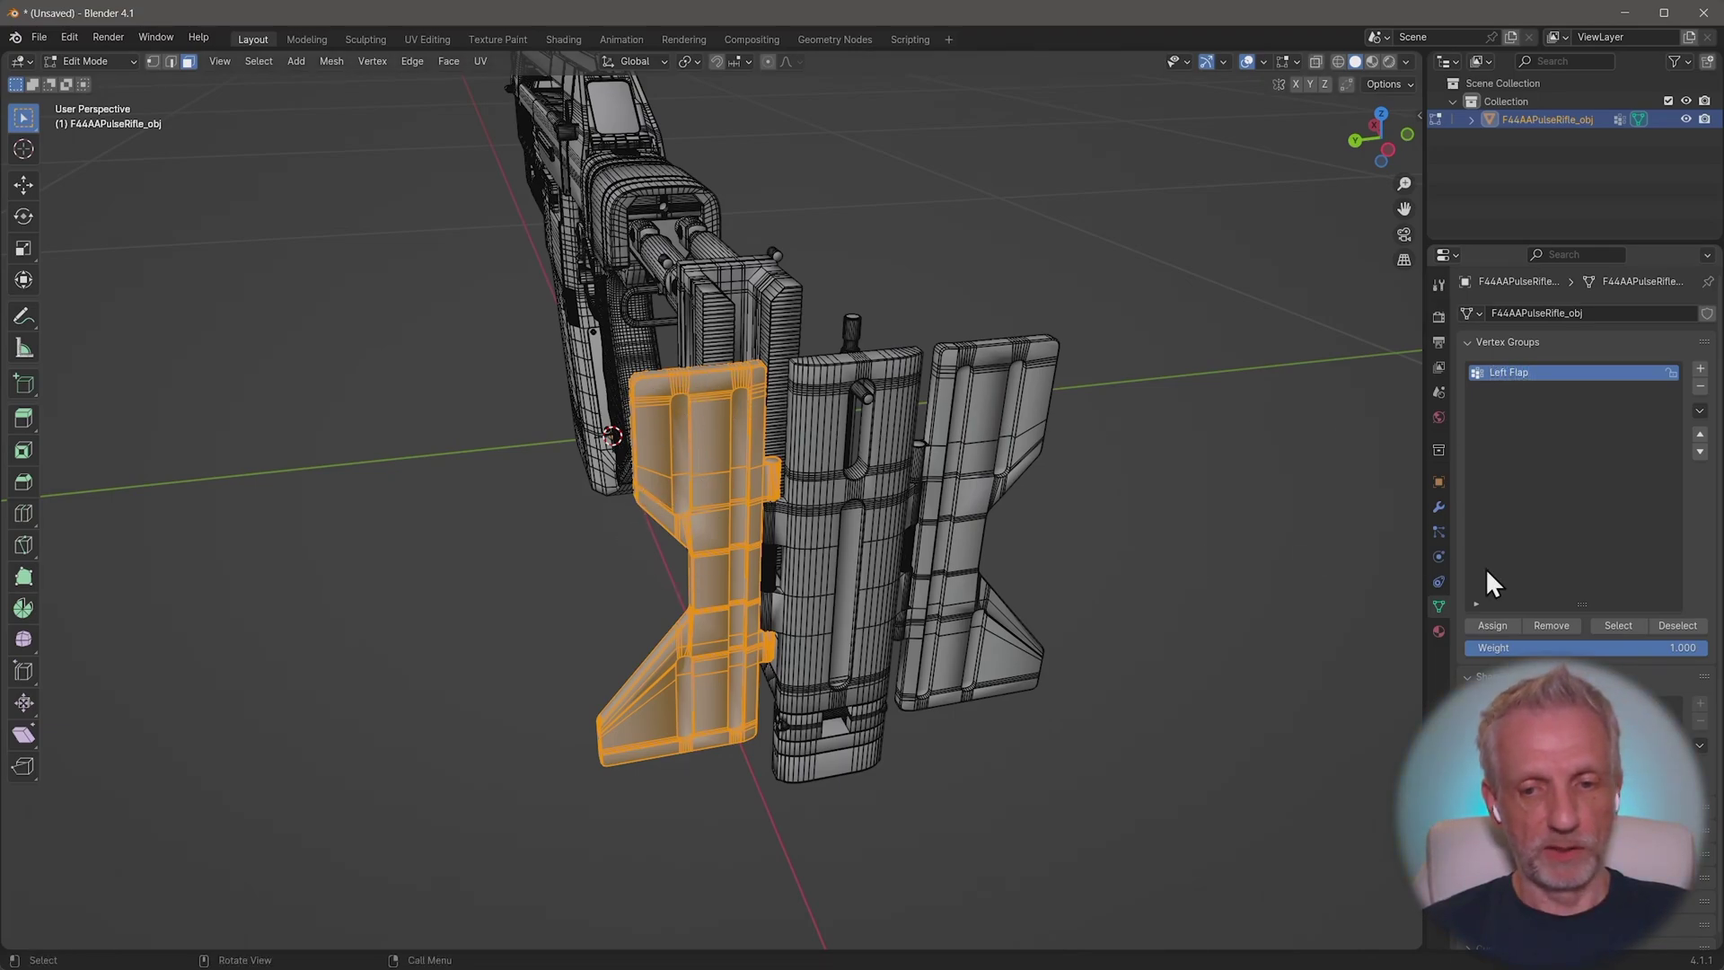
pyautogui.click(1493, 626)
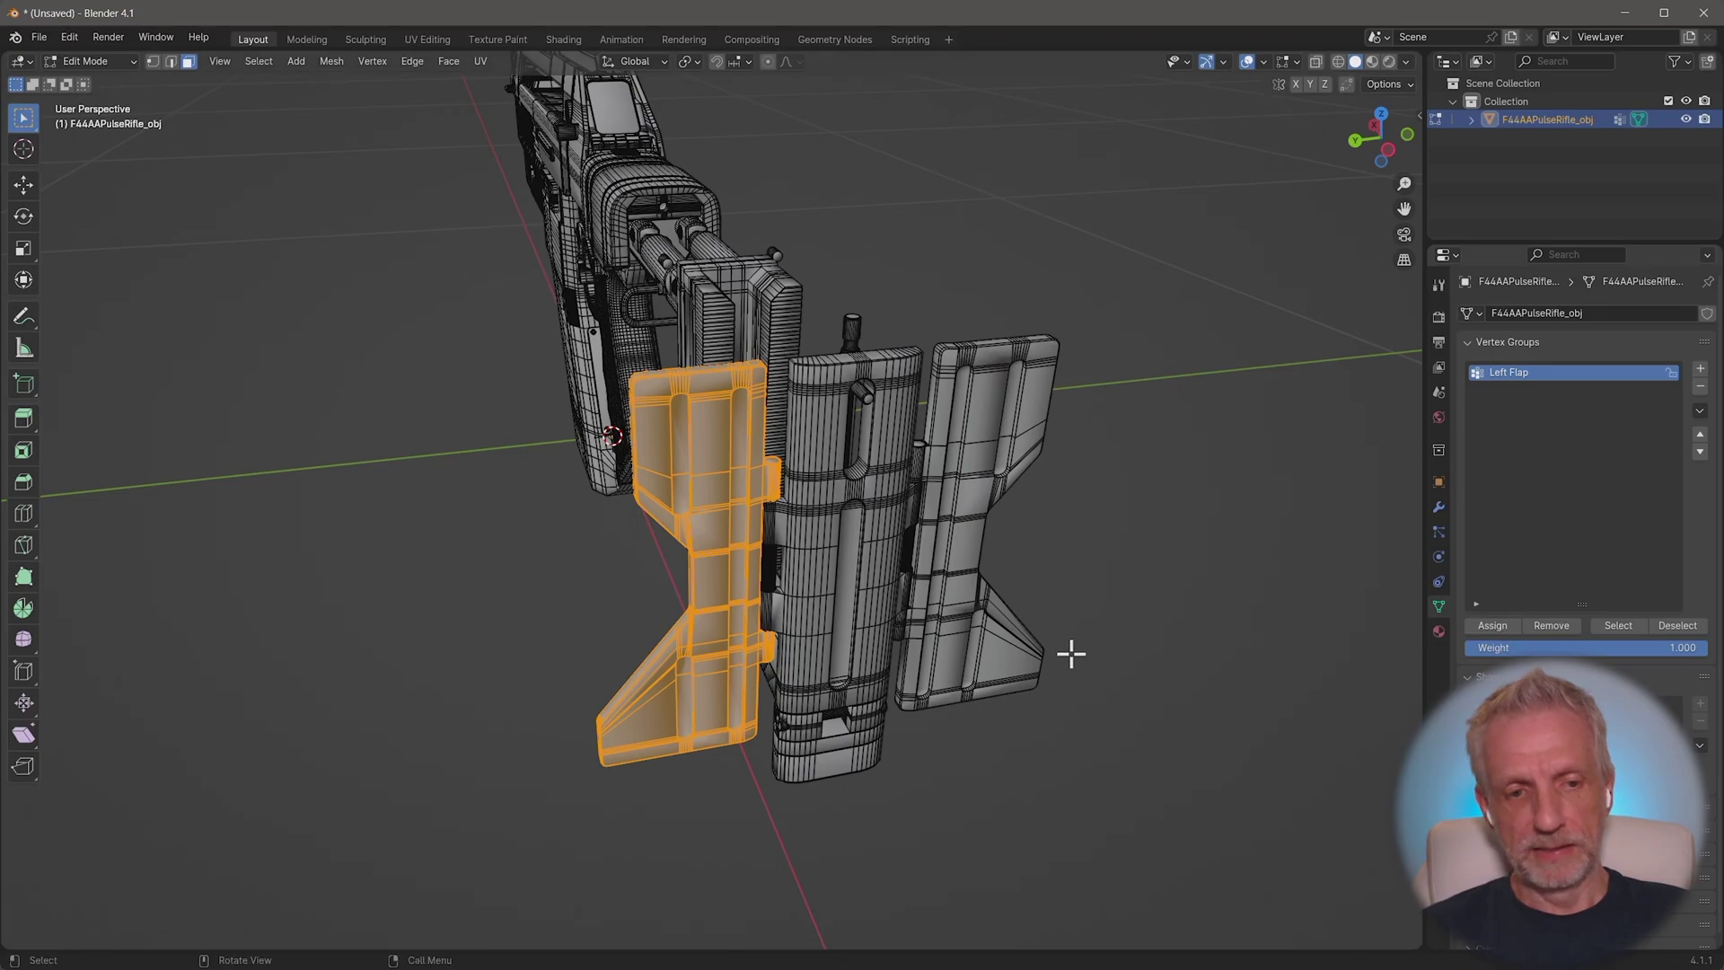
# Step: Check the Left Flap vertex group by clearing the selection and selecting the group's faces
pyautogui.moveTo(1070, 647); pyautogui.dragTo(1070, 628, button='middle')
pyautogui.hotkey('alt', 'a')
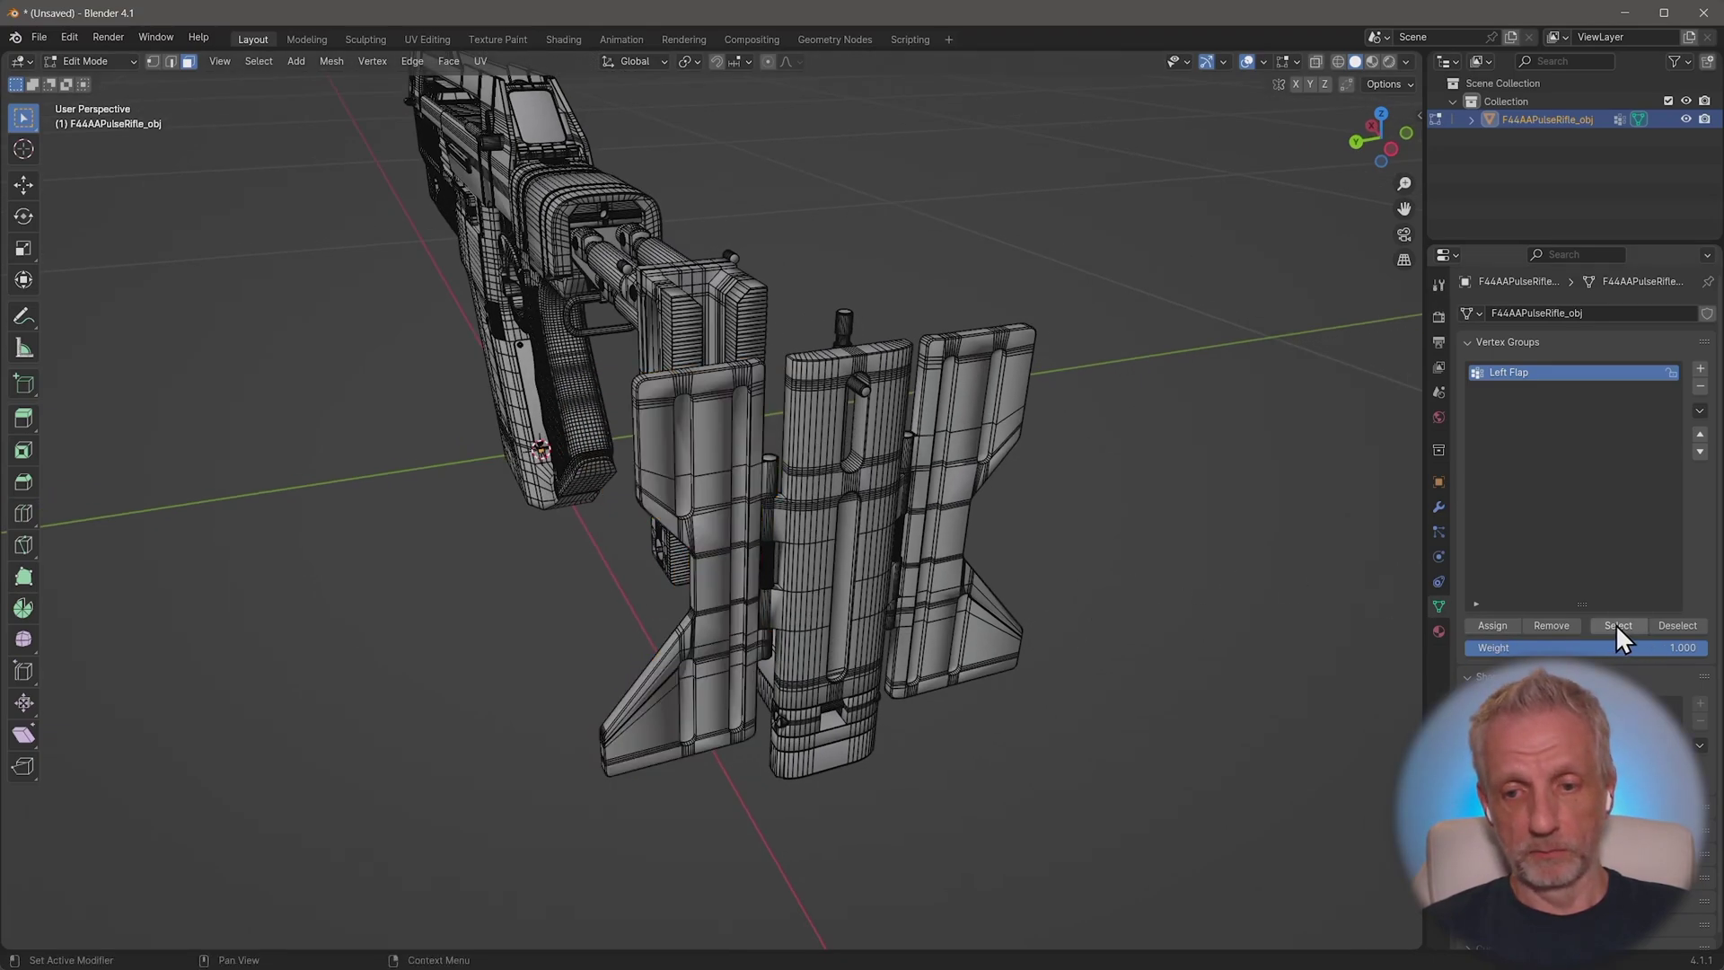
pyautogui.click(1614, 623)
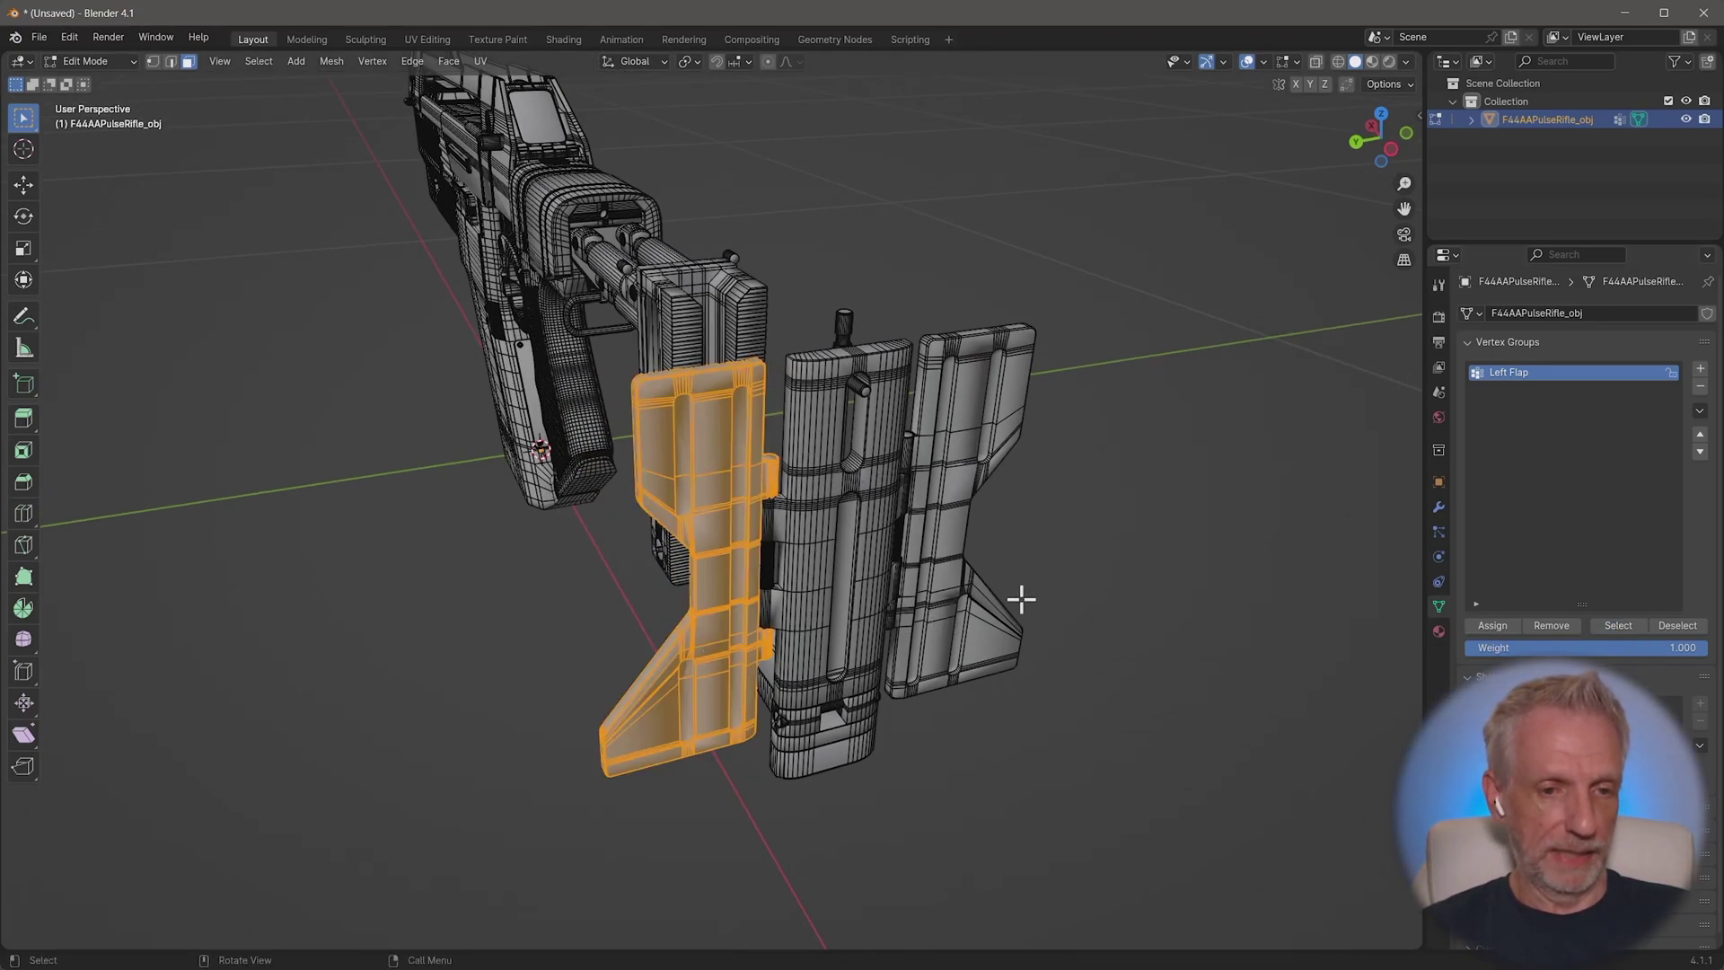
# Step: Clear the selection and select the stock's right flap with its two inset panels by linked faces
pyautogui.hotkey('alt', 'a')
pyautogui.moveTo(1054, 563); pyautogui.dragTo(1010, 559, button='middle')
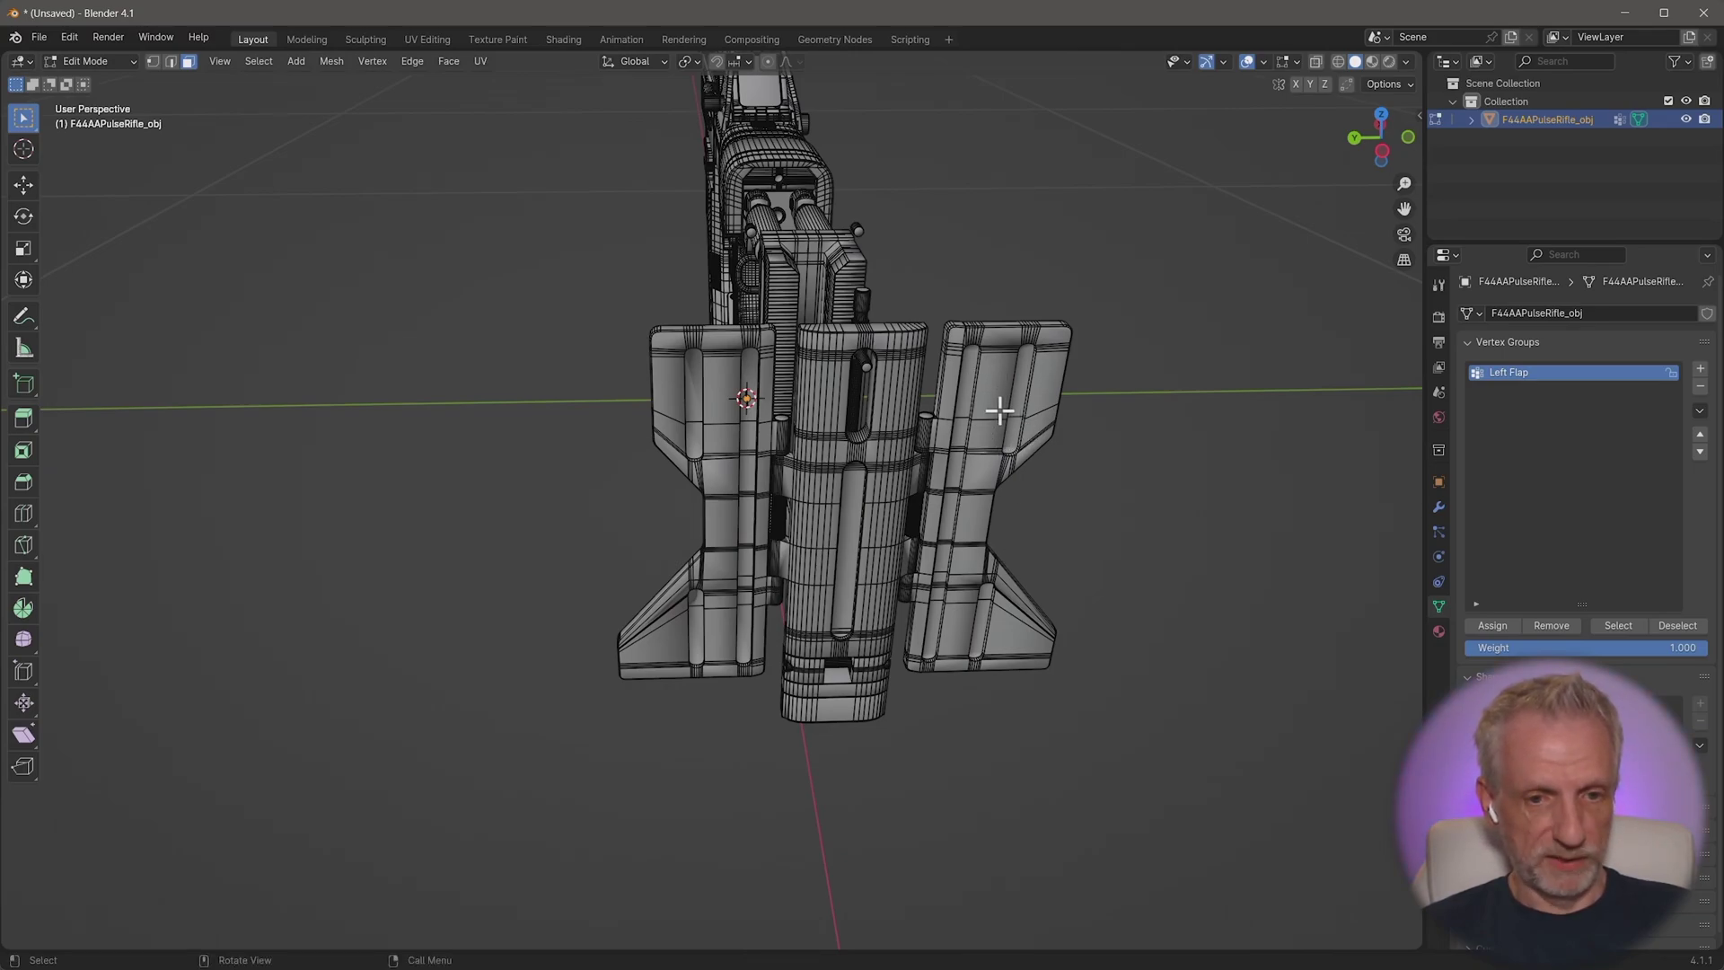
pyautogui.press('l')
pyautogui.moveTo(997, 404); pyautogui.dragTo(647, 389, button='middle')
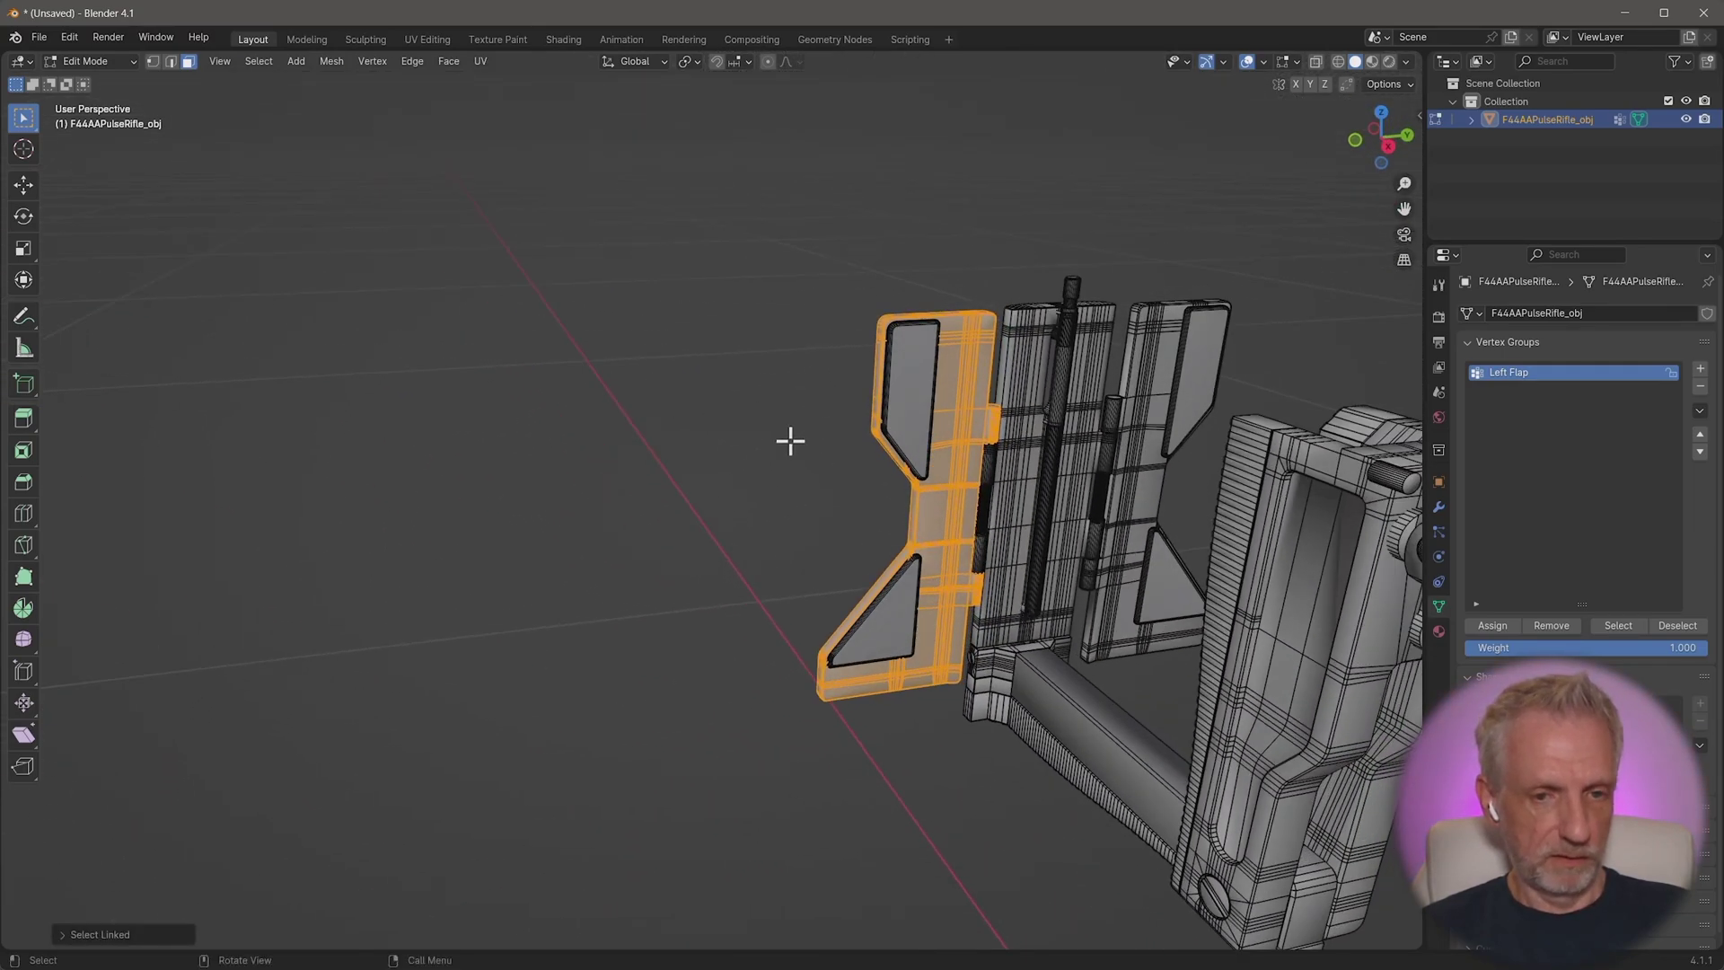
pyautogui.press('l')
pyautogui.press('l')
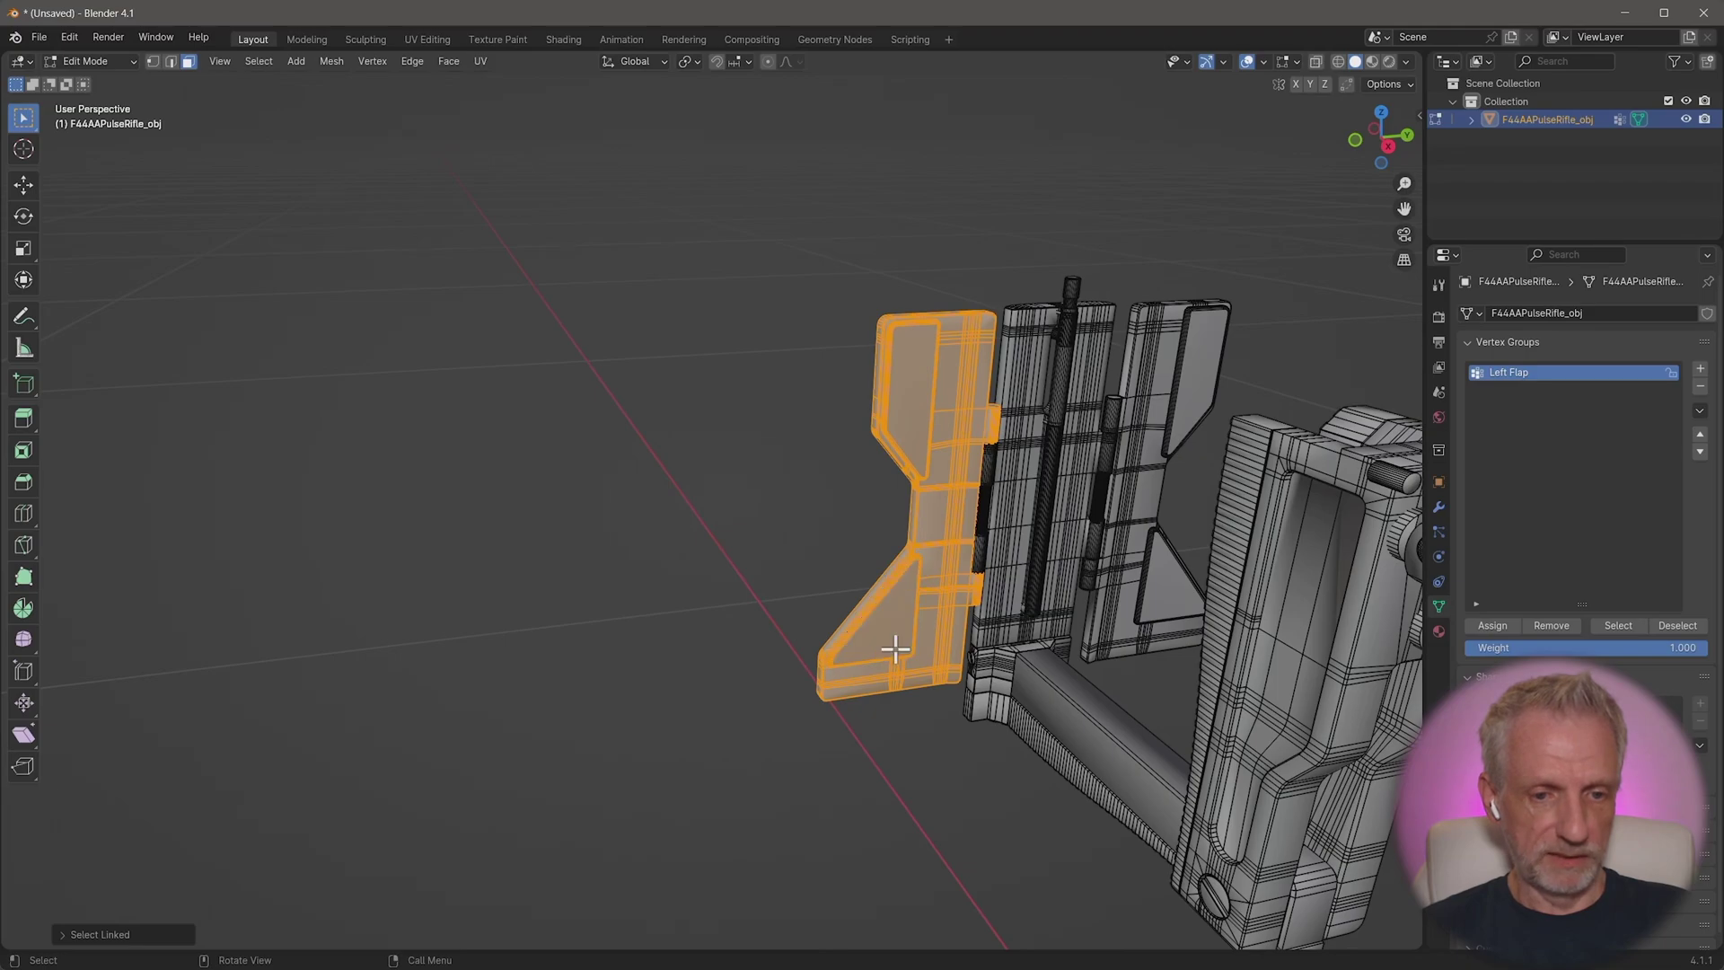
pyautogui.moveTo(893, 647); pyautogui.dragTo(1239, 530, button='middle')
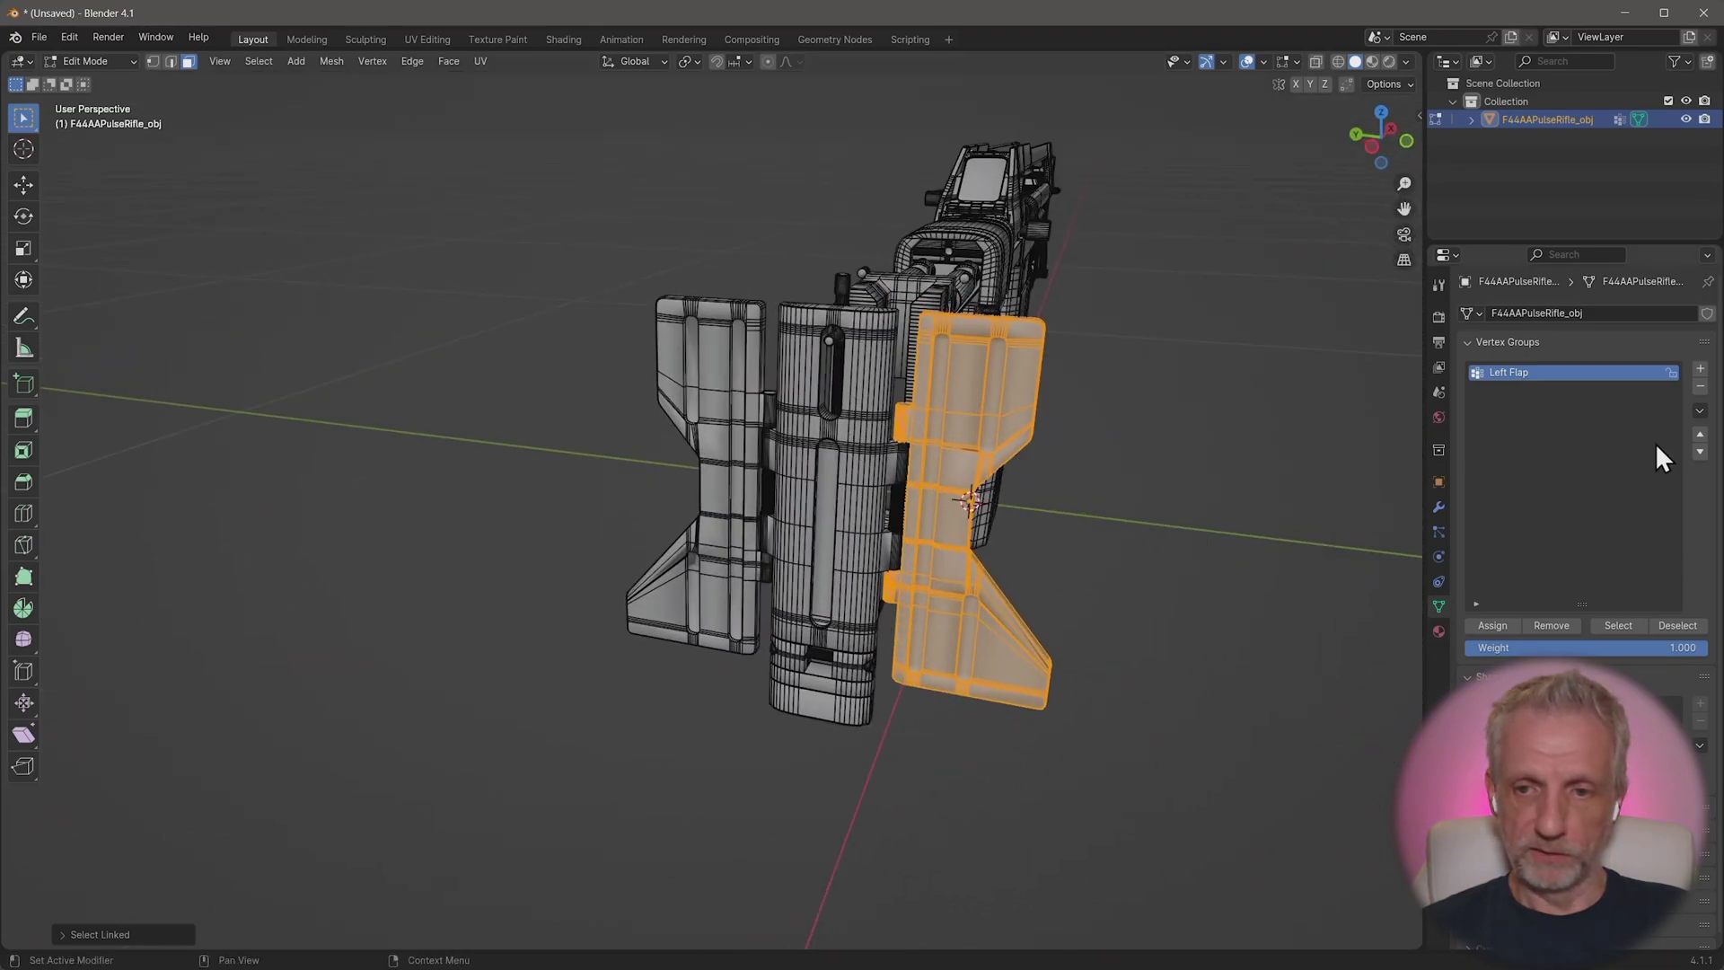
# Step: Add a second vertex group and name it Right Flap
pyautogui.click(1700, 368)
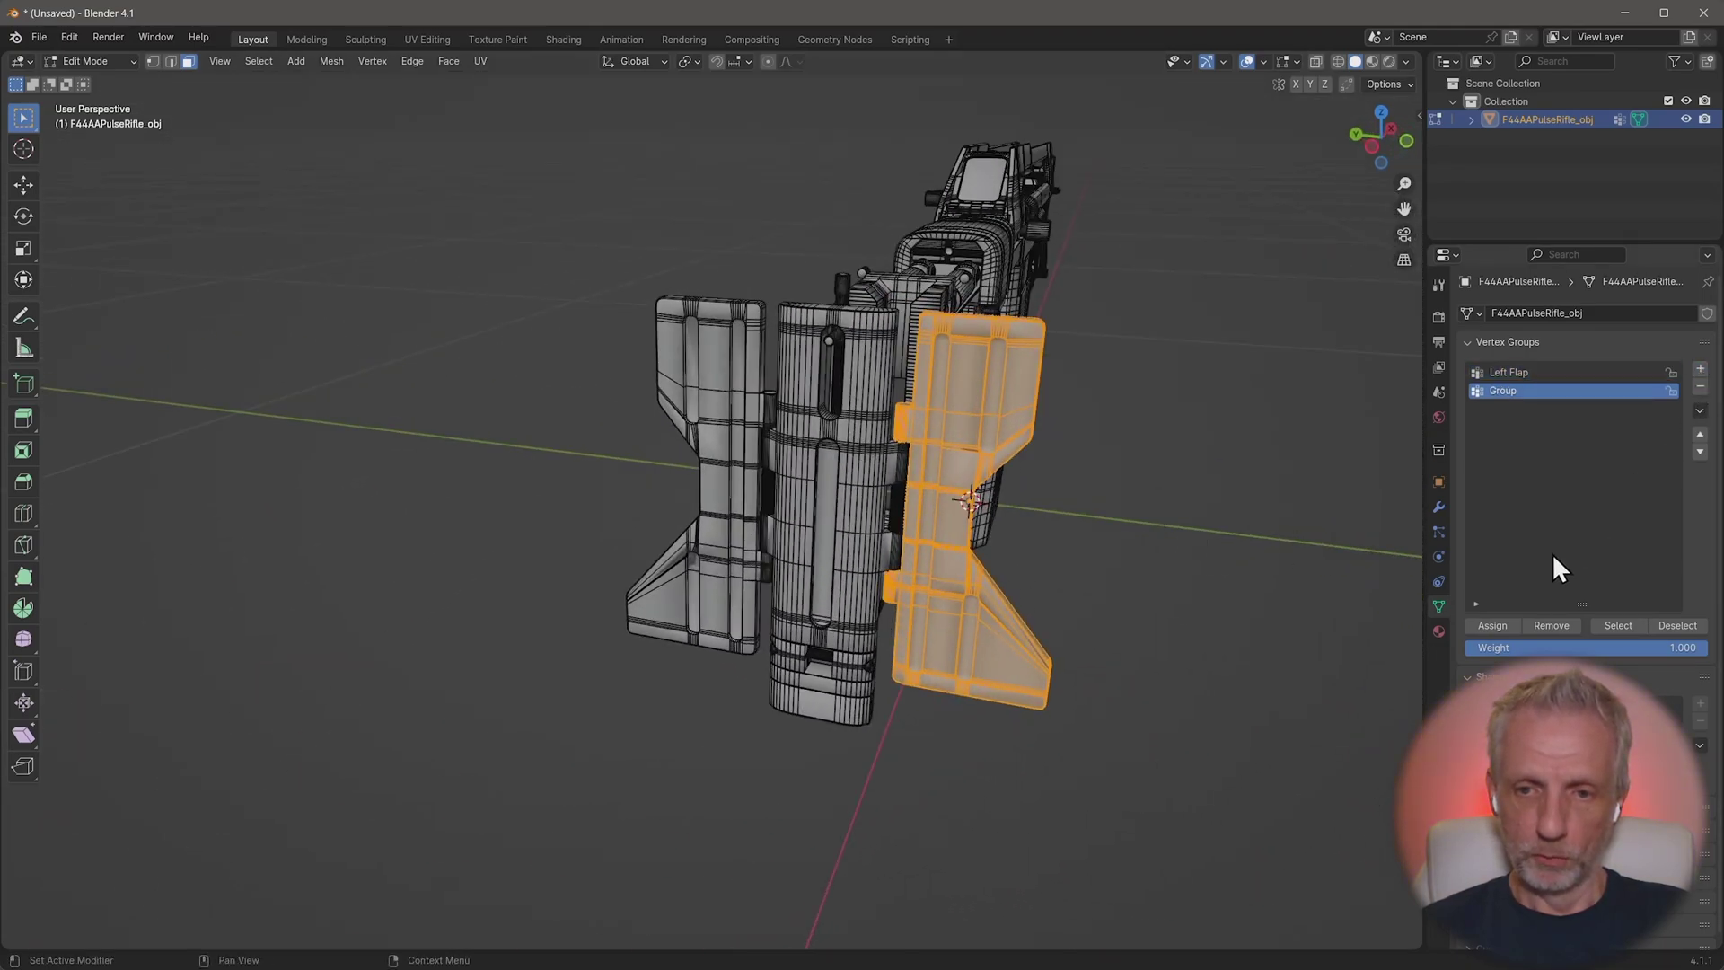
pyautogui.doubleClick(1522, 391)
pyautogui.write('Right Flap')
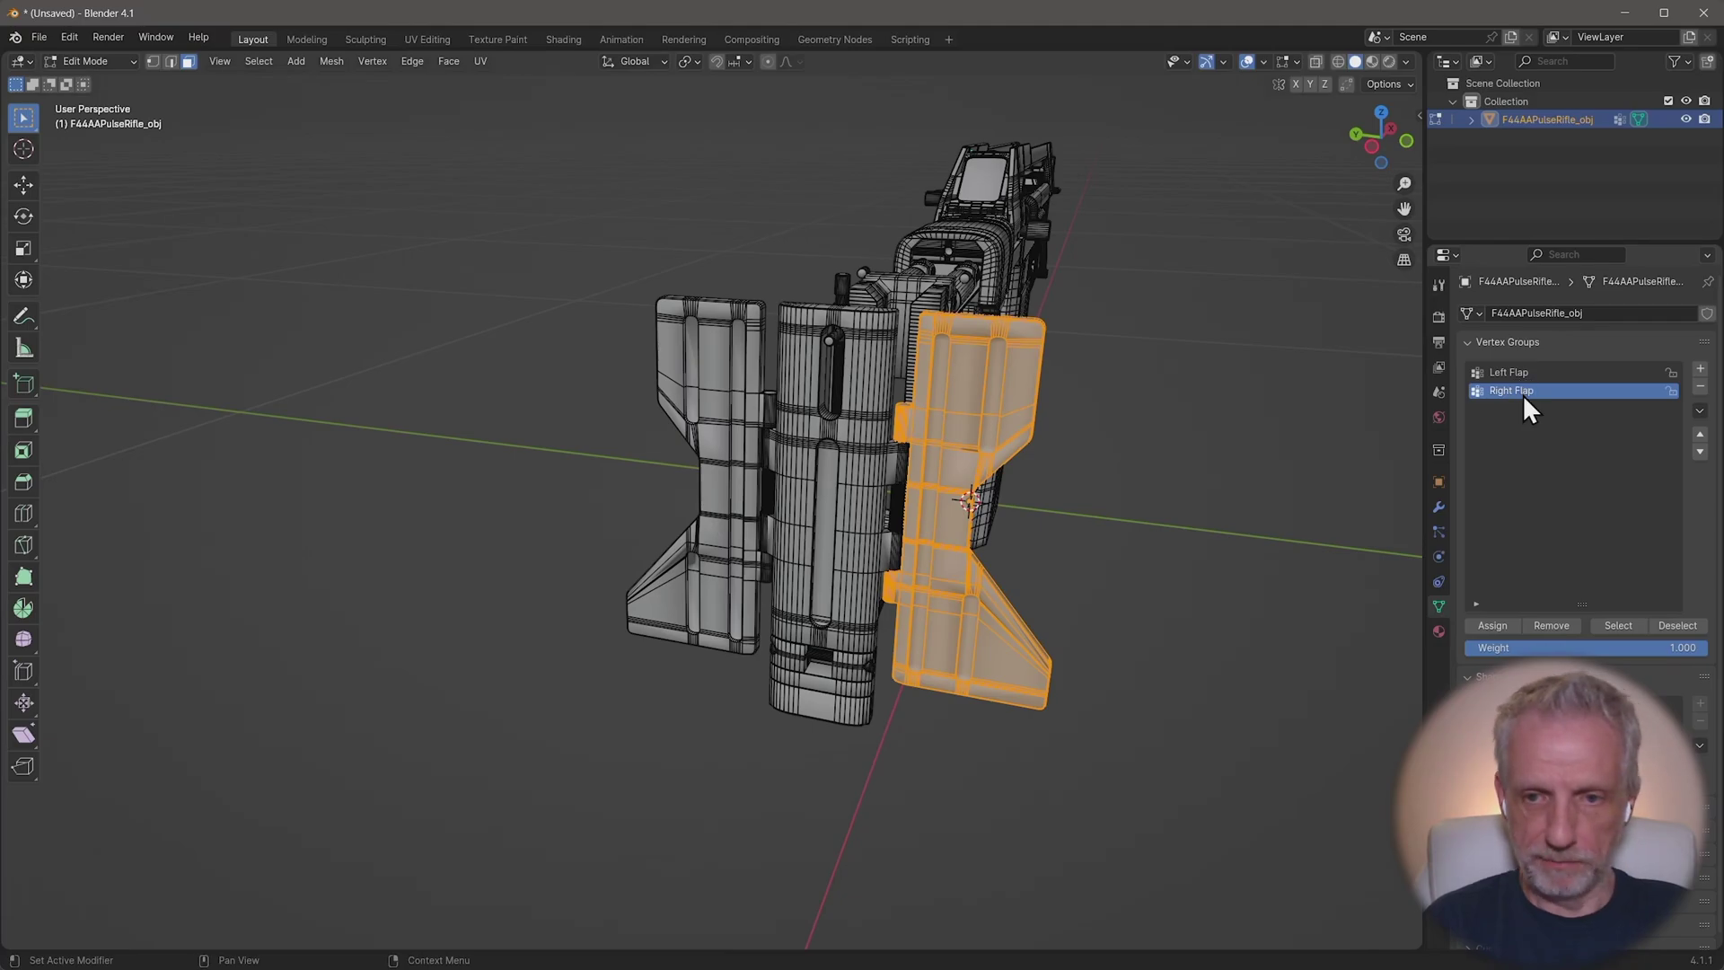
# Step: In the back orthographic view with X-ray on, box-select the butt plate, both flaps and the stock's lower arm, with X-ray turned off again
pyautogui.moveTo(1119, 511); pyautogui.dragTo(1133, 453, button='middle')
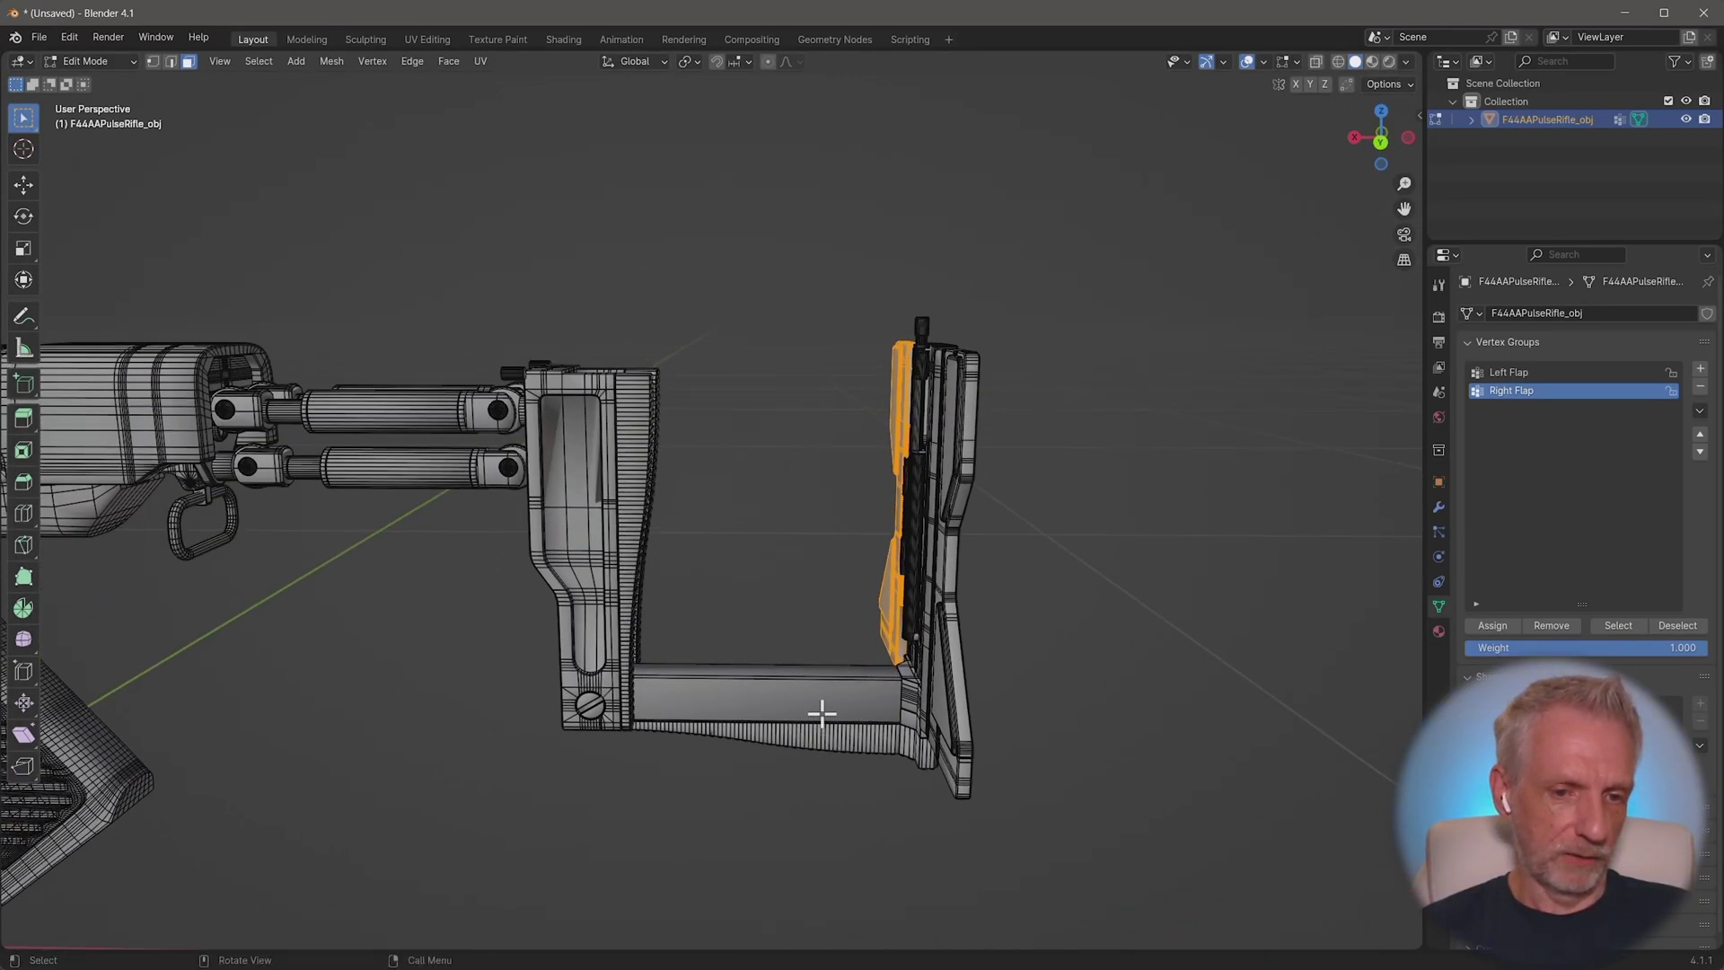
pyautogui.moveTo(848, 669); pyautogui.dragTo(701, 655, button='middle')
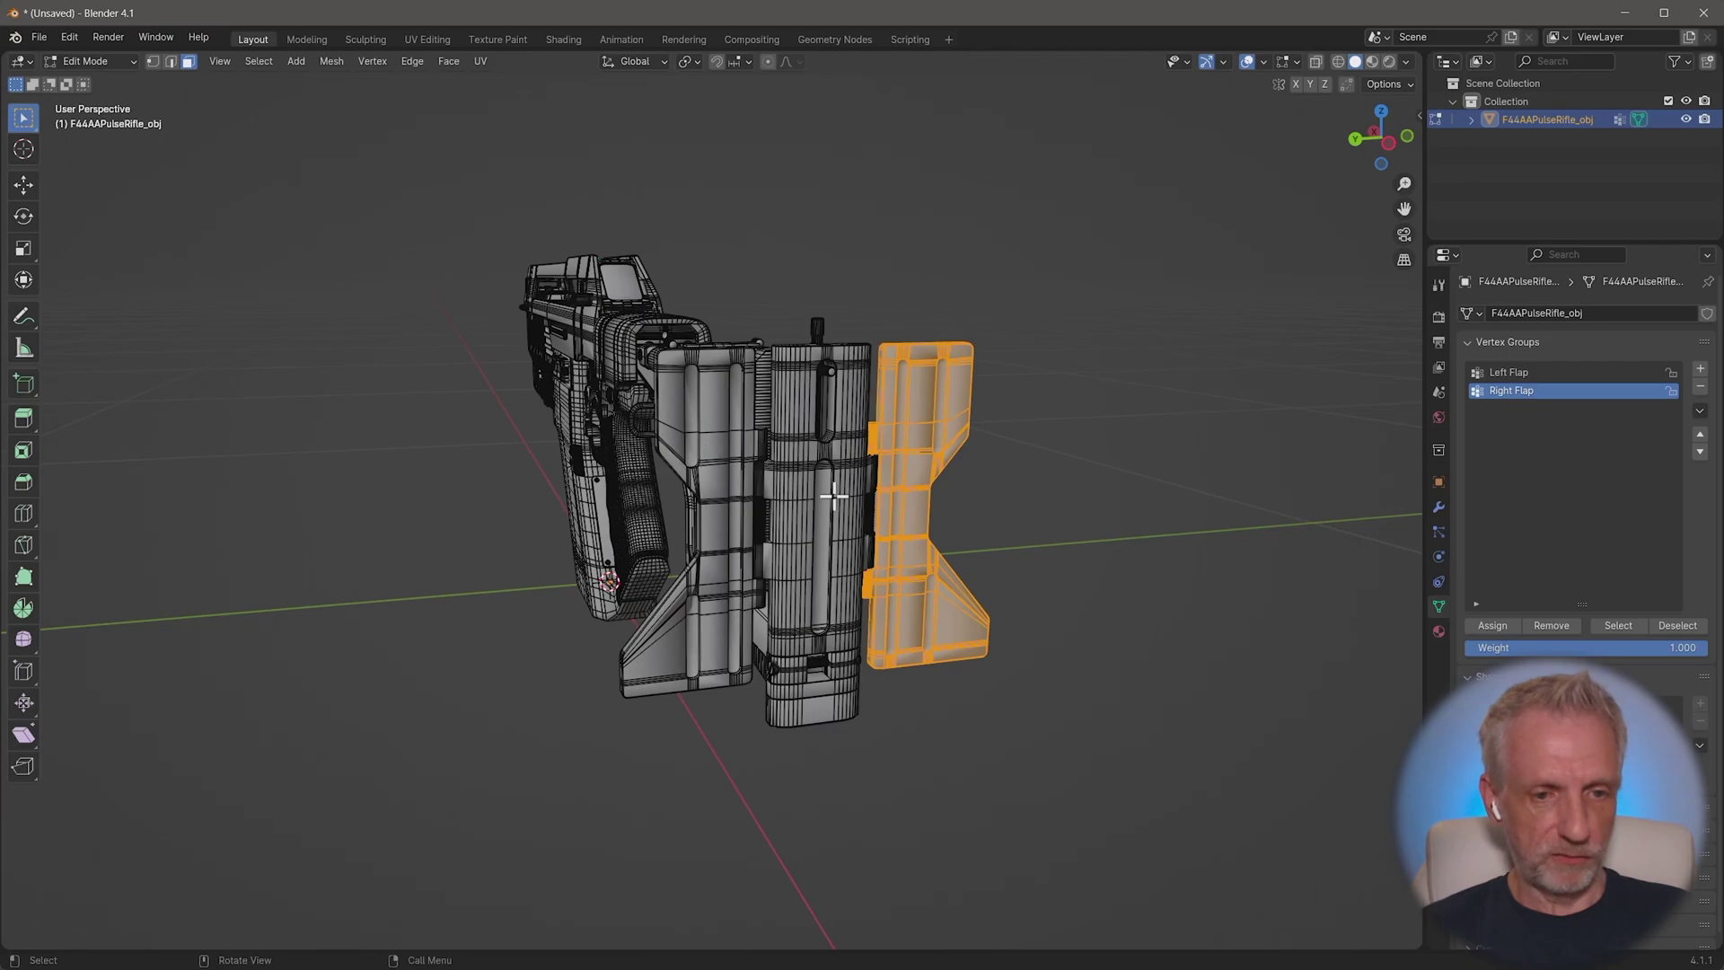
pyautogui.moveTo(799, 581); pyautogui.dragTo(922, 604, button='middle')
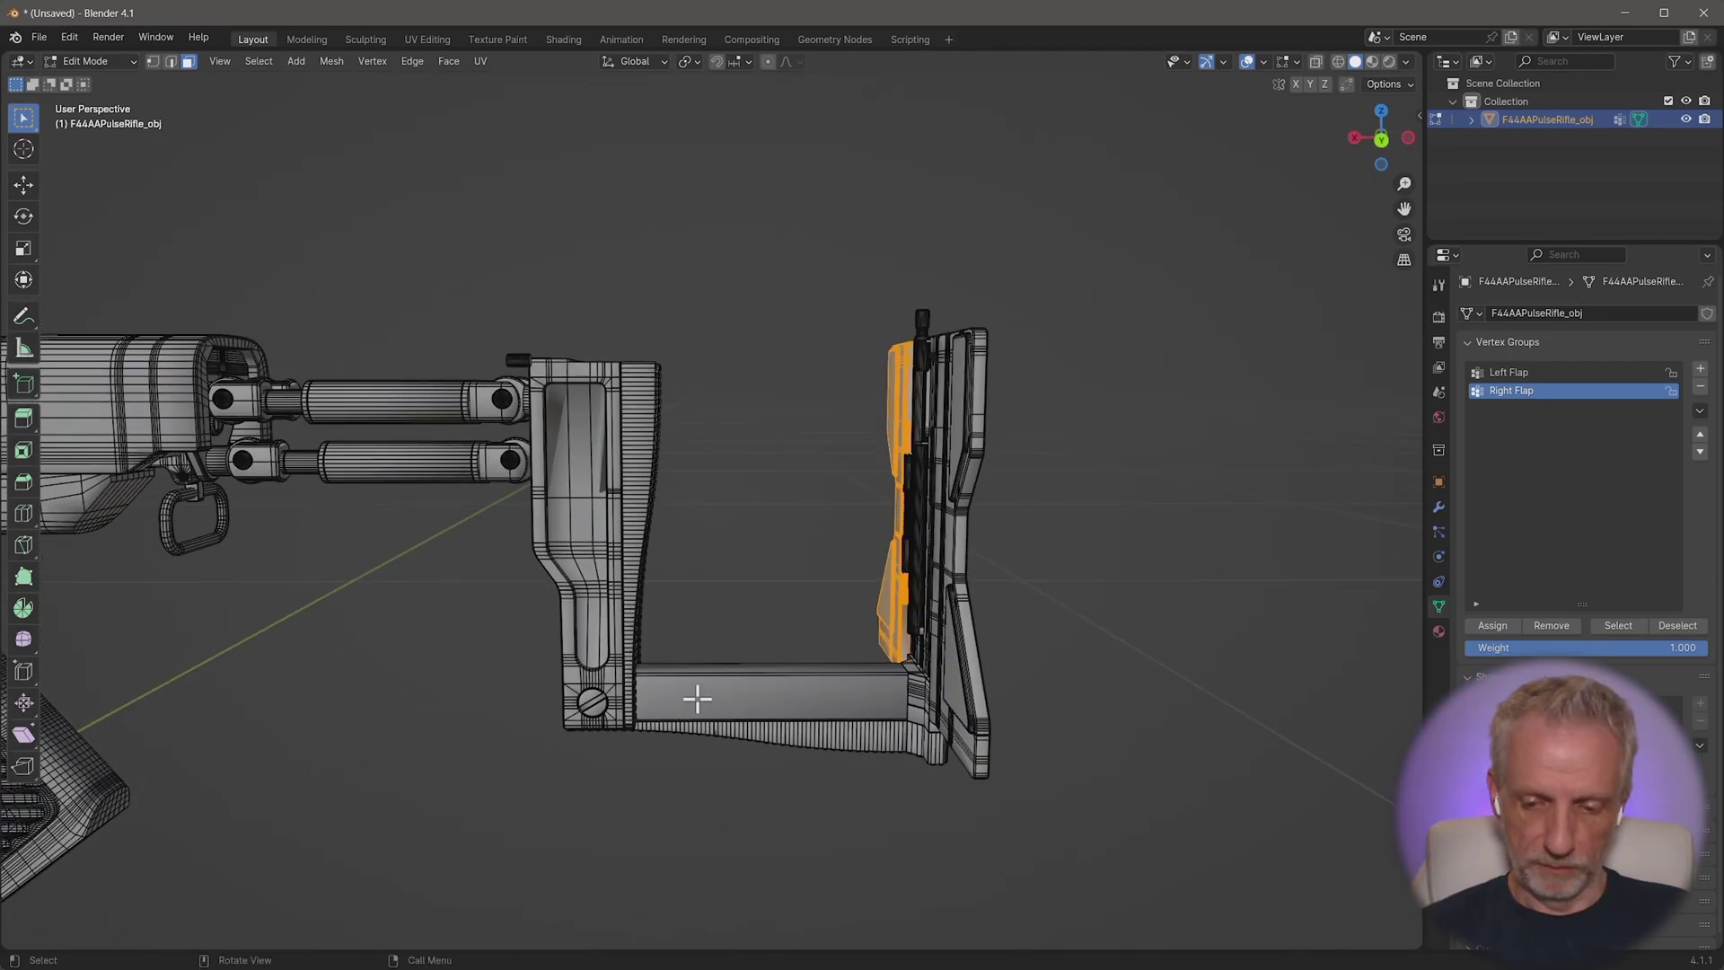
pyautogui.press('KP_1')
pyautogui.press('ctrl+KP_1')
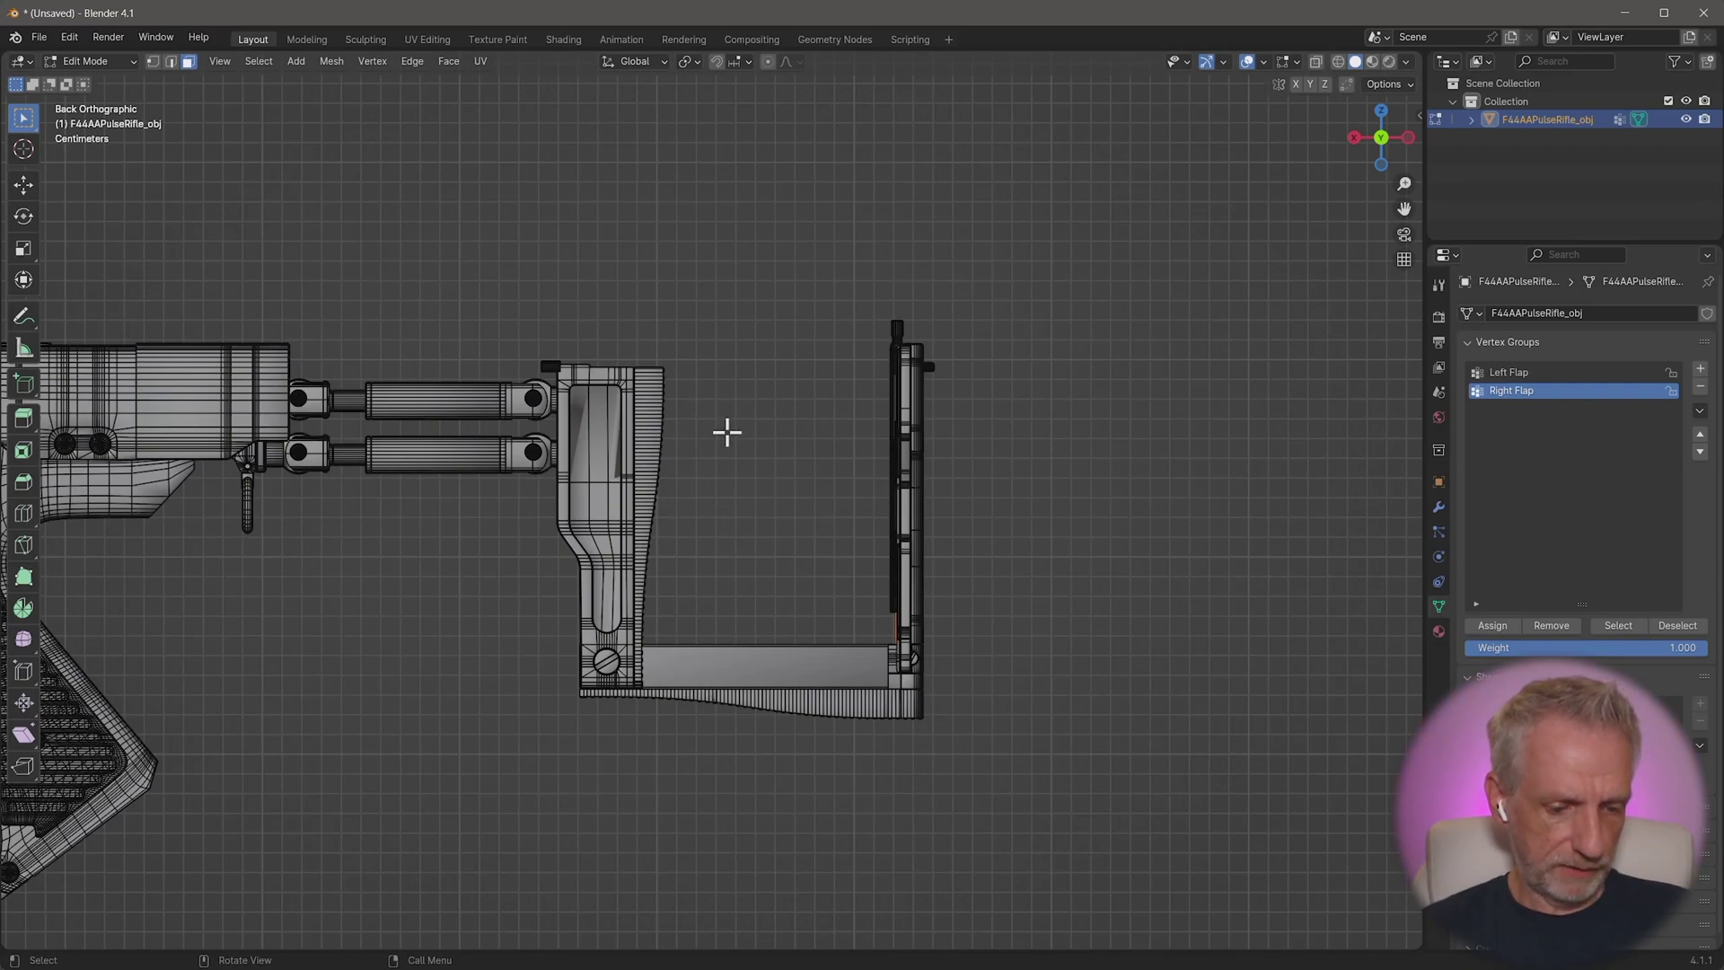
pyautogui.hotkey('alt', 'z')
pyautogui.moveTo(668, 279); pyautogui.dragTo(1049, 780)
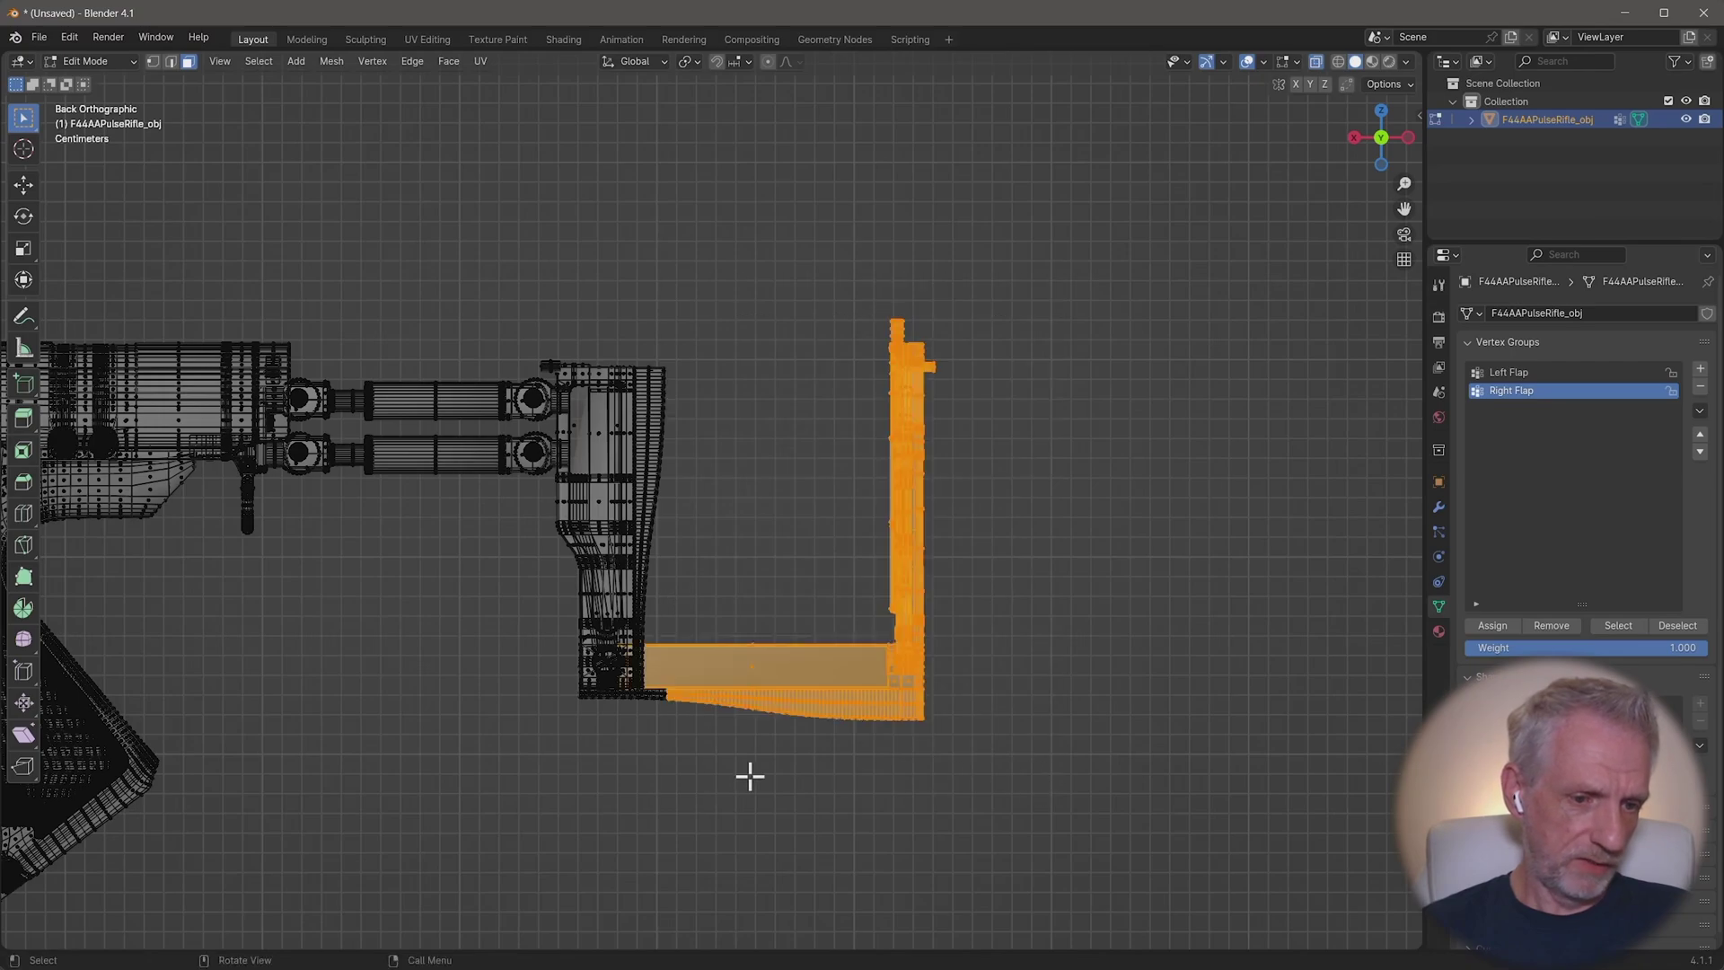
pyautogui.moveTo(813, 597); pyautogui.dragTo(732, 660, button='middle')
pyautogui.hotkey('alt', 'z')
pyautogui.hotkey('alt', 'z')
pyautogui.hotkey('alt', 'z')
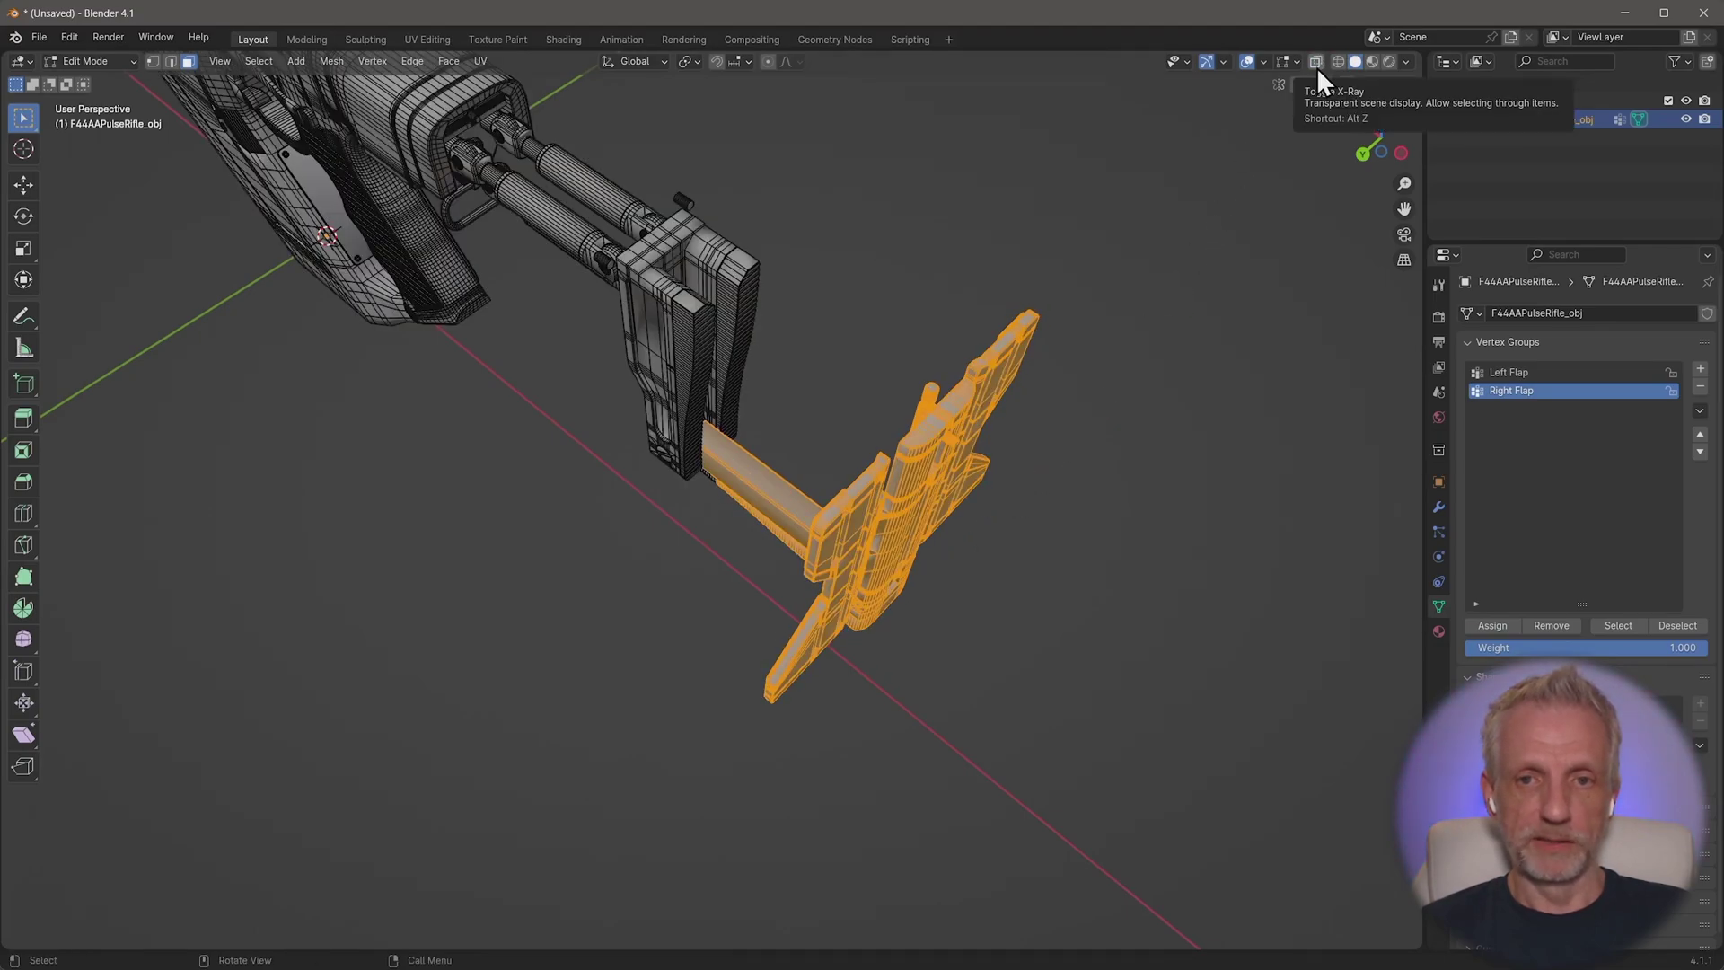
# Step: Extend the selection with the linked faces of the lower arm's hinge end and its hinge screw
pyautogui.moveTo(685, 495); pyautogui.dragTo(897, 400, button='middle')
pyautogui.moveTo(878, 528); pyautogui.dragTo(749, 589, button='middle')
pyautogui.press('l')
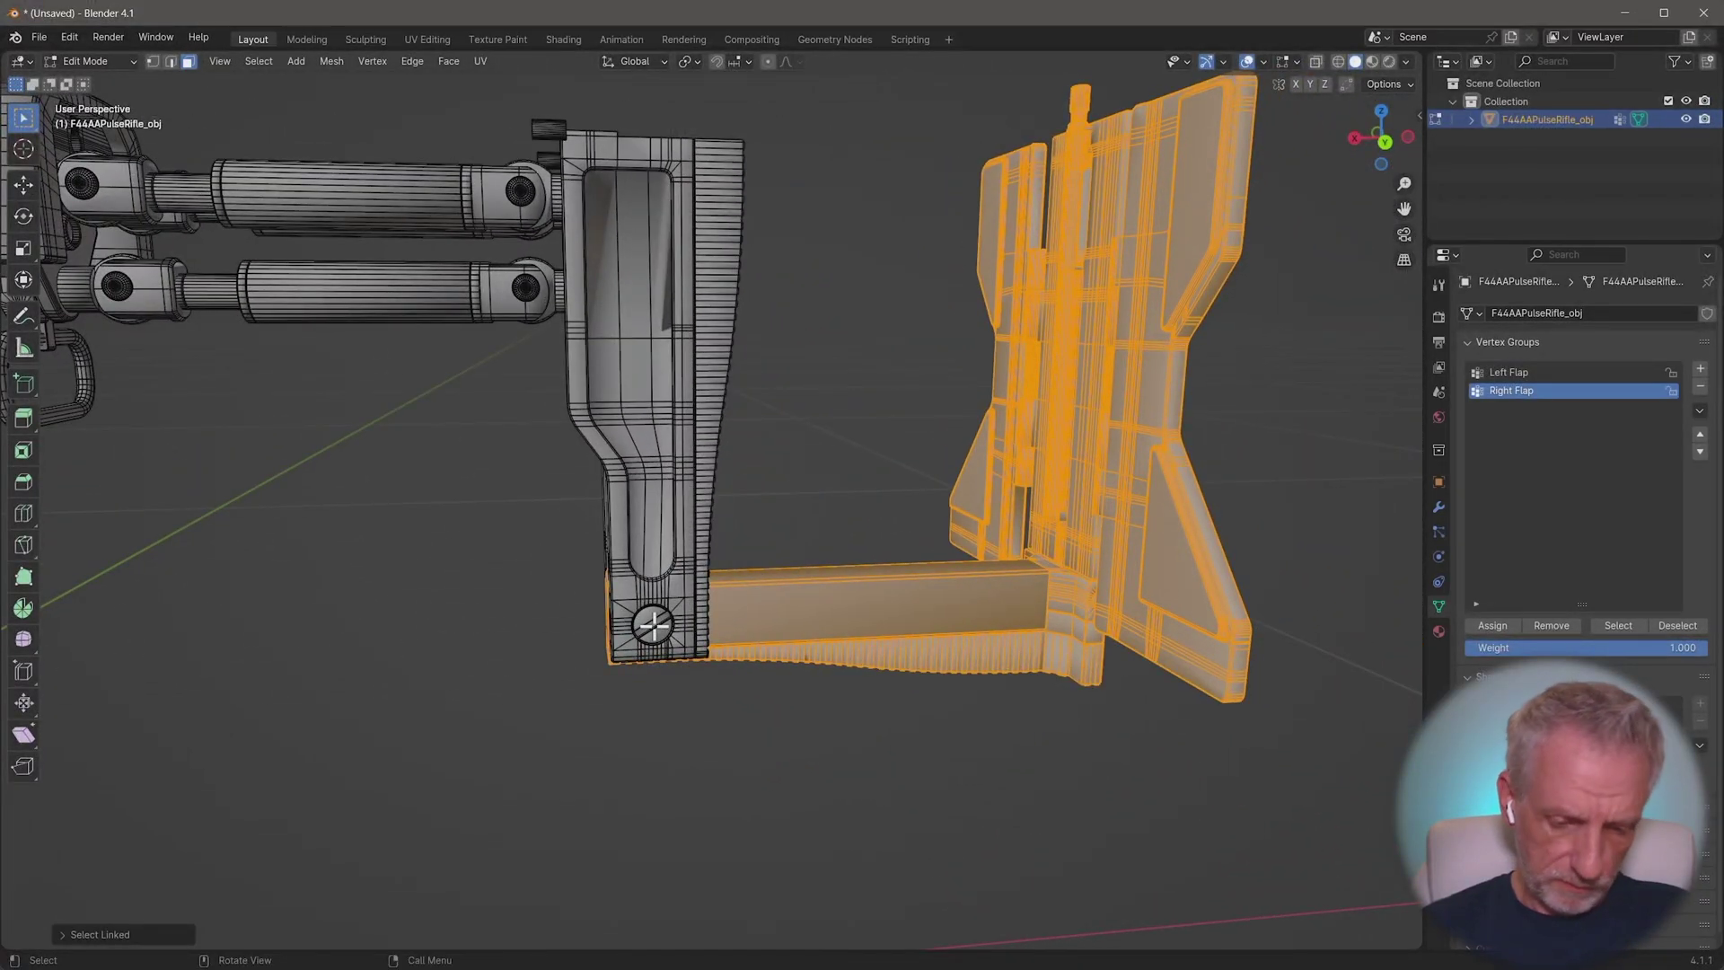
pyautogui.moveTo(708, 670); pyautogui.dragTo(672, 573, button='middle')
pyautogui.moveTo(674, 498); pyautogui.dragTo(844, 400, button='middle')
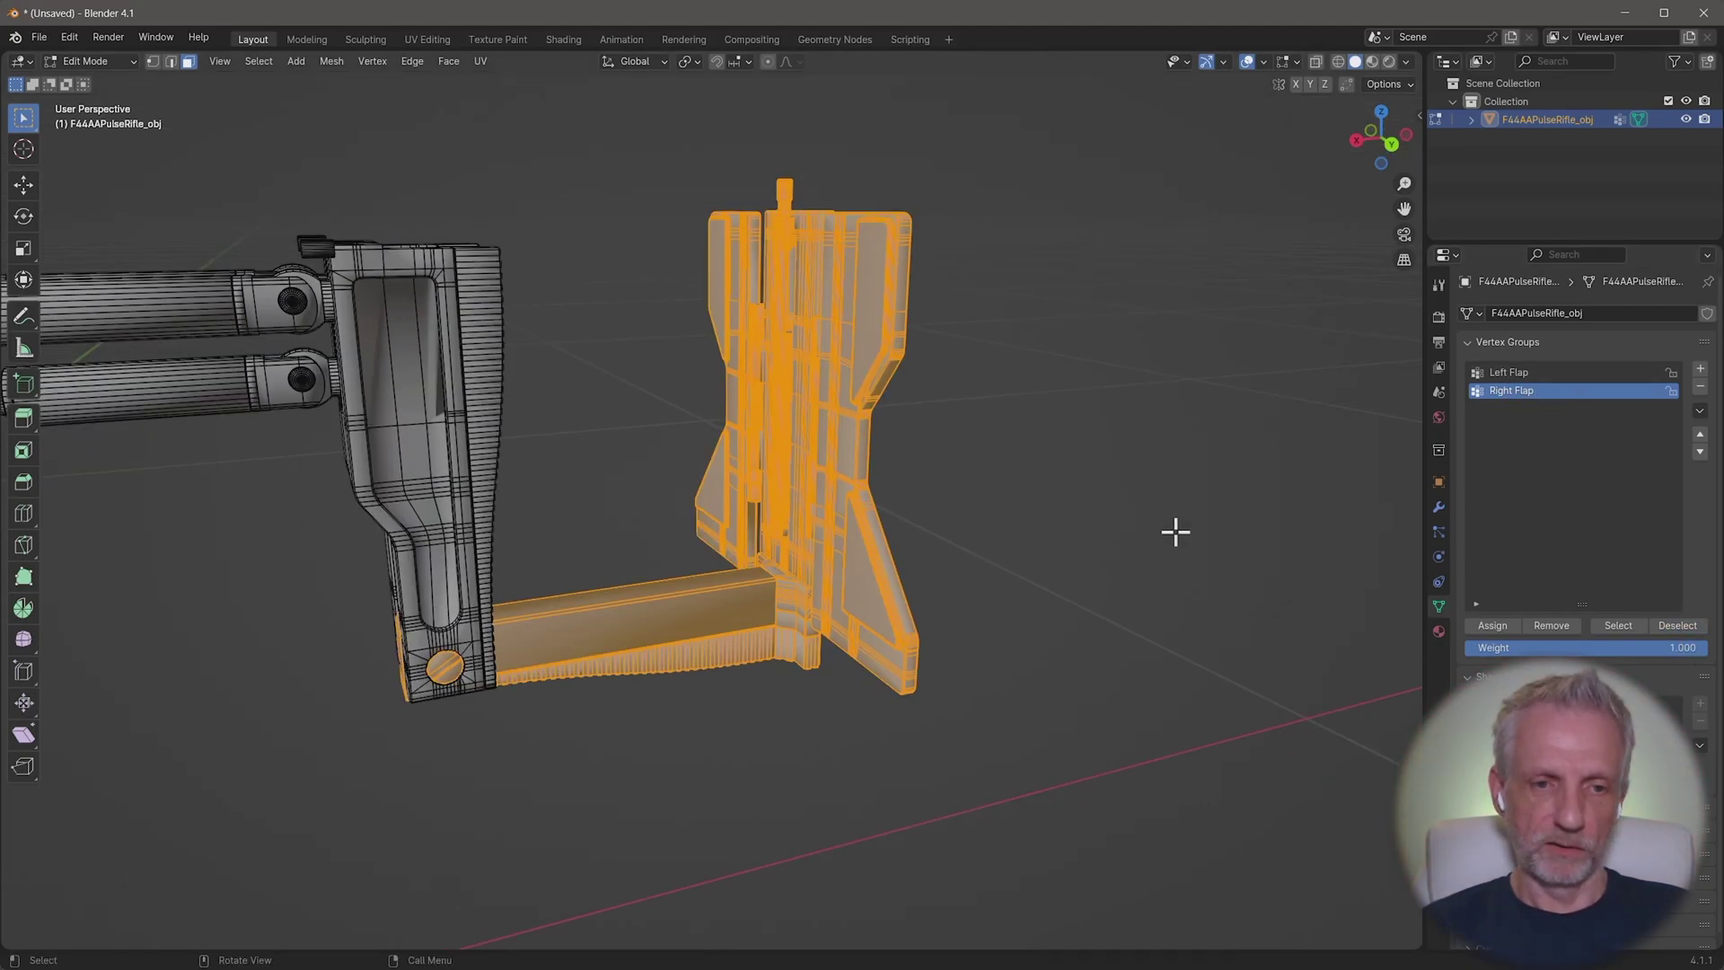
pyautogui.moveTo(1173, 527); pyautogui.dragTo(898, 496, button='middle')
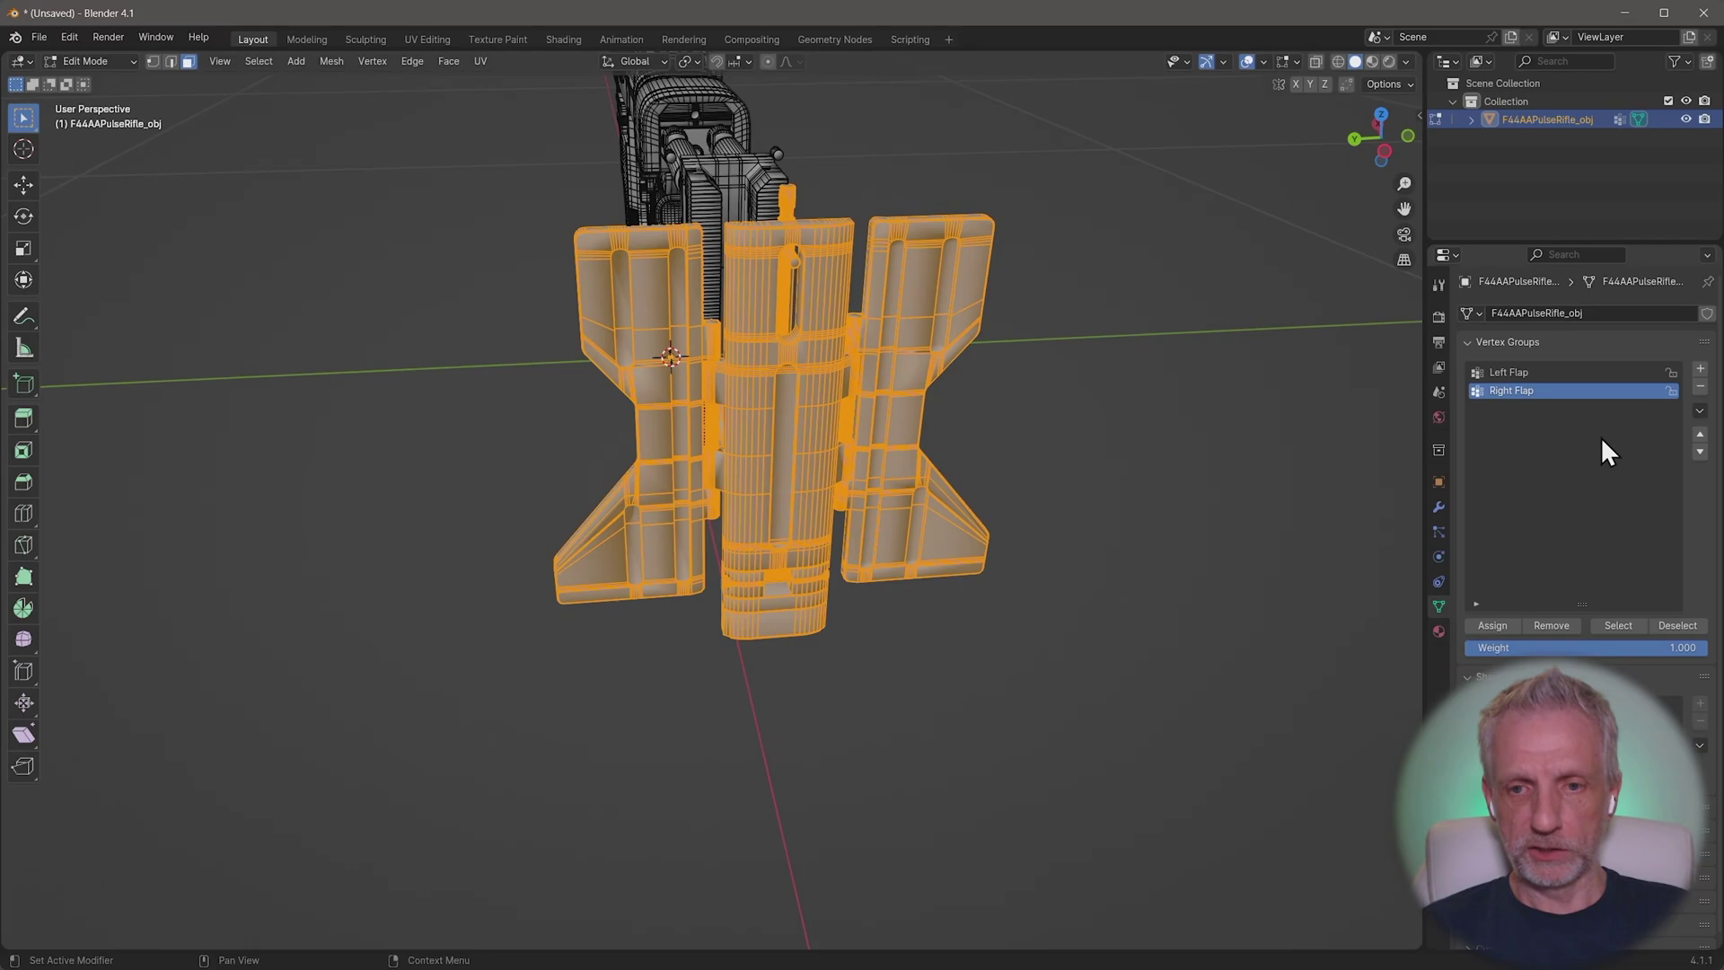
# Step: Reselect only the right flap with its inset panels, assign it to the Right Flap vertex group and clear the selection
pyautogui.click(1533, 373)
pyautogui.click(1663, 626)
pyautogui.moveTo(1302, 557); pyautogui.dragTo(646, 350, button='middle')
pyautogui.click(1043, 481)
pyautogui.press('l')
pyautogui.press('l')
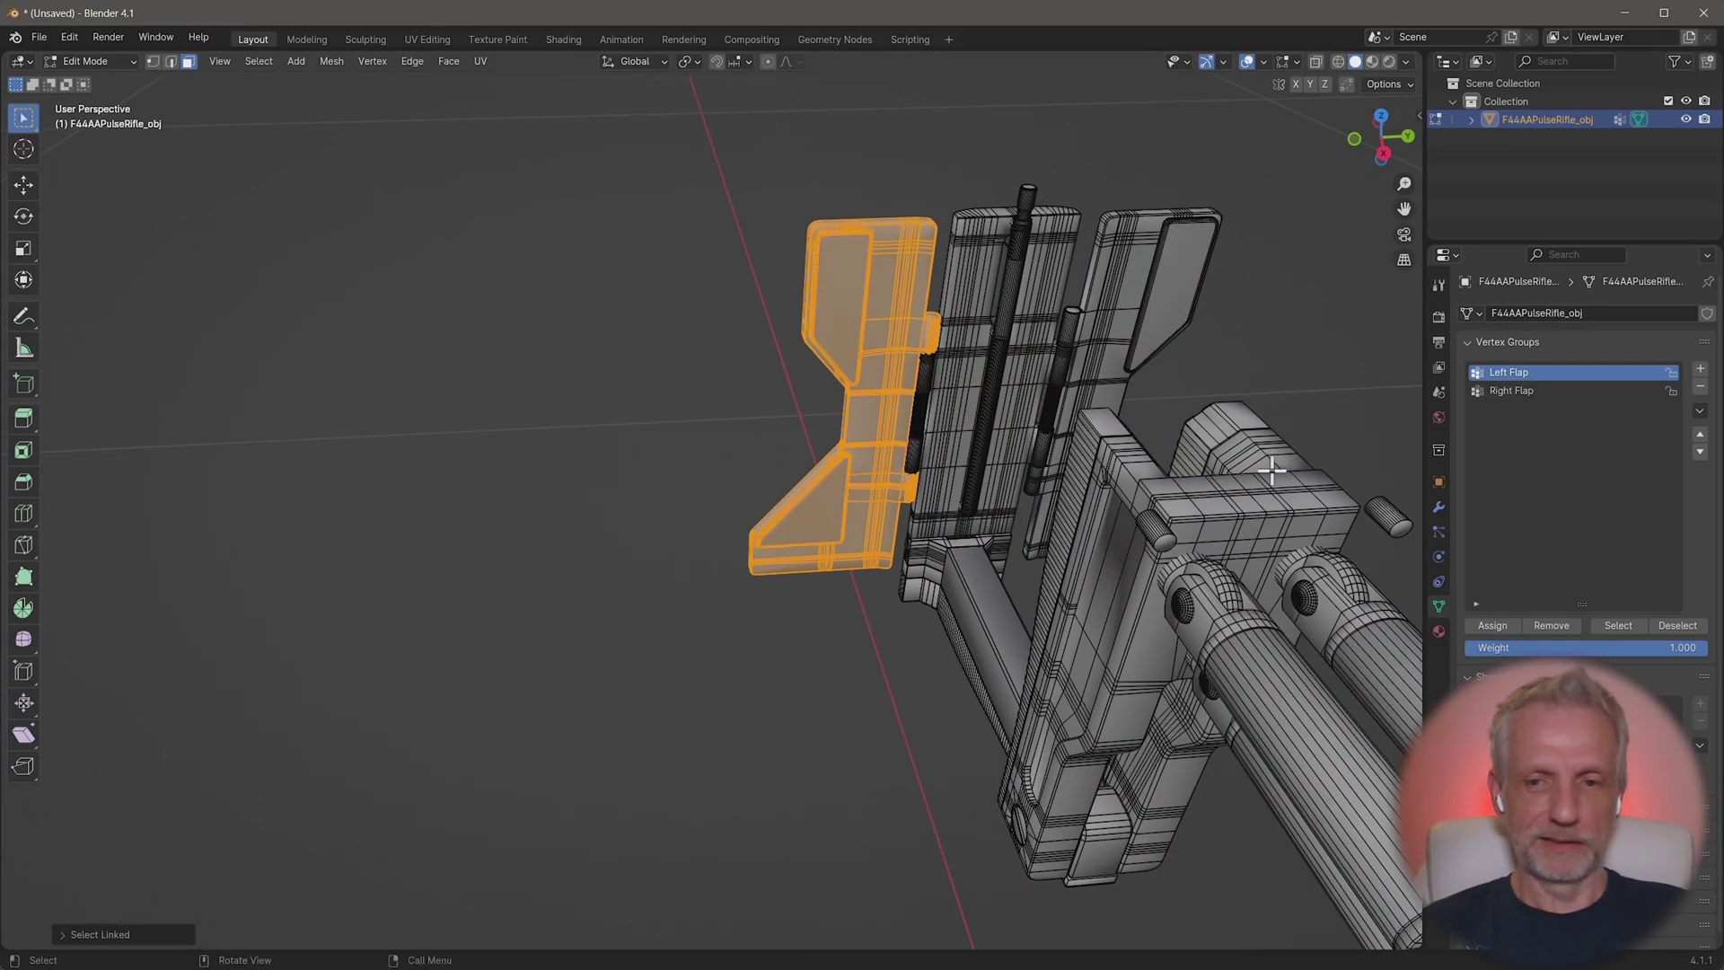
pyautogui.click(1543, 390)
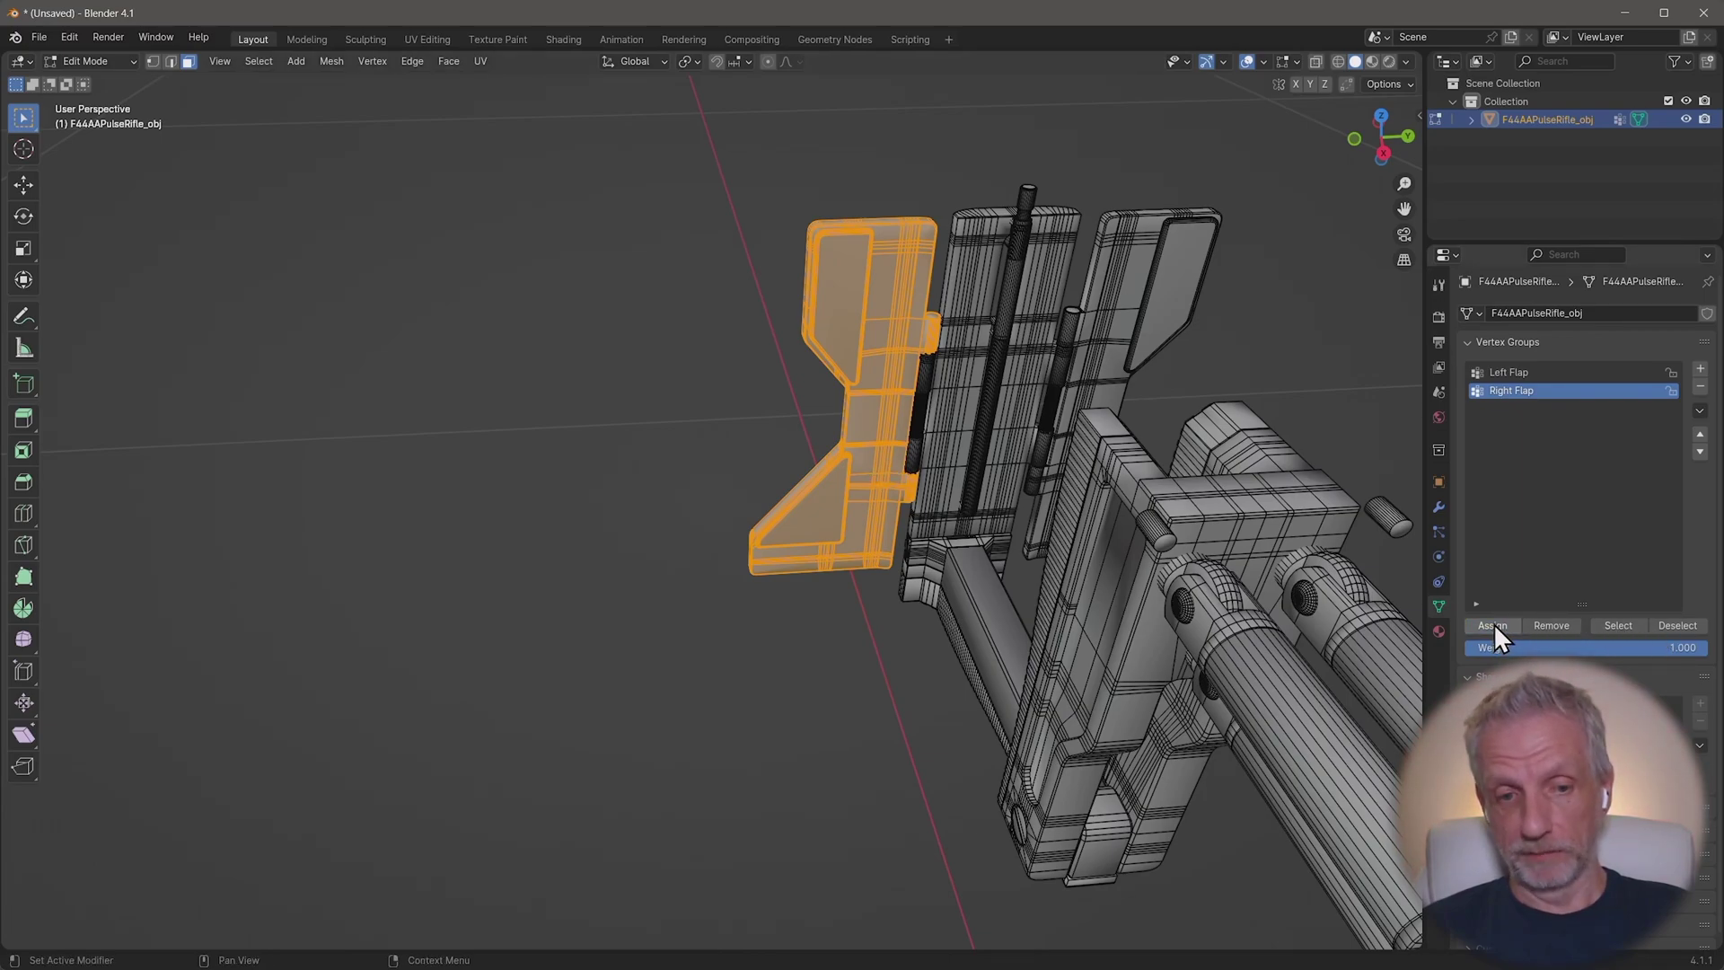
pyautogui.hotkey('alt', 'a')
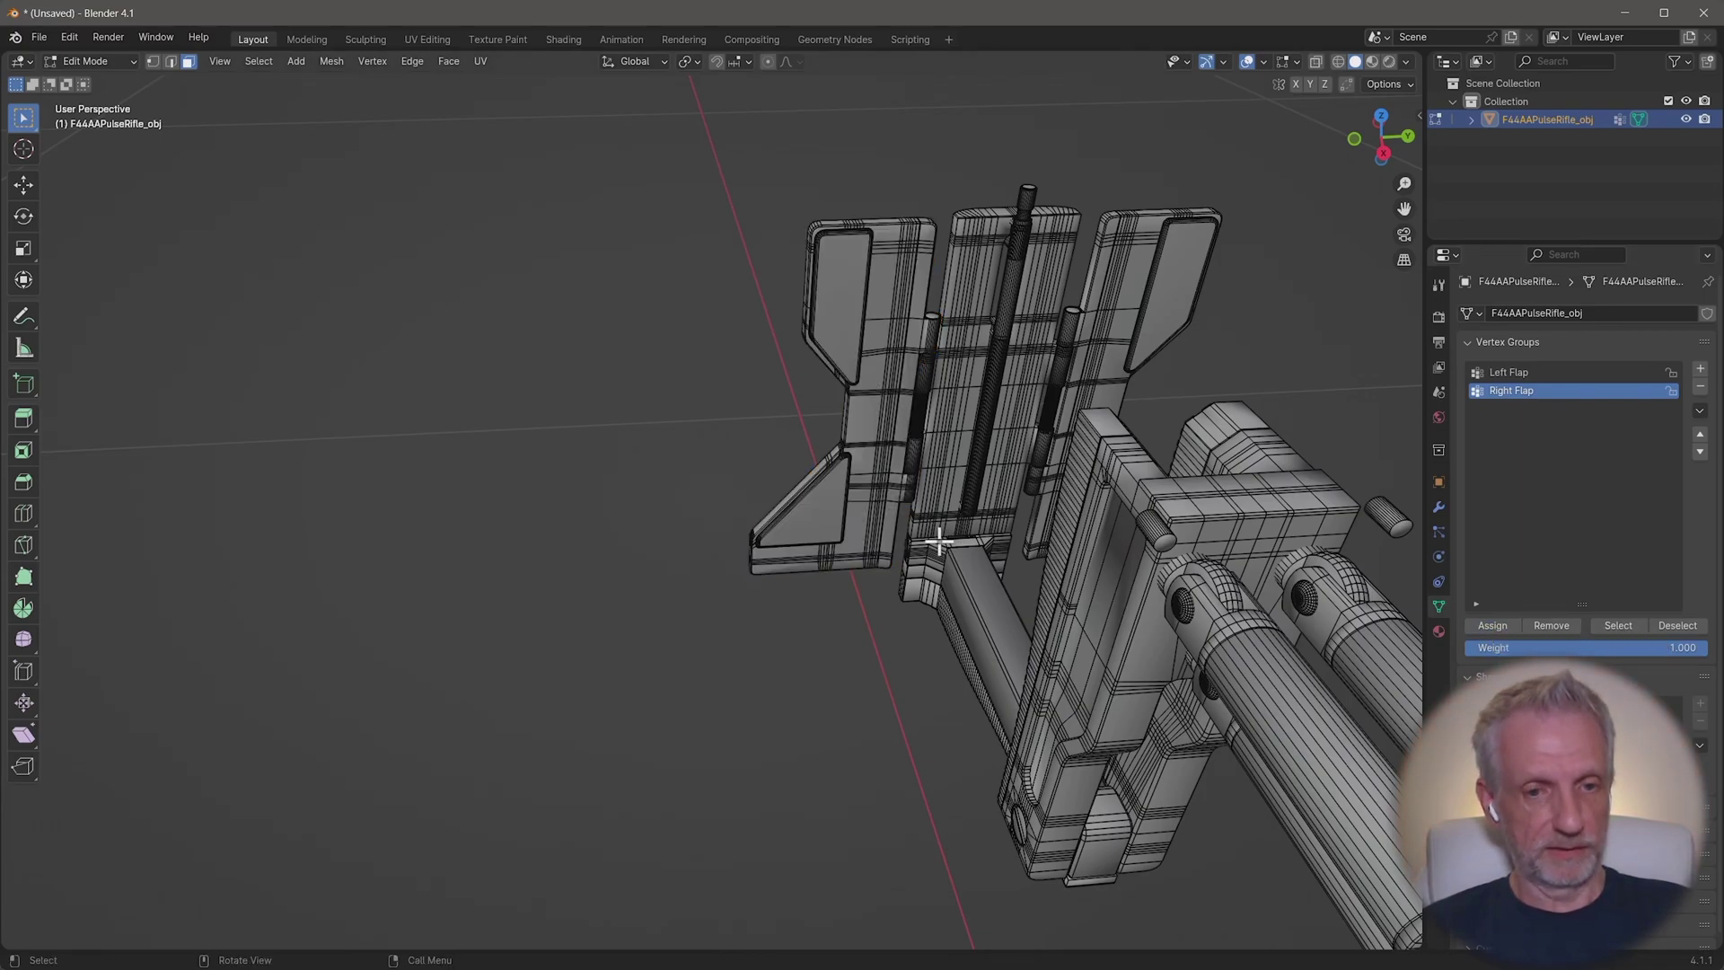
# Step: Check the Right Flap and Left Flap vertex groups by selecting each group's faces, leaving nothing selected
pyautogui.click(1618, 625)
pyautogui.click(1677, 625)
pyautogui.click(1562, 372)
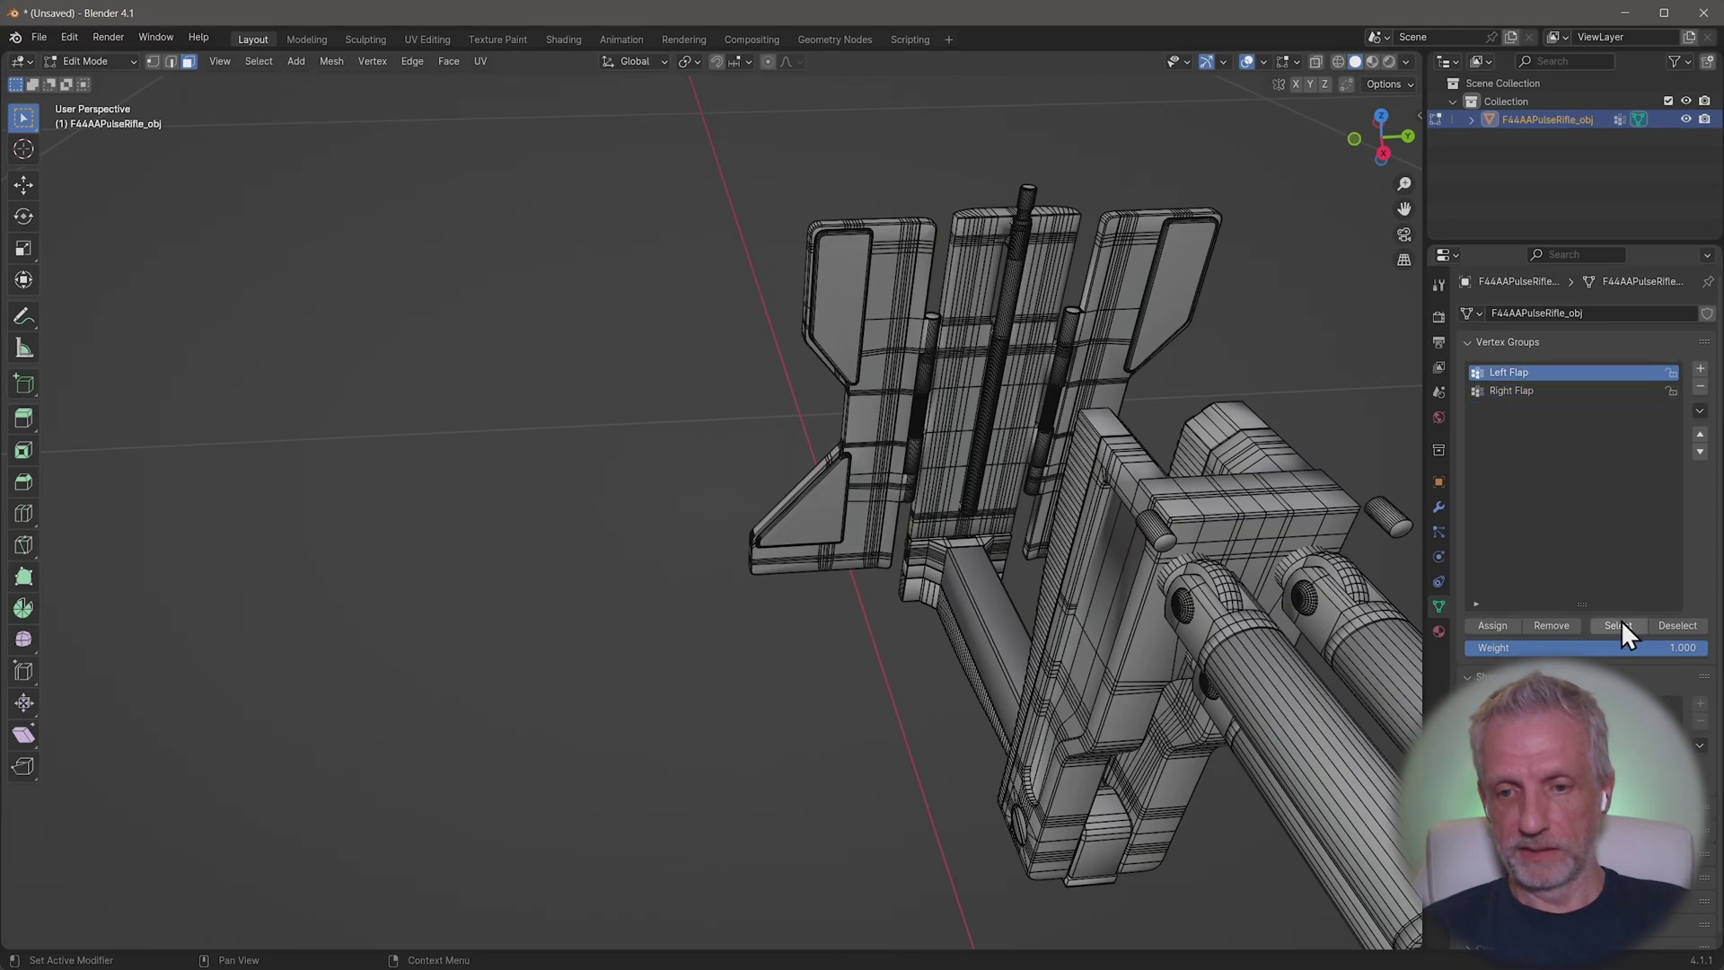
pyautogui.click(1618, 625)
pyautogui.hotkey('alt', 'a')
# Step: With X-ray on in the back orthographic view, box-select the whole rear stock section with its butt plate, flaps and lower arm
pyautogui.moveTo(638, 531); pyautogui.dragTo(797, 504, button='middle')
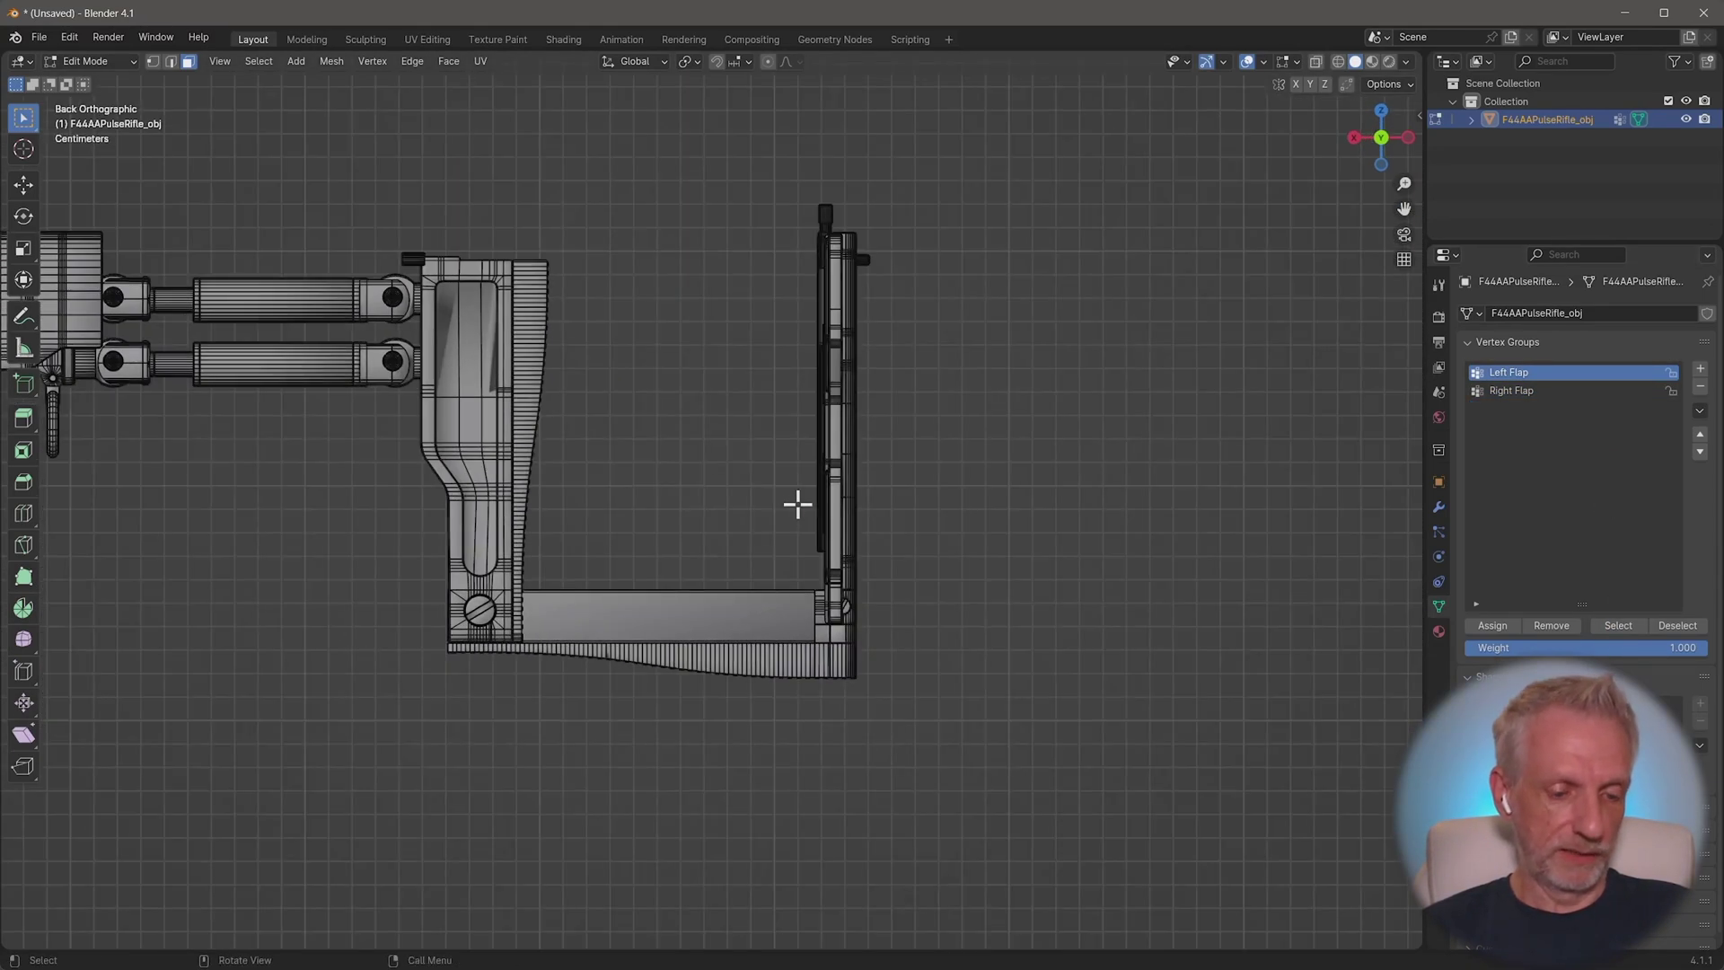
pyautogui.hotkey('alt', 'z')
pyautogui.press('b')
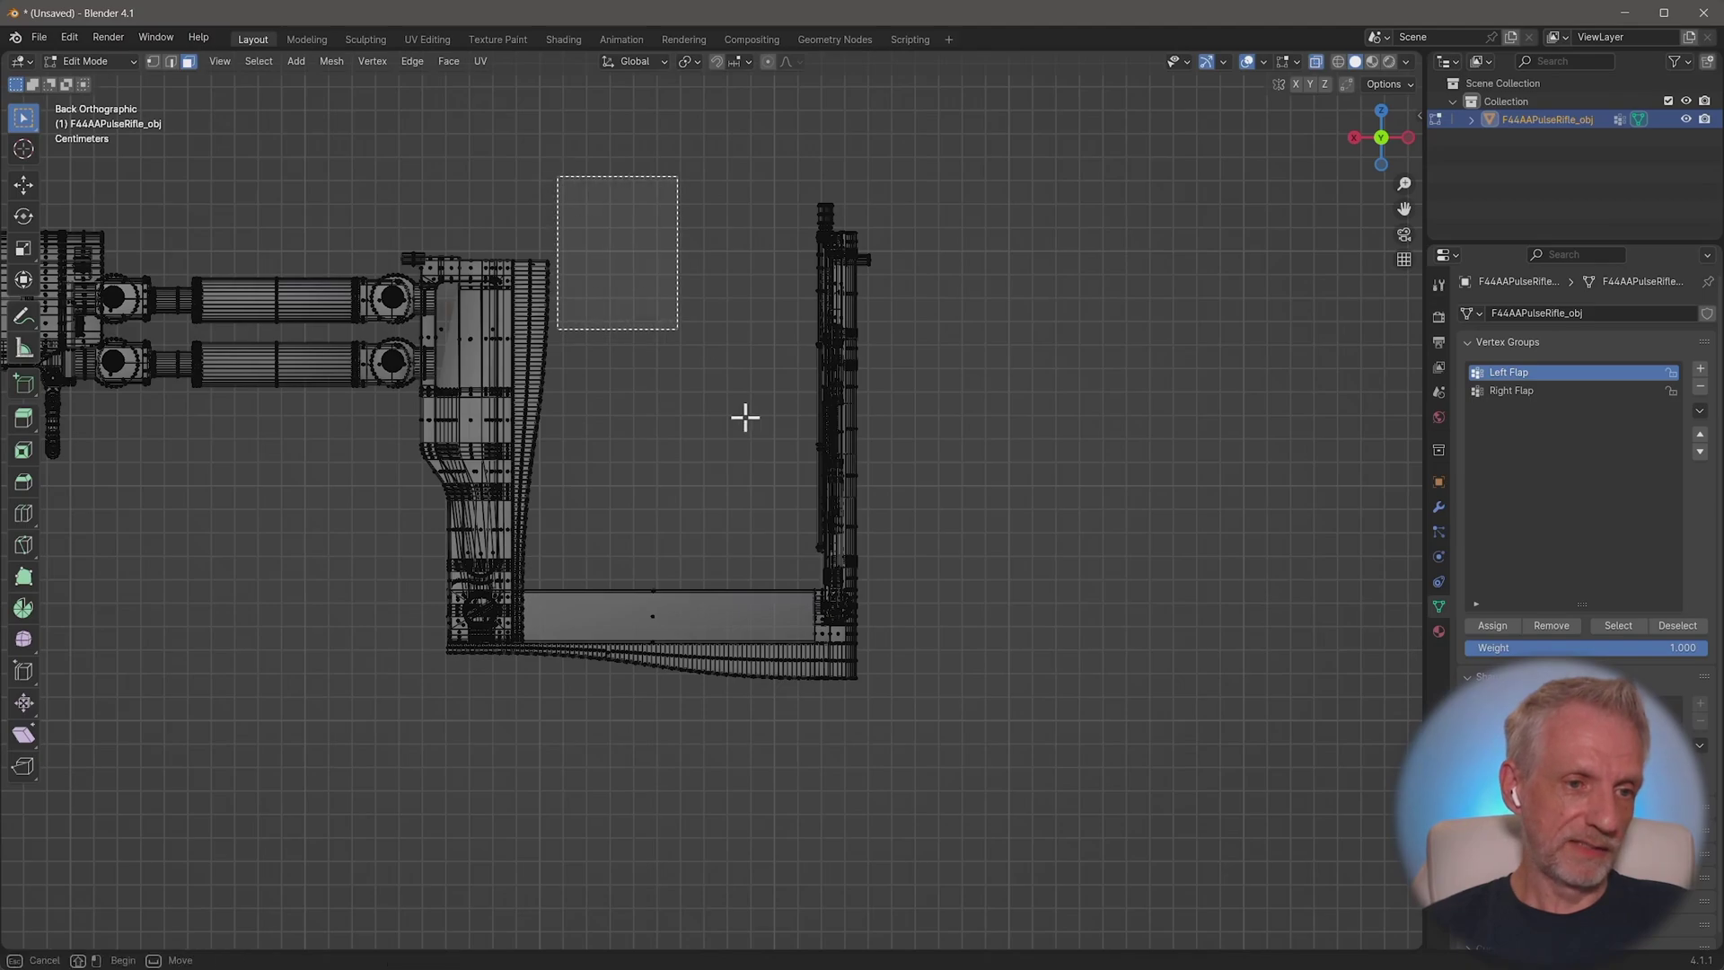
pyautogui.moveTo(744, 417); pyautogui.dragTo(1082, 817)
# Step: With X-ray off, add the linked faces of the lower arm's hinge end to the stock selection
pyautogui.moveTo(694, 653); pyautogui.dragTo(665, 628, button='middle')
pyautogui.scroll(4, 686, 607)
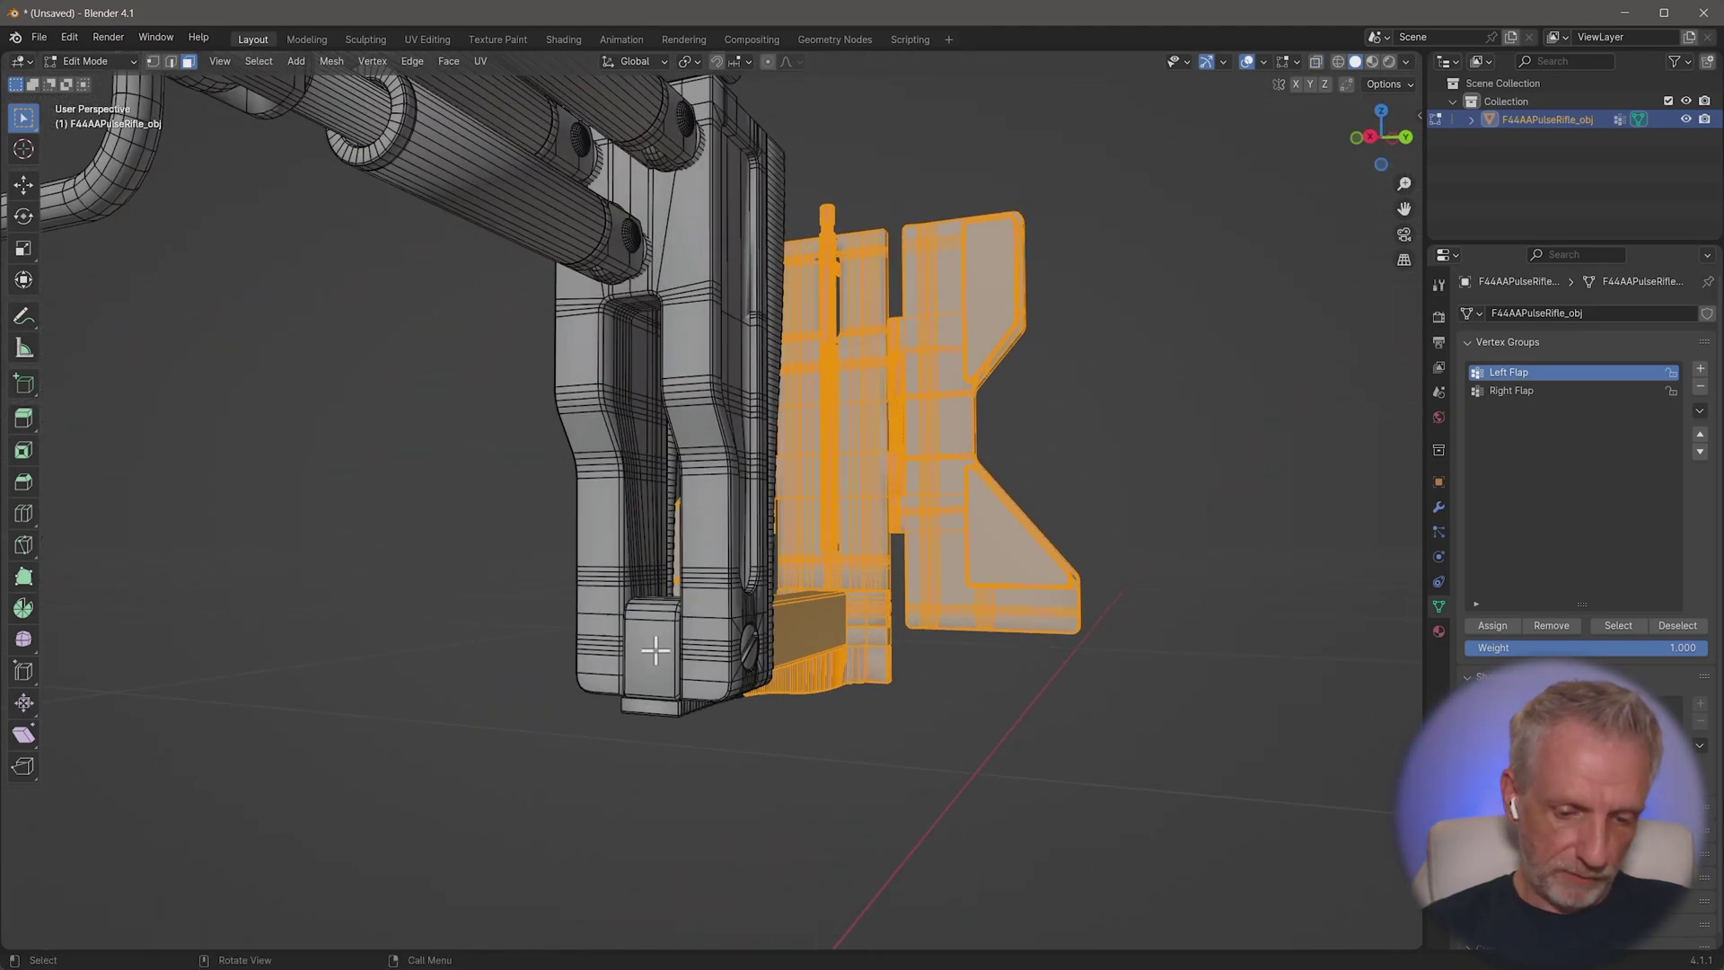
pyautogui.press('l')
pyautogui.scroll(-3, 660, 660)
pyautogui.moveTo(662, 662); pyautogui.dragTo(1086, 677, button='middle')
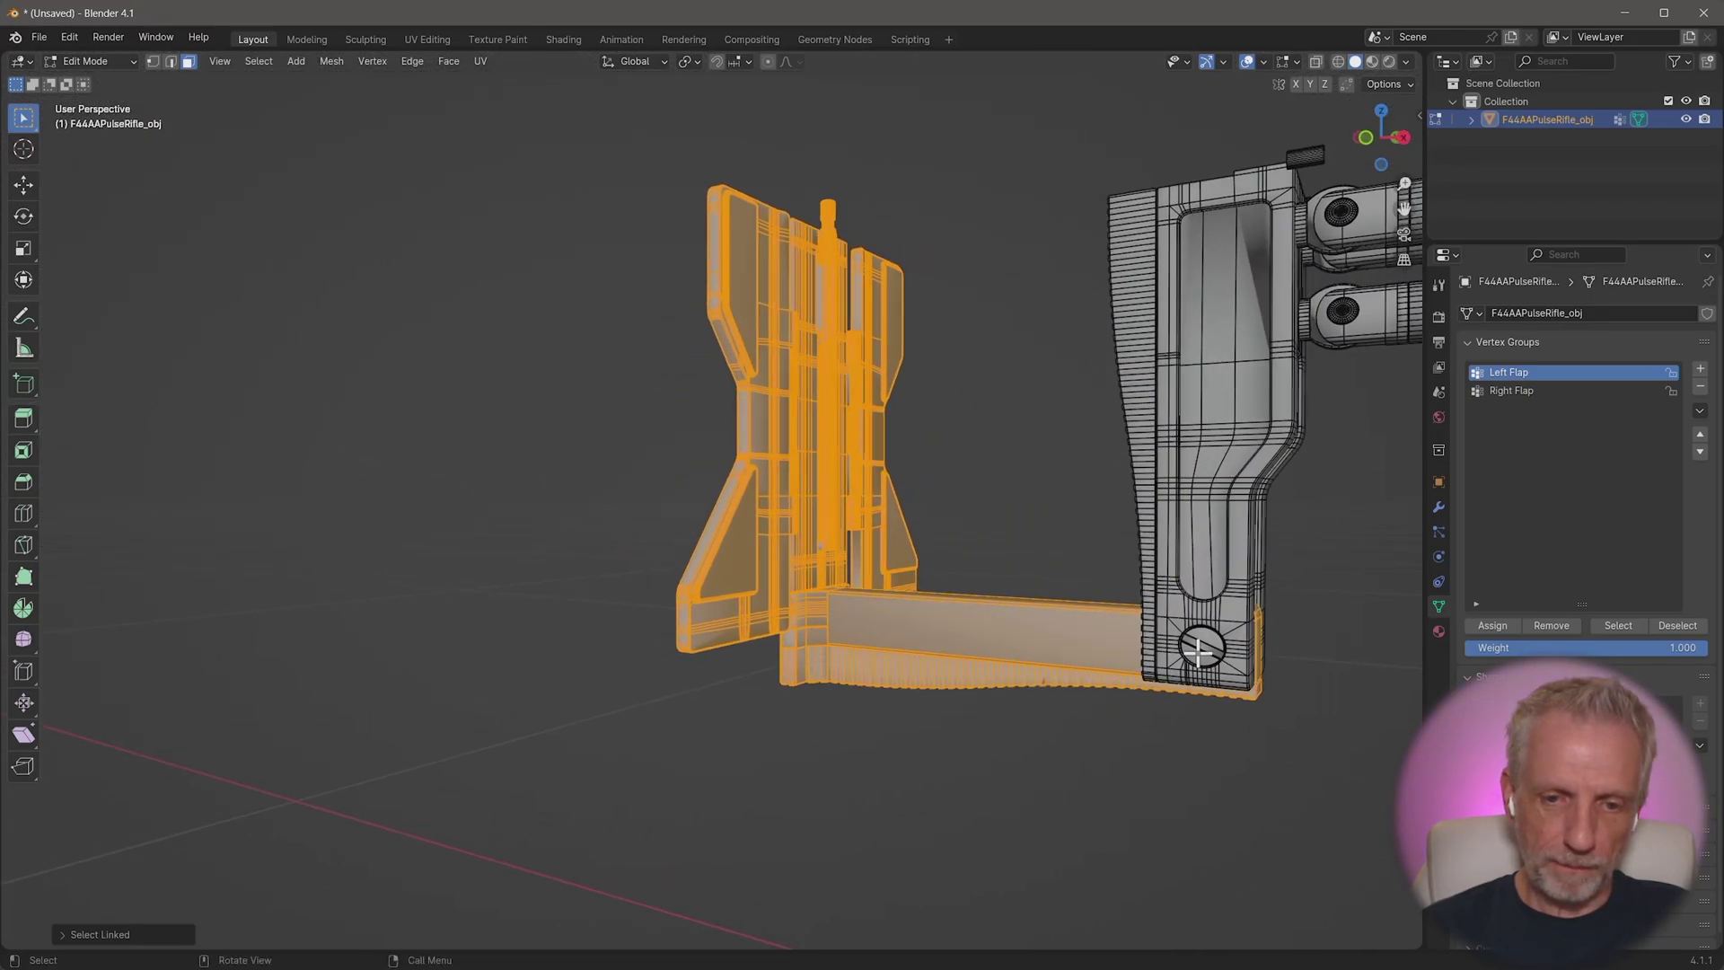
pyautogui.moveTo(1193, 620); pyautogui.dragTo(712, 654, button='middle')
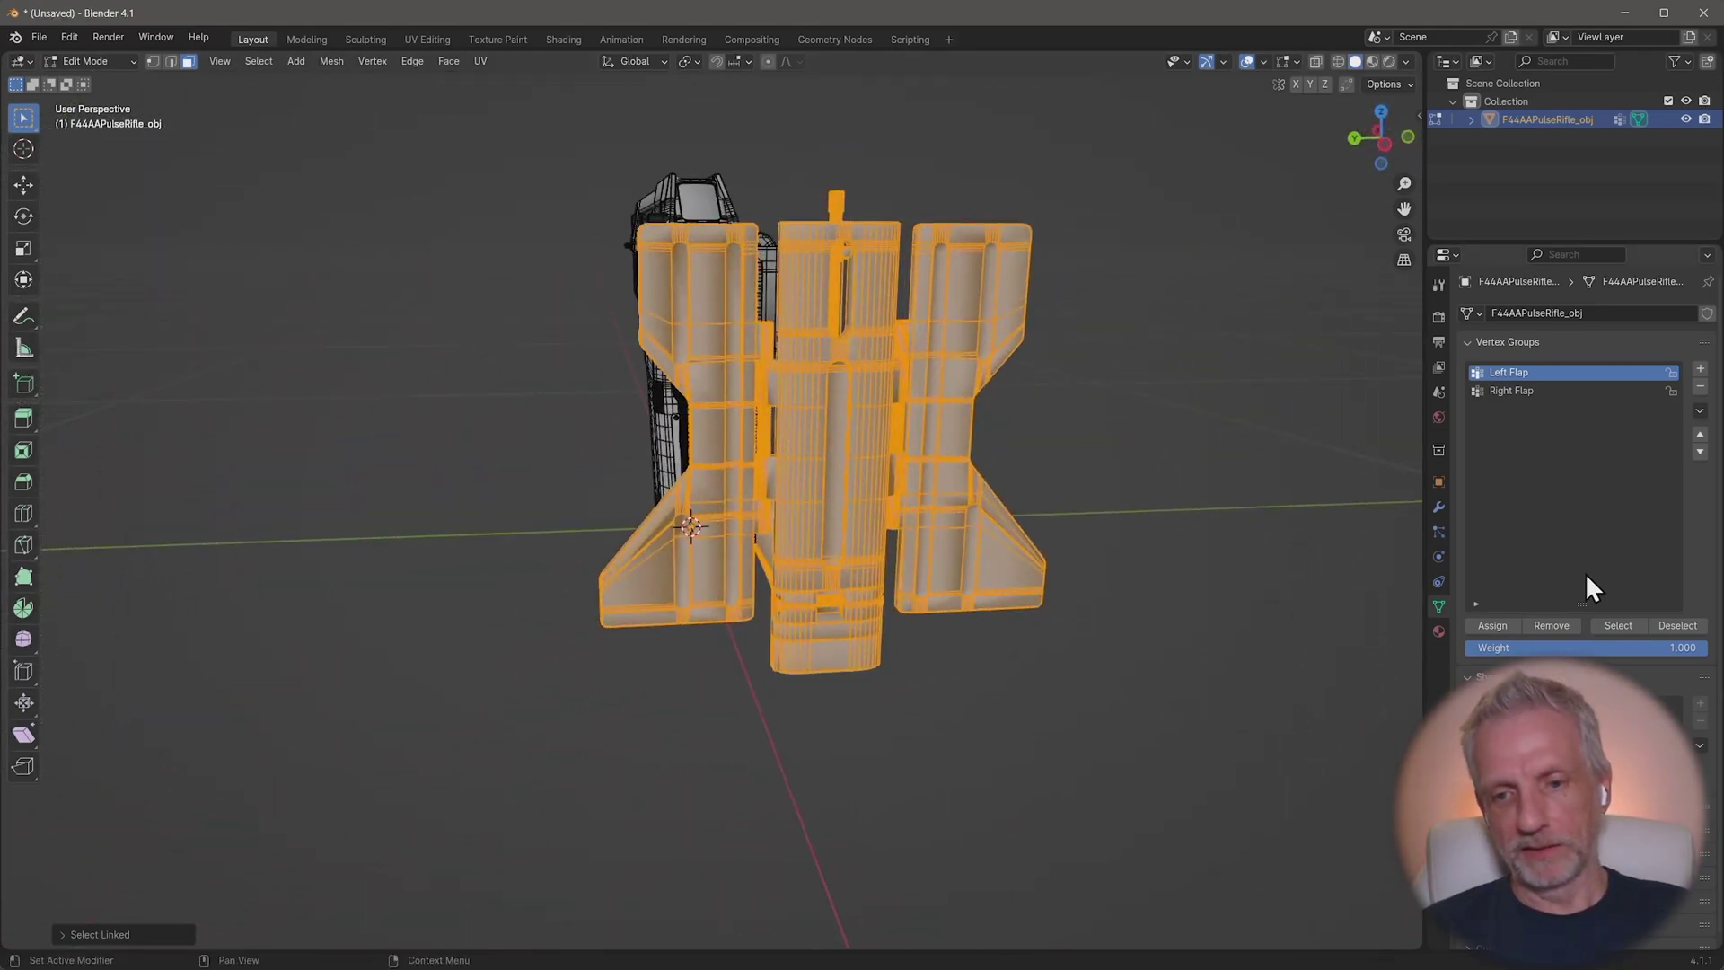
# Step: Remove the Left Flap and Right Flap vertex groups' faces from the current stock selection
pyautogui.click(1667, 623)
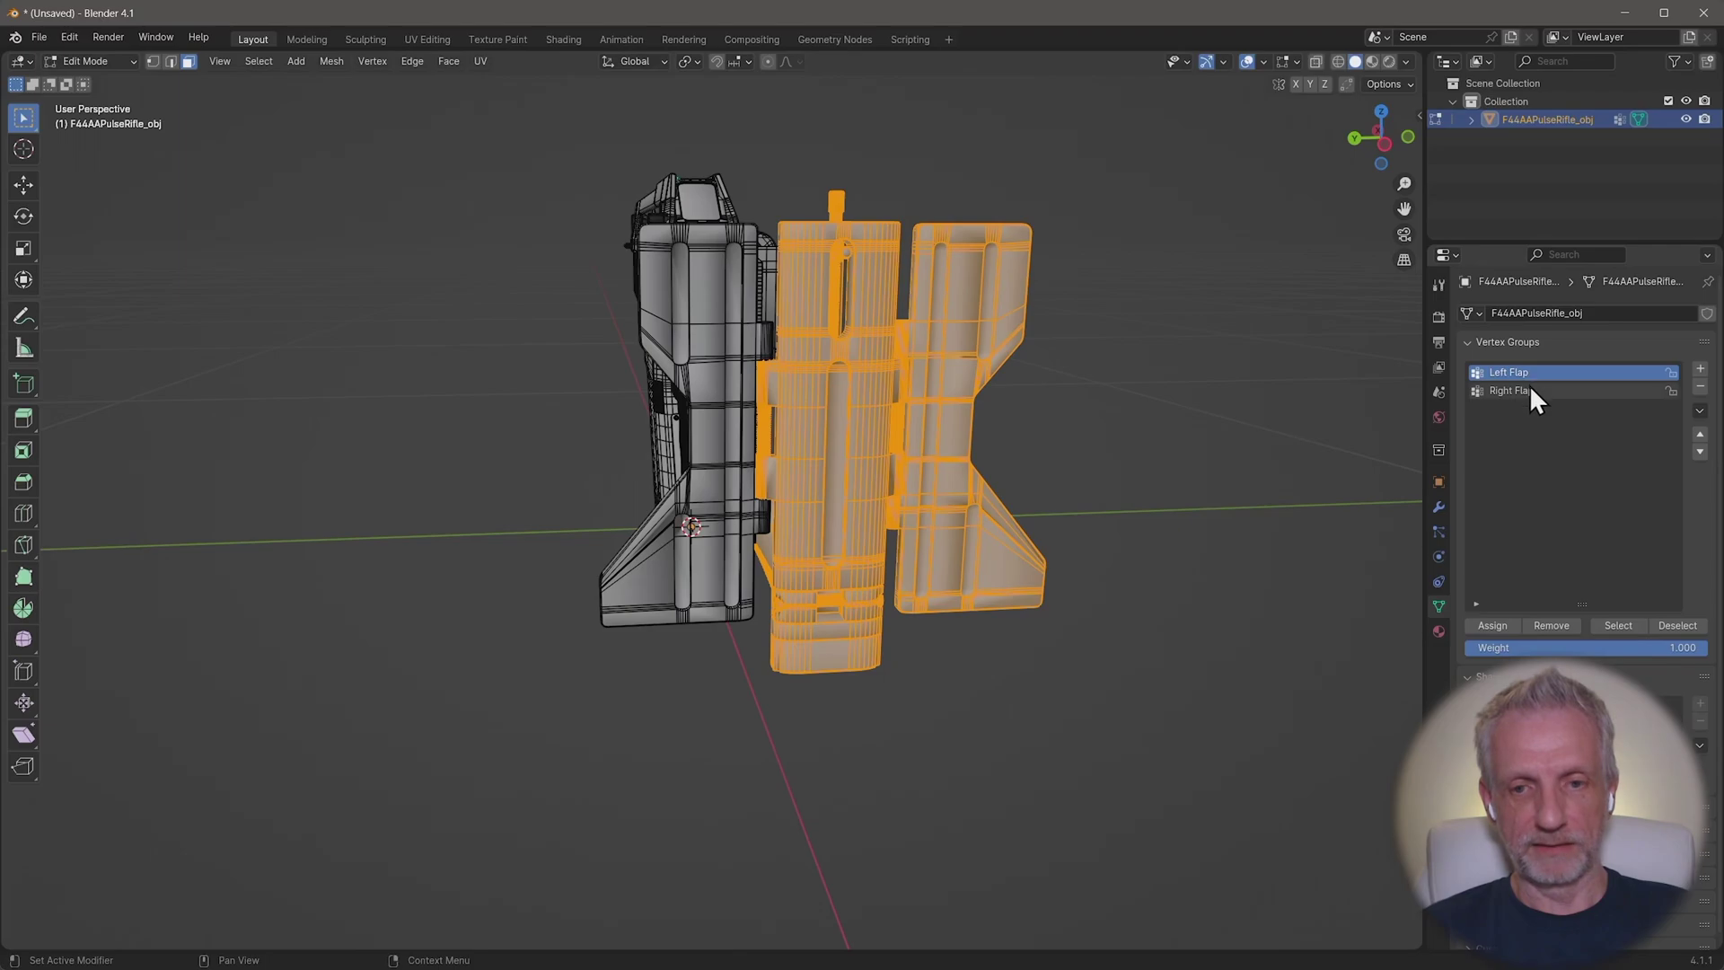
pyautogui.click(1528, 386)
pyautogui.click(1661, 622)
pyautogui.moveTo(1326, 583); pyautogui.dragTo(1145, 480, button='middle')
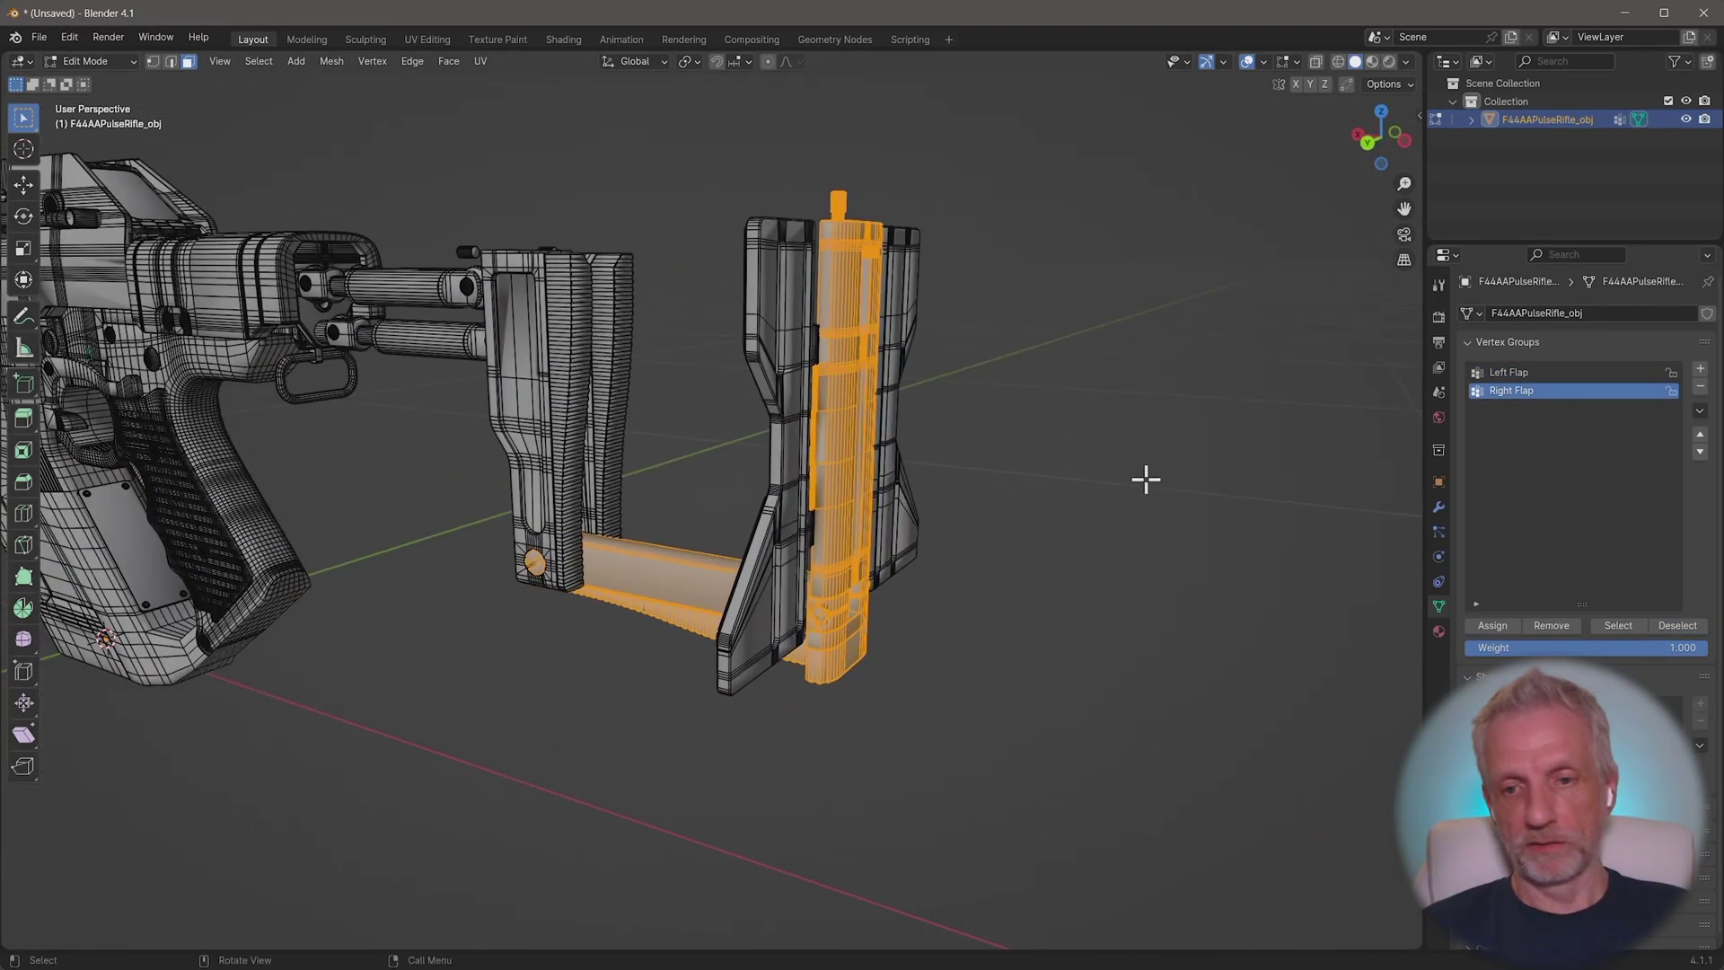
# Step: Create a vertex group named Back Bit and assign the selected butt plate and lower arm to it
pyautogui.click(1700, 369)
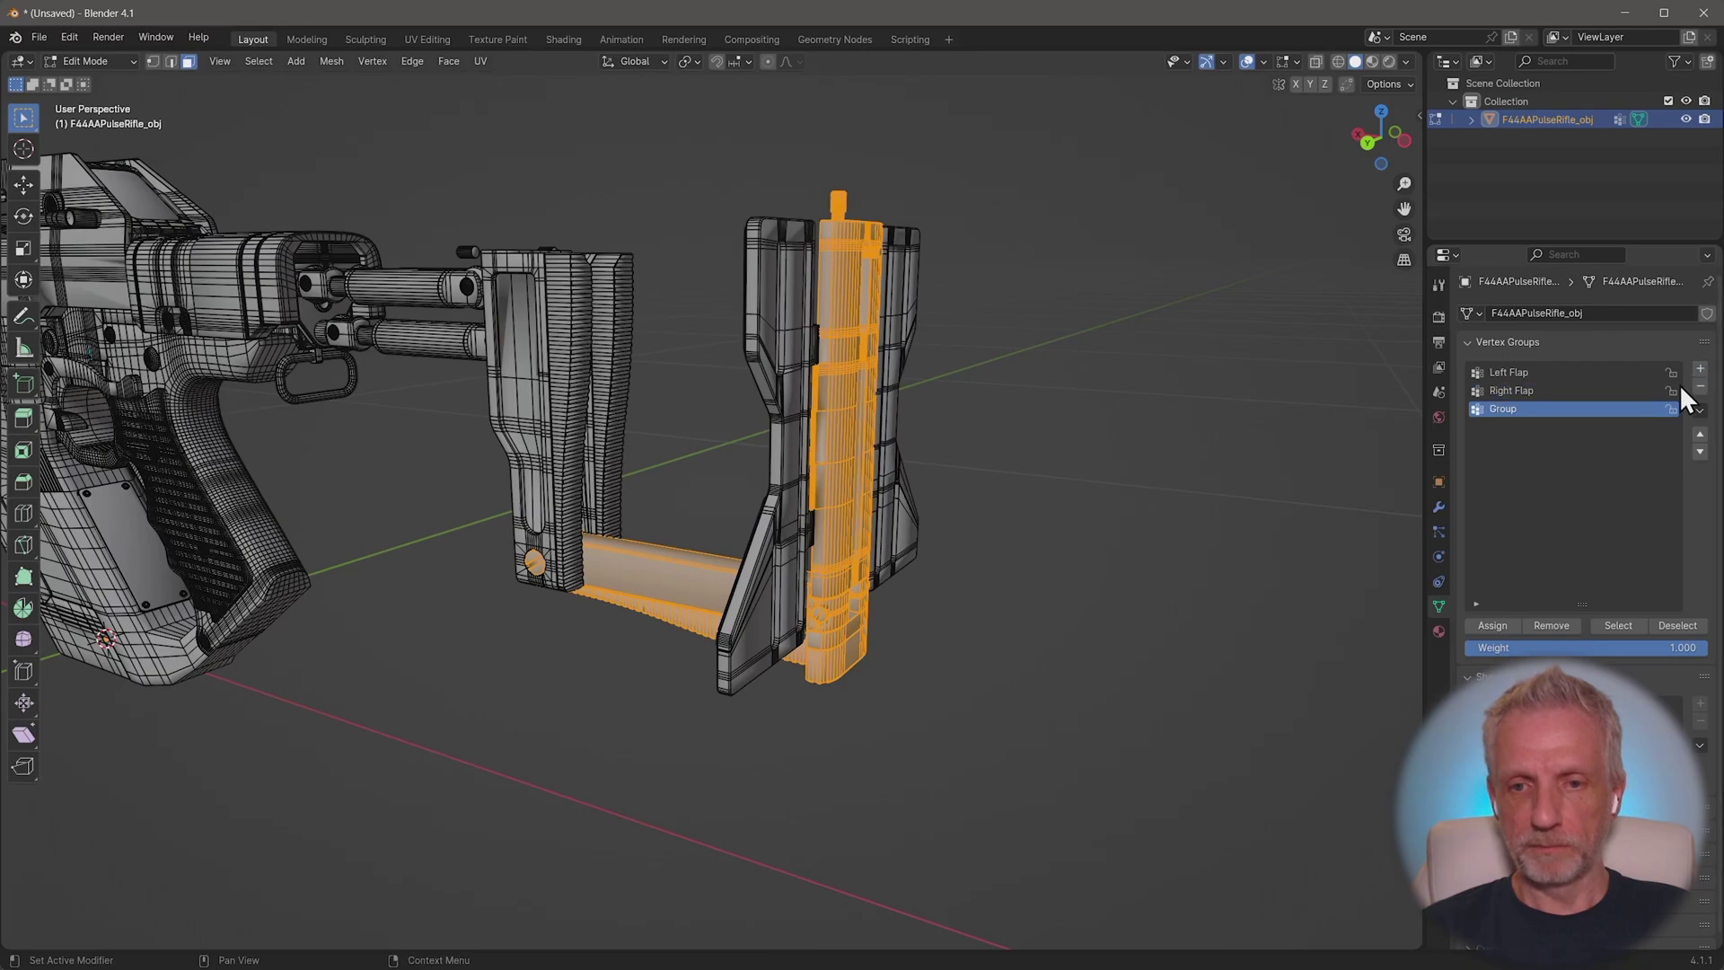
pyautogui.doubleClick(1522, 410)
pyautogui.write('Back Bit')
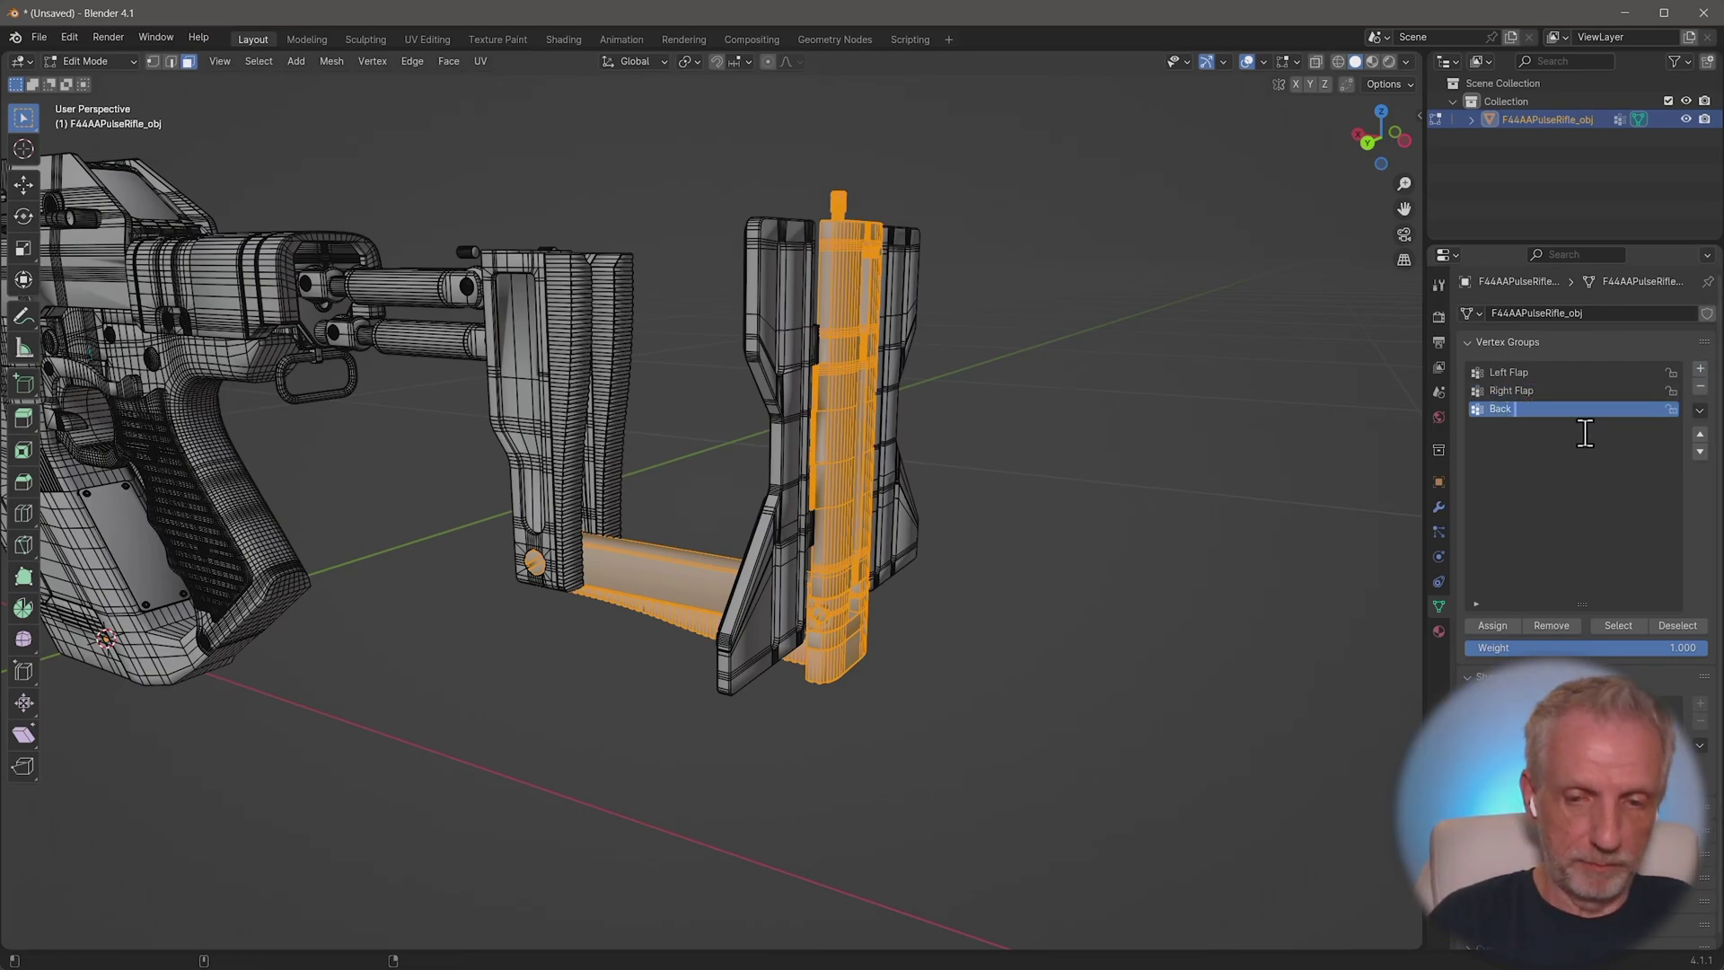
pyautogui.press('Return')
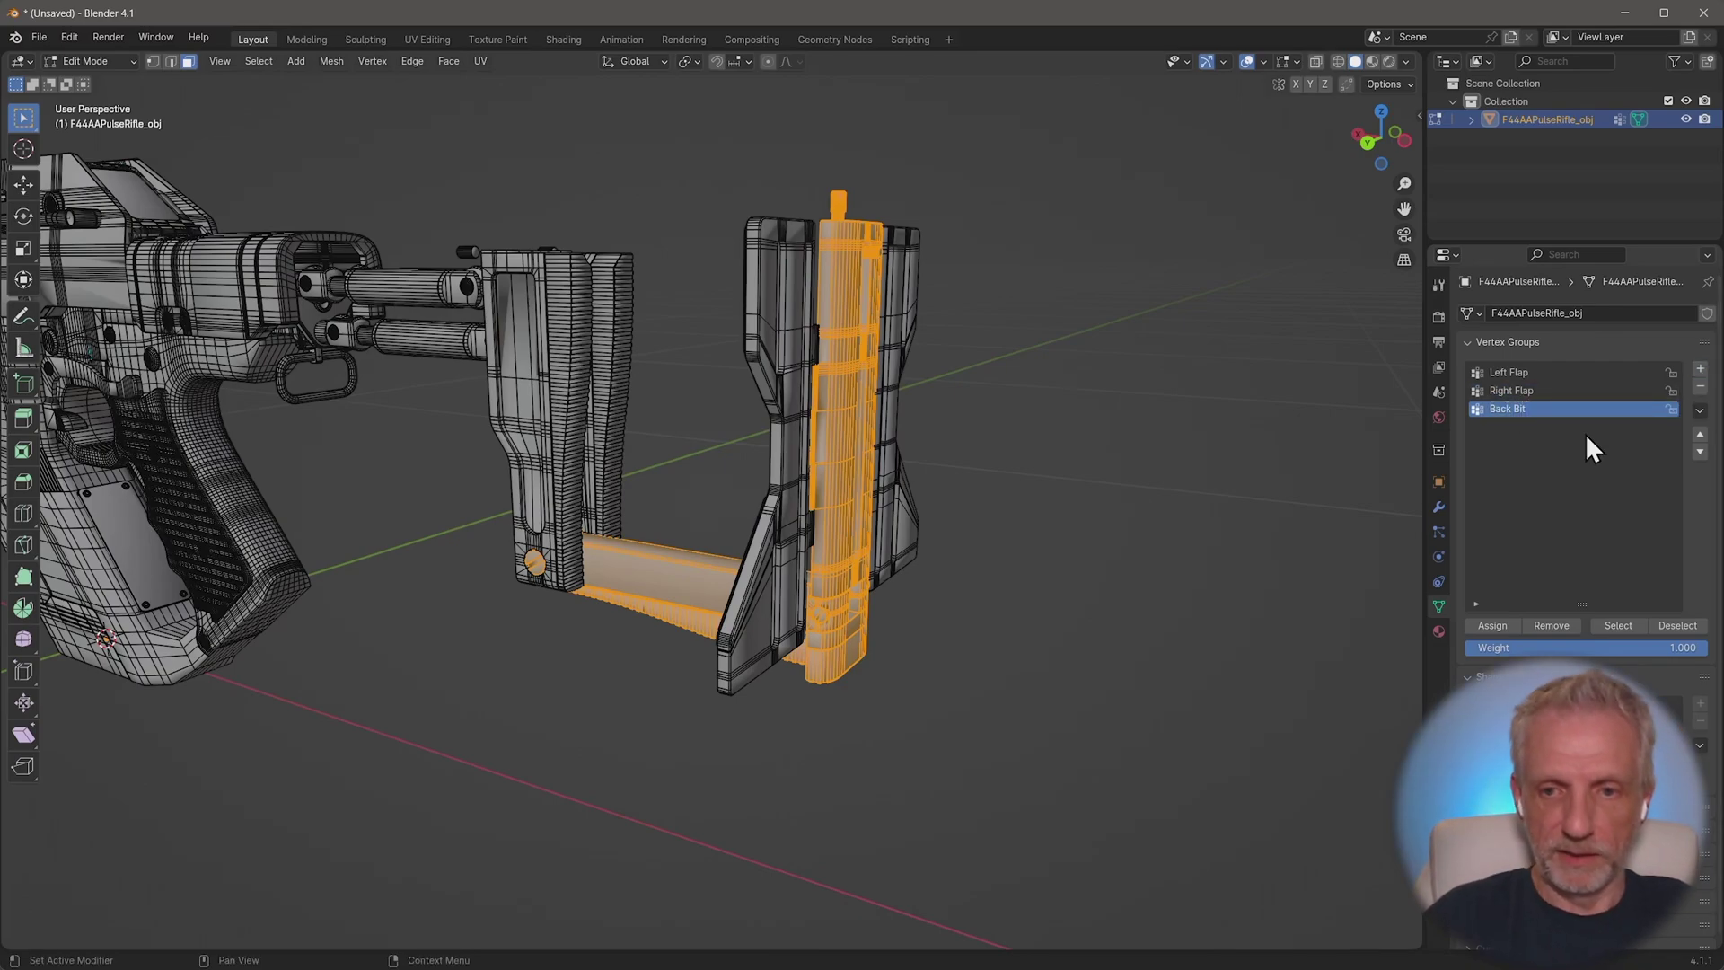
pyautogui.click(1492, 626)
# Step: Select only the trigger's linked faces and assign them to a new vertex group named Trigger
pyautogui.moveTo(879, 560); pyautogui.dragTo(917, 558, button='middle')
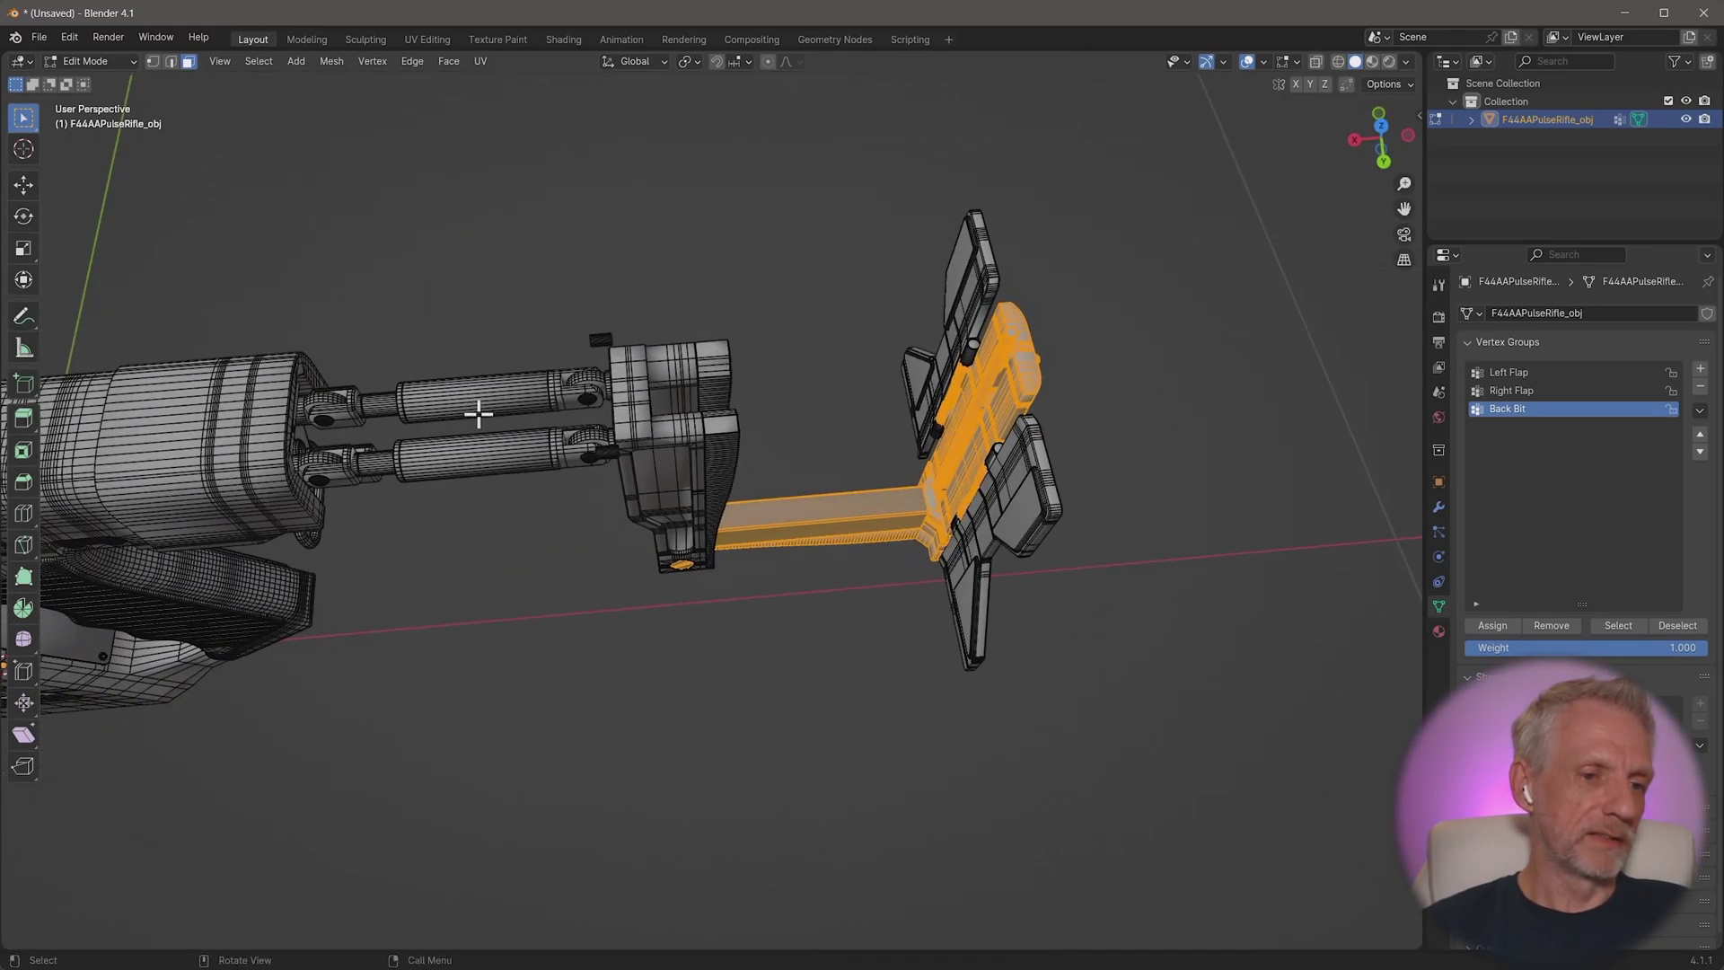
pyautogui.moveTo(537, 434); pyautogui.dragTo(759, 390, button='middle')
pyautogui.scroll(8, 575, 454)
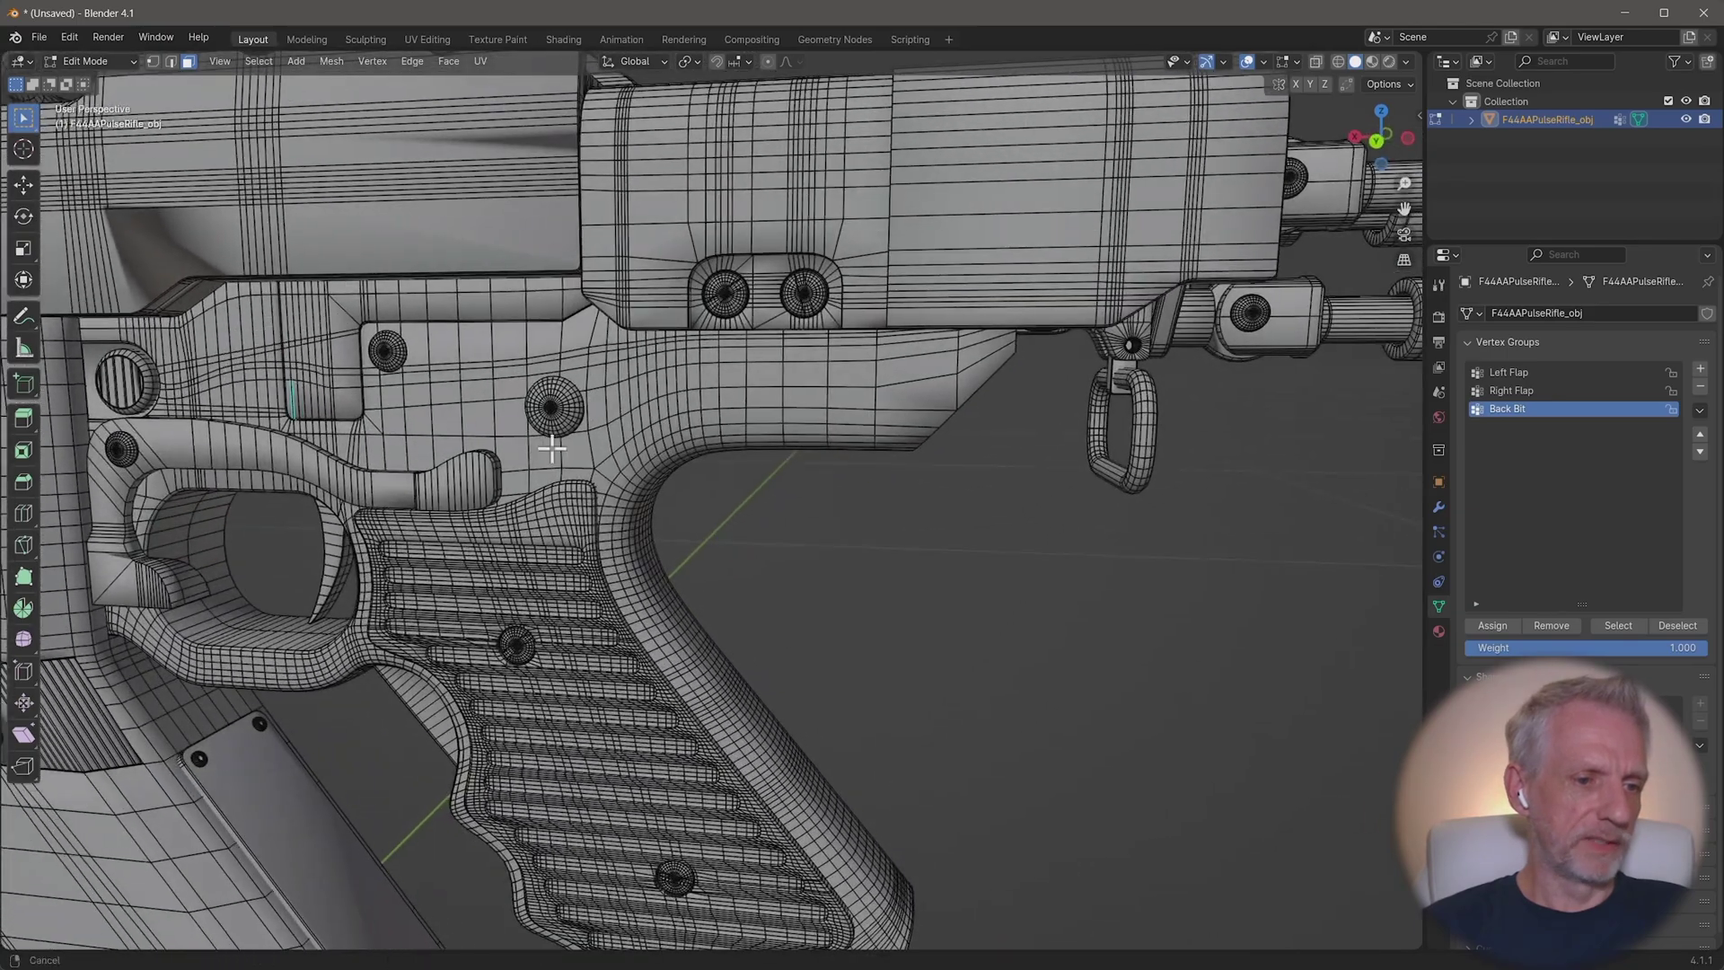
pyautogui.moveTo(552, 447); pyautogui.dragTo(611, 356, button='middle')
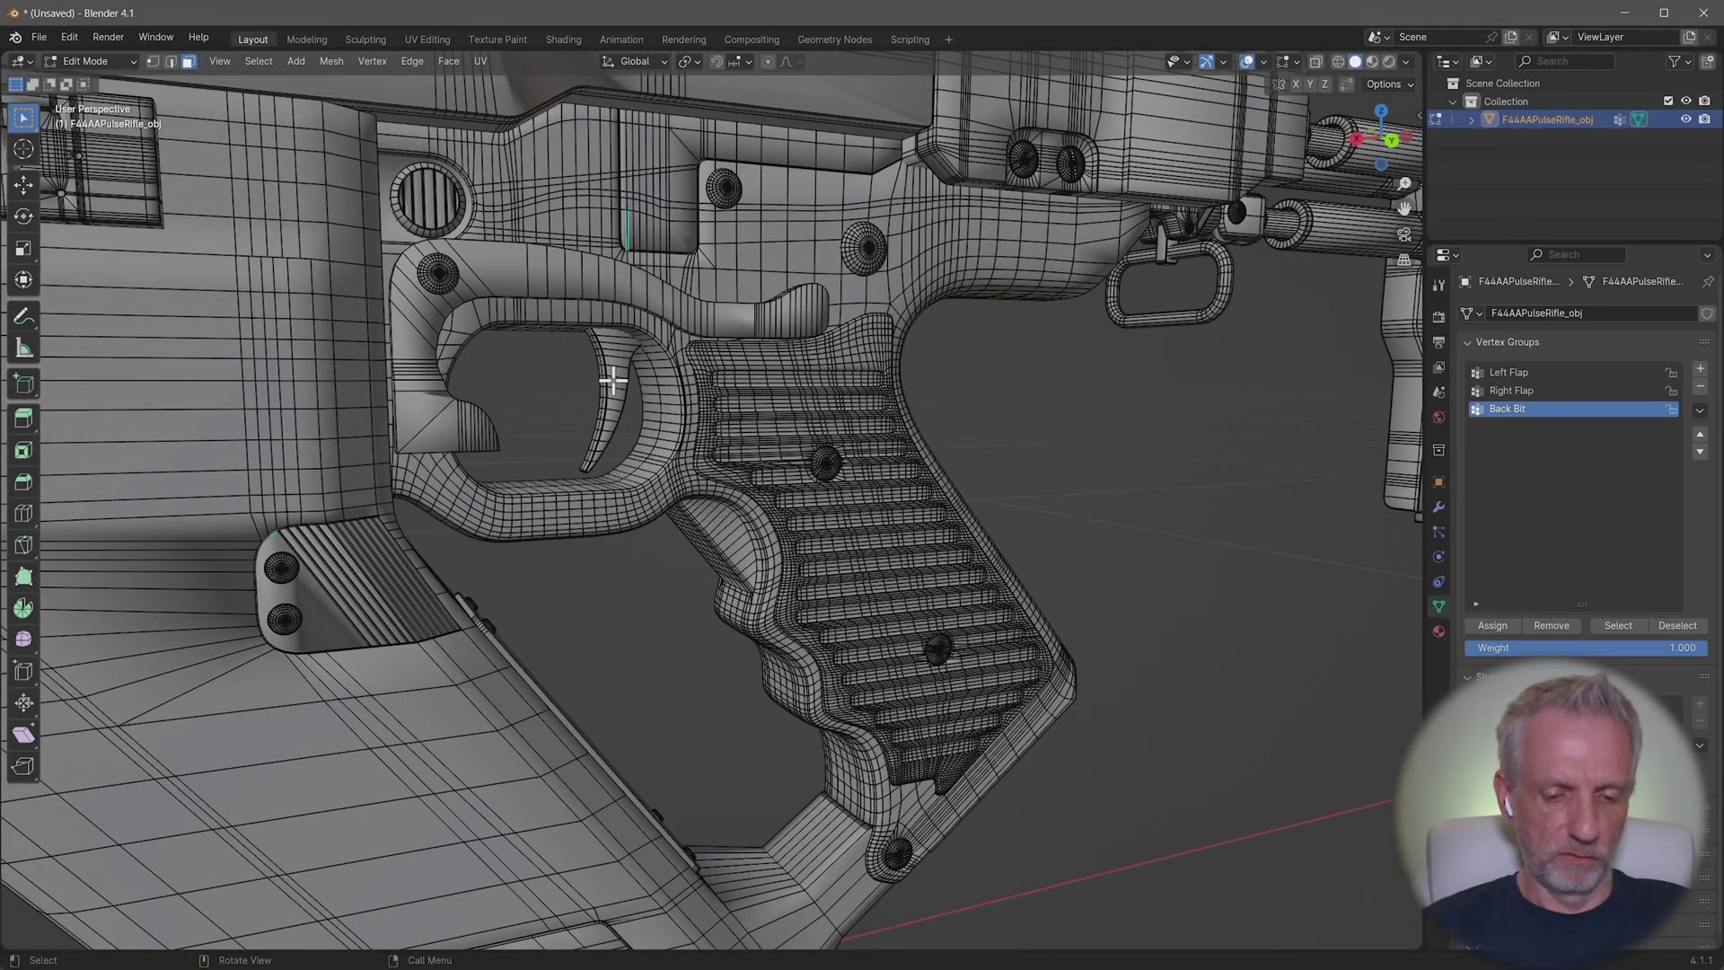
pyautogui.press('l')
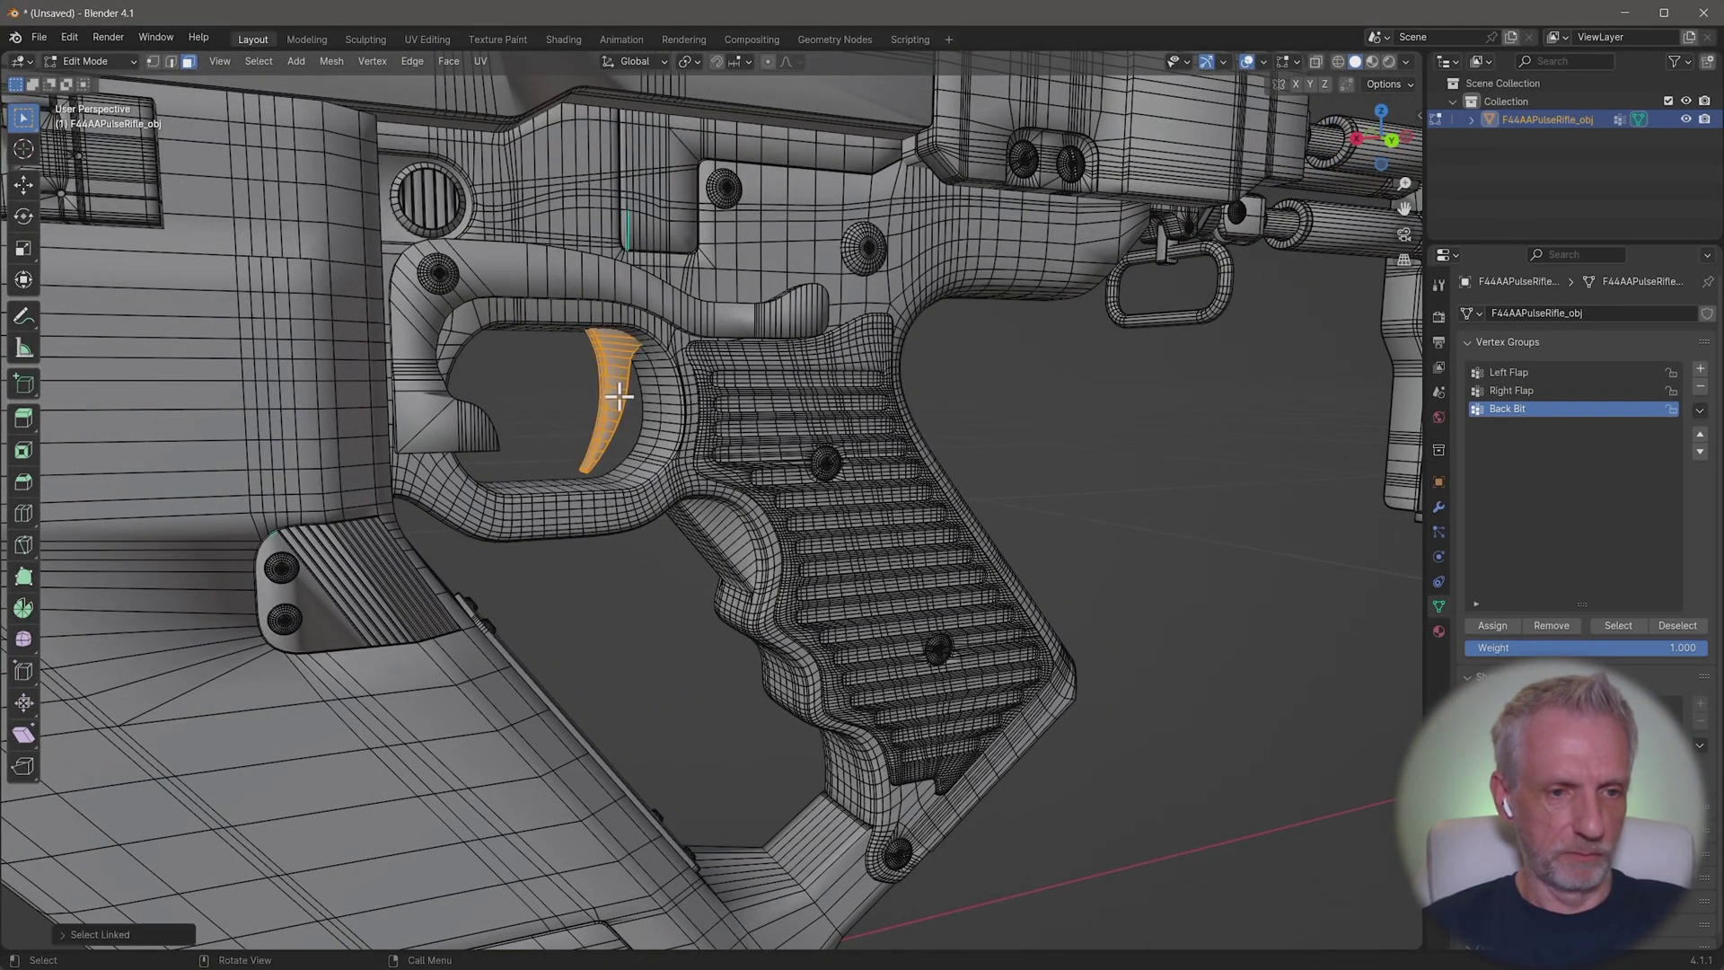
pyautogui.click(1699, 369)
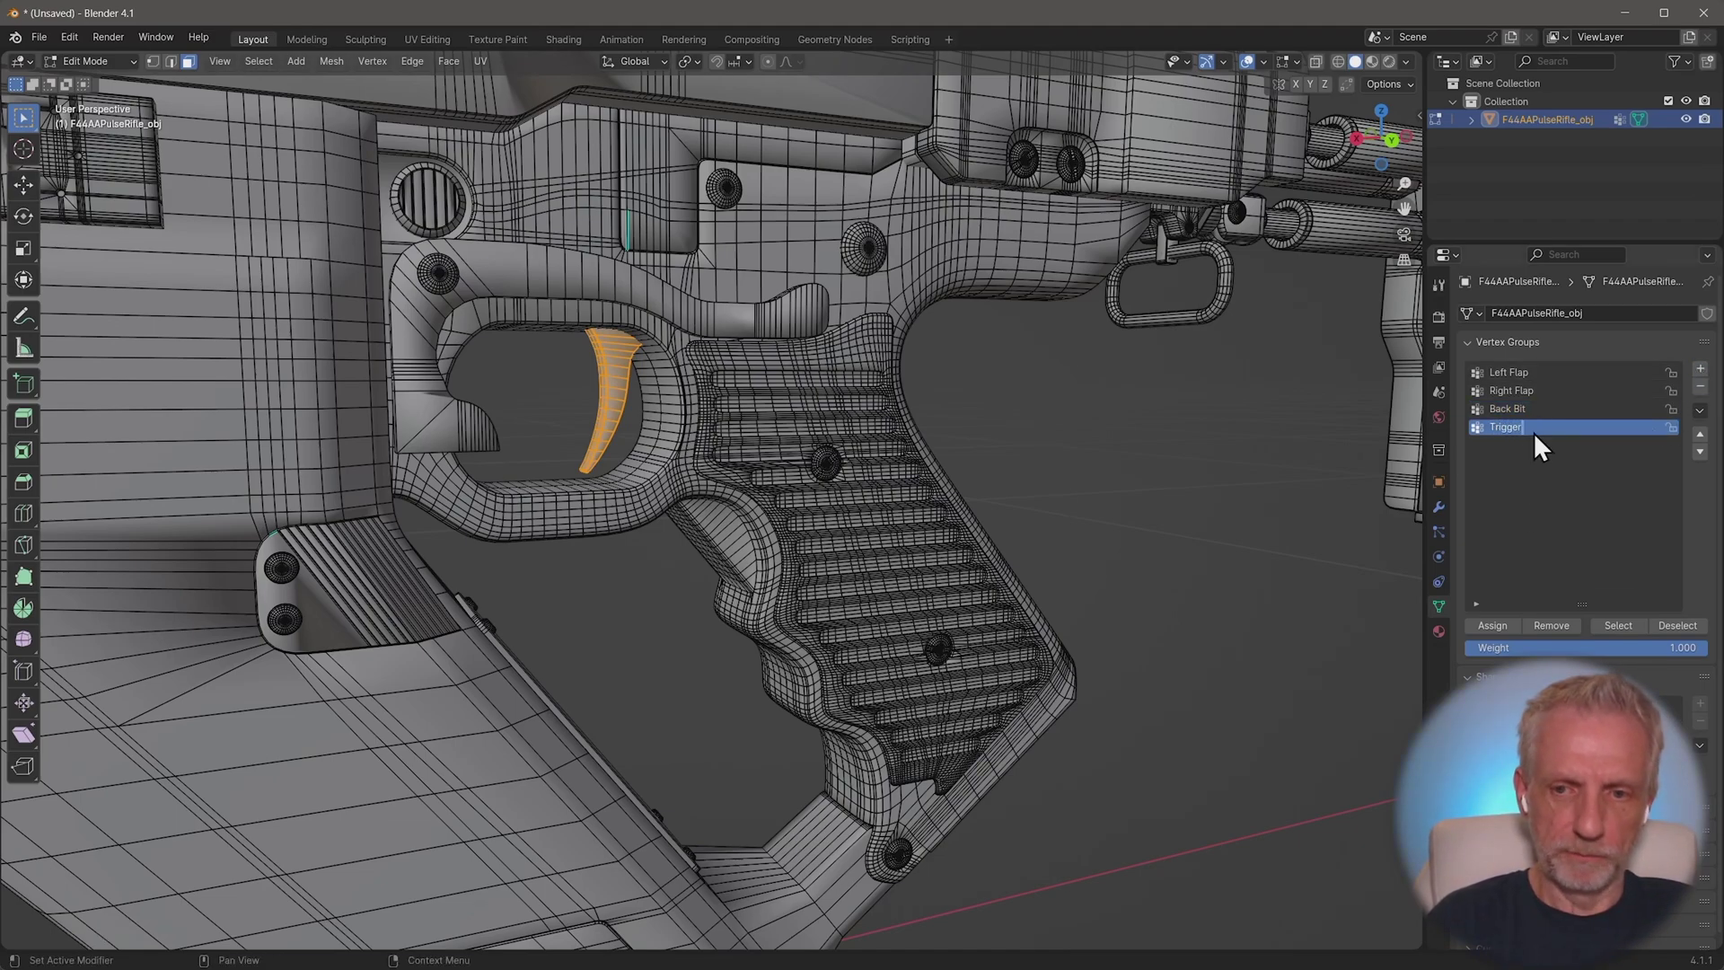
pyautogui.press('Return')
pyautogui.click(1492, 623)
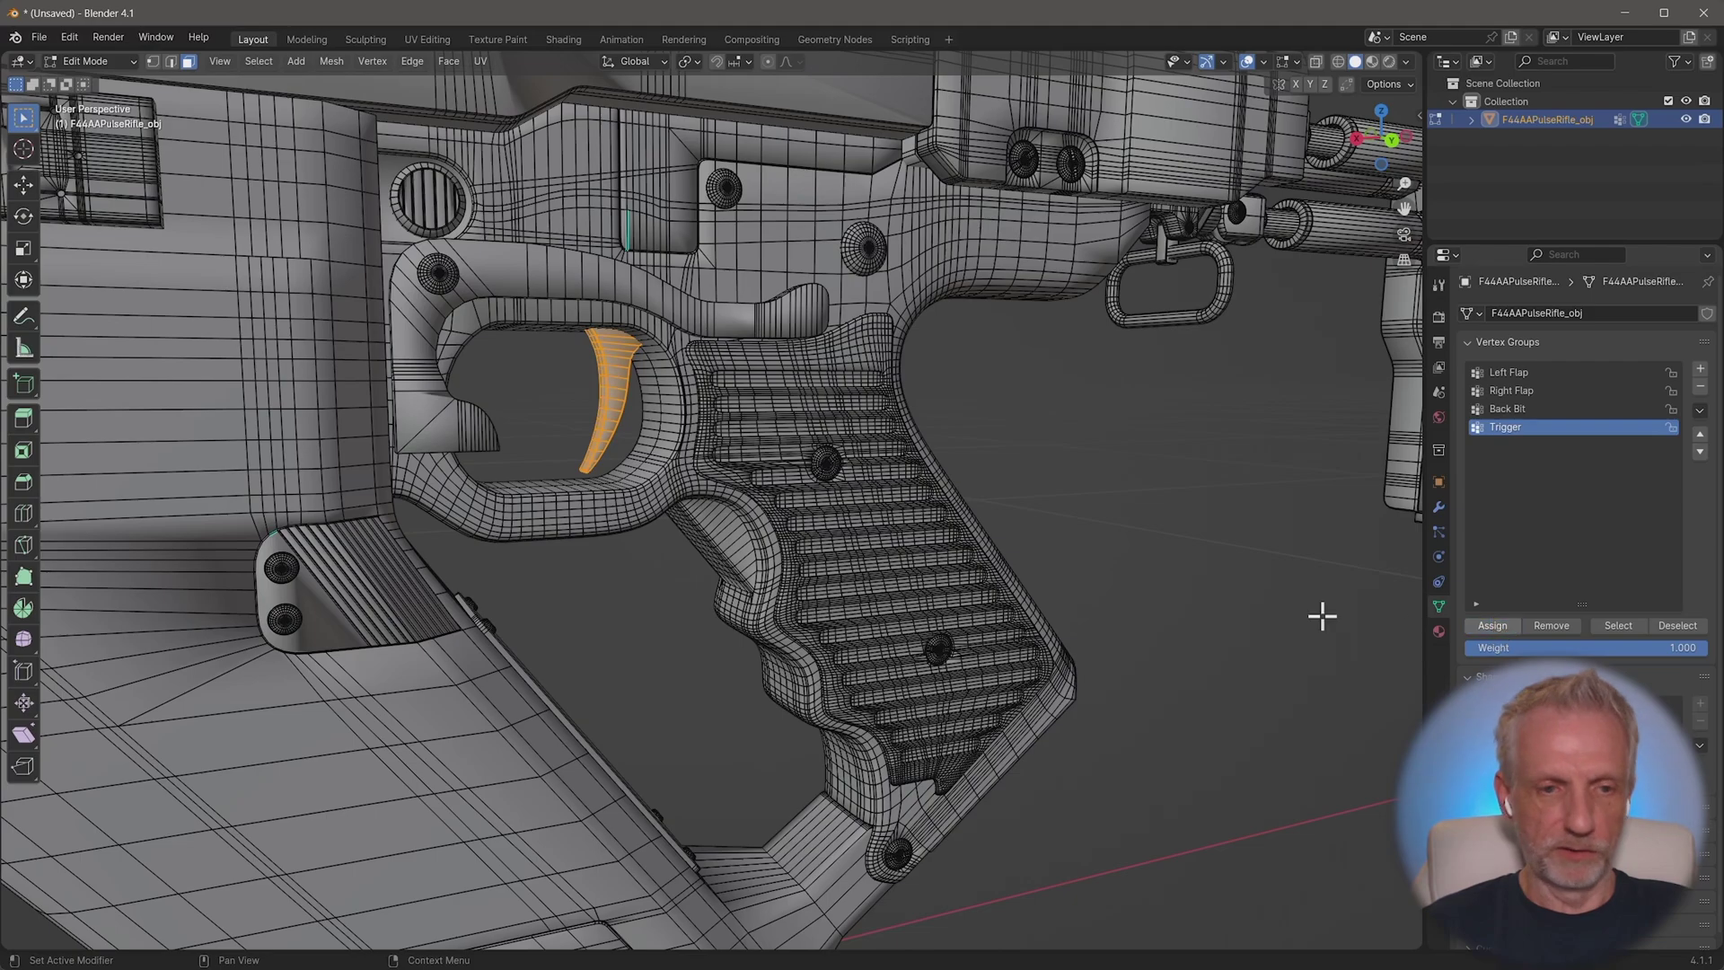
# Step: Select the linked faces of the sight's glass panel and surrounding frame on top of the rifle, with the trigger deselected
pyautogui.scroll(-3, 1047, 469)
pyautogui.moveTo(1047, 470); pyautogui.dragTo(827, 470, button='middle')
pyautogui.scroll(3, 854, 473)
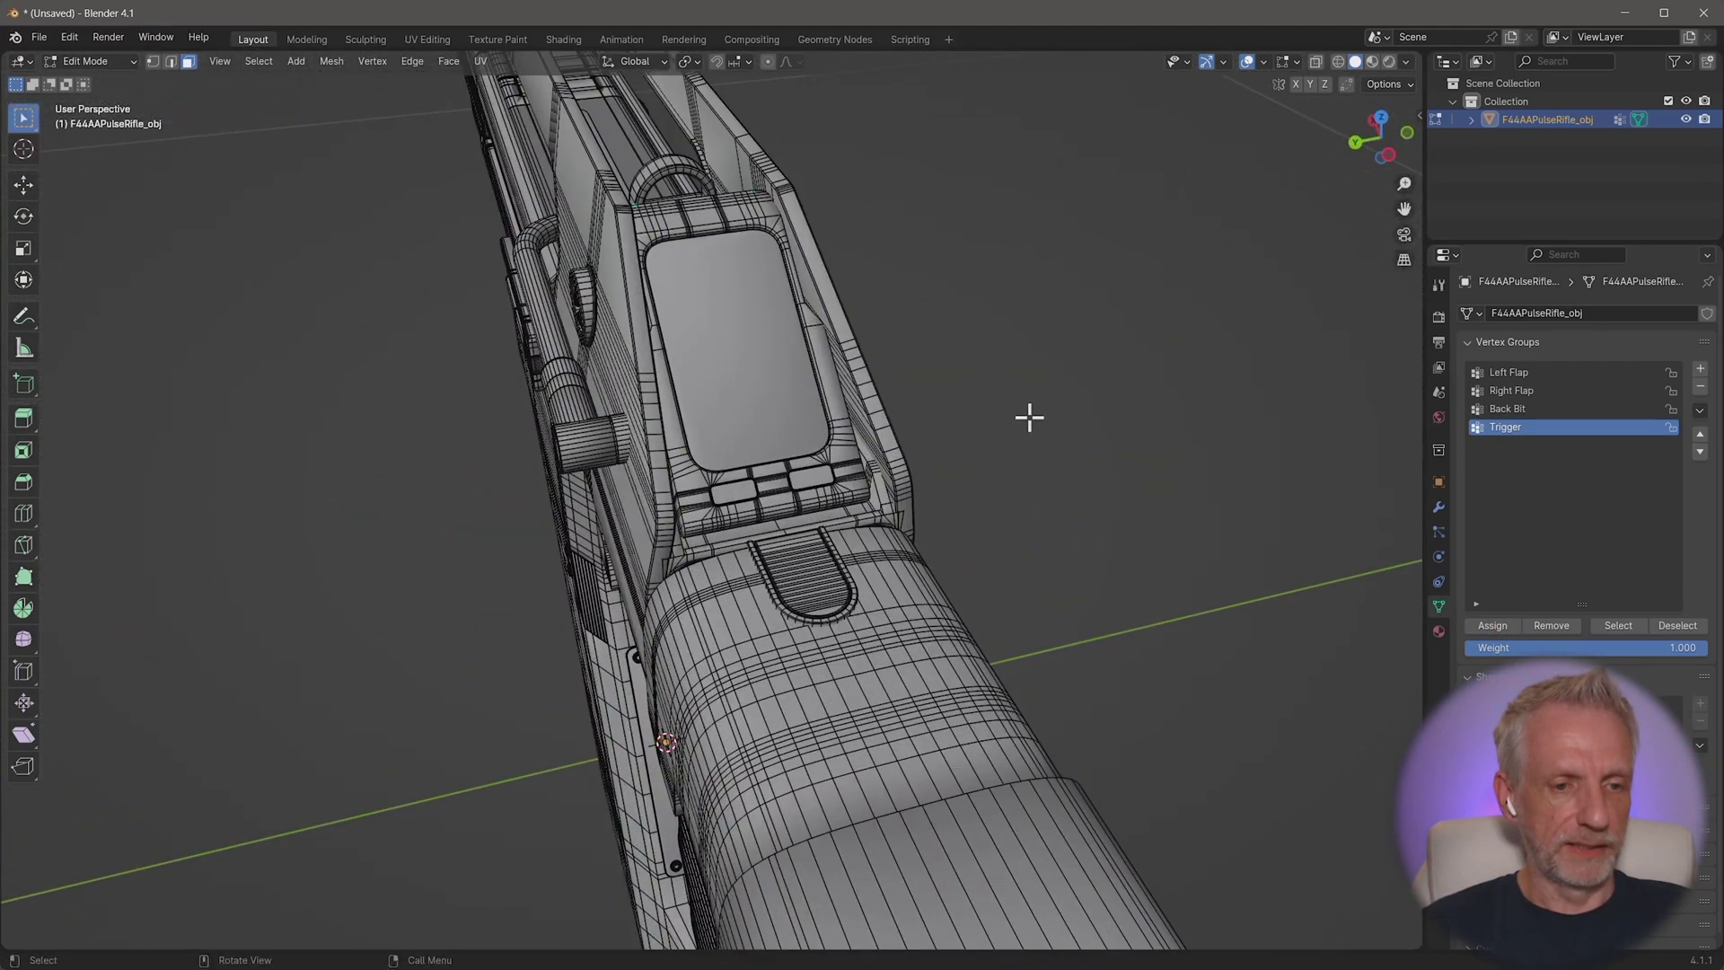
pyautogui.moveTo(1029, 416); pyautogui.dragTo(712, 296, button='middle')
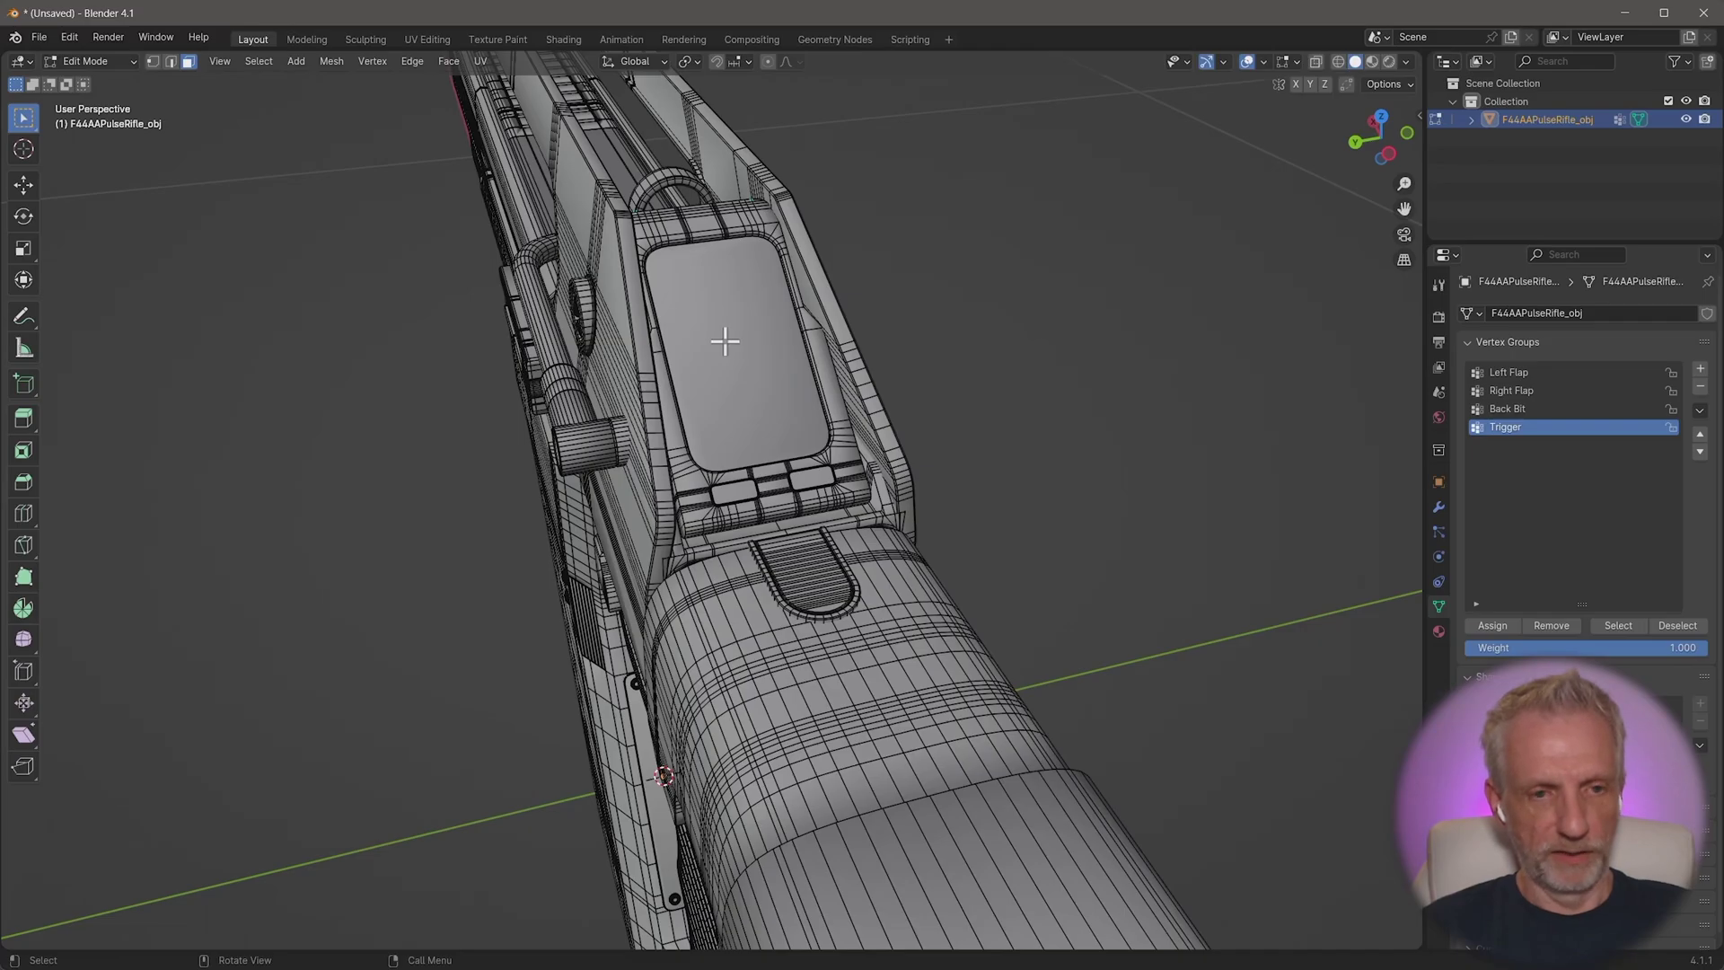
pyautogui.press('l')
pyautogui.press('l')
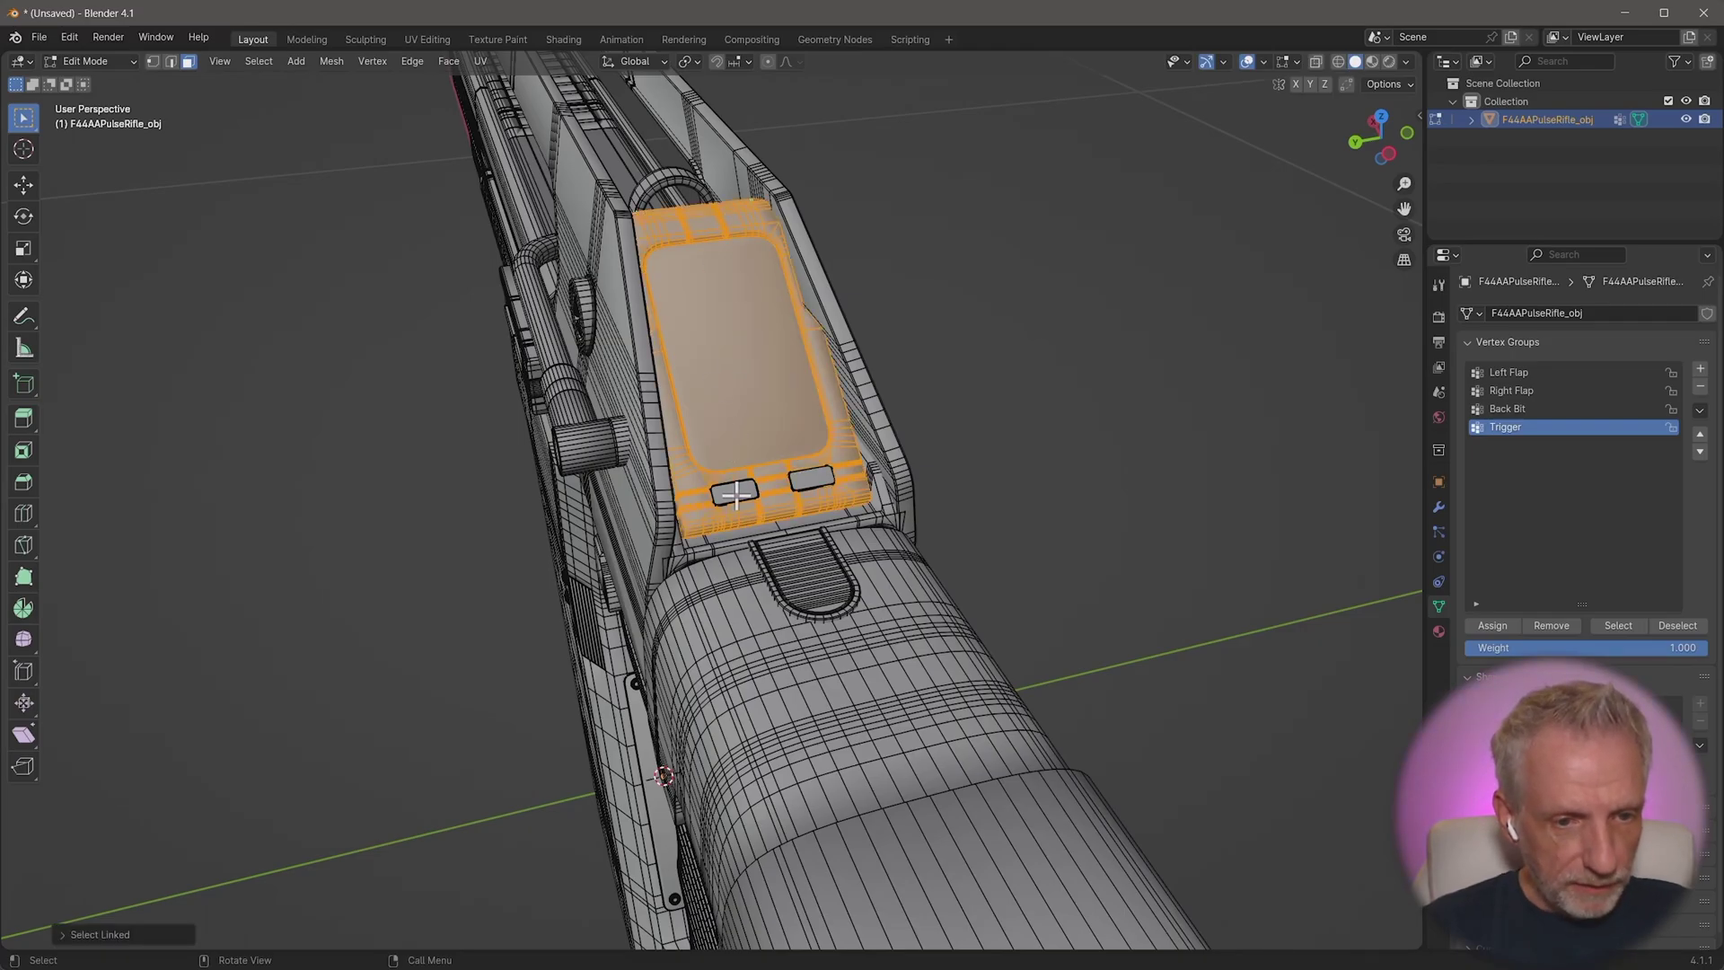
pyautogui.moveTo(824, 451); pyautogui.dragTo(907, 432, button='middle')
# Step: Create a vertex group named Sight, assign the selected sight faces to it and clear the selection
pyautogui.click(1699, 369)
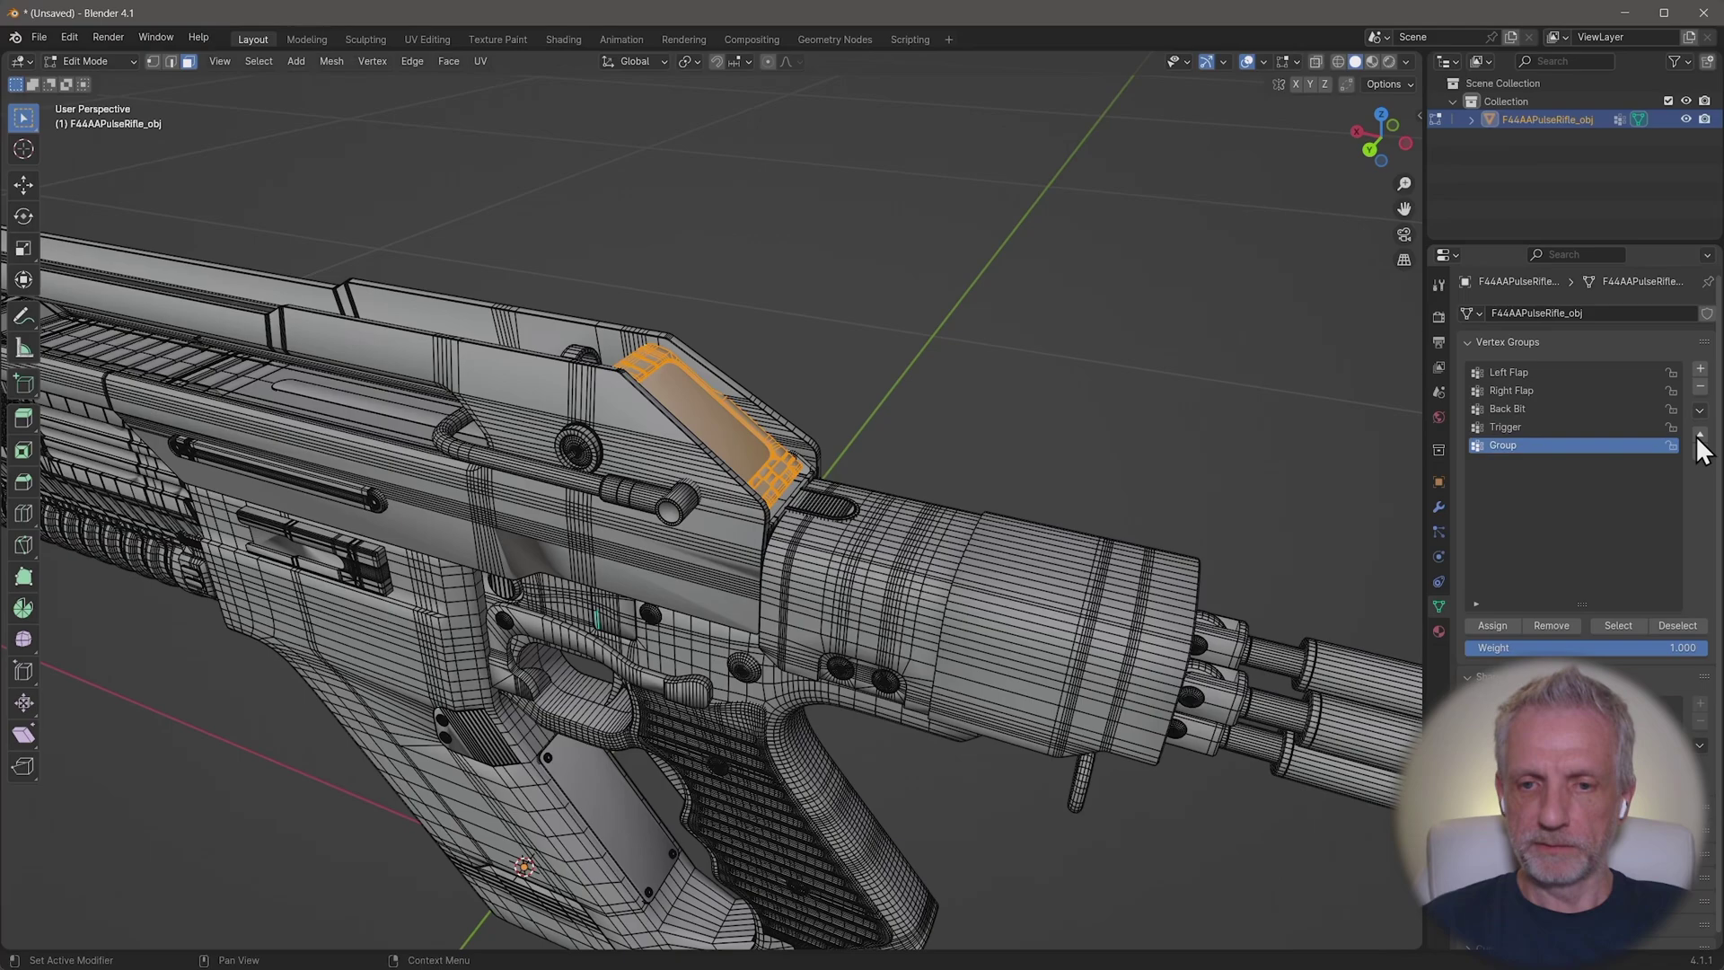
pyautogui.doubleClick(1528, 446)
pyautogui.write('Sight')
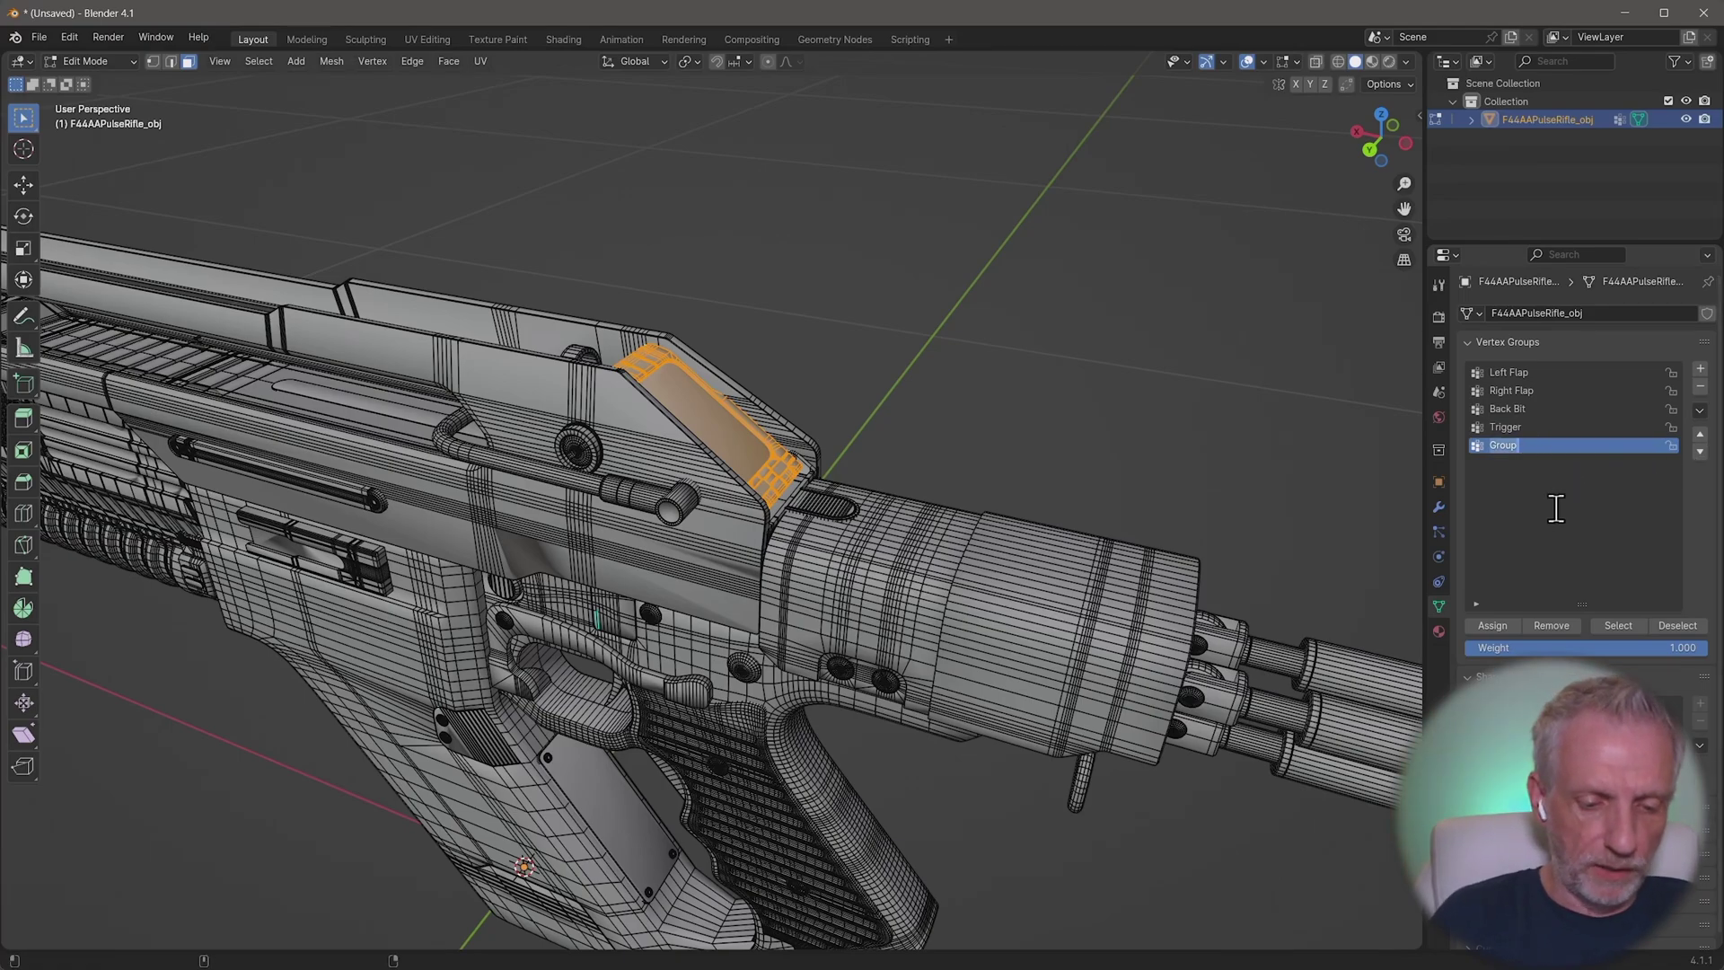
pyautogui.press('Return')
pyautogui.click(1490, 625)
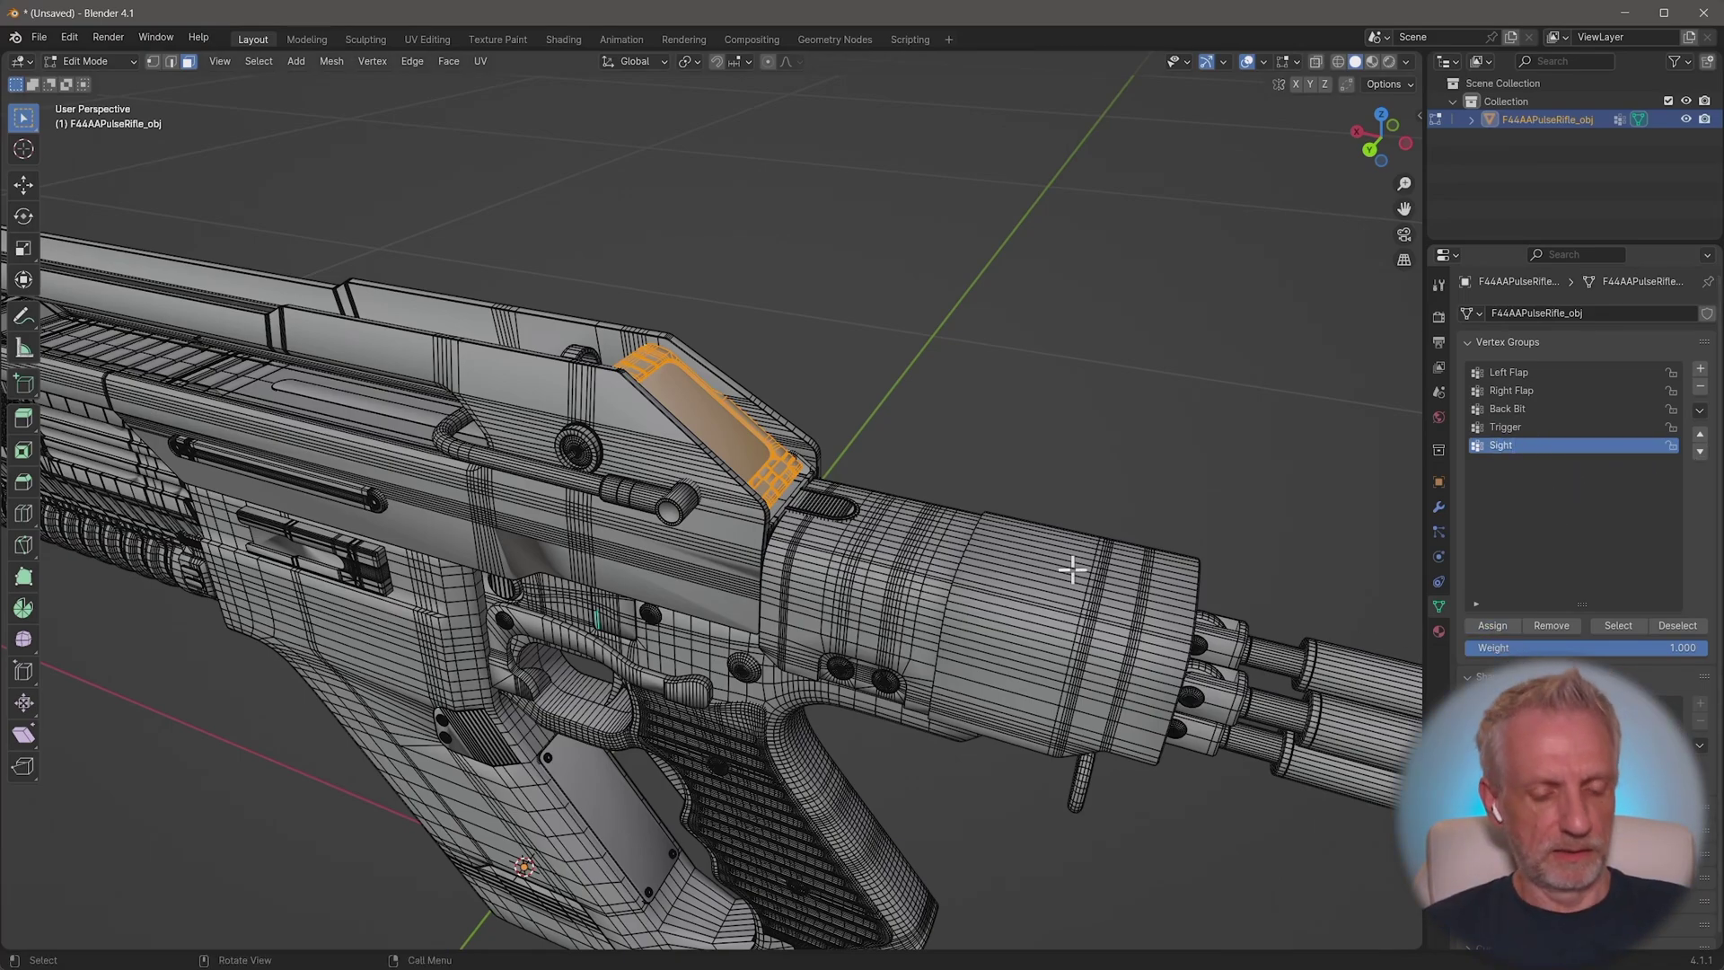
pyautogui.hotkey('alt', 'a')
# Step: Return to Object Mode and save the file as Pulse Rifle.blend in the F44AA Pulse Rifle folder
pyautogui.moveTo(989, 520); pyautogui.dragTo(916, 470, button='middle')
pyautogui.scroll(-3, 1036, 430)
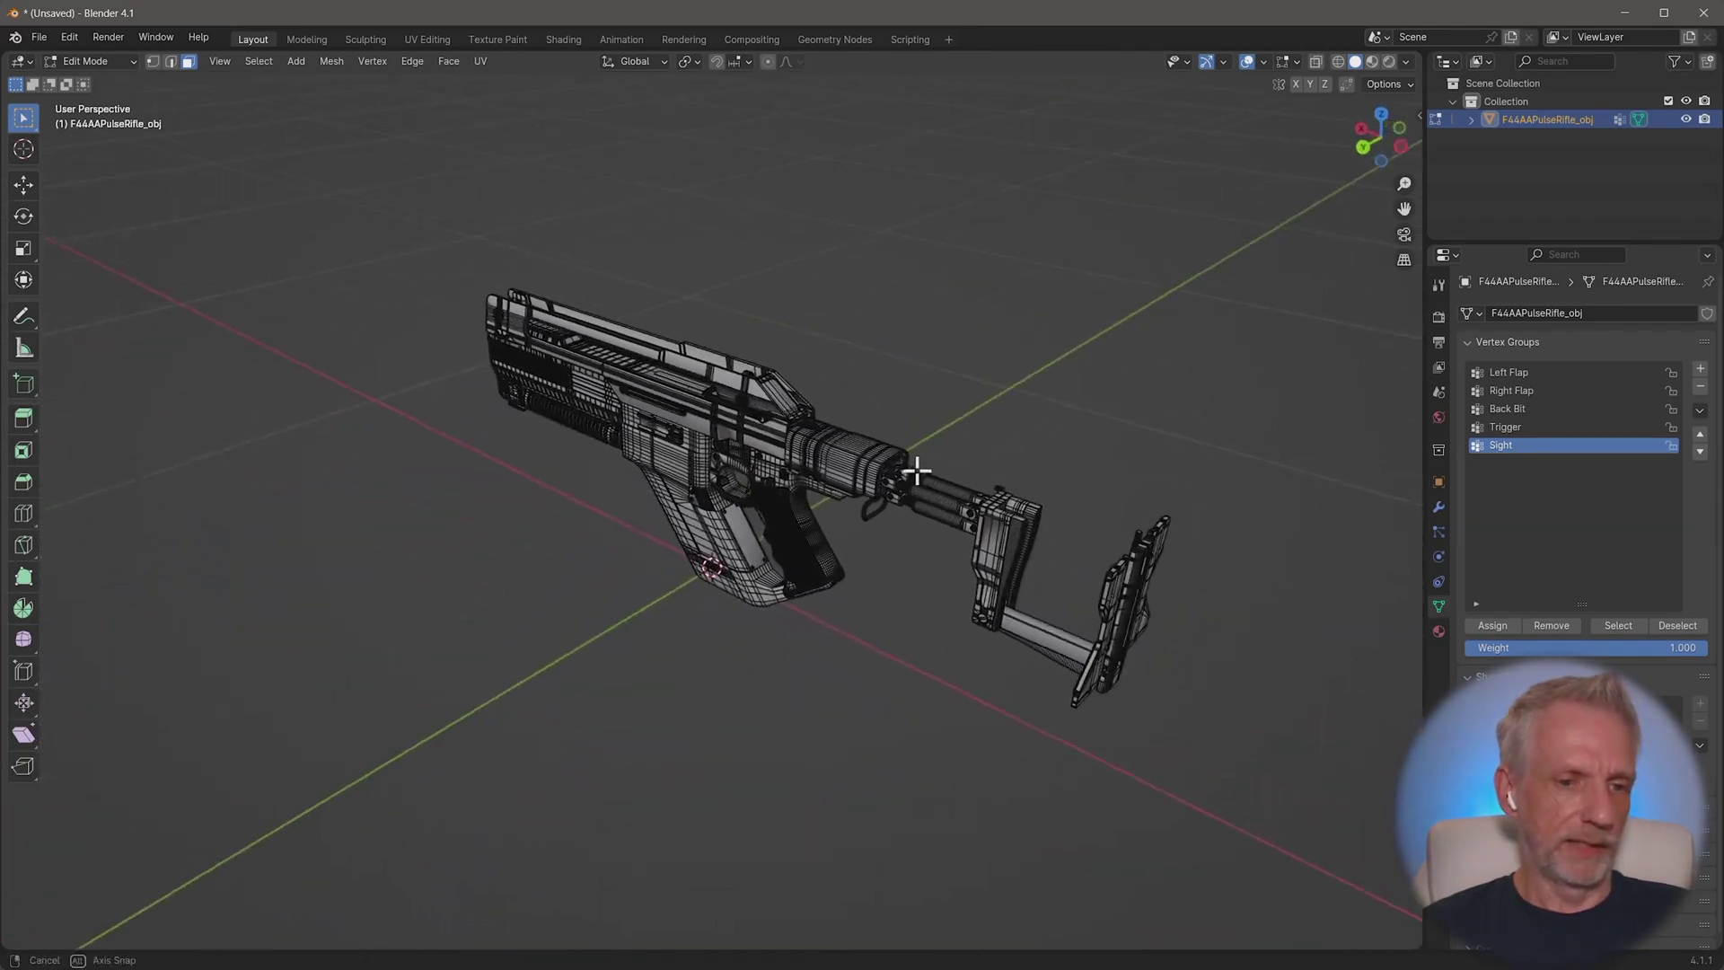
pyautogui.moveTo(955, 398); pyautogui.dragTo(1024, 373, button='middle')
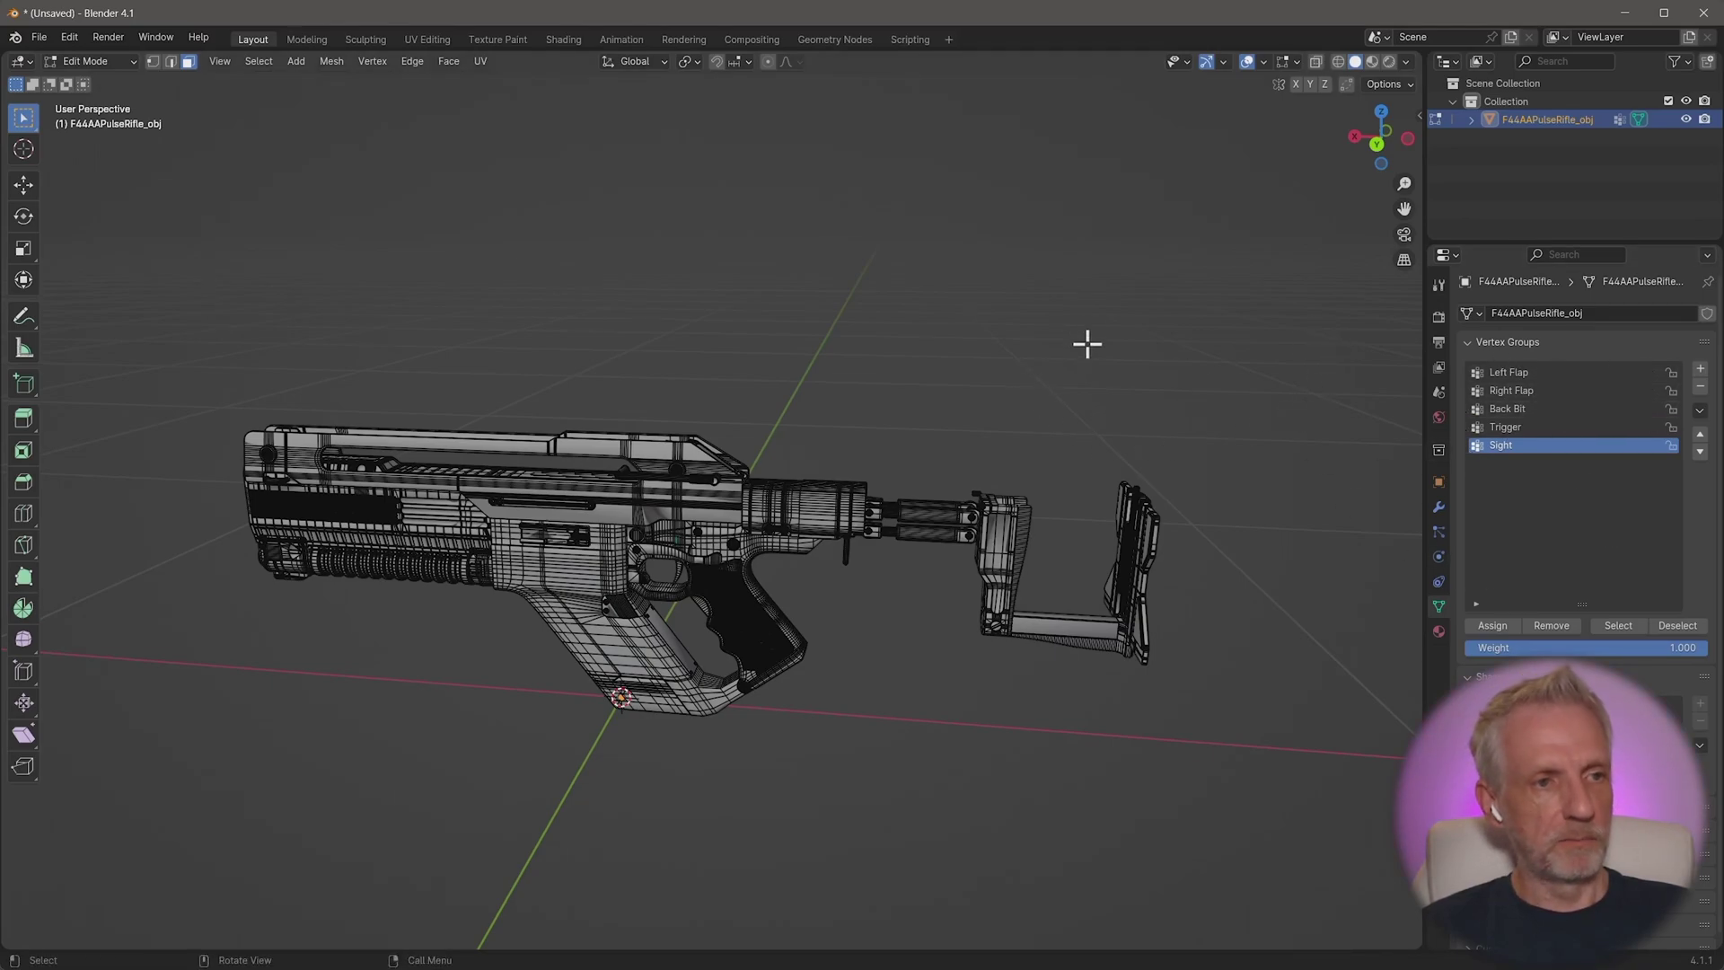
pyautogui.press('Tab')
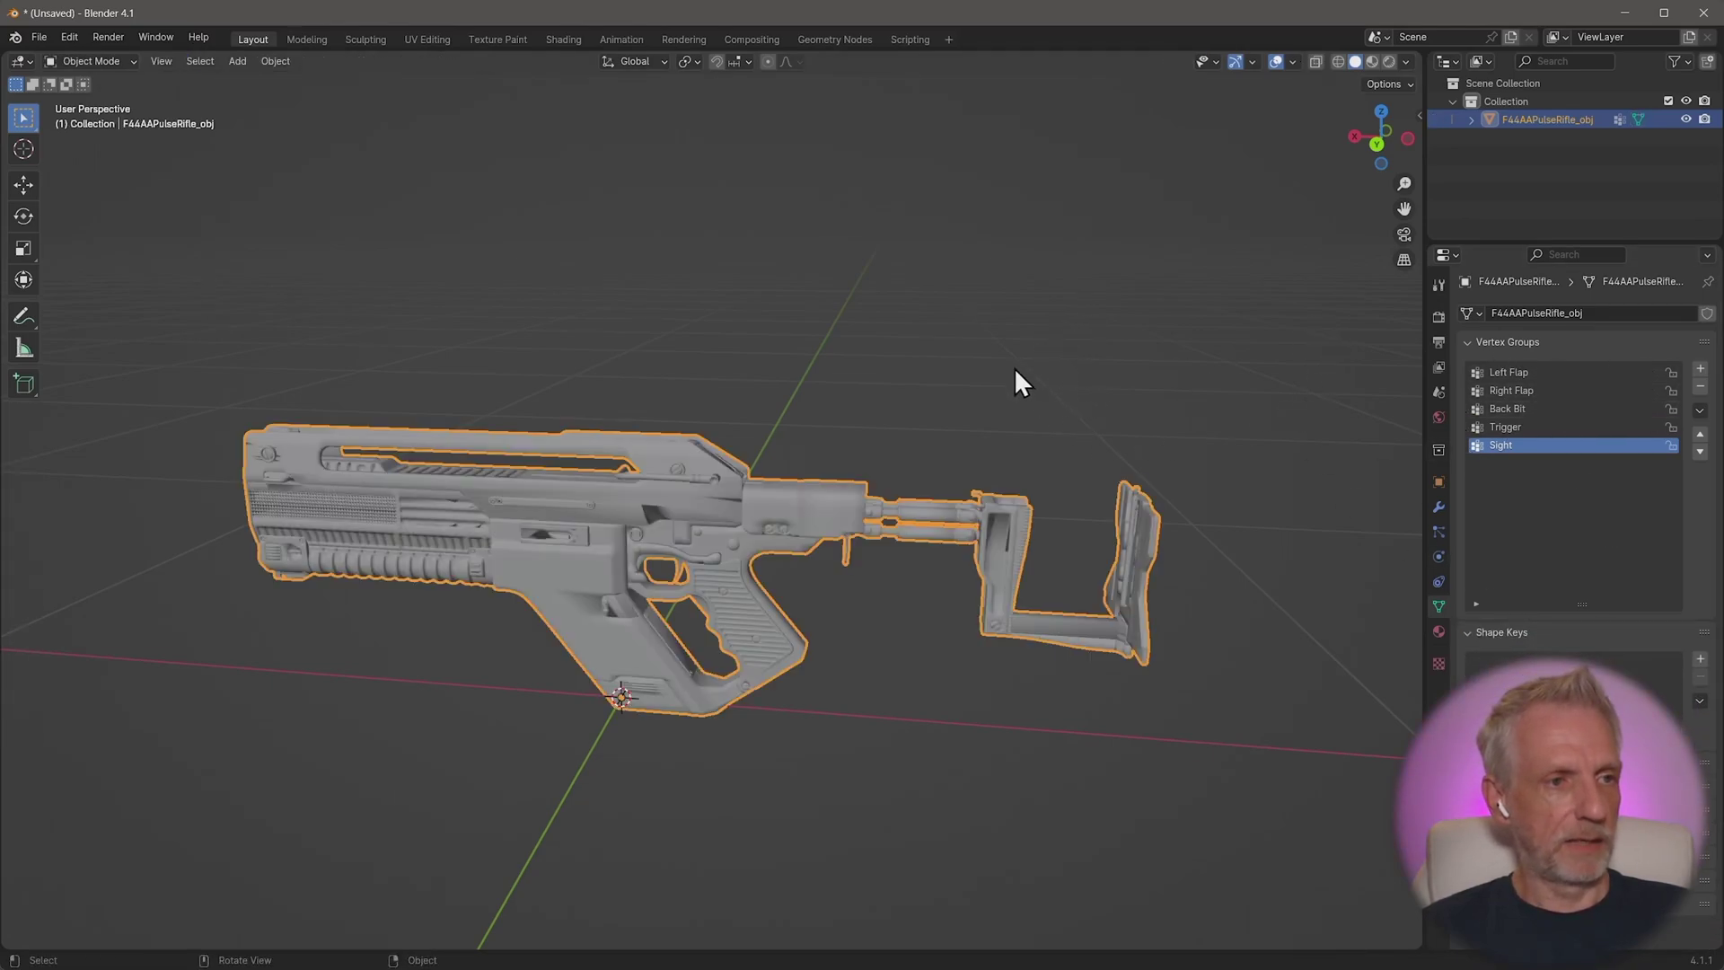
pyautogui.click(40, 37)
pyautogui.click(120, 197)
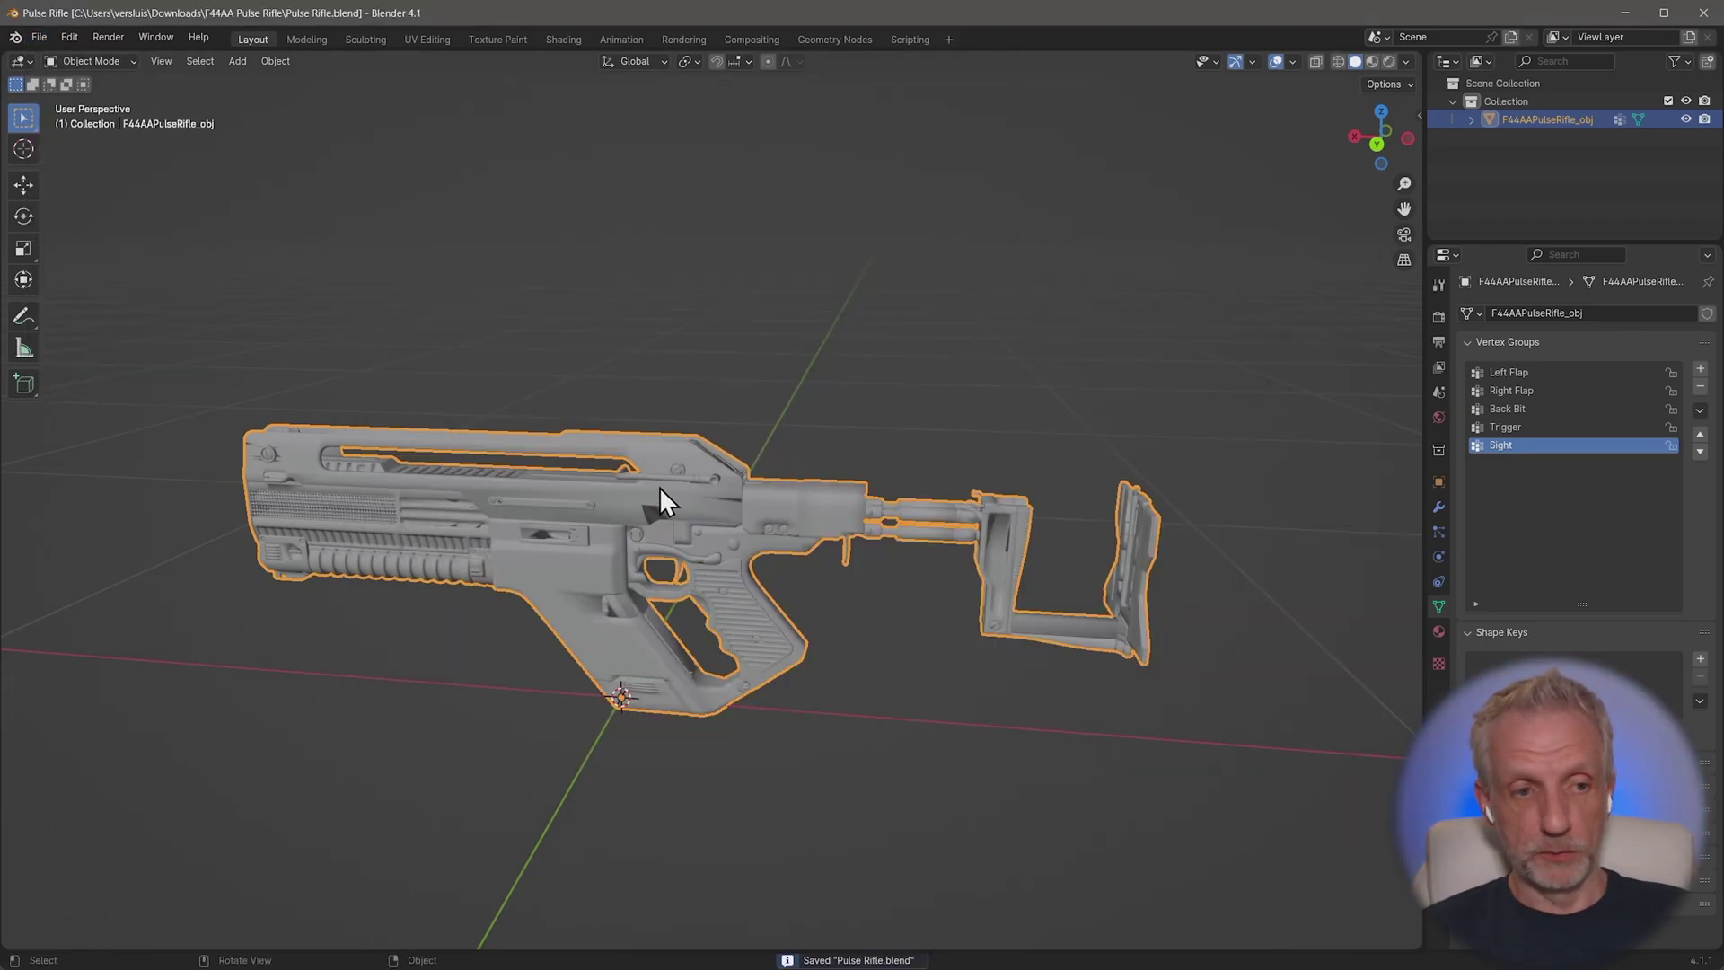
# Step: Export the rifle as a Wavefront OBJ named Pulse Rifle.obj with Vertex Groups grouping enabled
pyautogui.moveTo(639, 487); pyautogui.dragTo(703, 417, button='middle')
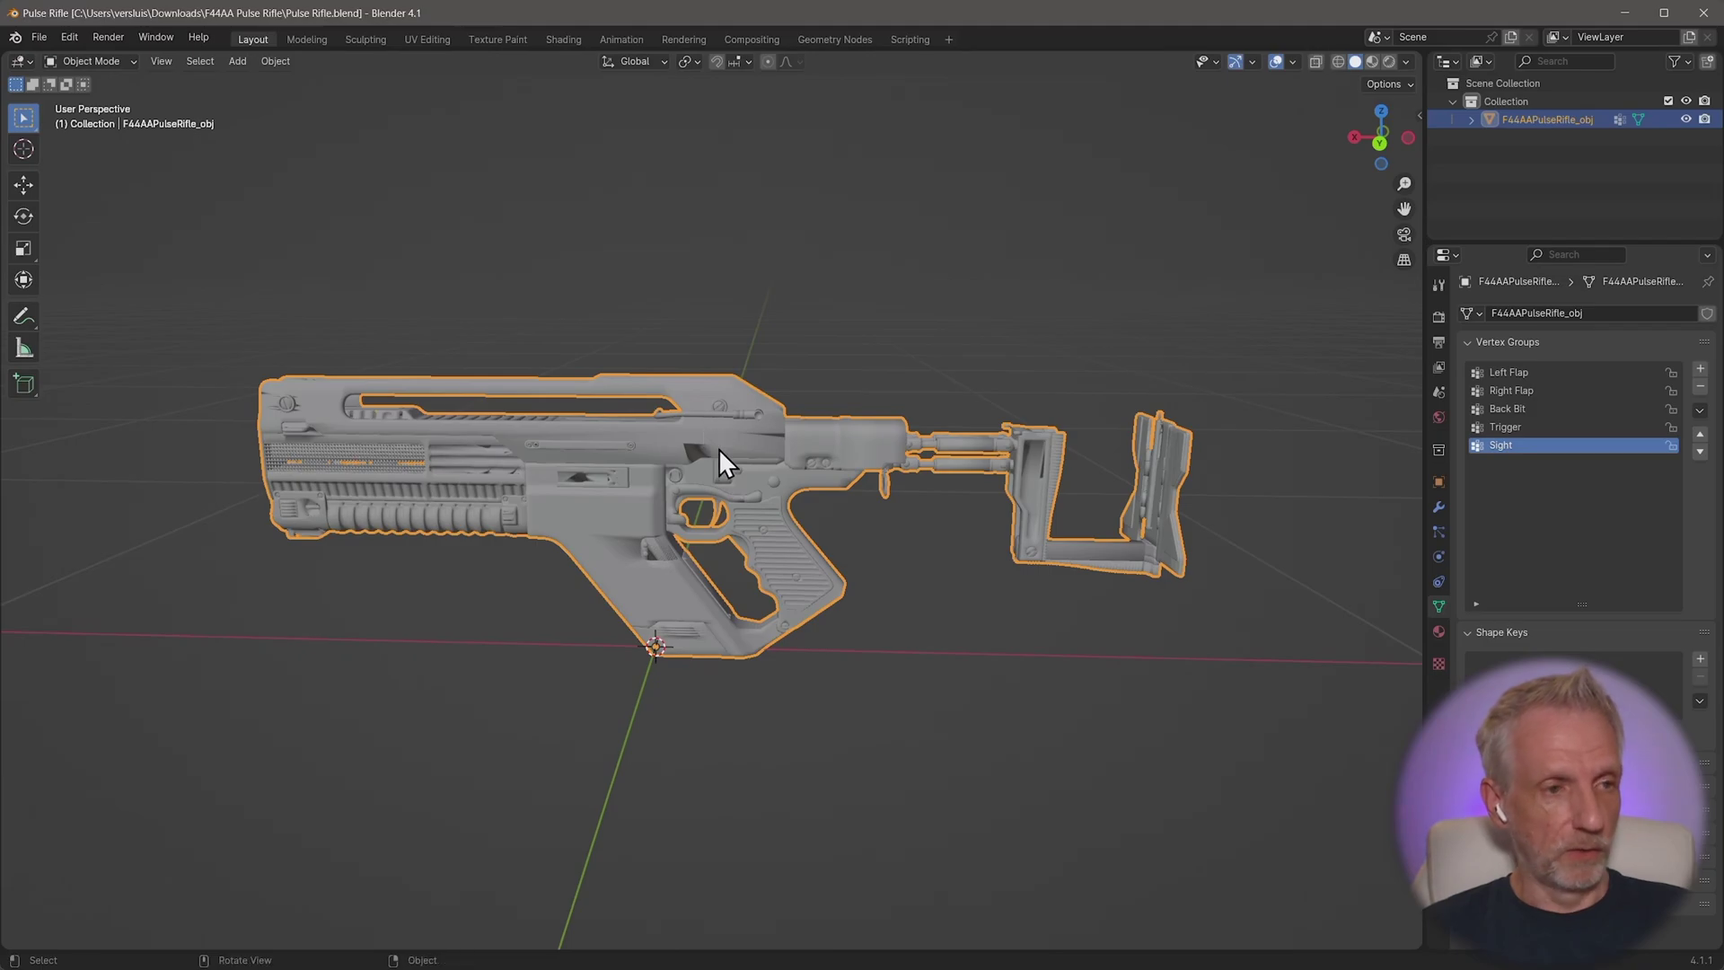
pyautogui.press('q')
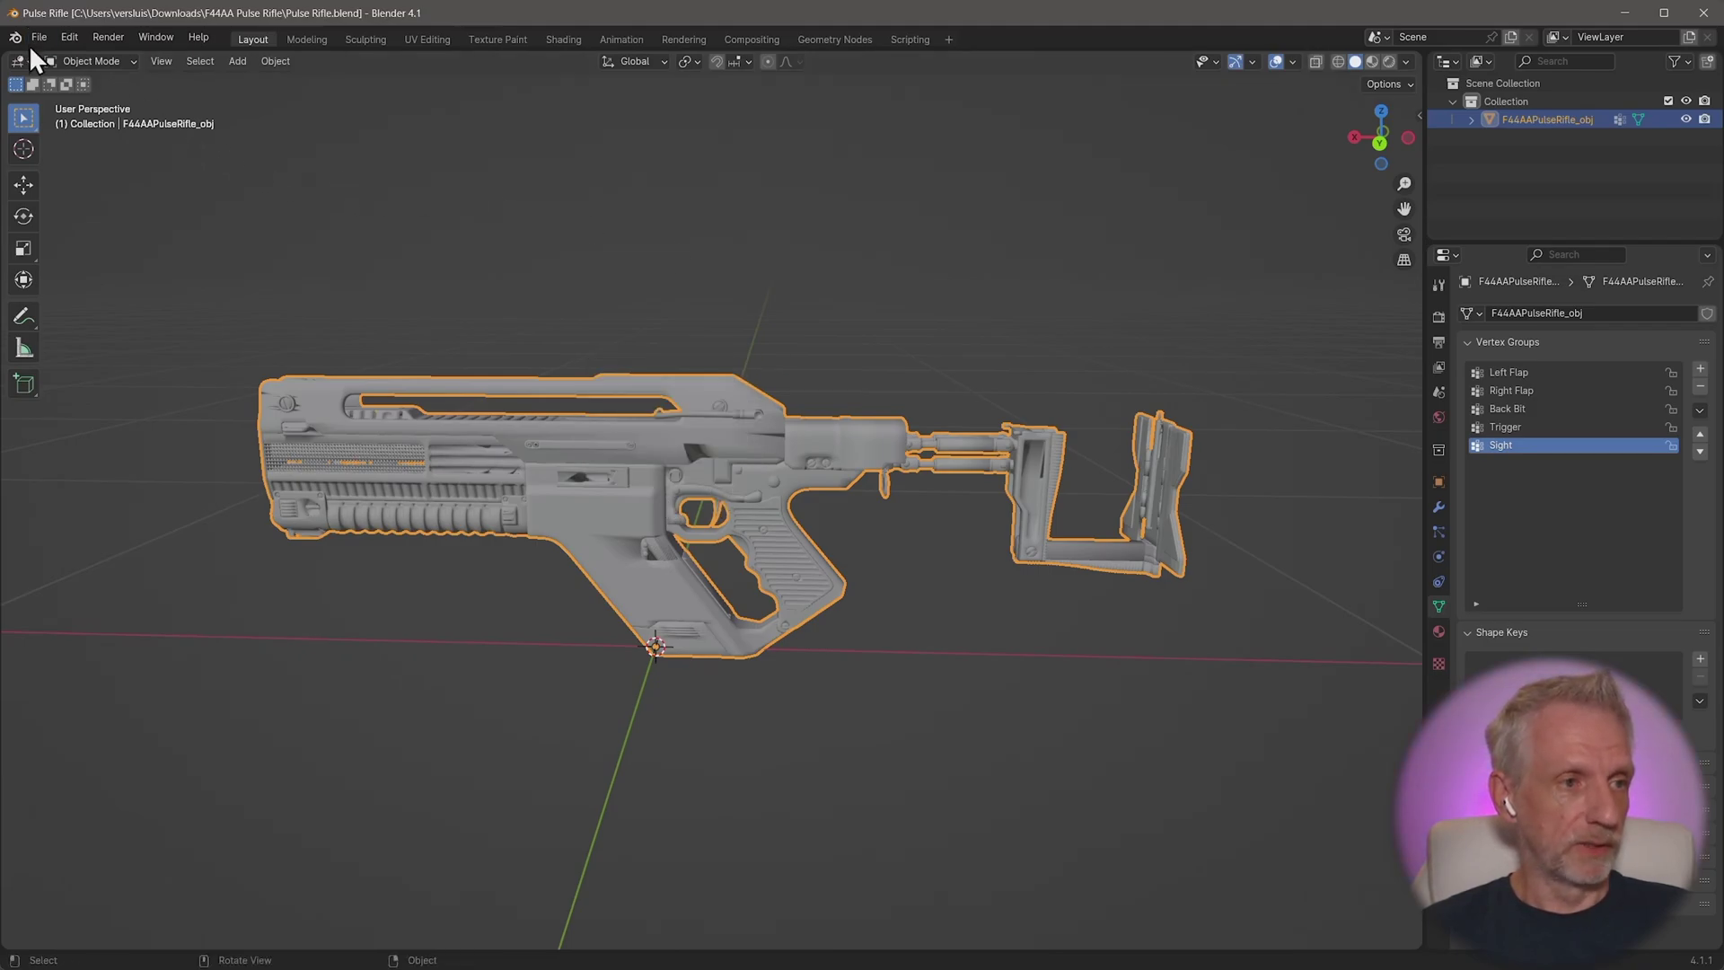
pyautogui.click(36, 37)
pyautogui.moveTo(135, 310)
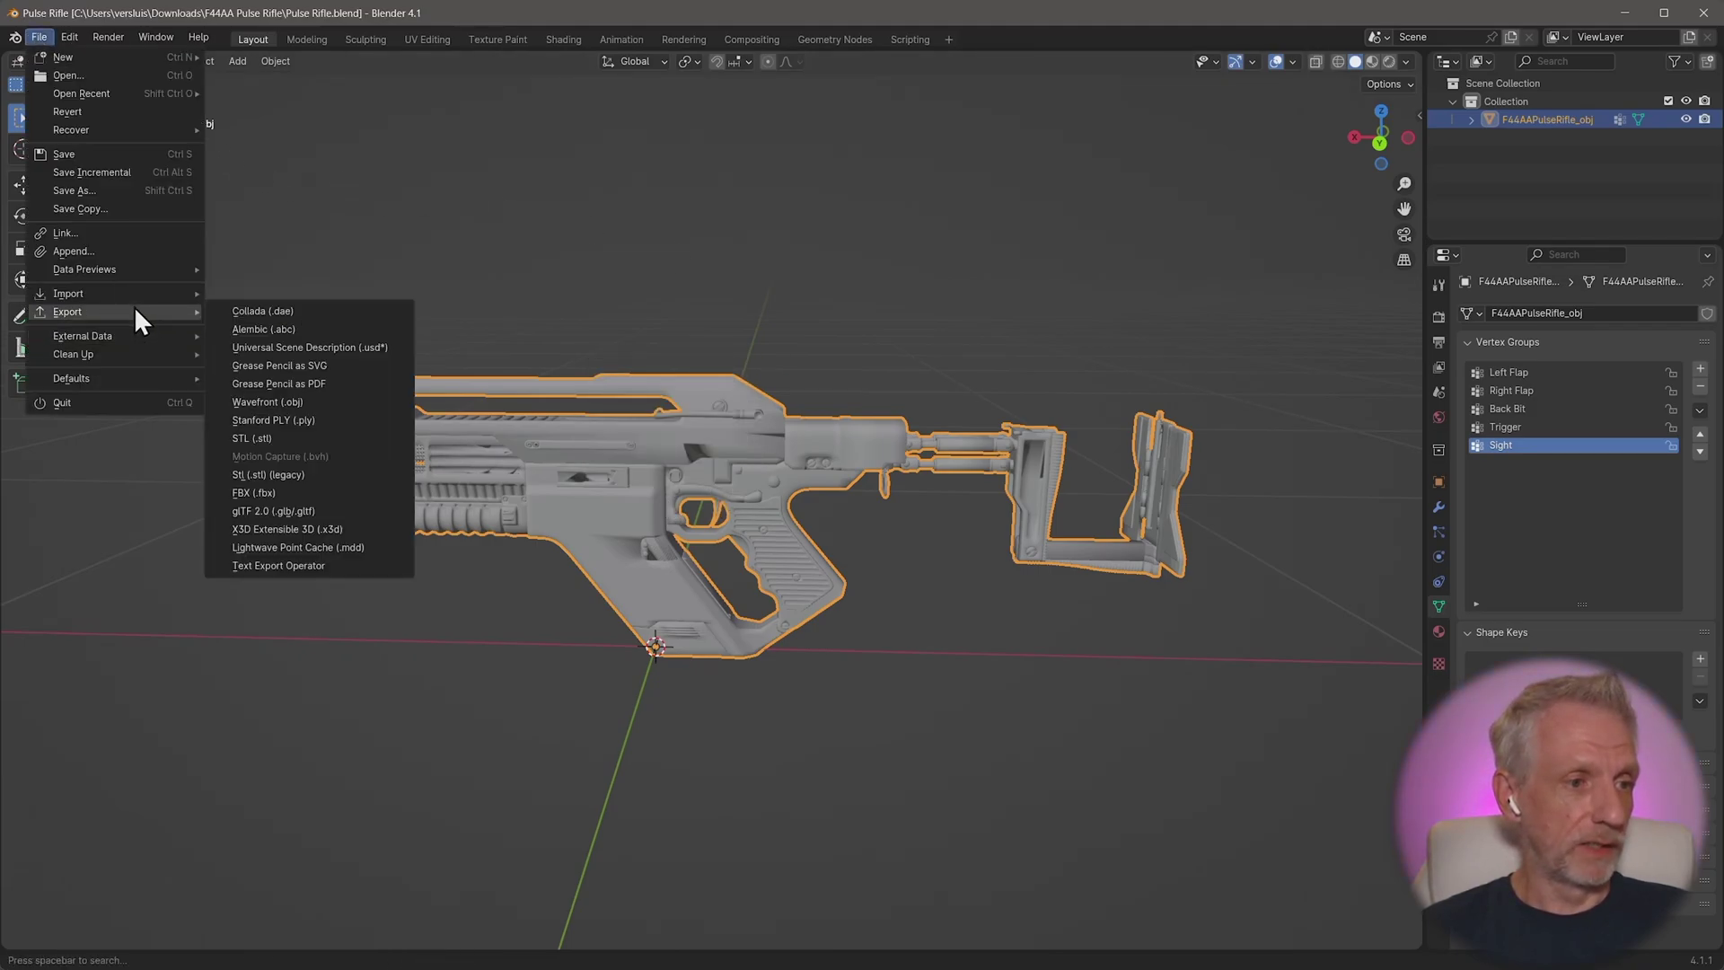
pyautogui.click(331, 403)
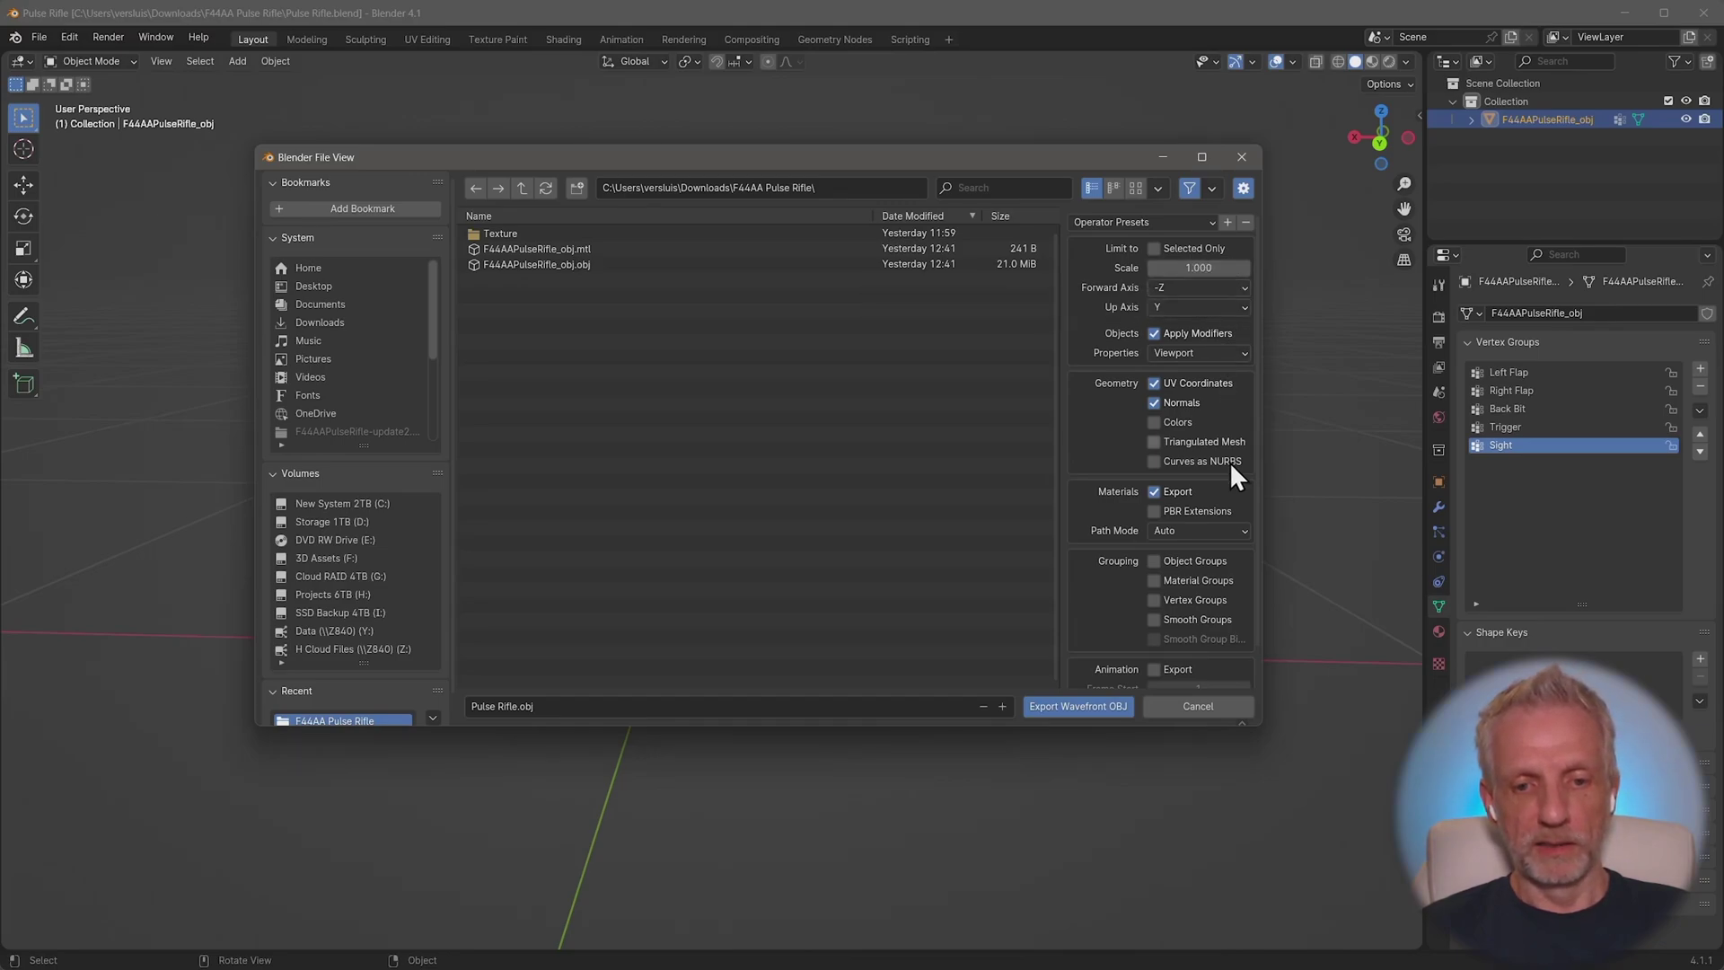
pyautogui.click(1155, 600)
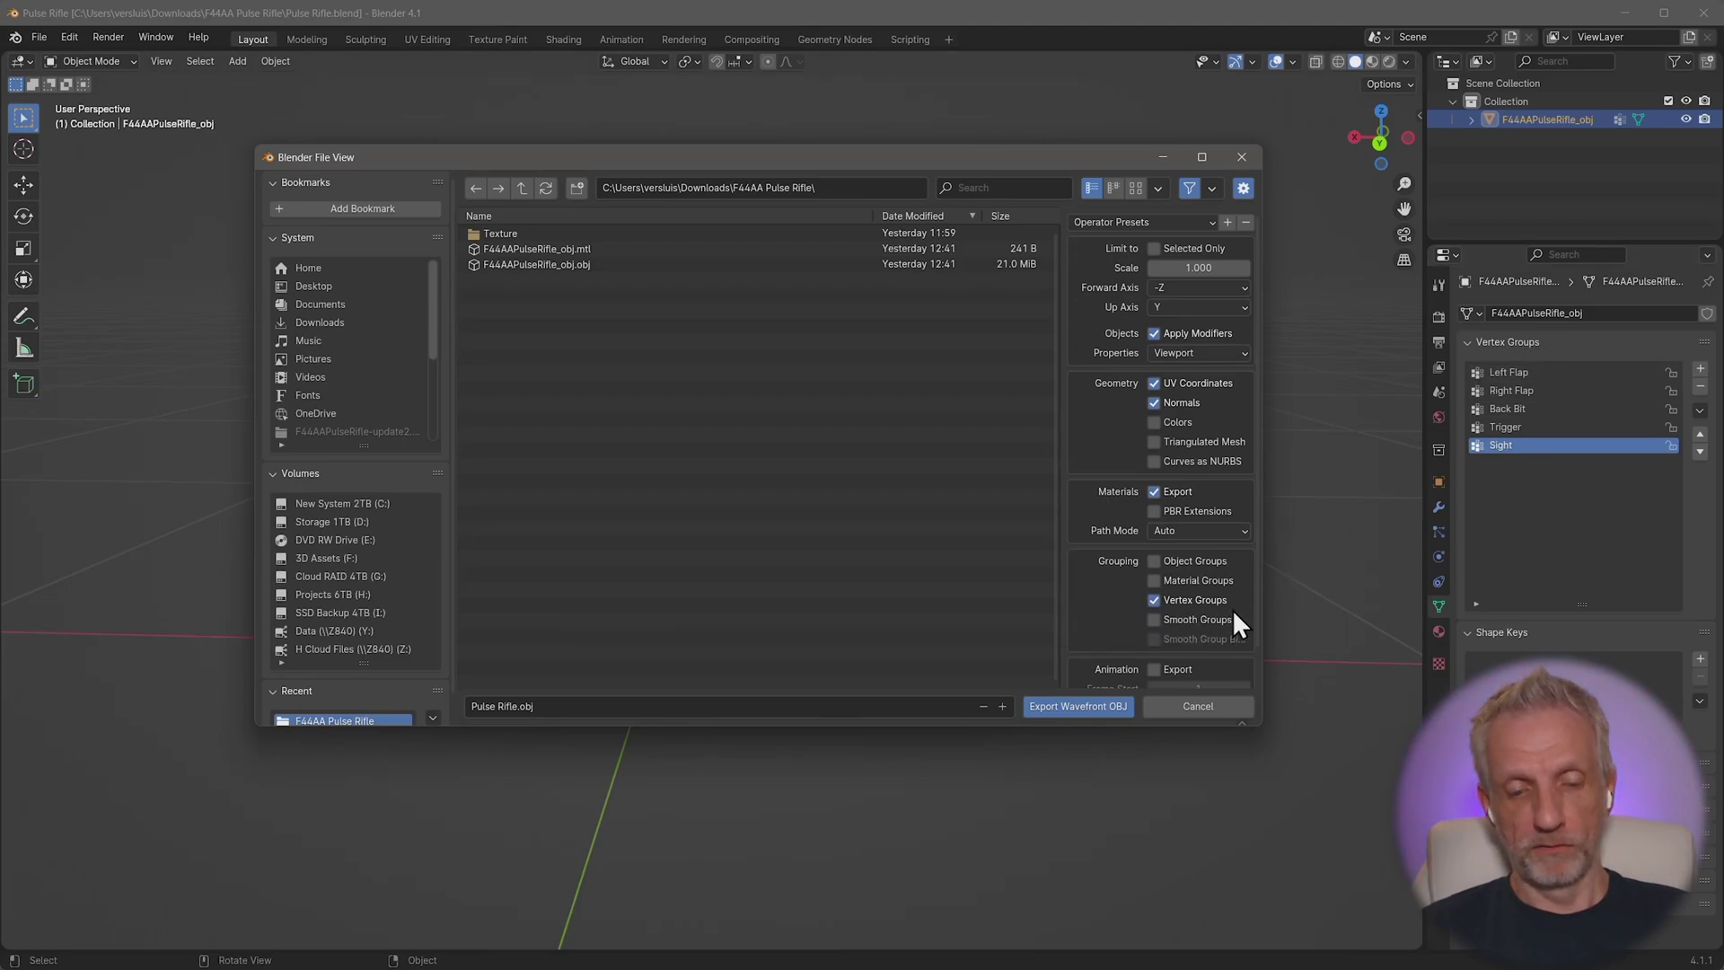
pyautogui.click(1088, 706)
# Step: Switch to DAZ Studio and choose Pulse Rifle.obj from the F44AA Pulse Rifle folder for import
pyautogui.hotkey('alt', 'Tab')
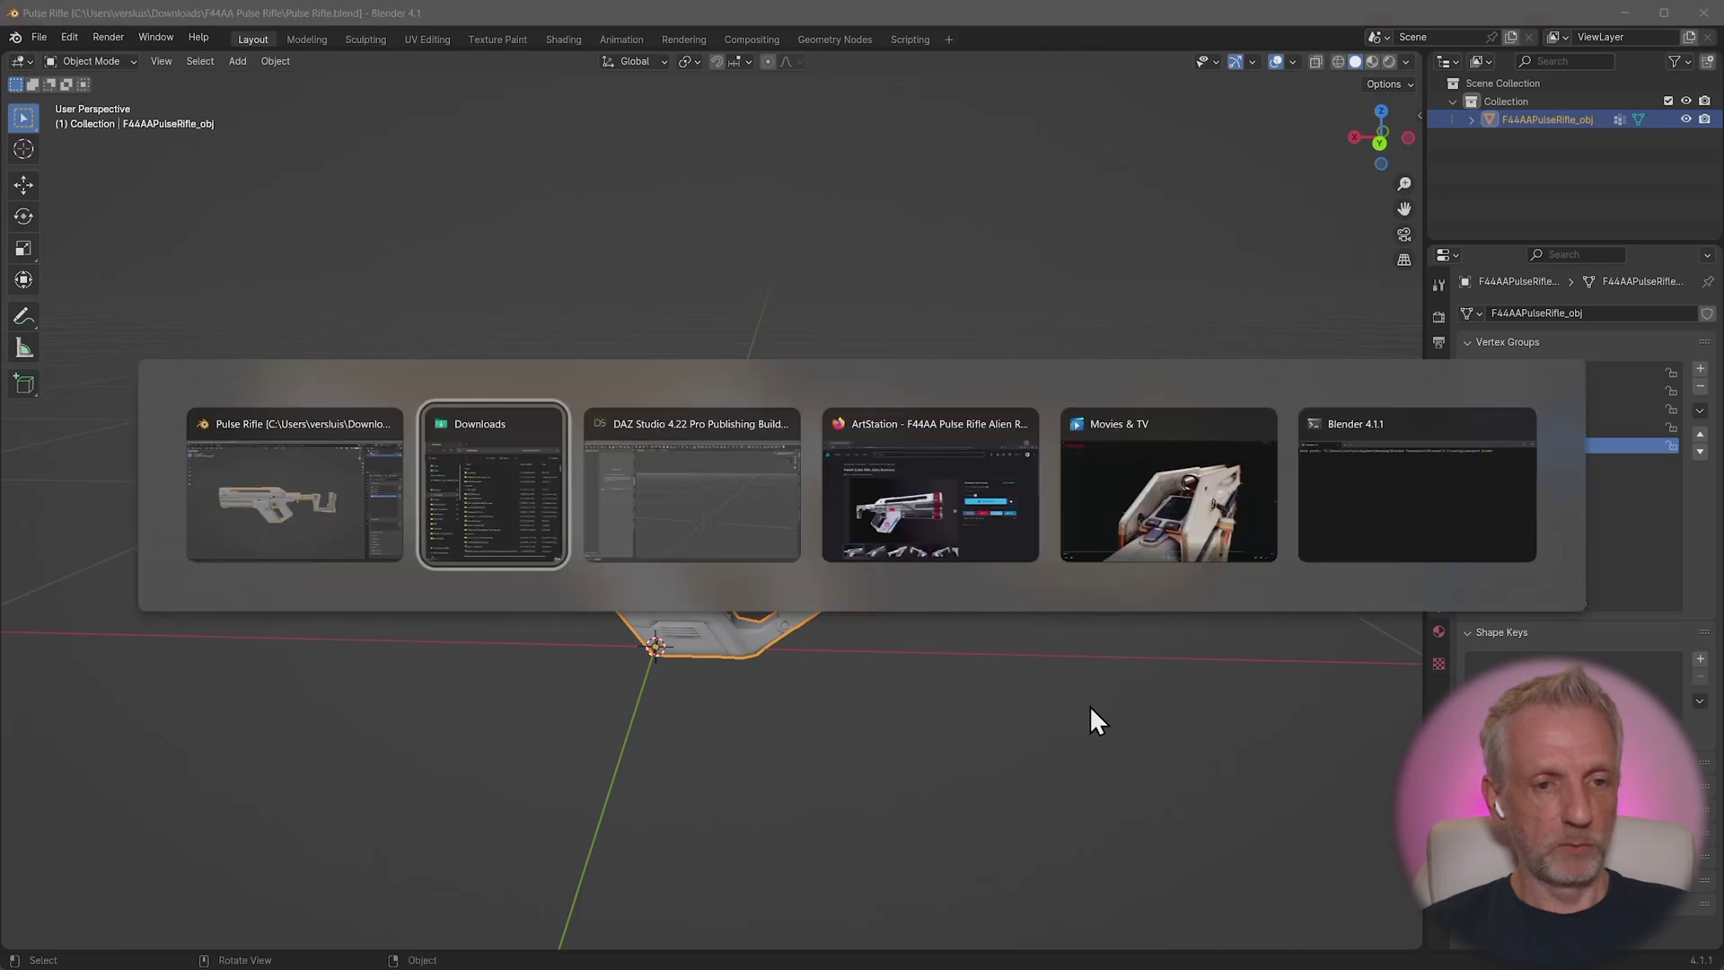
pyautogui.hotkey('alt', 'Tab')
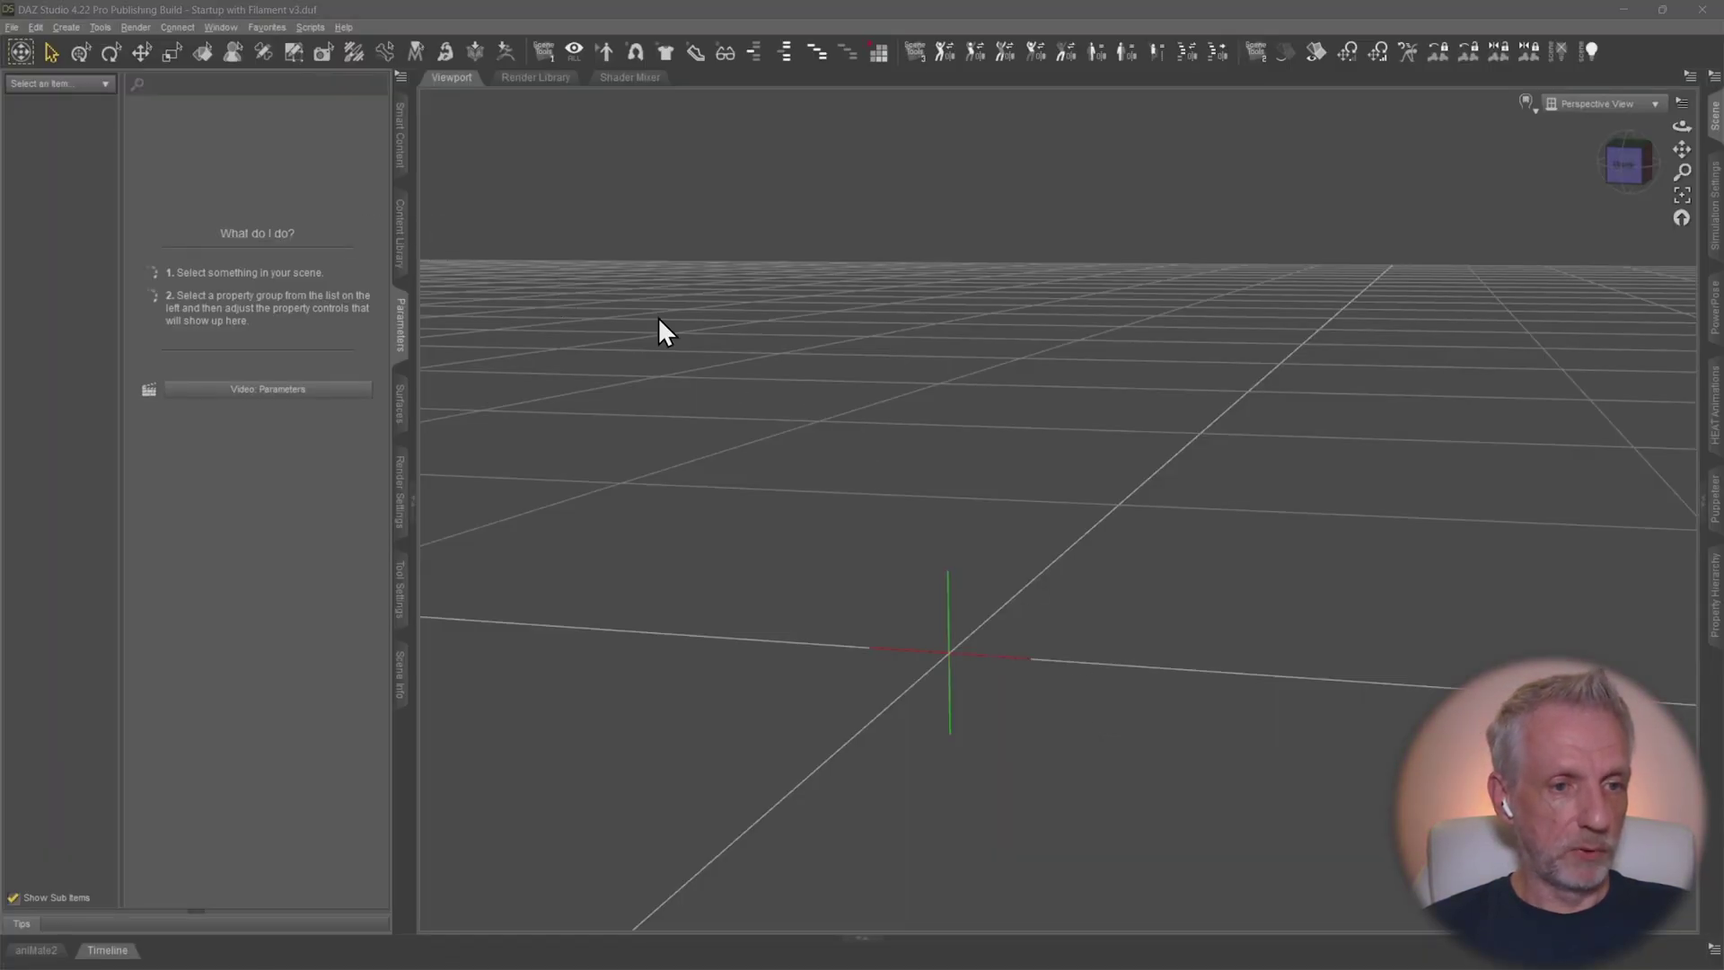
pyautogui.hotkey('ctrl', 'i')
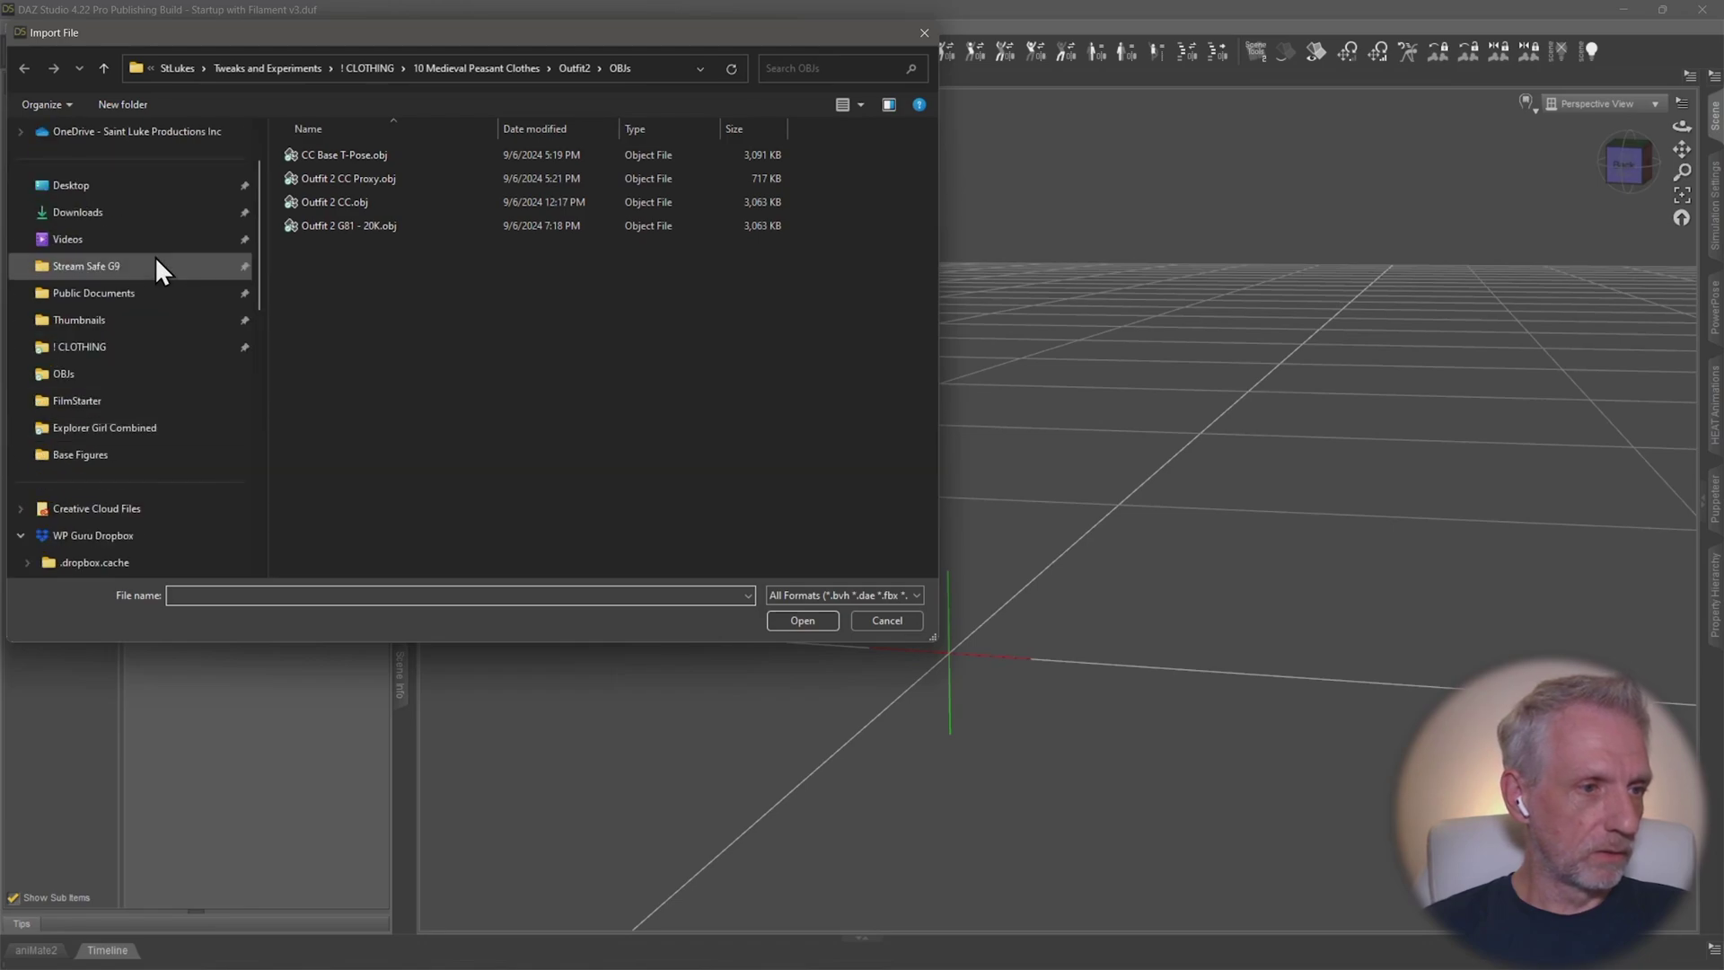
pyautogui.click(797, 621)
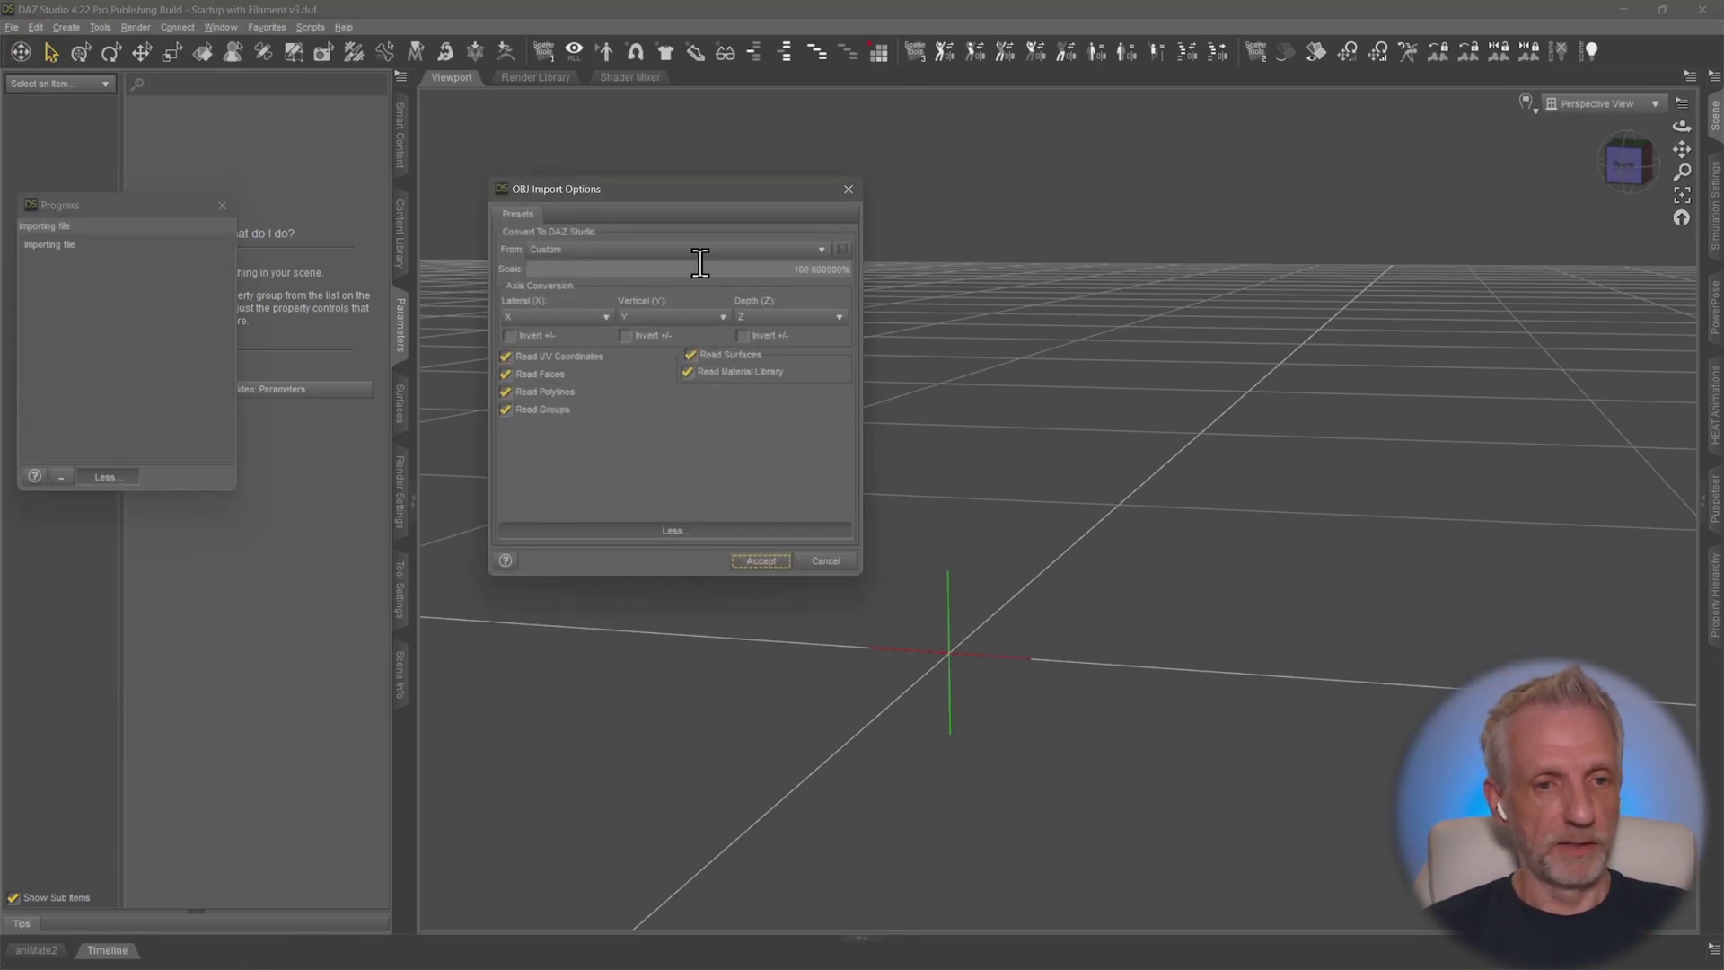
# Step: Import the rifle OBJ with the Modo (1 unit = 1m) conversion preset and view it from the rear
pyautogui.click(709, 251)
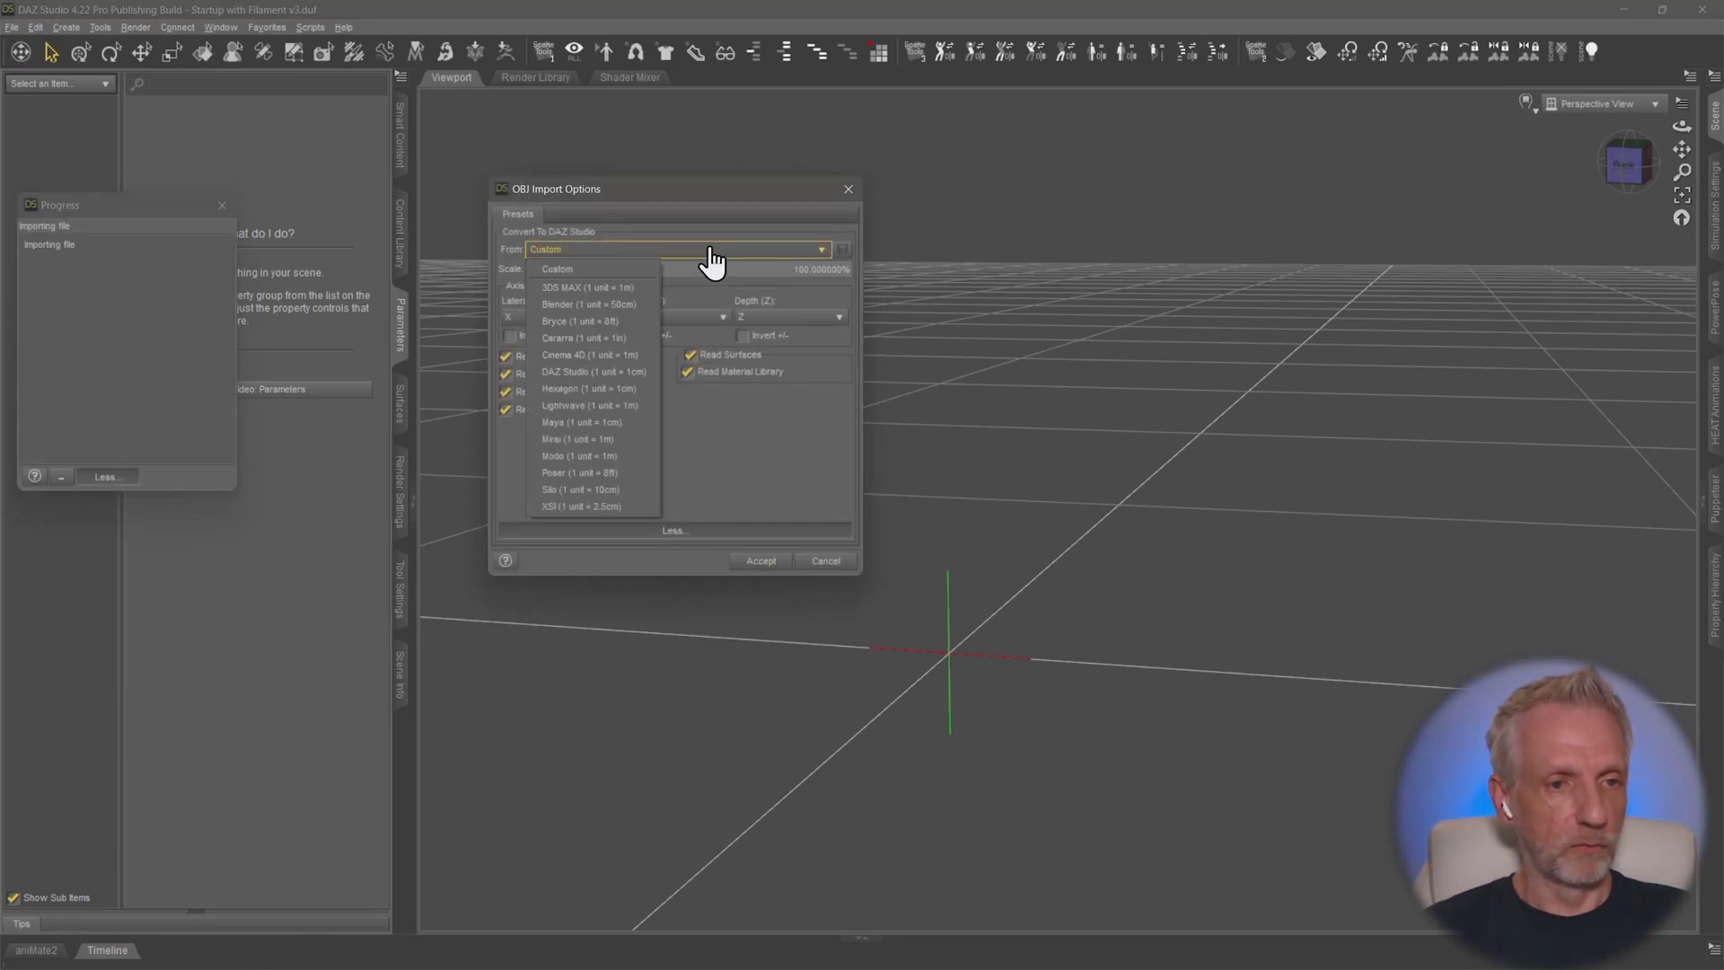
pyautogui.click(639, 454)
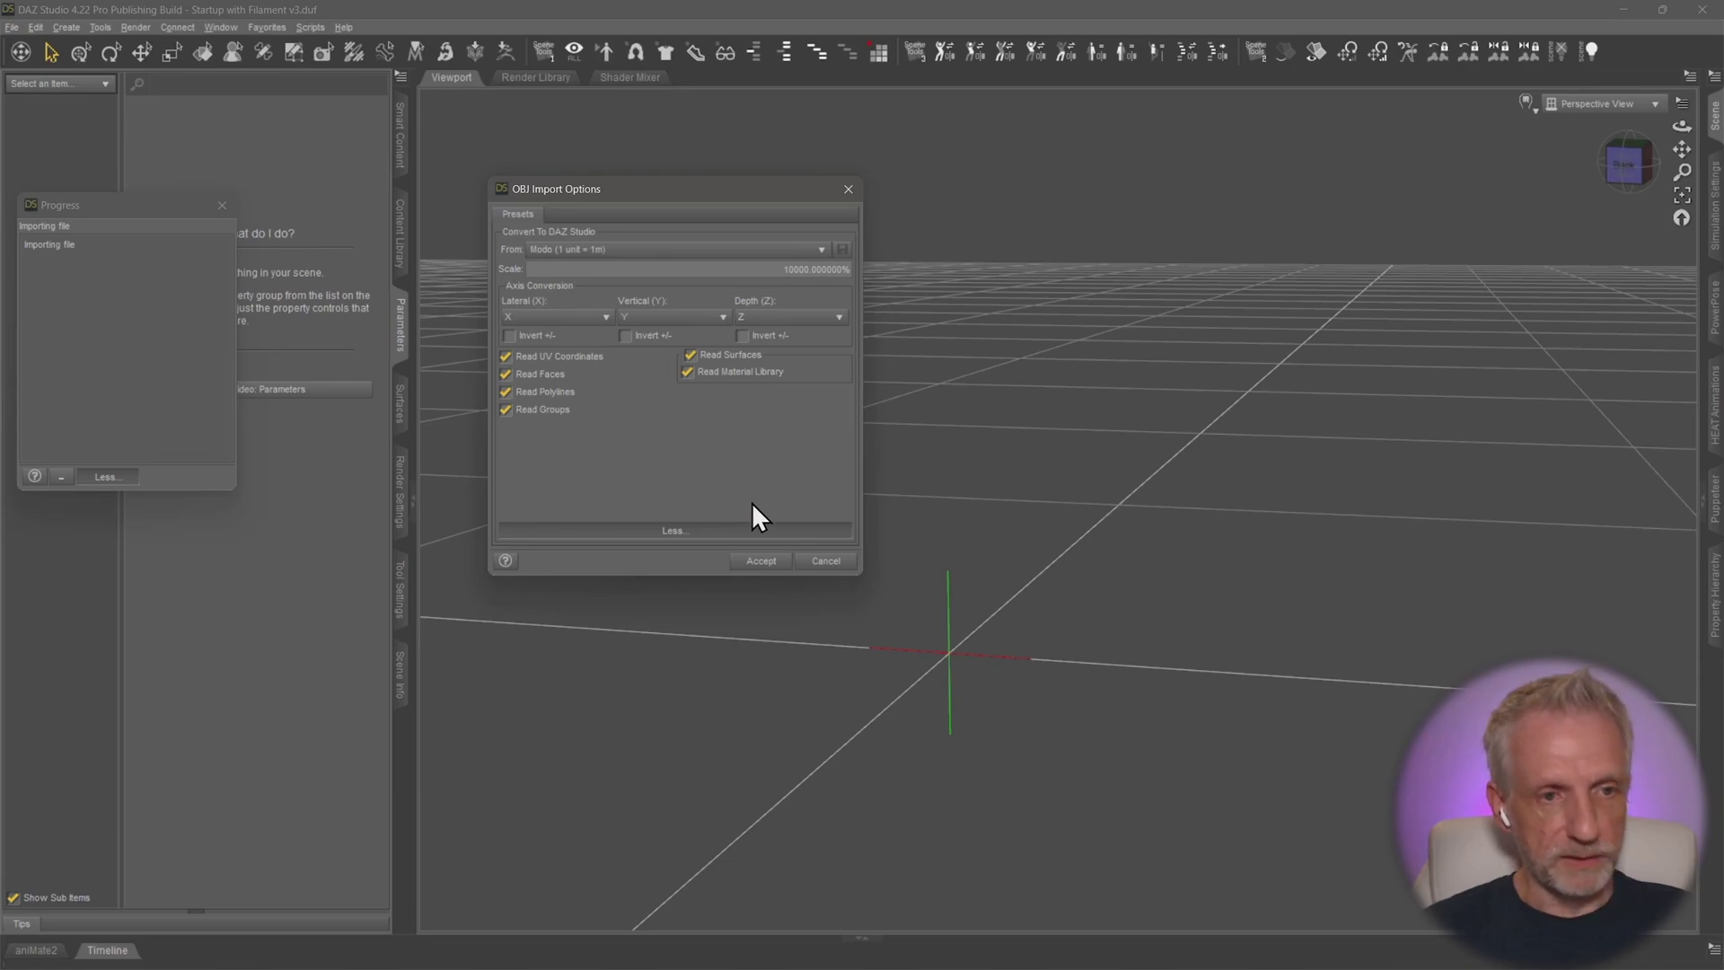
pyautogui.click(729, 251)
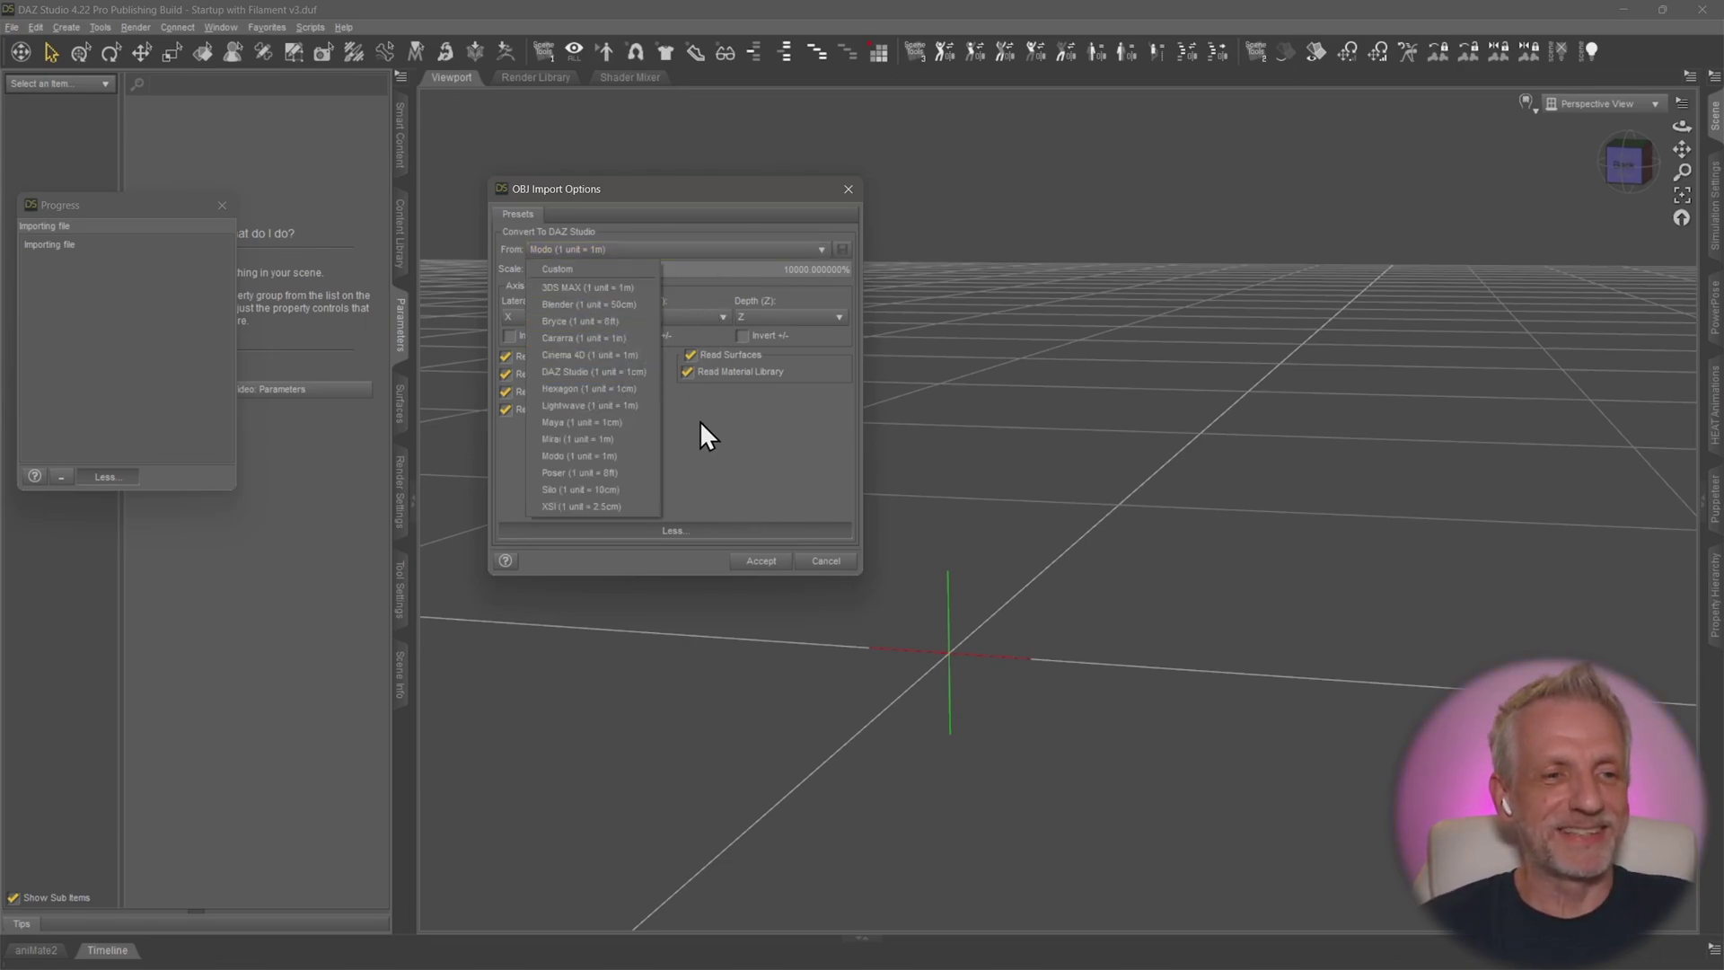
pyautogui.click(710, 471)
pyautogui.click(756, 563)
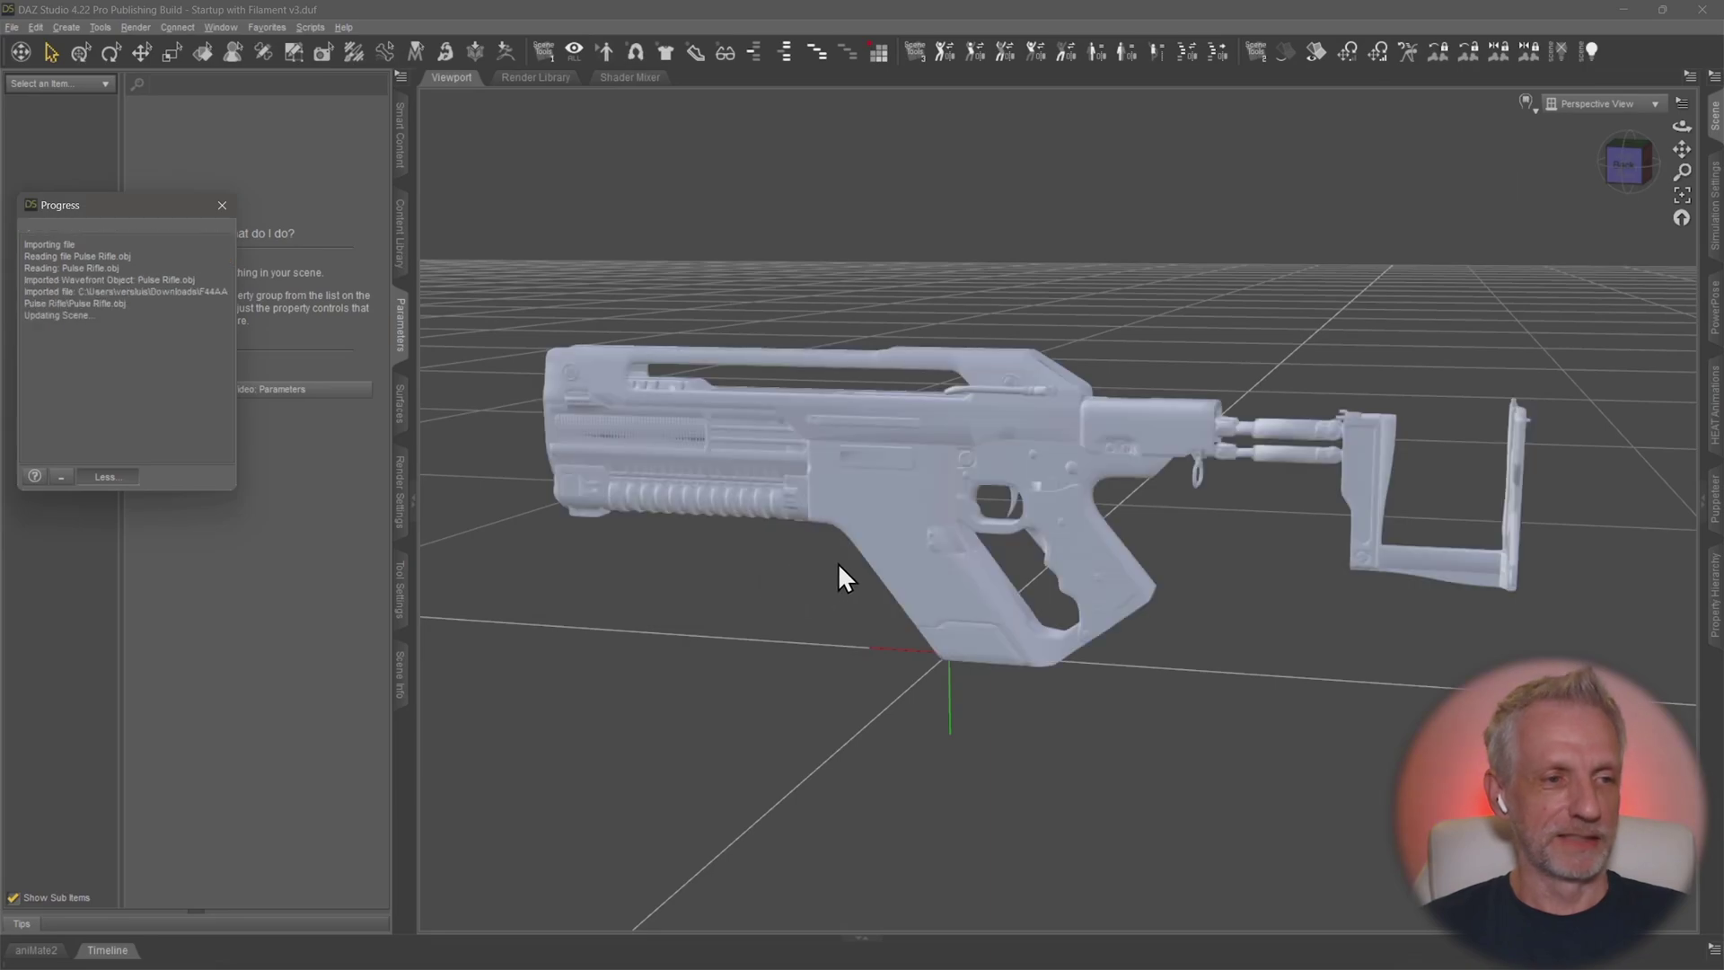
pyautogui.moveTo(948, 467)
pyautogui.keyDown('alt'); pyautogui.mouseDown()
pyautogui.moveTo(808, 475)
pyautogui.moveTo(952, 453)
pyautogui.moveTo(996, 489)
pyautogui.moveTo(1046, 467)
pyautogui.moveTo(967, 486)
pyautogui.mouseUp(); pyautogui.keyUp('alt')
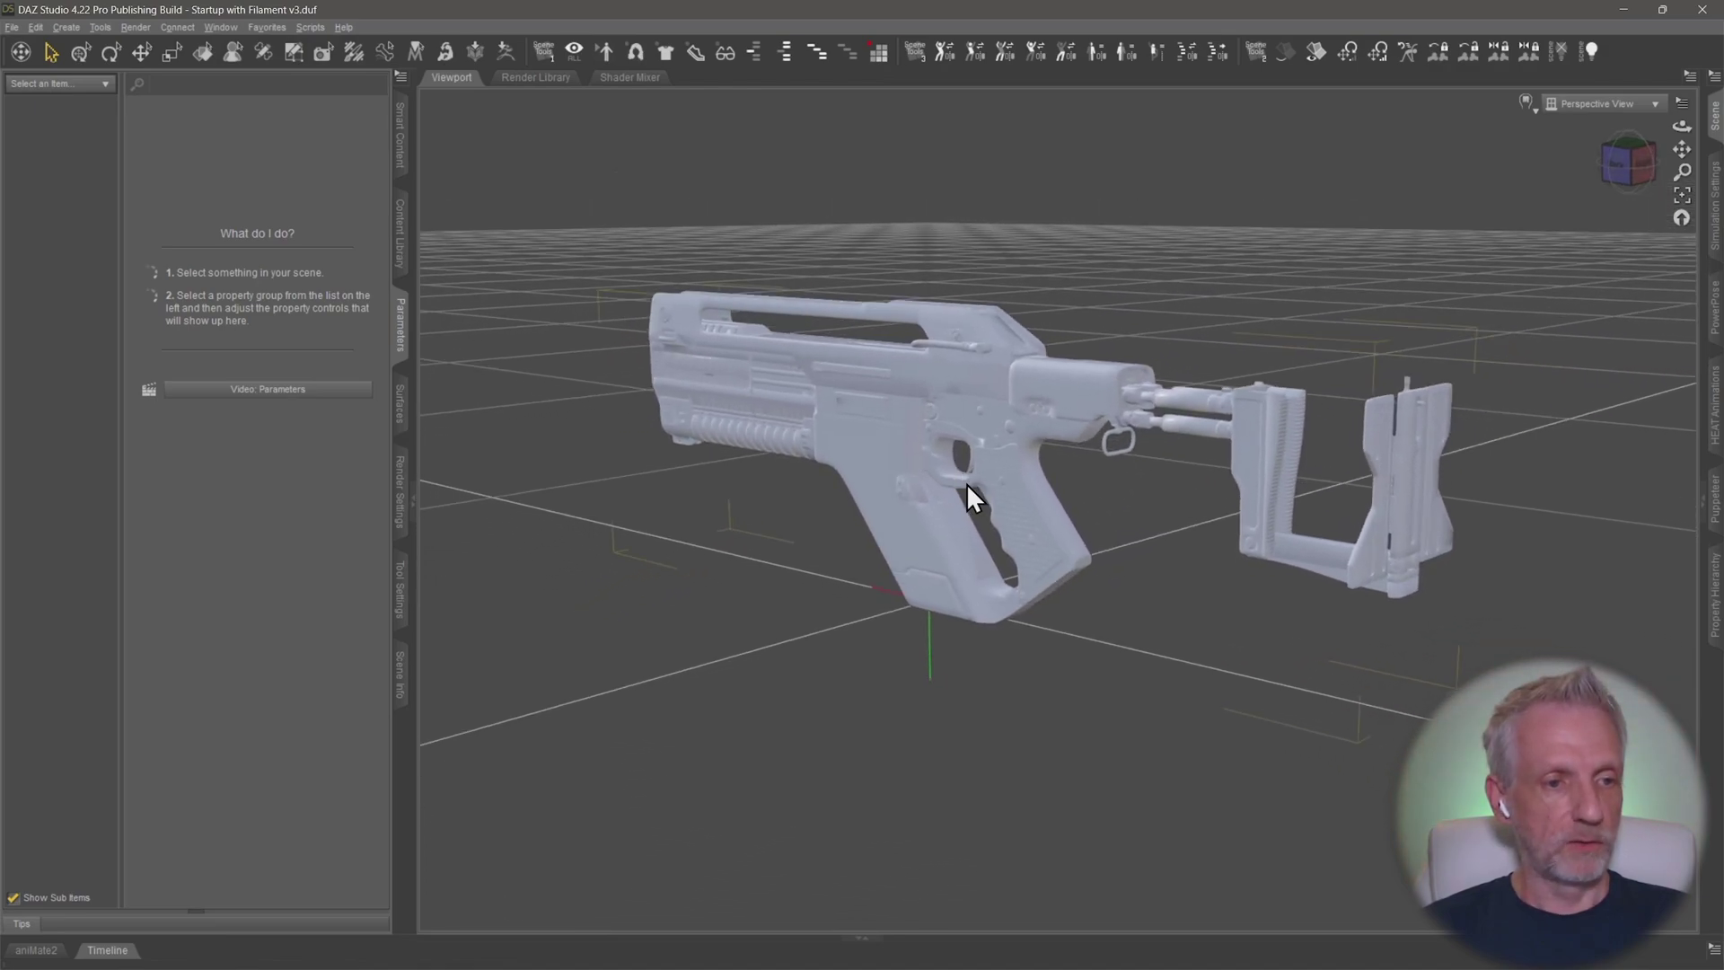
# Step: Activate the Geometry Editor, show its tool settings and select the Pulse Rifle in the scene to list its face groups
pyautogui.click(294, 52)
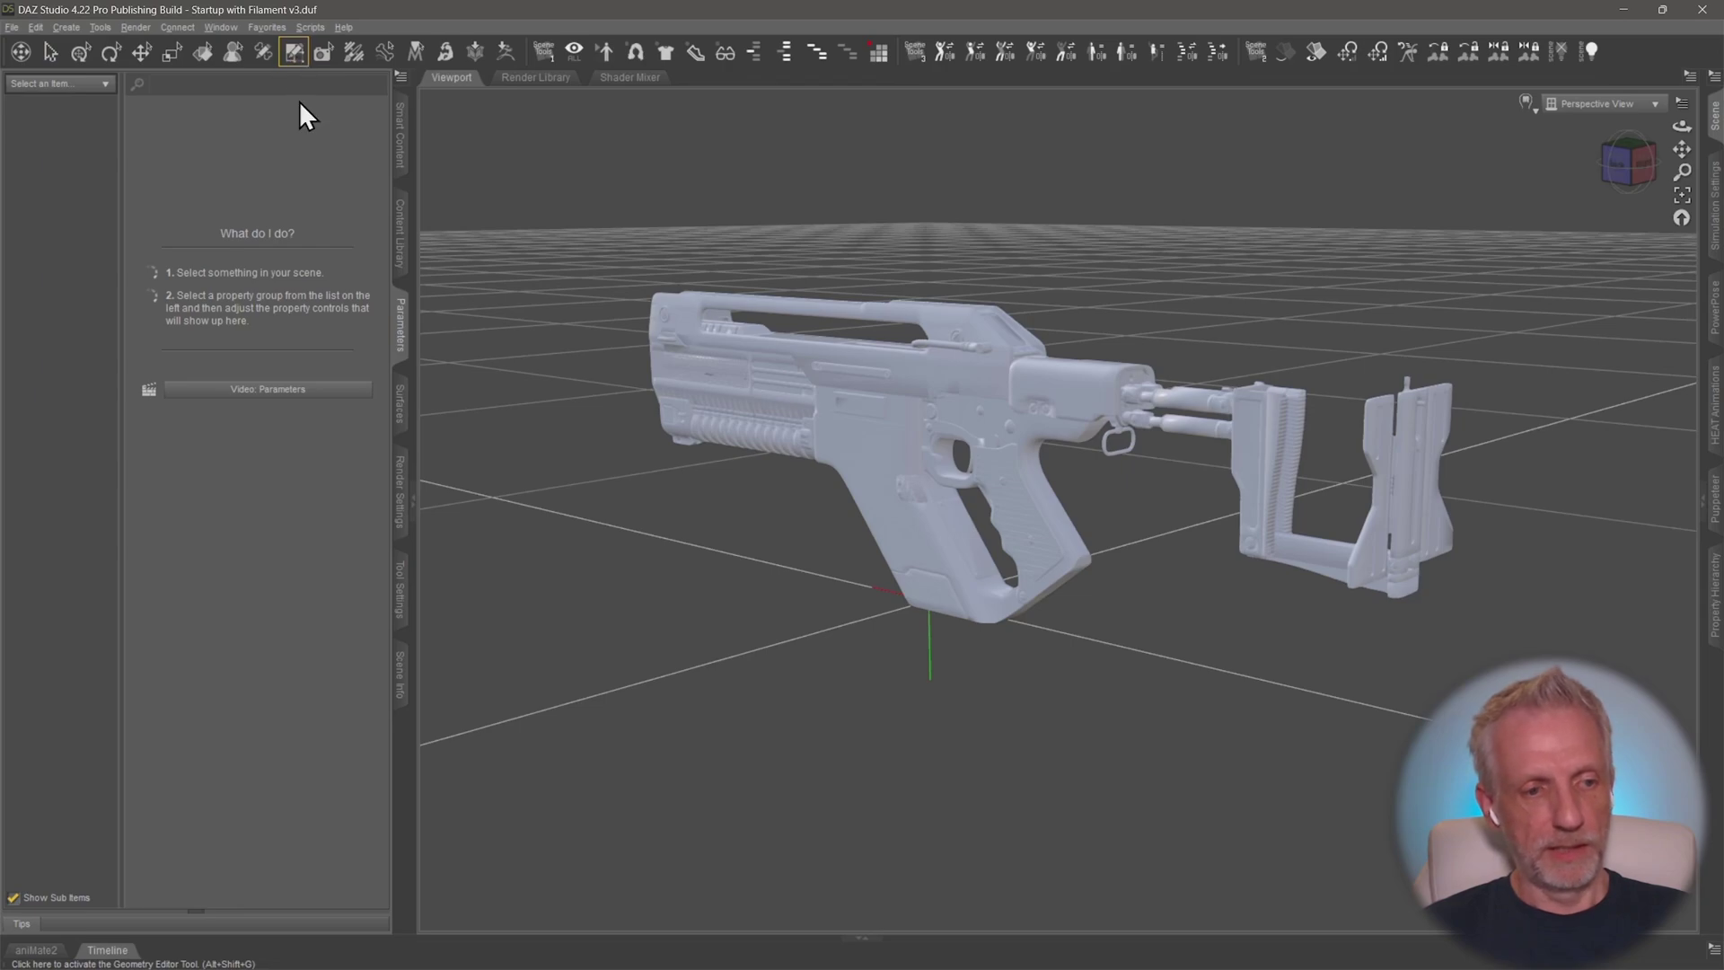
pyautogui.click(402, 604)
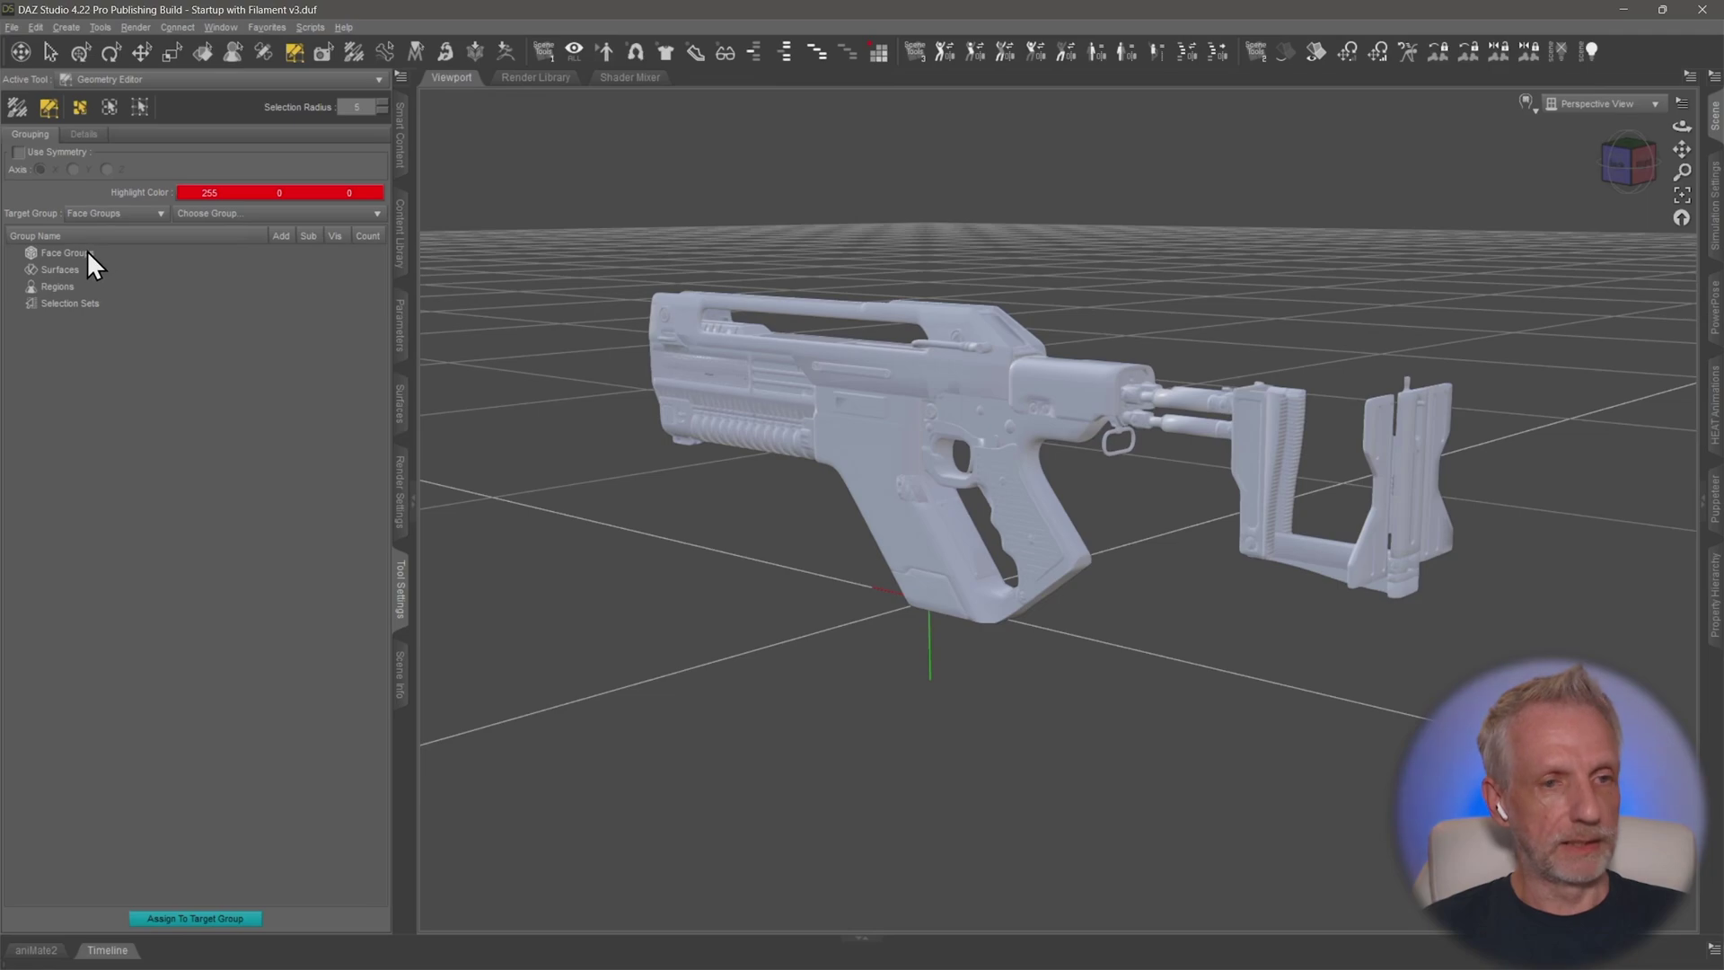
pyautogui.click(1715, 117)
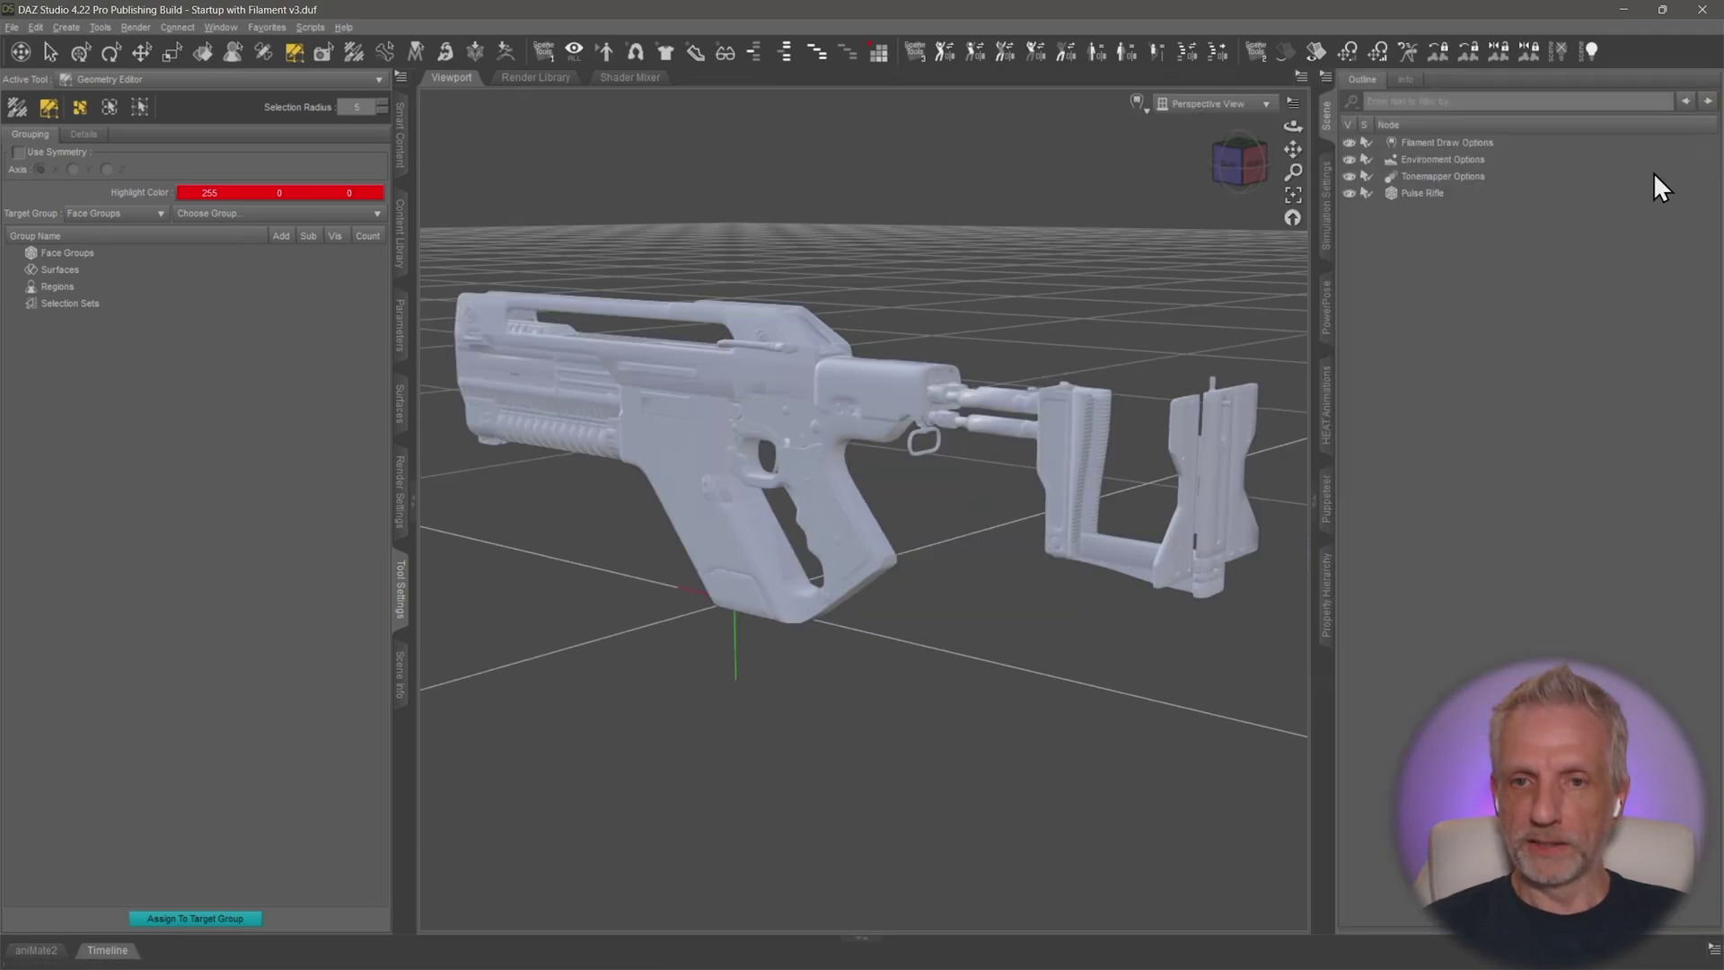
pyautogui.click(1424, 192)
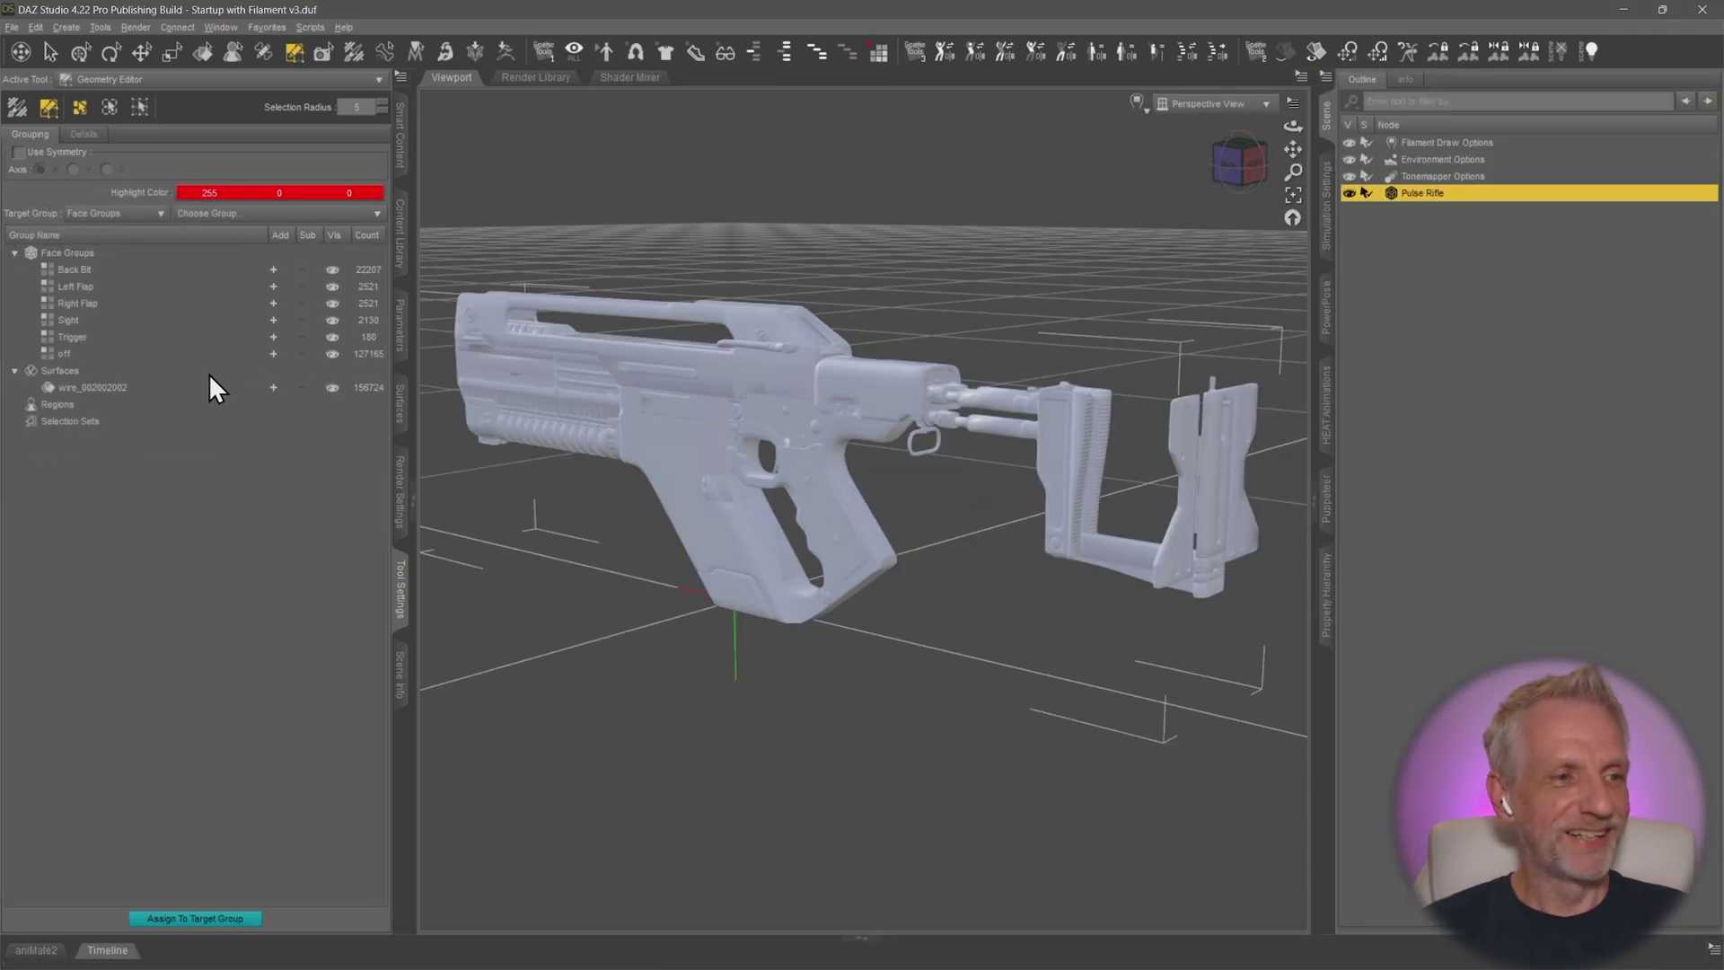
# Step: Highlight the Back Bit, Left Flap, Right Flap, Sight and off face groups one by one to check which faces each covers
pyautogui.click(75, 269)
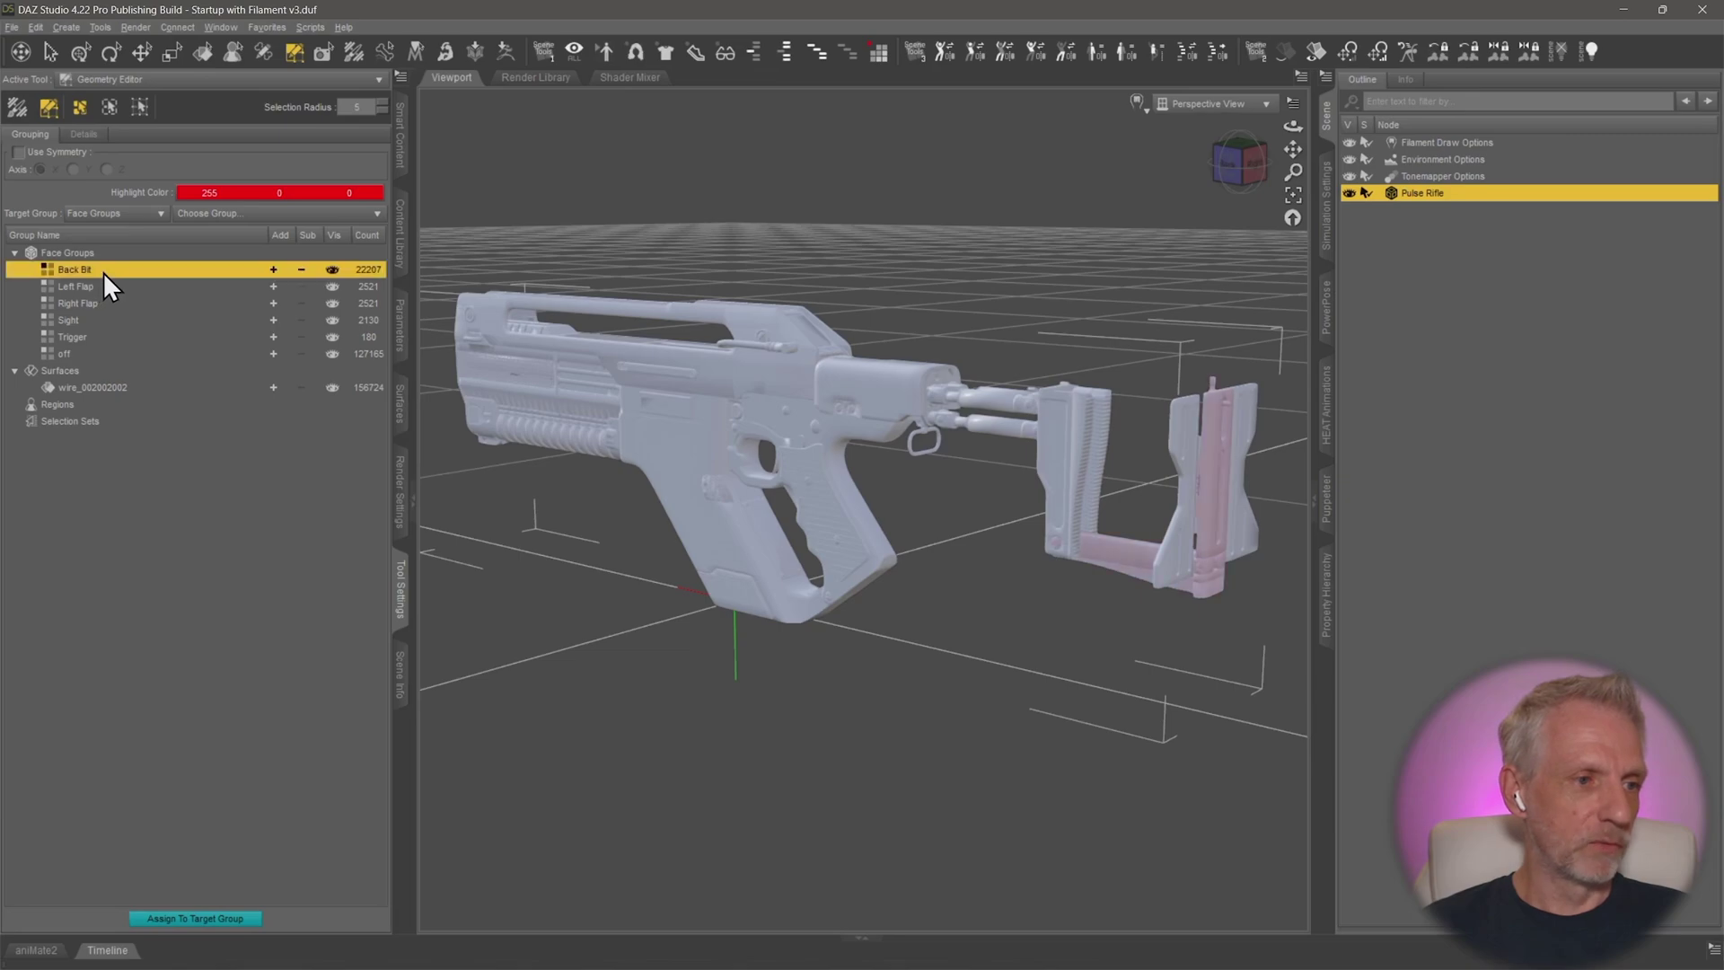
pyautogui.click(115, 285)
pyautogui.click(121, 304)
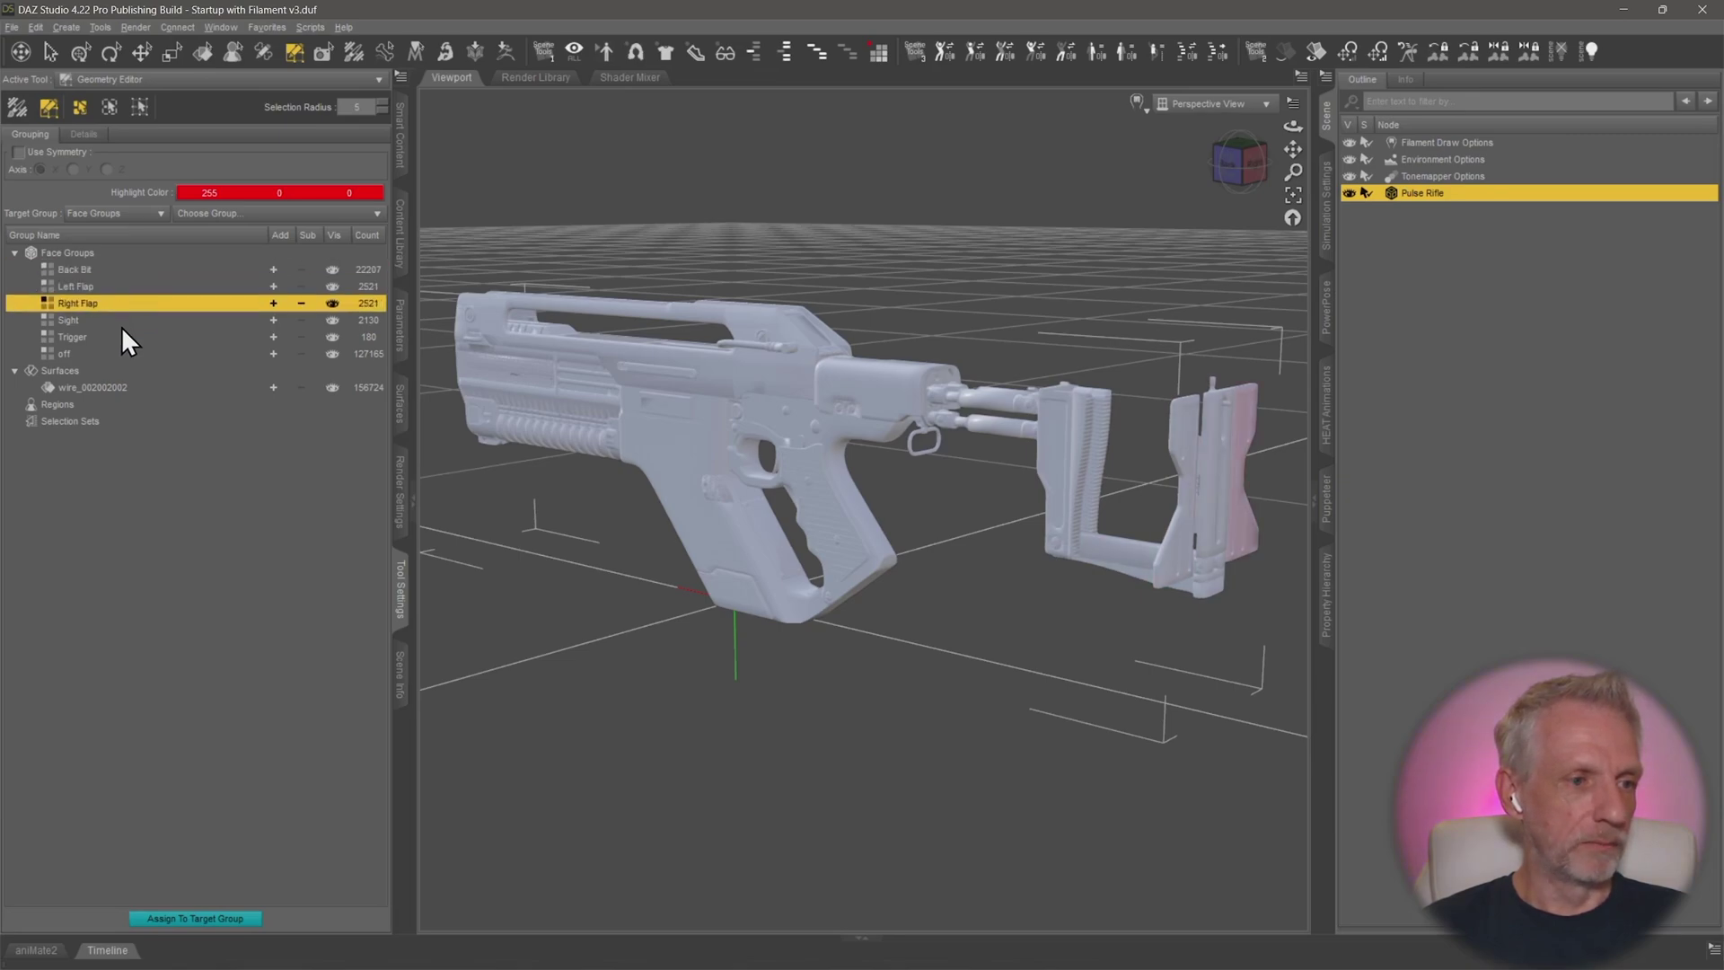
pyautogui.click(121, 321)
pyautogui.click(122, 354)
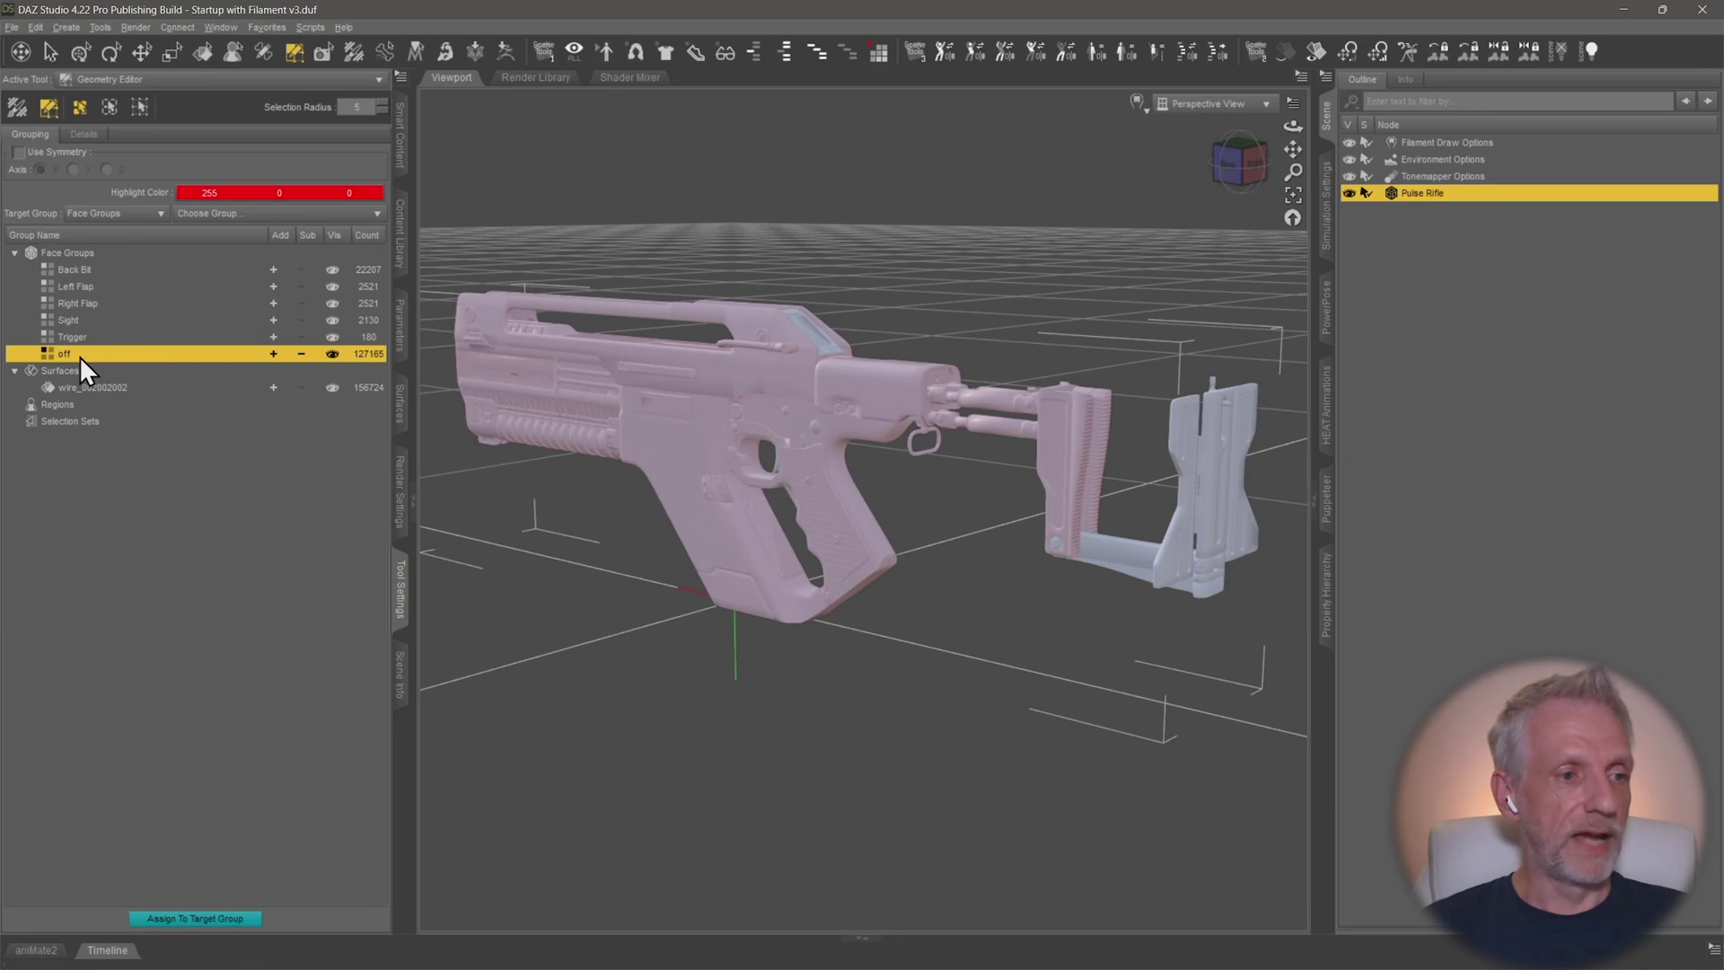
pyautogui.keyDown('alt'); pyautogui.moveTo(604, 443); pyautogui.dragTo(808, 418); pyautogui.keyUp('alt')
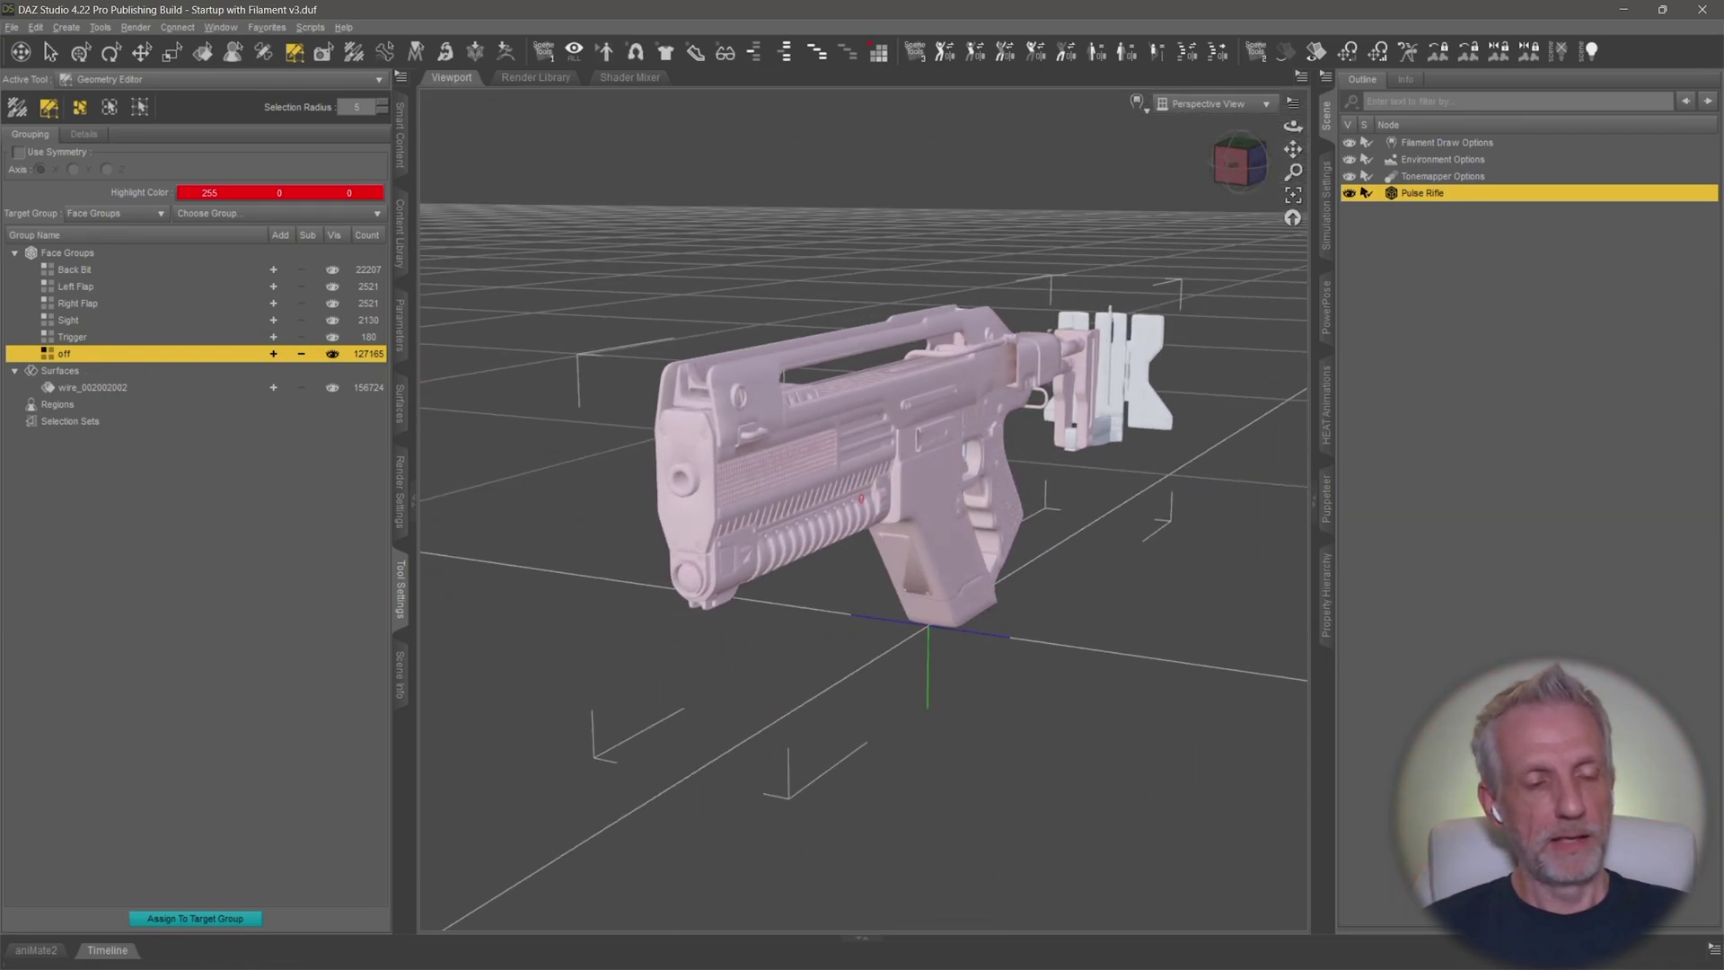
# Step: Recheck the Back Bit, Right Flap and Sight face groups on the rifle from the stock end
pyautogui.click(109, 269)
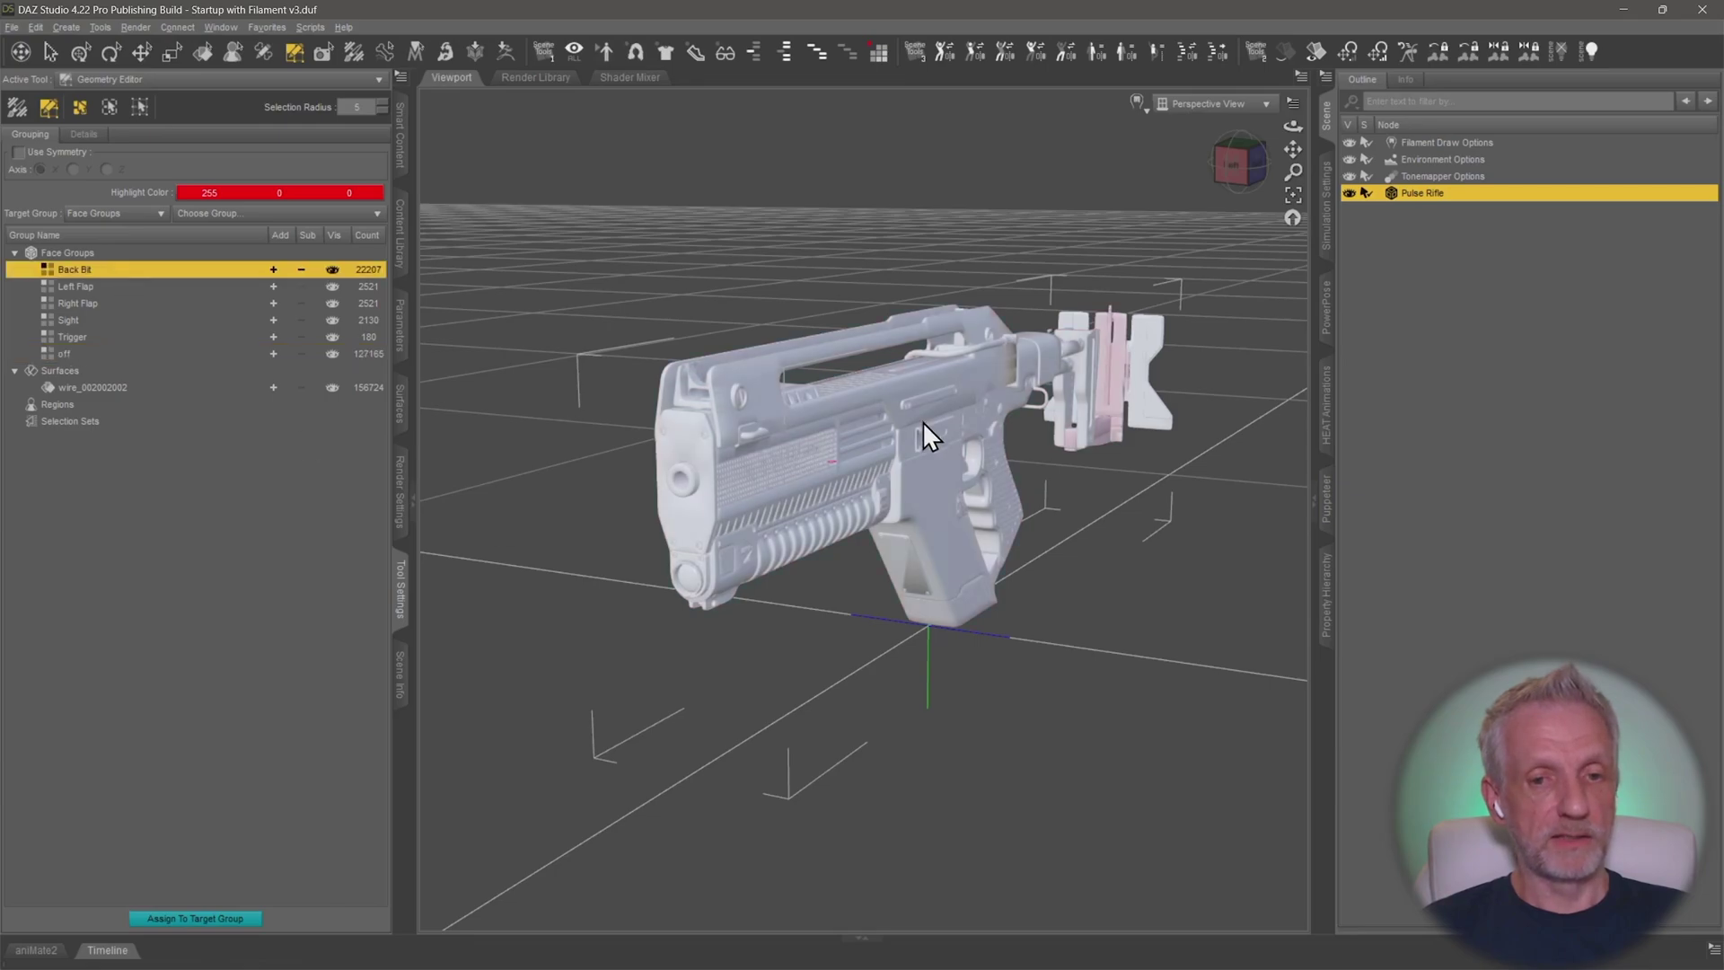
pyautogui.keyDown('alt'); pyautogui.moveTo(923, 431); pyautogui.dragTo(1032, 431); pyautogui.keyUp('alt')
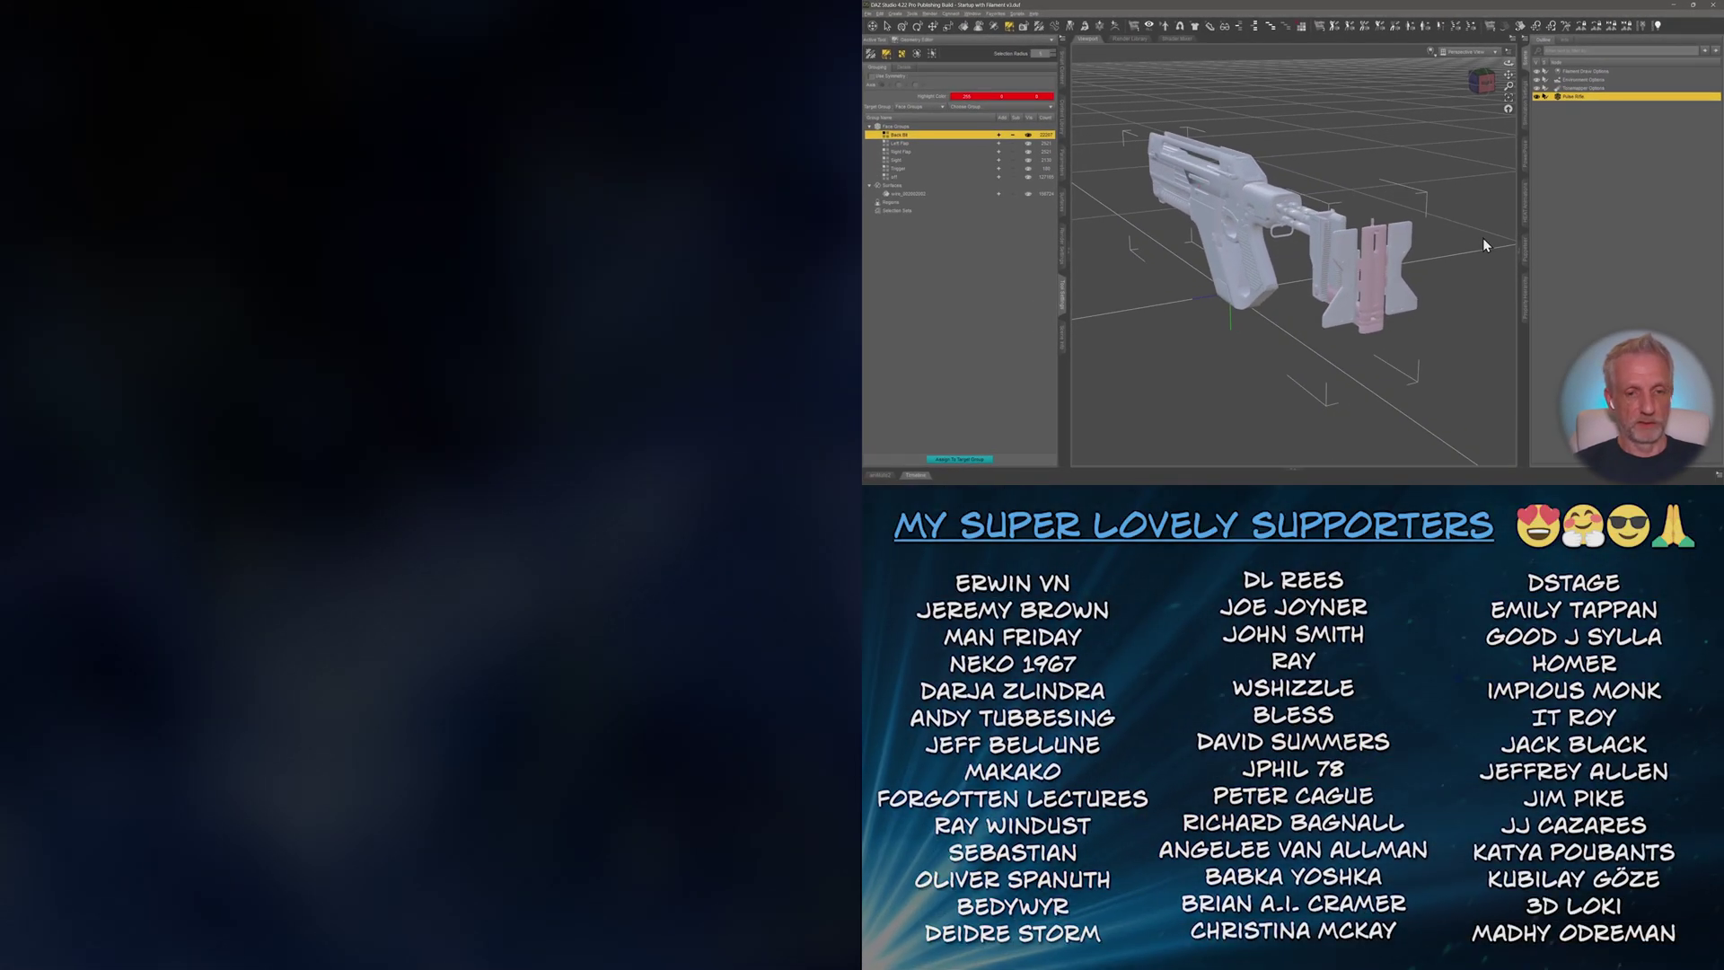
pyautogui.click(912, 150)
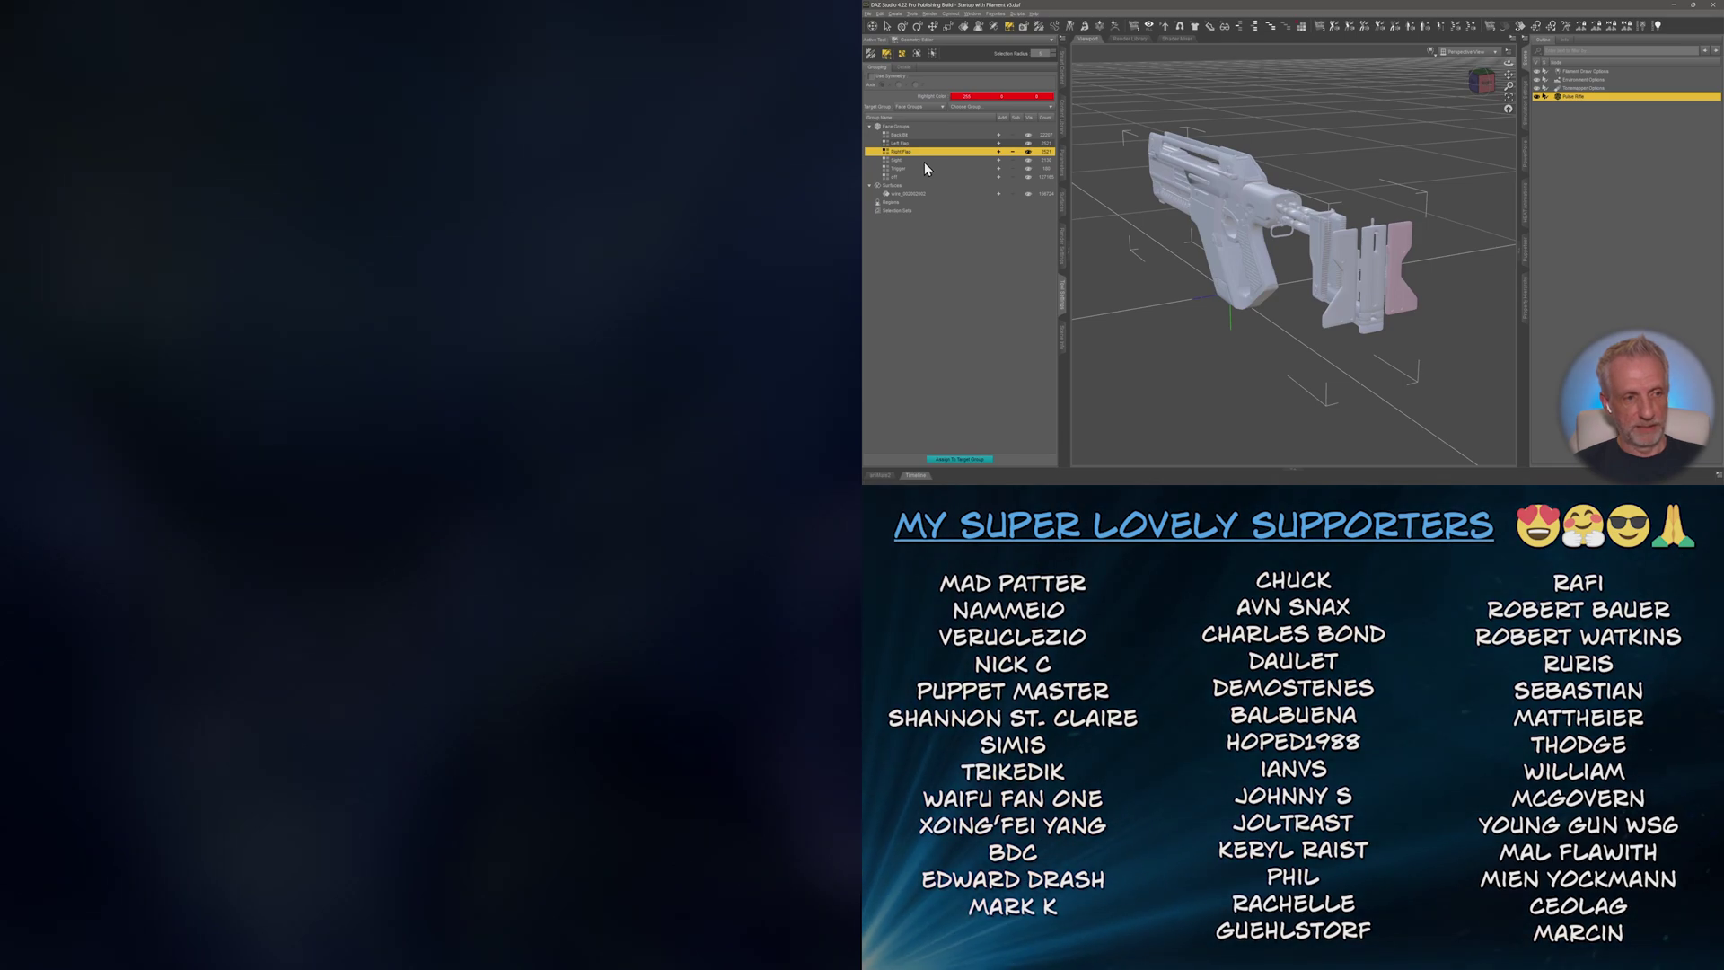
pyautogui.click(923, 161)
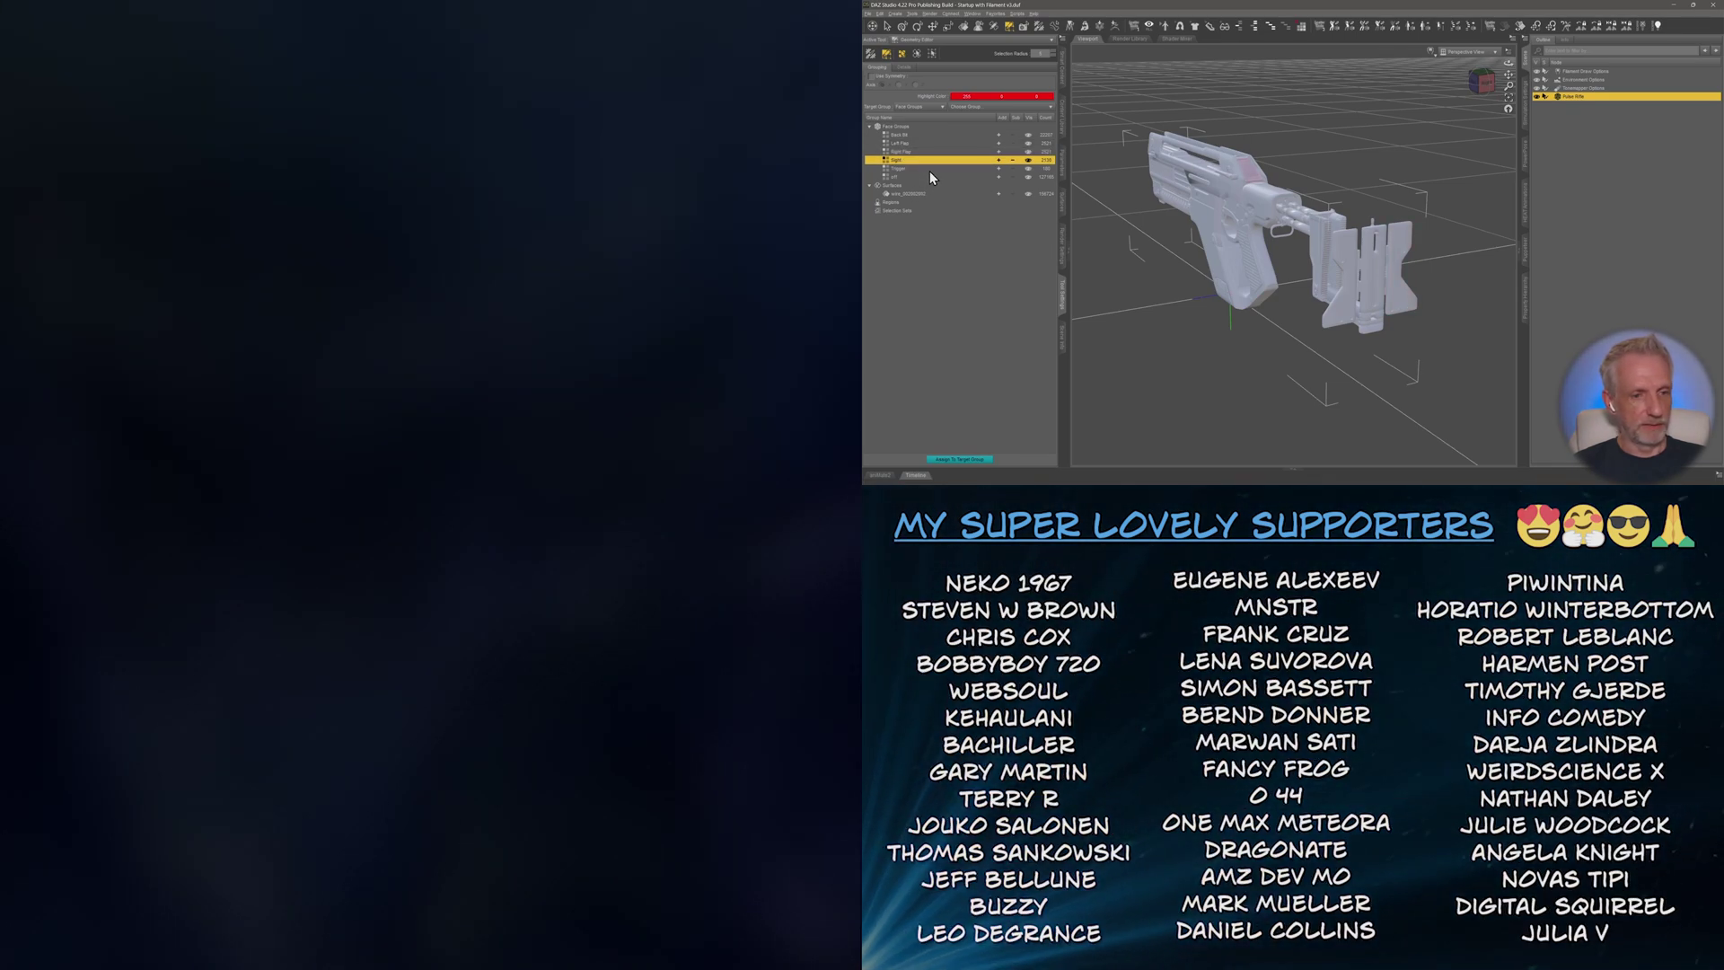